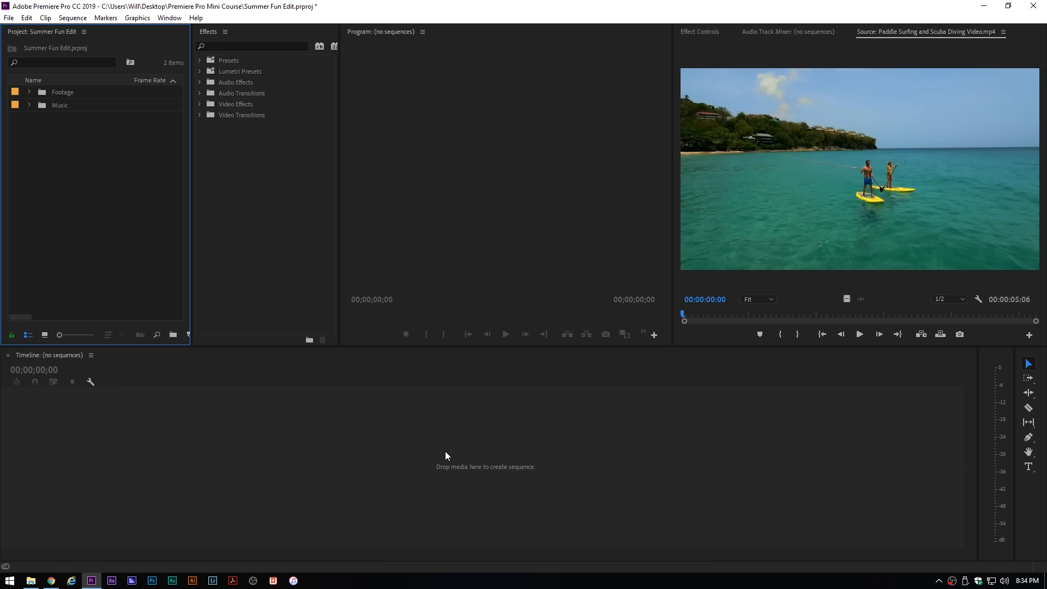
# Expand the Footage bin, widen the project panel to show more columns, and examine the frame rates of the clips.
pyautogui.click(29, 92)
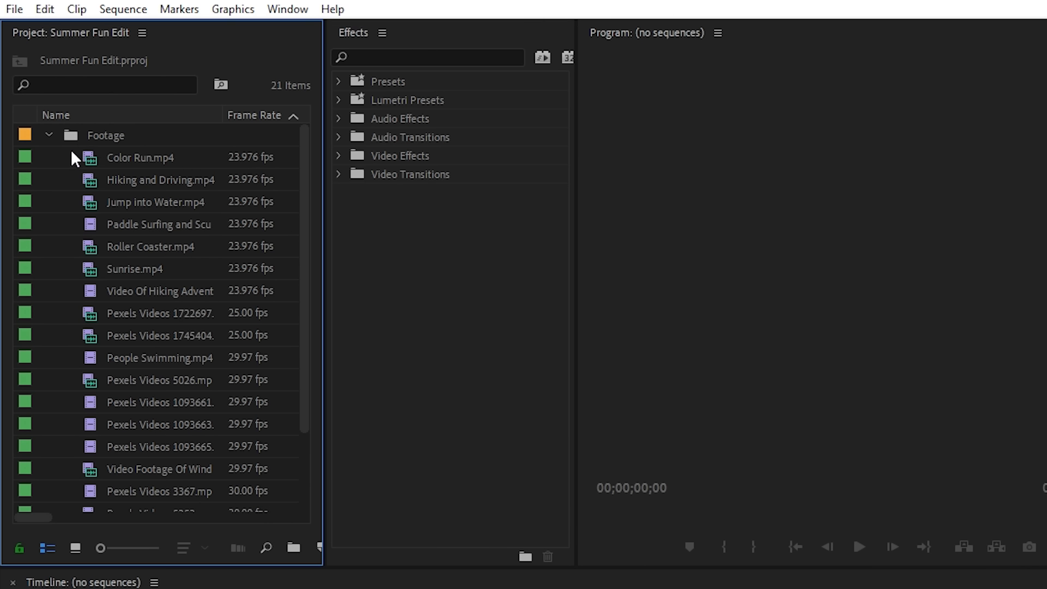
pyautogui.moveTo(317, 184); pyautogui.dragTo(671, 187)
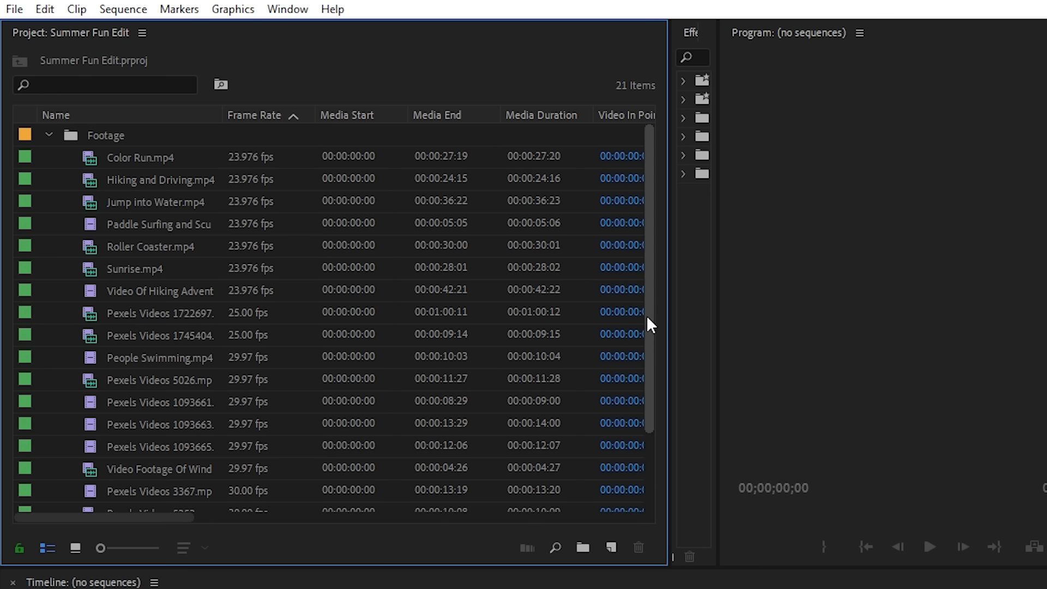
pyautogui.moveTo(653, 313); pyautogui.dragTo(656, 394)
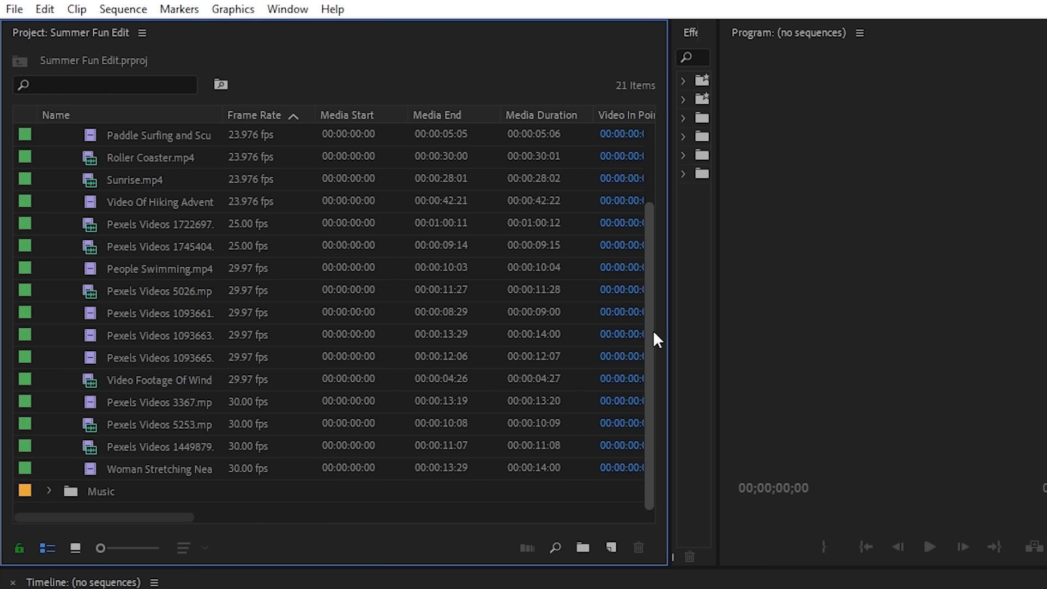
pyautogui.moveTo(652, 329); pyautogui.dragTo(645, 218)
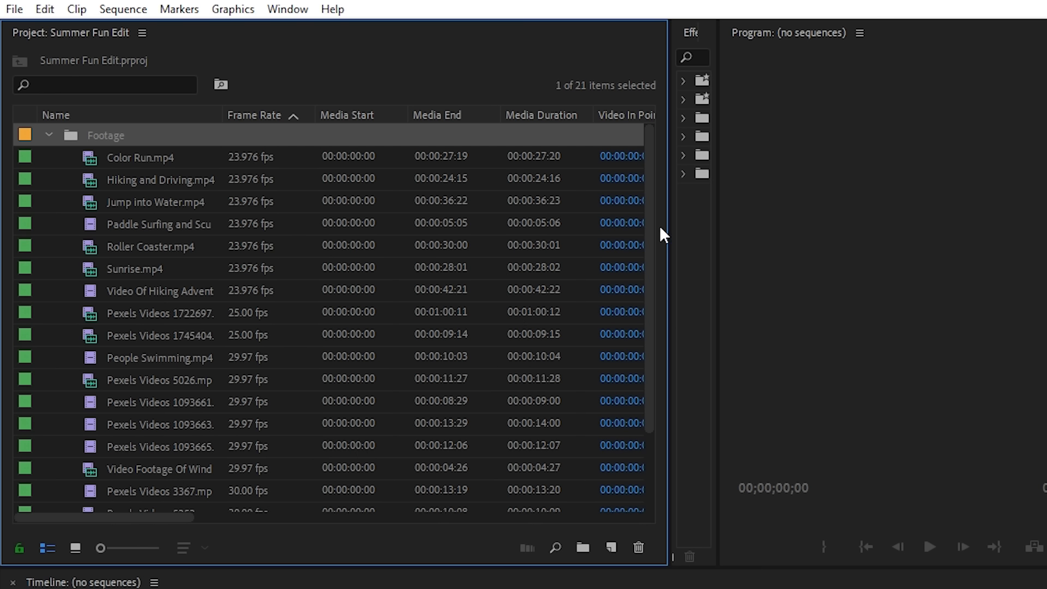
pyautogui.click(244, 159)
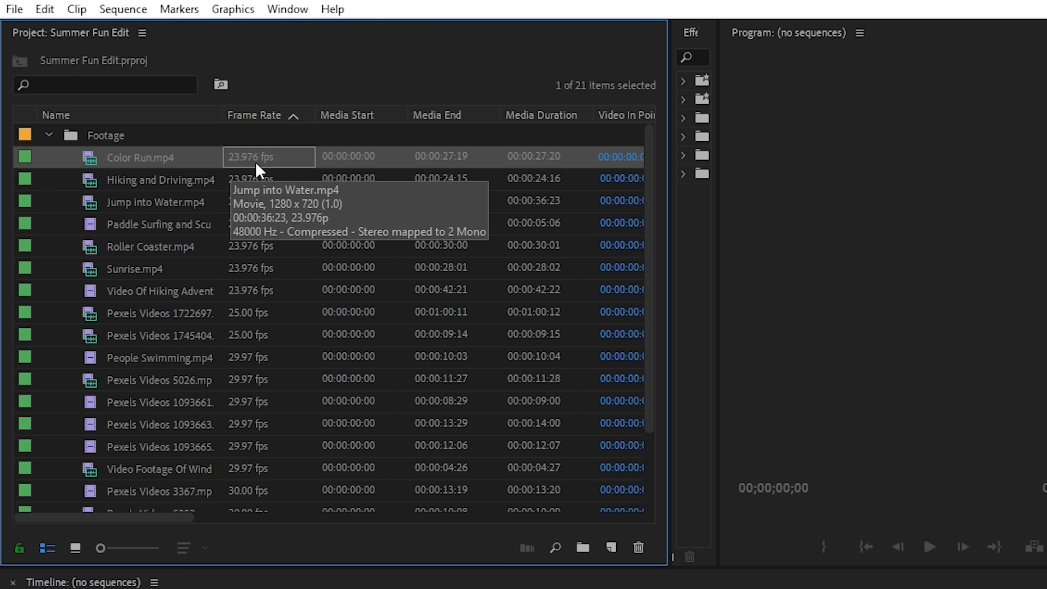
# Check the frame sizes of the Footage clips in the Video Info column.
pyautogui.moveTo(178, 515); pyautogui.dragTo(406, 521)
pyautogui.click(434, 321)
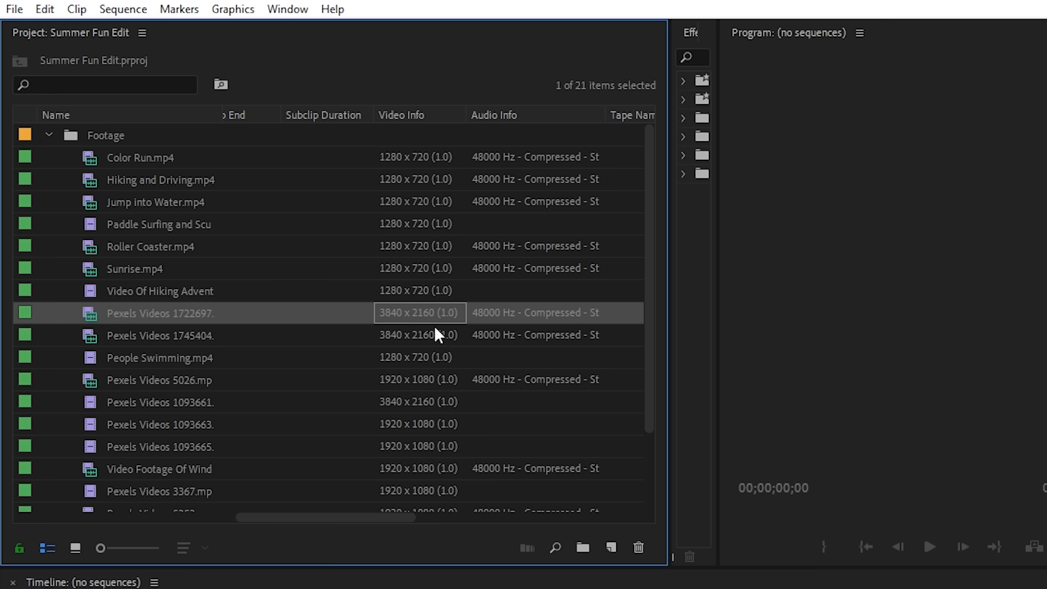
pyautogui.click(430, 381)
pyautogui.scroll(-2, 420, 327)
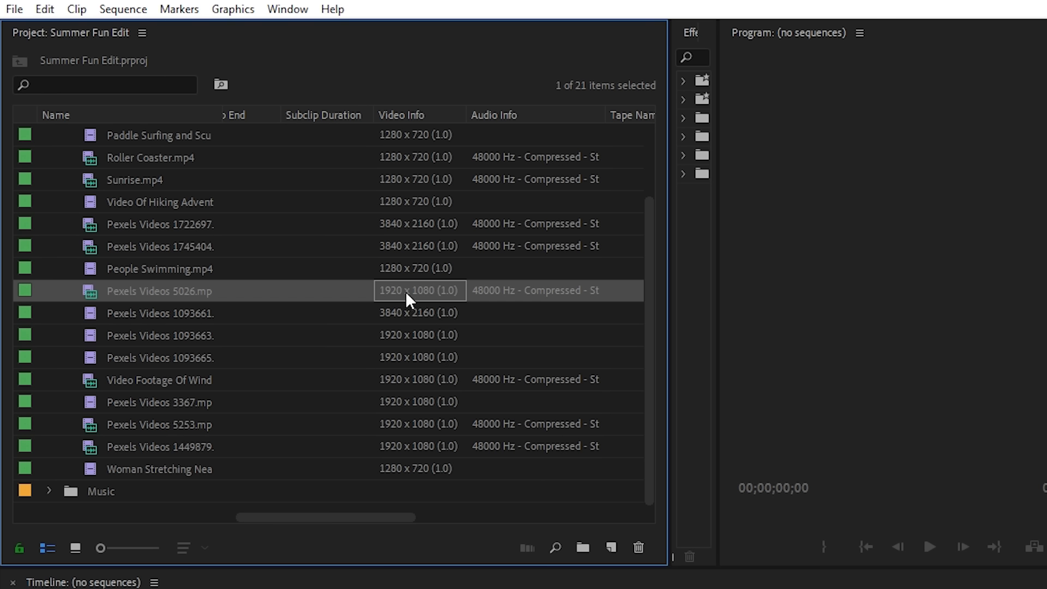
pyautogui.click(426, 470)
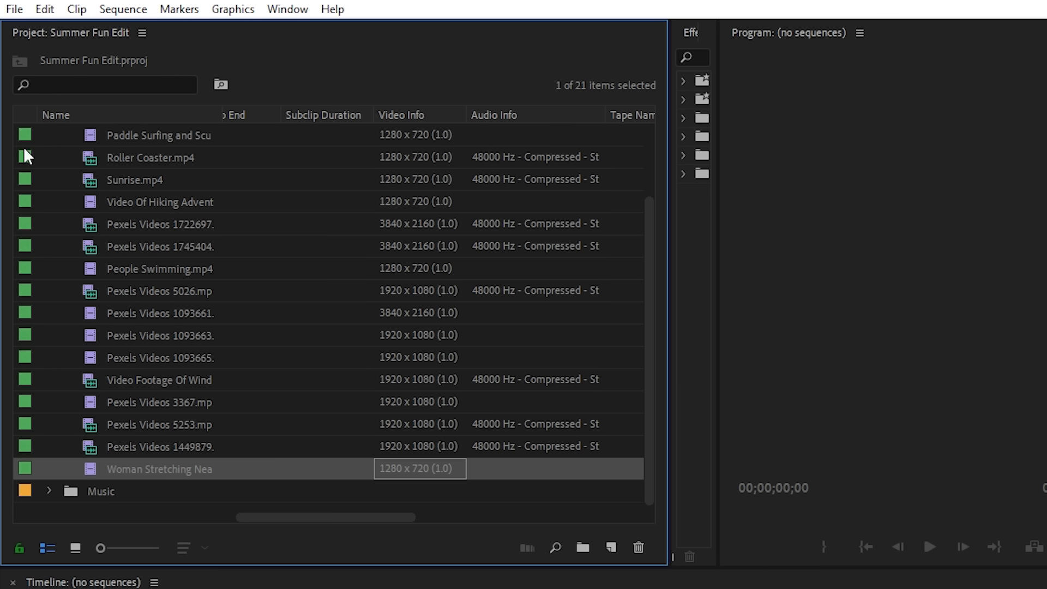
# Start a new sequence and choose the Digital SLR 720p preset DSLR 720p24 @ 23.976.
pyautogui.click(14, 8)
pyautogui.moveTo(225, 42)
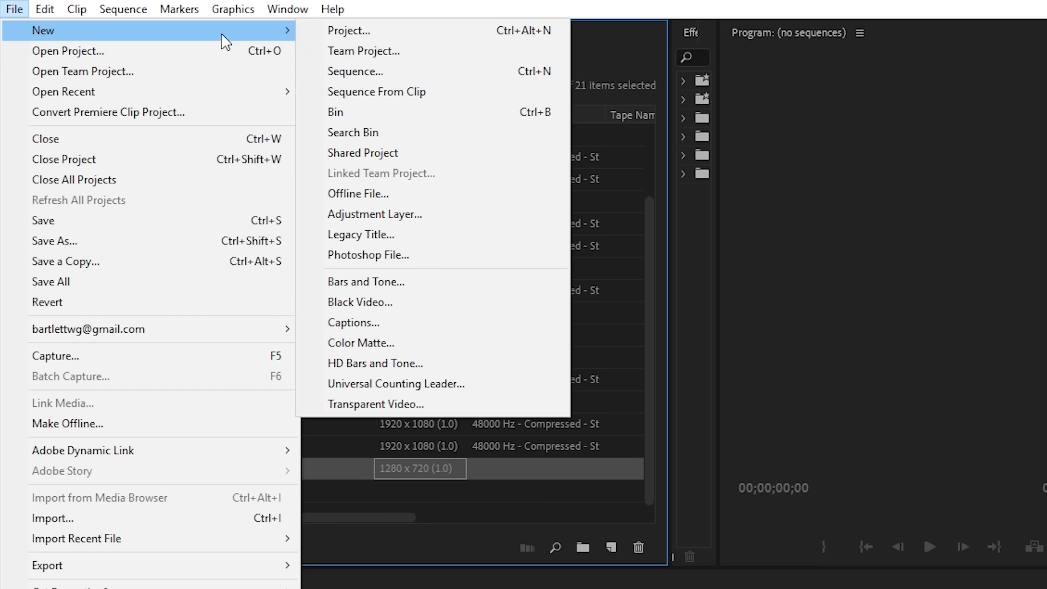
pyautogui.click(355, 71)
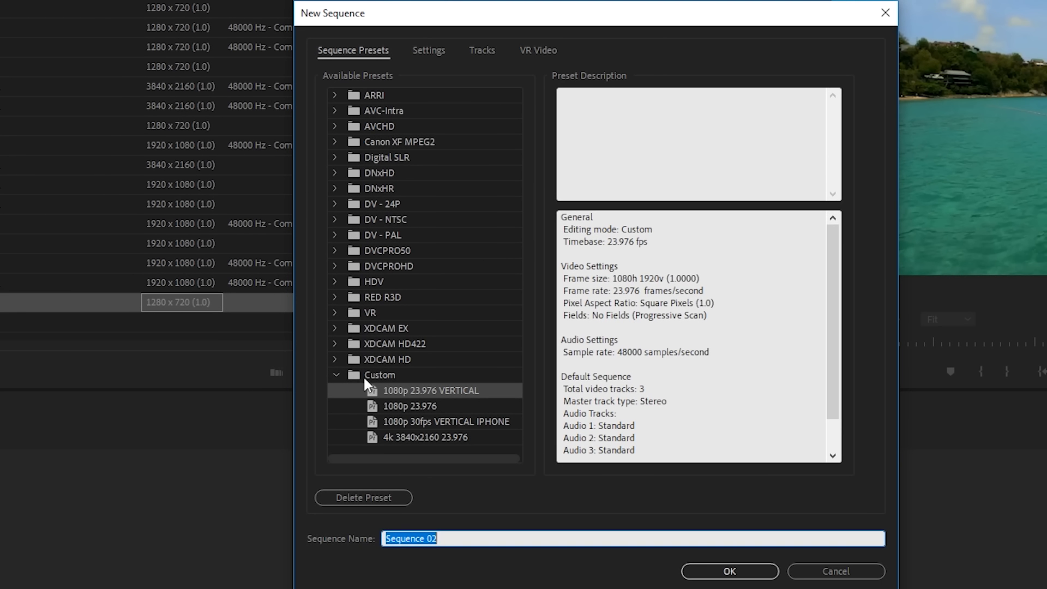
pyautogui.click(364, 377)
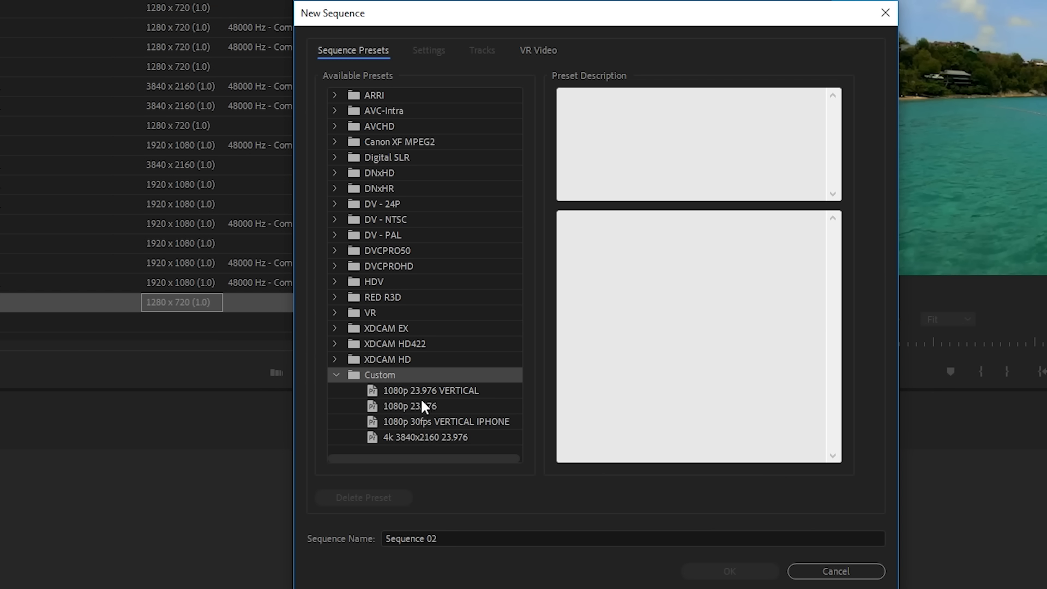
pyautogui.click(334, 157)
pyautogui.click(389, 206)
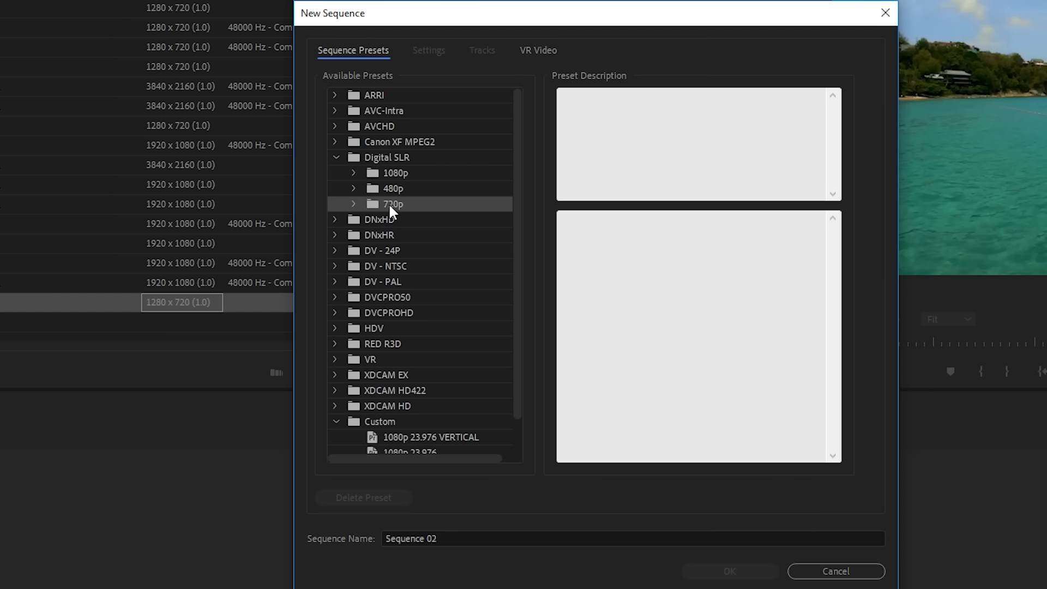
pyautogui.click(349, 203)
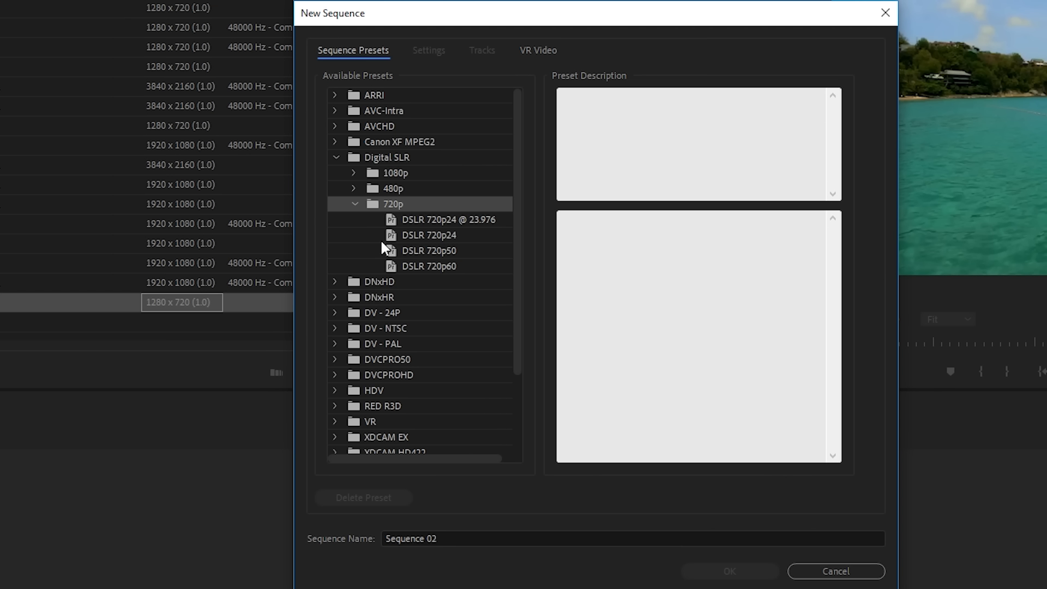
pyautogui.click(415, 218)
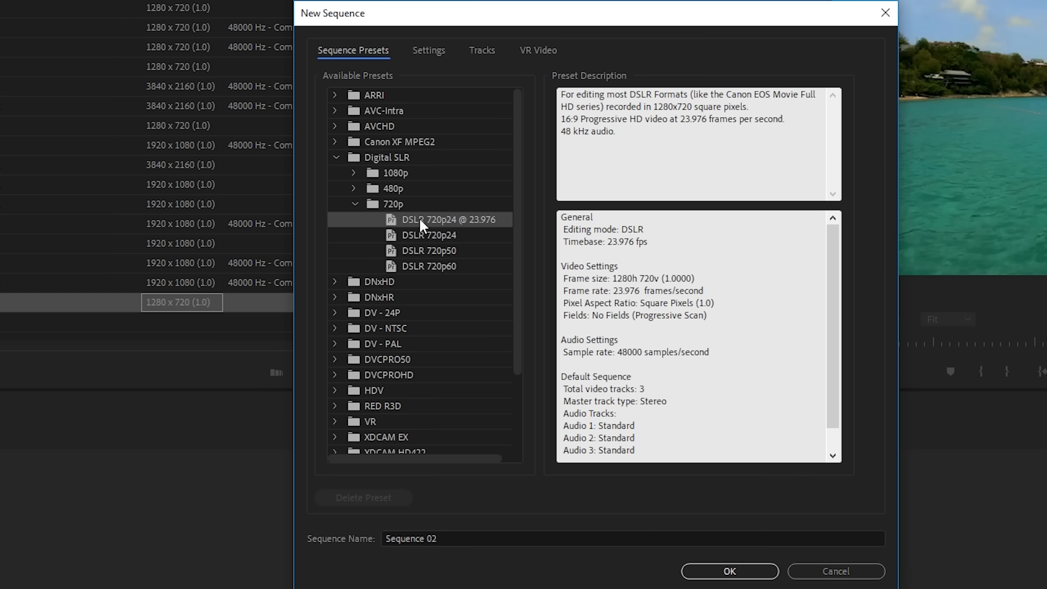
# Review the sequence's frame size and timebase settings, name it Summer Fun Edit, and create it.
pyautogui.click(424, 50)
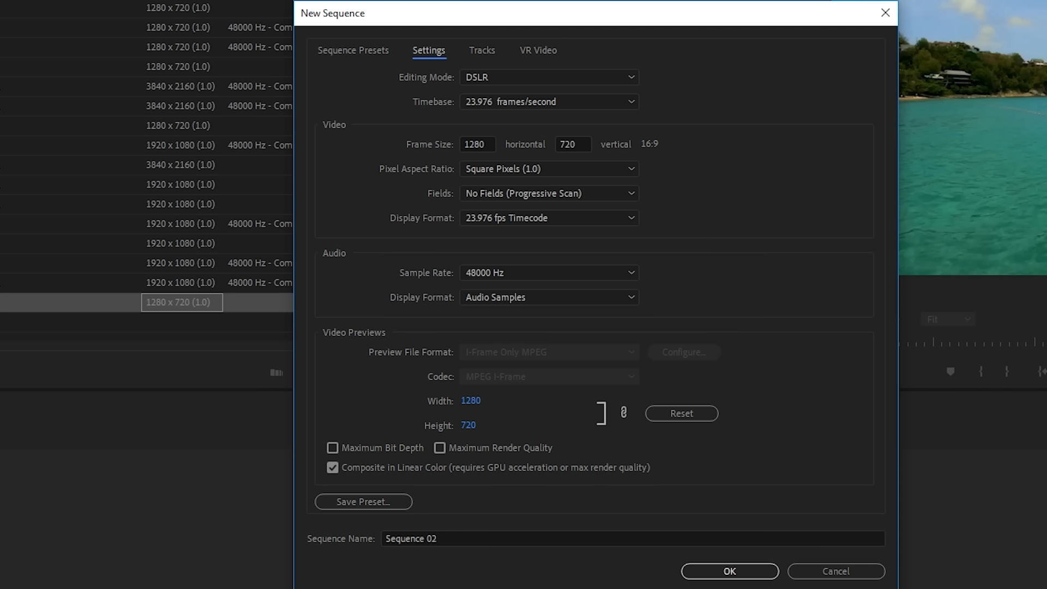
pyautogui.click(469, 538)
pyautogui.write('Summer Fun Edit')
pyautogui.click(729, 571)
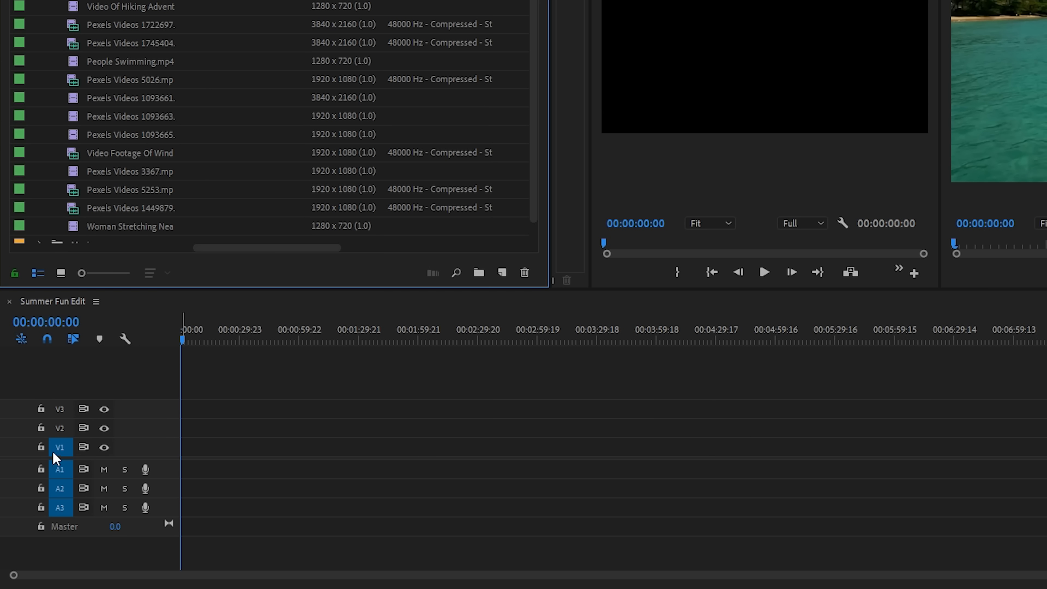
# Place everything in the Footage bin, from Color Run.mp4 through the Woman Stretching clip, on track V1 at the start of the timeline.
pyautogui.click(208, 451)
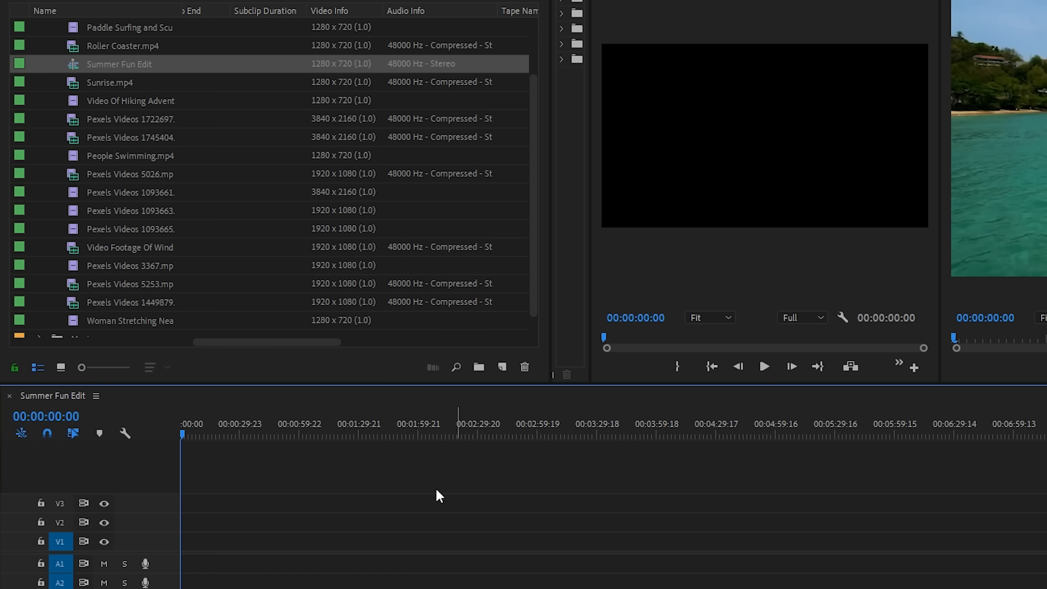
pyautogui.scroll(4, 247, 214)
pyautogui.click(38, 27)
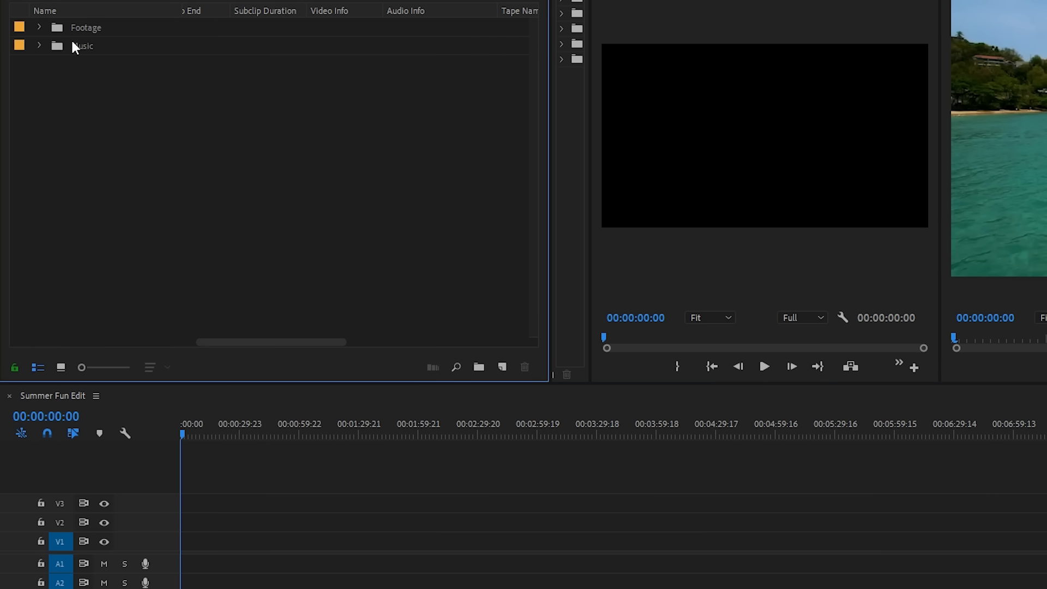
pyautogui.click(39, 27)
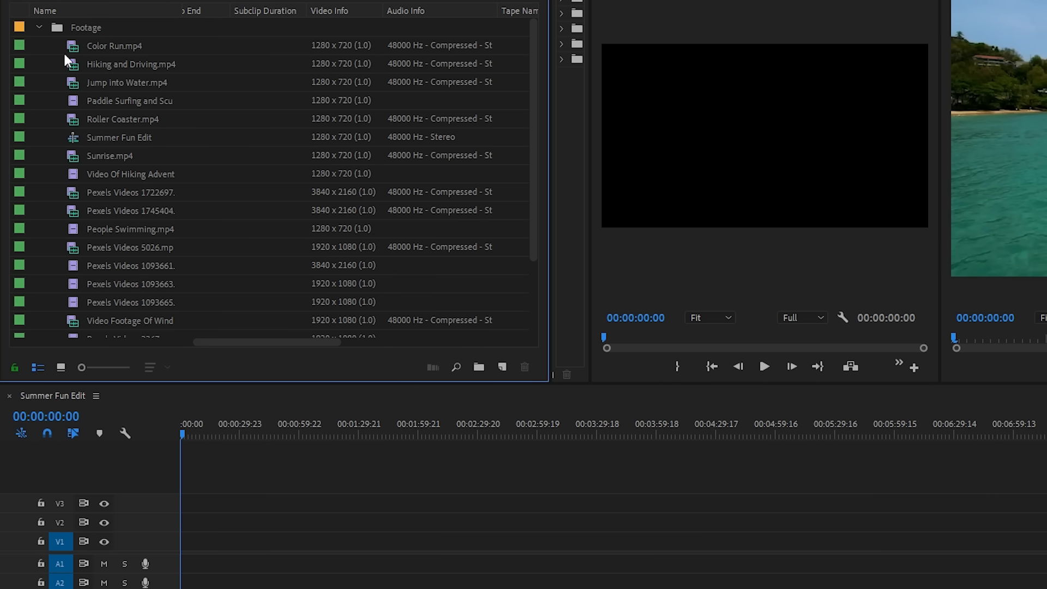
pyautogui.click(113, 45)
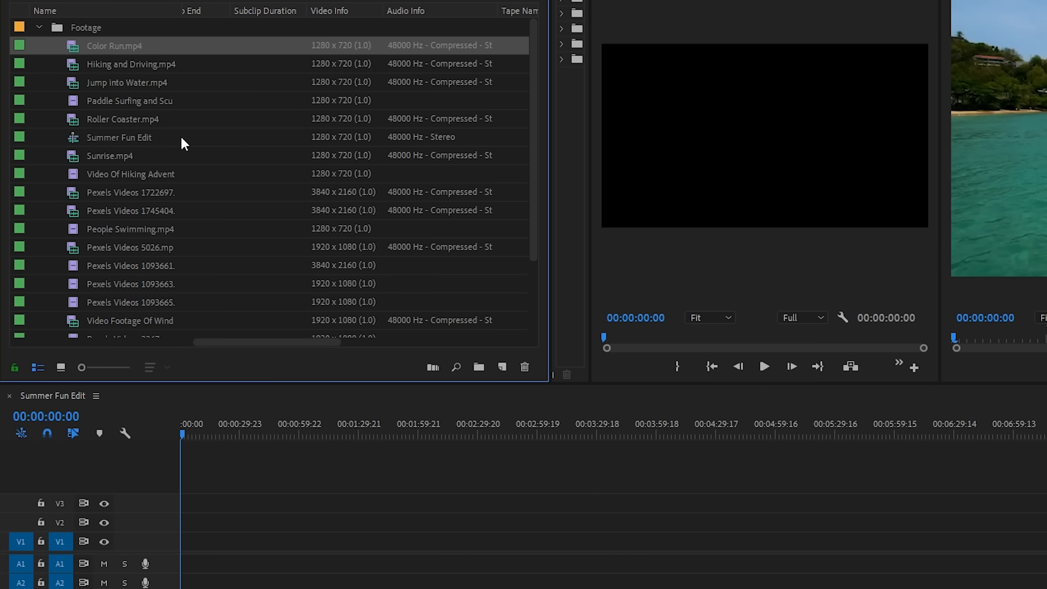
pyautogui.scroll(-3, 263, 263)
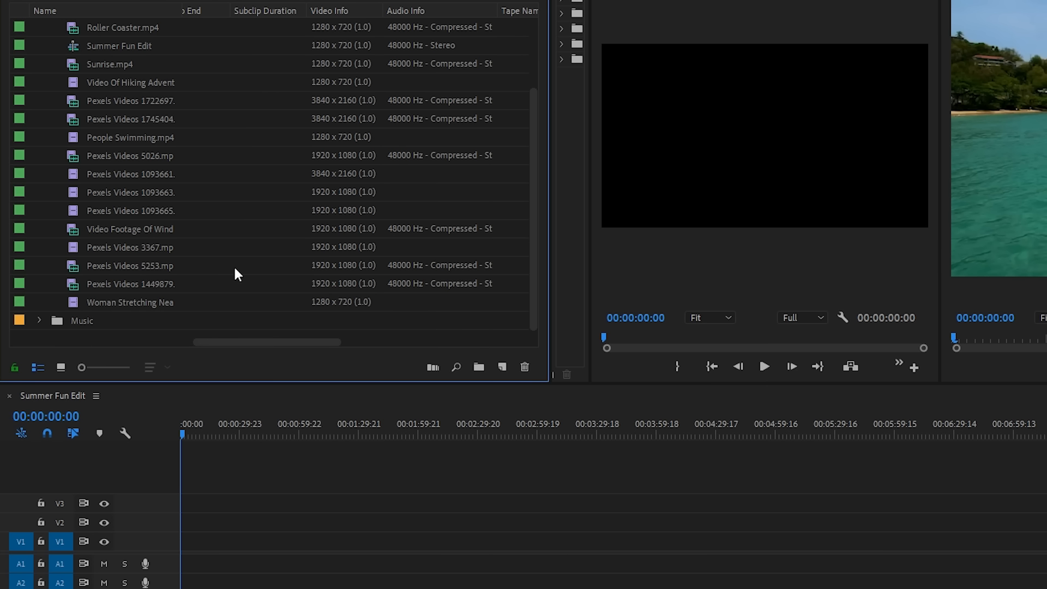
pyautogui.keyDown('shift'); pyautogui.click(109, 302); pyautogui.keyUp('shift')
pyautogui.scroll(3, 266, 208)
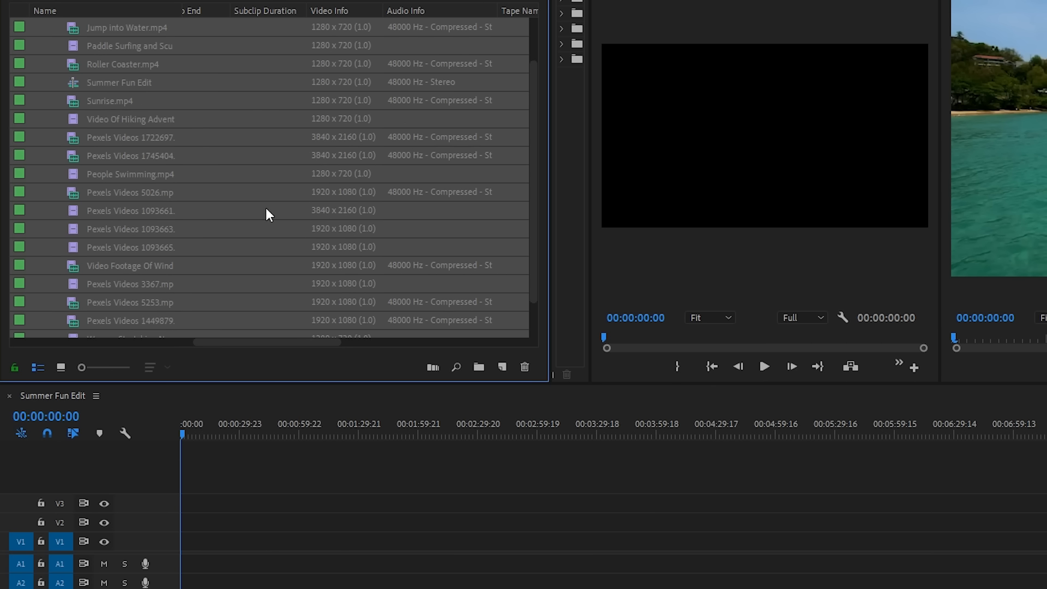
pyautogui.moveTo(73, 47); pyautogui.dragTo(198, 543)
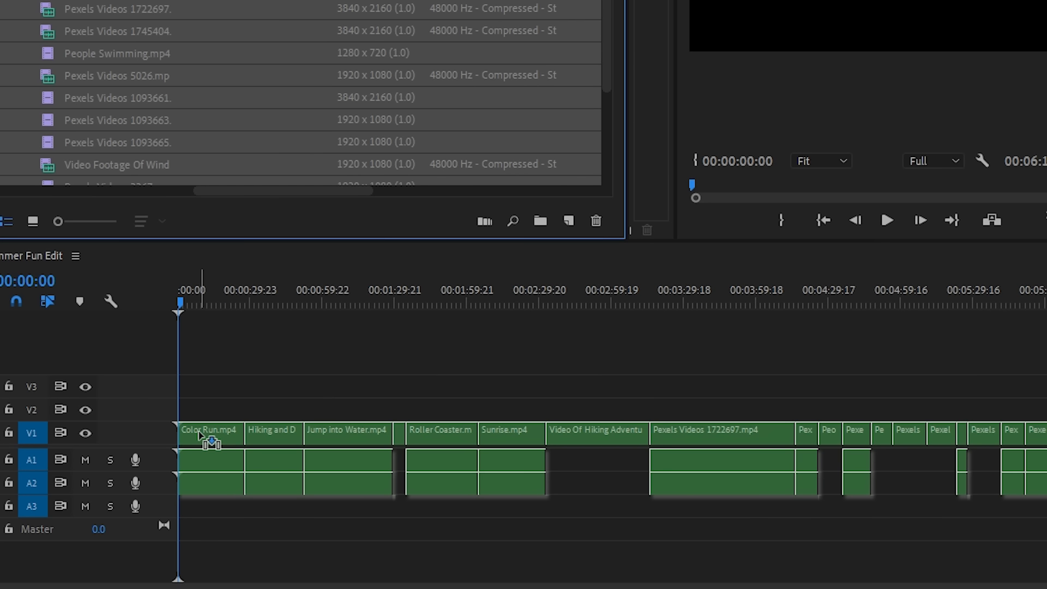
pyautogui.moveTo(199, 433); pyautogui.dragTo(202, 430)
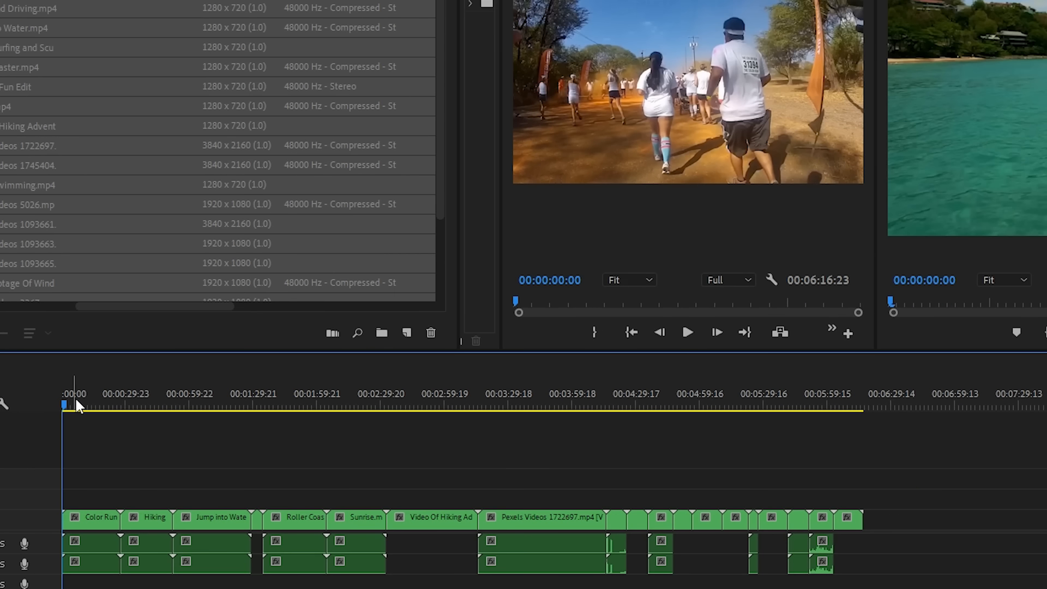
# Scrub into the Color Run clip and check that selecting Pexels Videos 1722697.mp4 also selects its linked audio.
pyautogui.moveTo(76, 398); pyautogui.dragTo(647, 472)
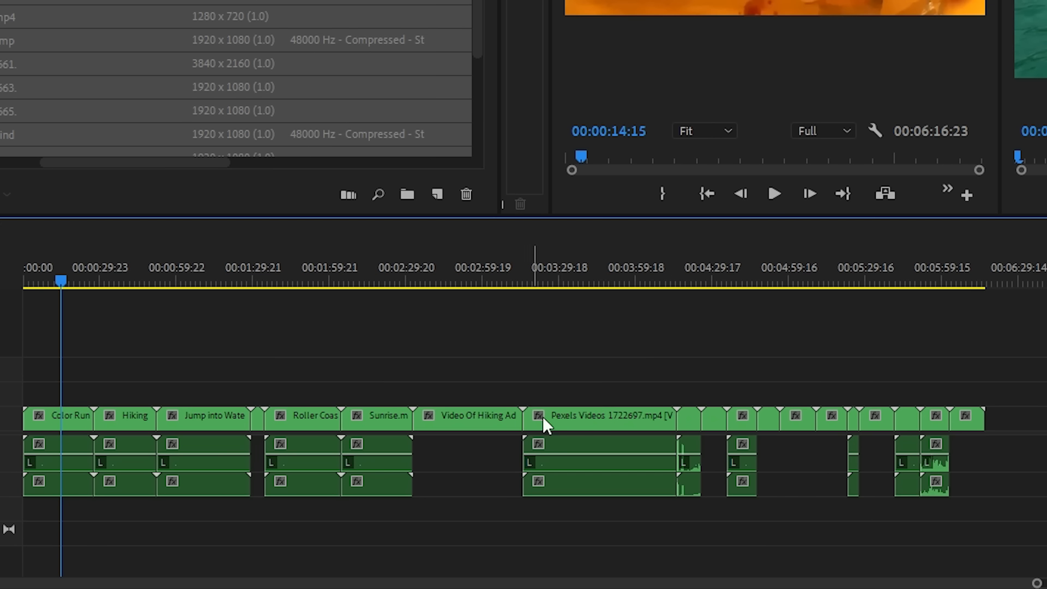
pyautogui.click(553, 503)
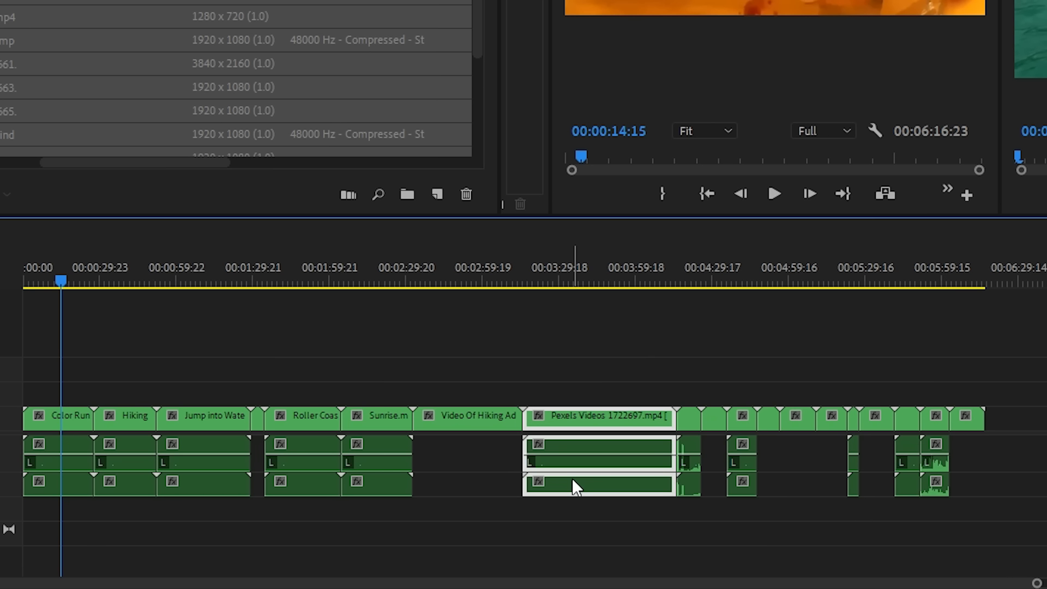
pyautogui.click(666, 330)
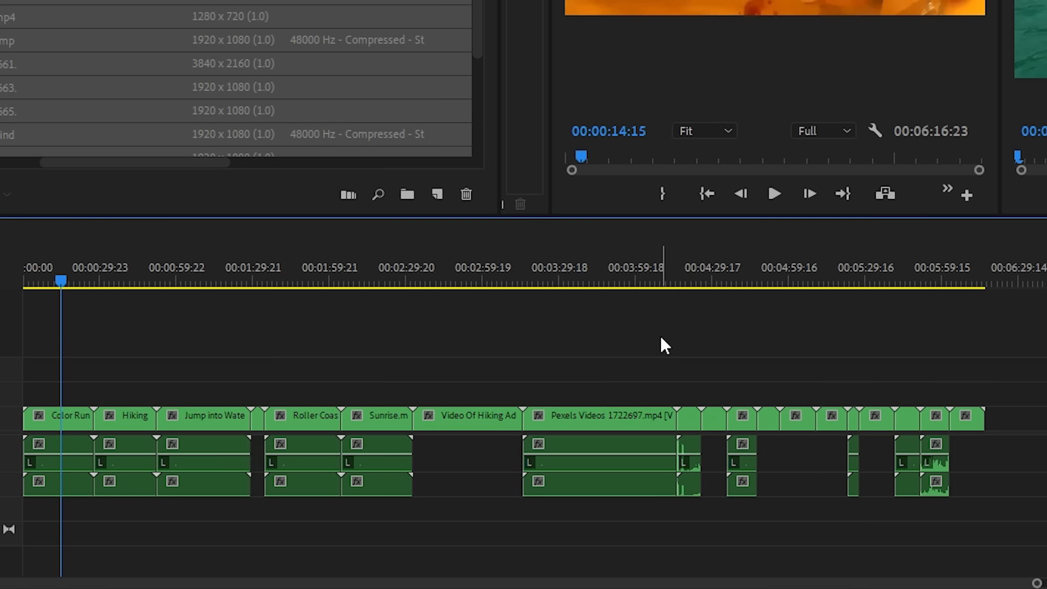
# Try moving only the audio of Pexels Videos 1722697.mp4 along the timeline, away from its video, and undo the move.
pyautogui.click(596, 451)
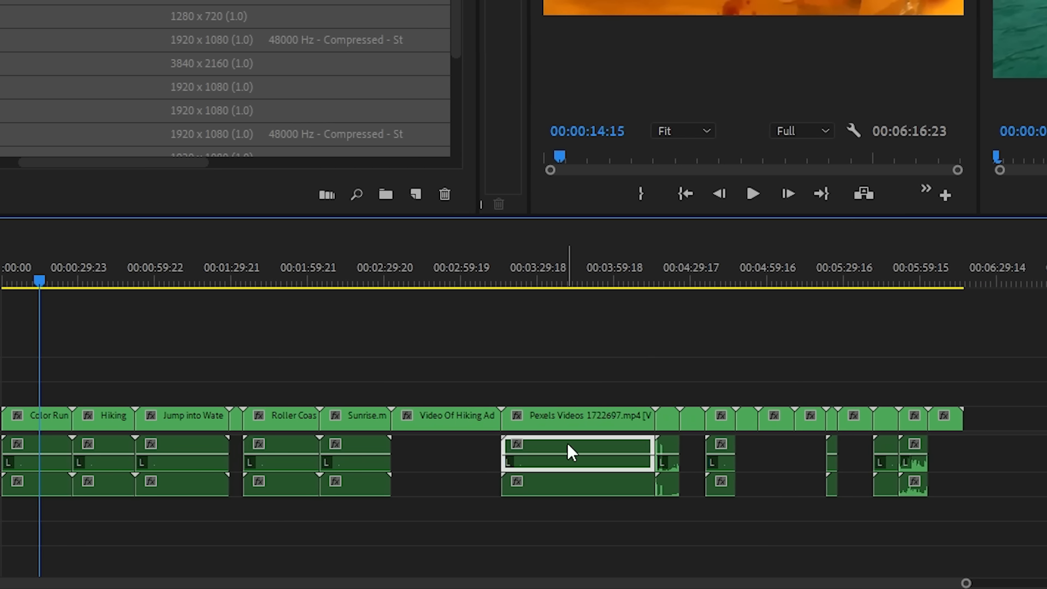
pyautogui.moveTo(265, 449); pyautogui.dragTo(784, 453)
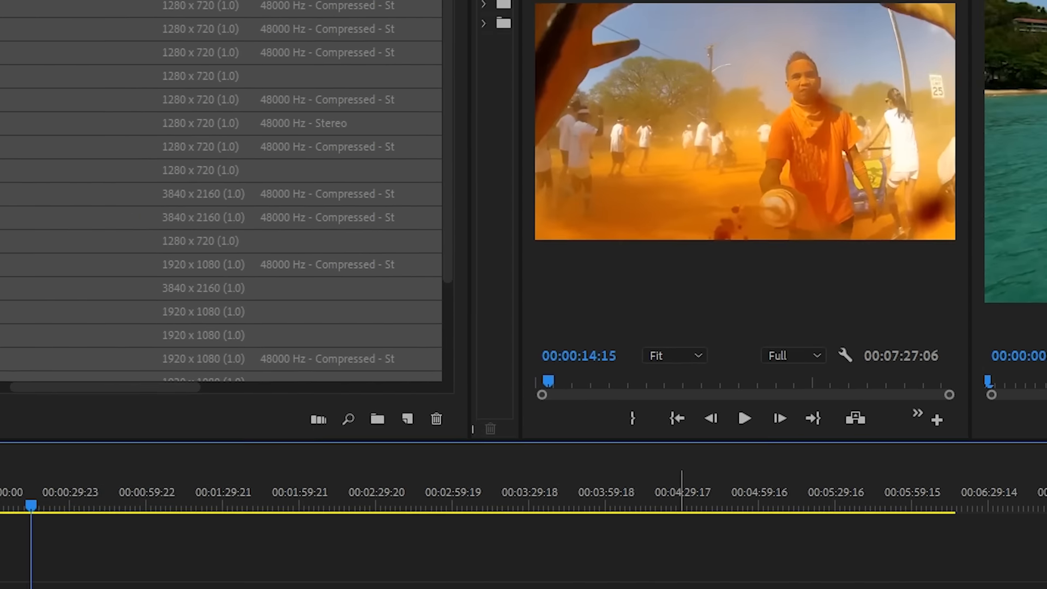
pyautogui.click(47, 33)
pyautogui.click(77, 51)
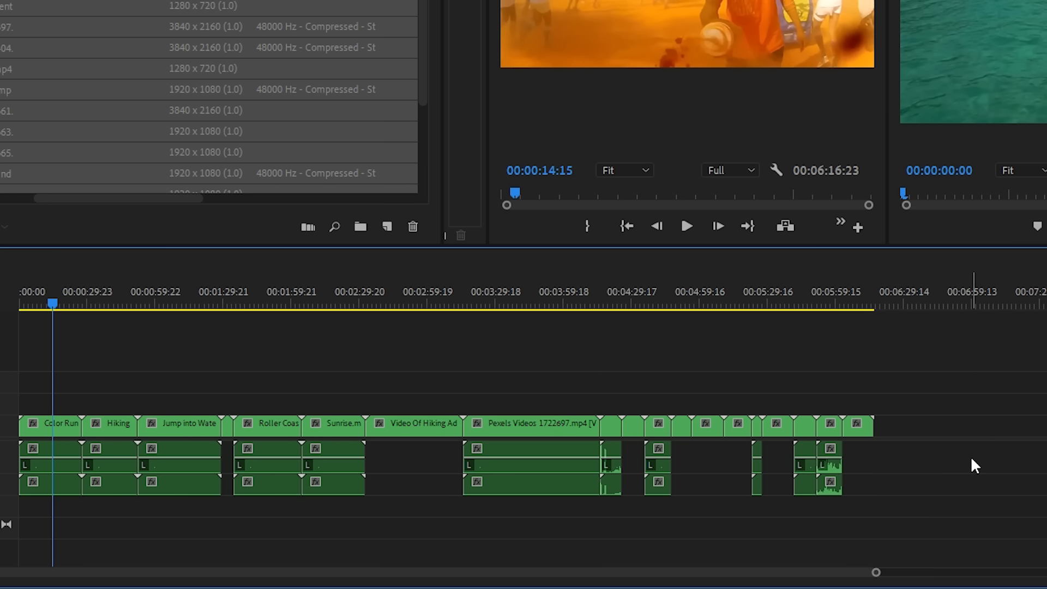
# Delete all the footage audio clips from tracks A1 and A2, keeping the video clips on V1.
pyautogui.moveTo(946, 453); pyautogui.dragTo(20, 482)
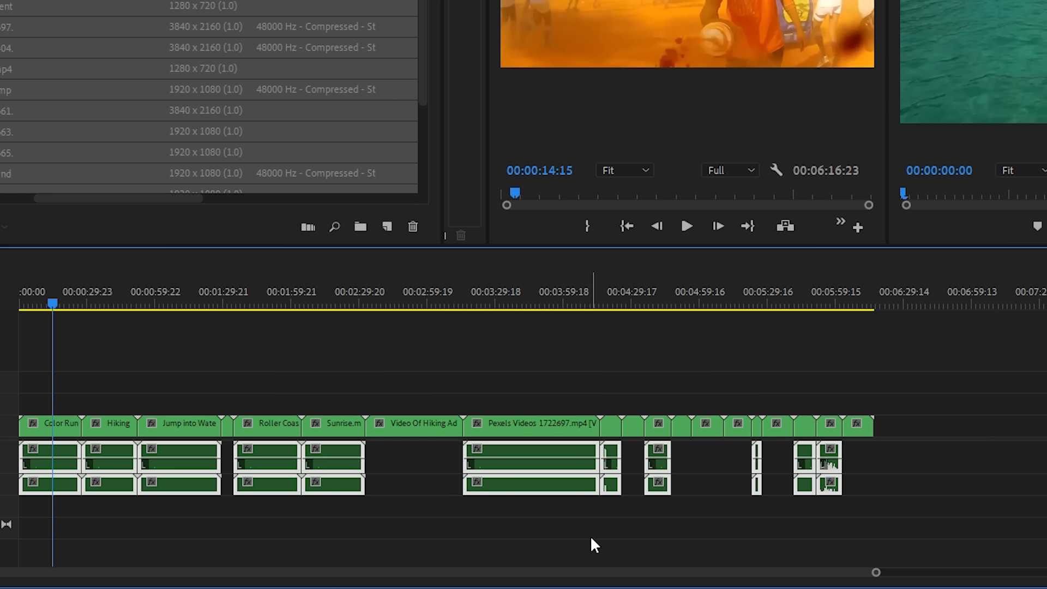
pyautogui.press('Delete')
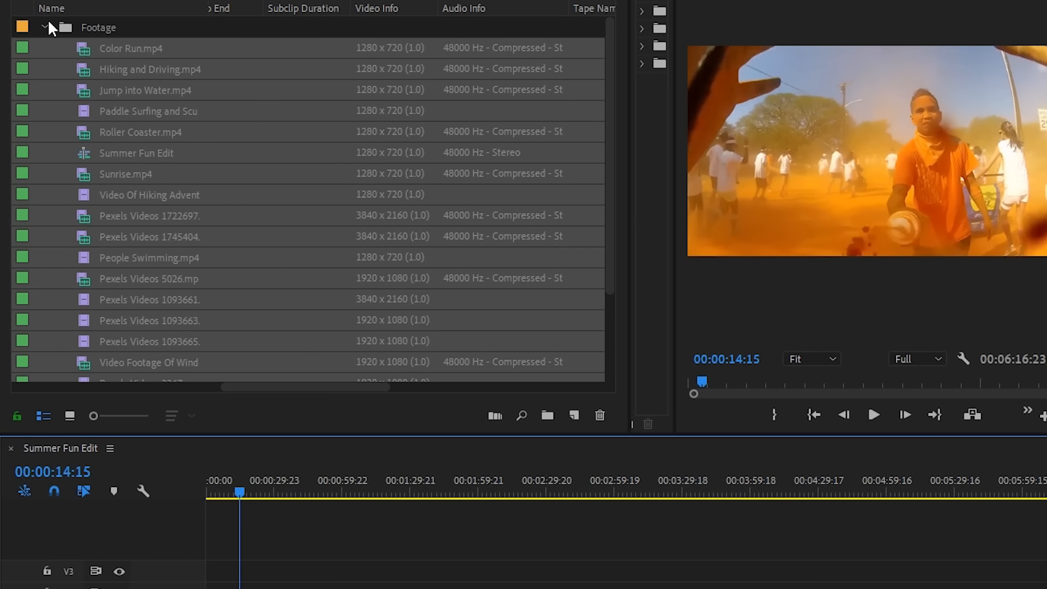
# Place the song from the Music bin on audio track A1 at the sequence start and return the playhead to 00:00:00:00.
pyautogui.click(45, 26)
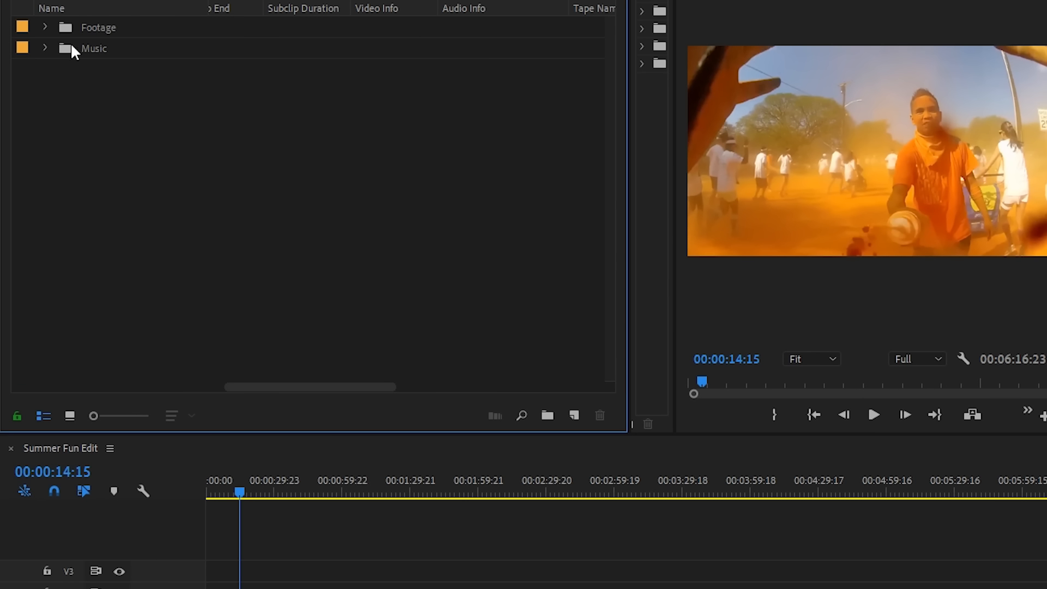
pyautogui.click(45, 48)
pyautogui.moveTo(87, 65); pyautogui.dragTo(205, 588)
pyautogui.moveTo(205, 504); pyautogui.dragTo(206, 505)
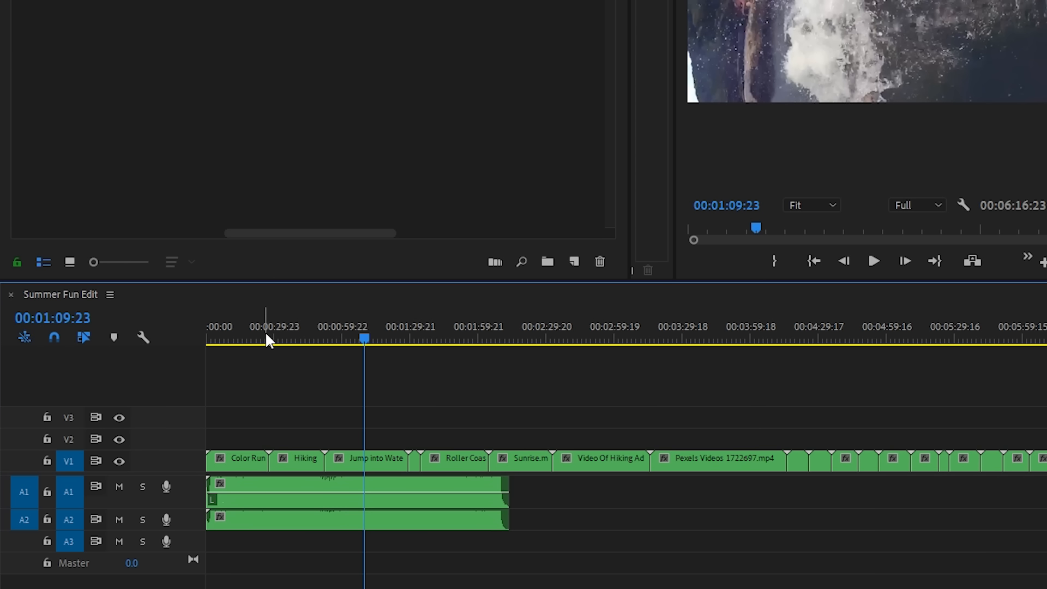
pyautogui.moveTo(266, 333); pyautogui.dragTo(150, 350)
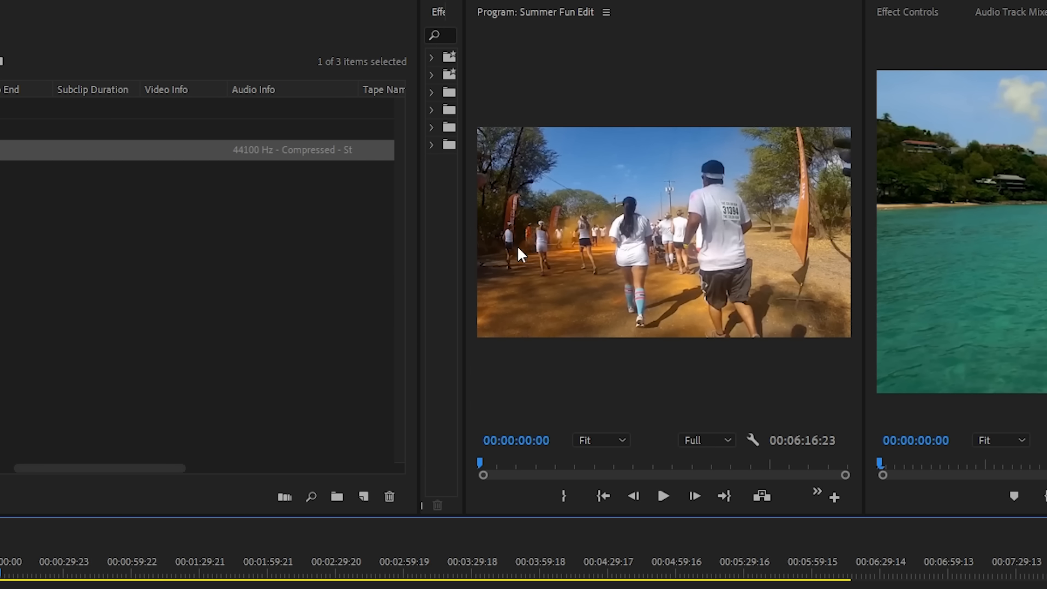
# Enlarge the sequence preview area and play the opening of the Color Run clip for about five seconds.
pyautogui.moveTo(462, 218); pyautogui.dragTo(145, 227)
pyautogui.moveTo(126, 233); pyautogui.dragTo(129, 233)
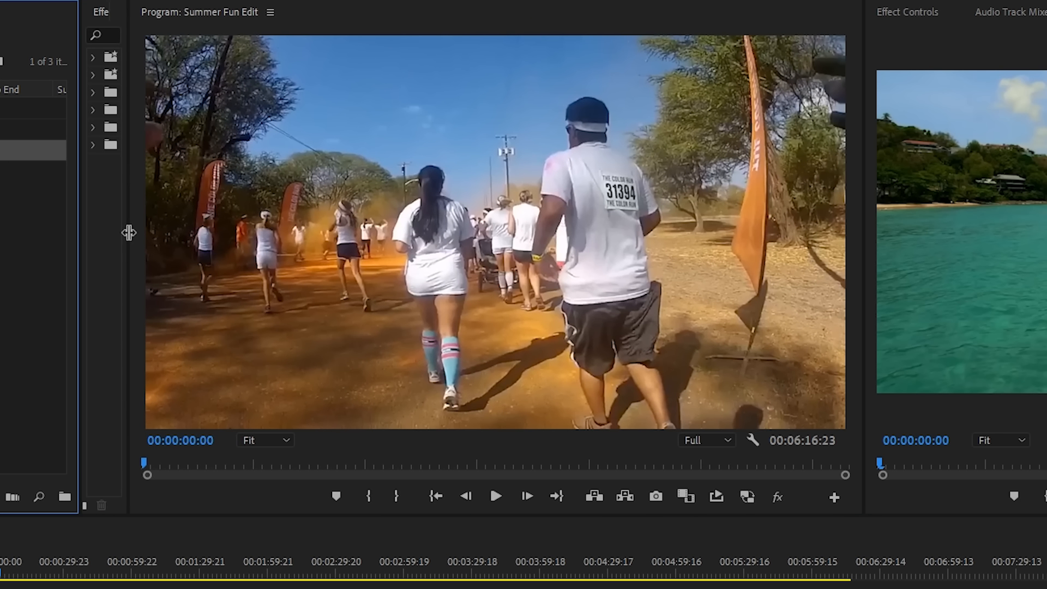
pyautogui.click(495, 496)
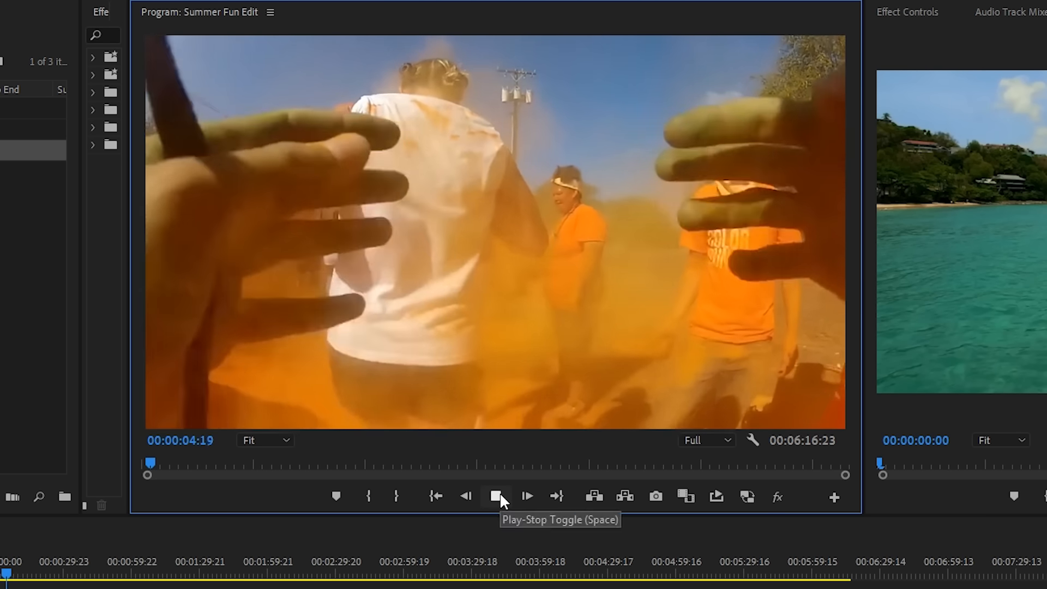
pyautogui.click(499, 493)
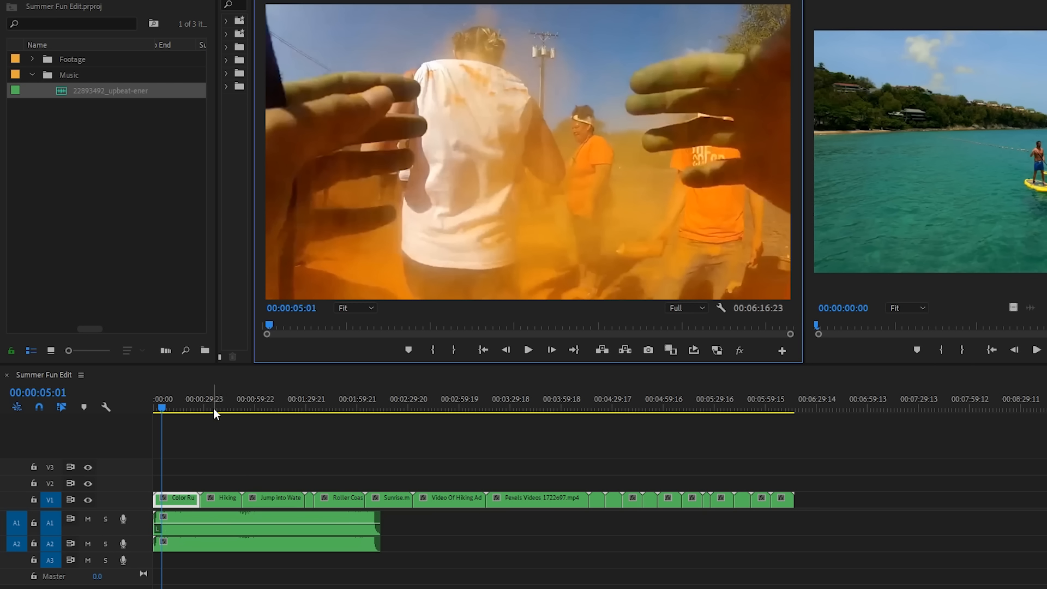
# Play the Hiking clip briefly from 00:00:42:07, stop, and return the playhead to the sequence start.
pyautogui.click(212, 410)
pyautogui.click(225, 410)
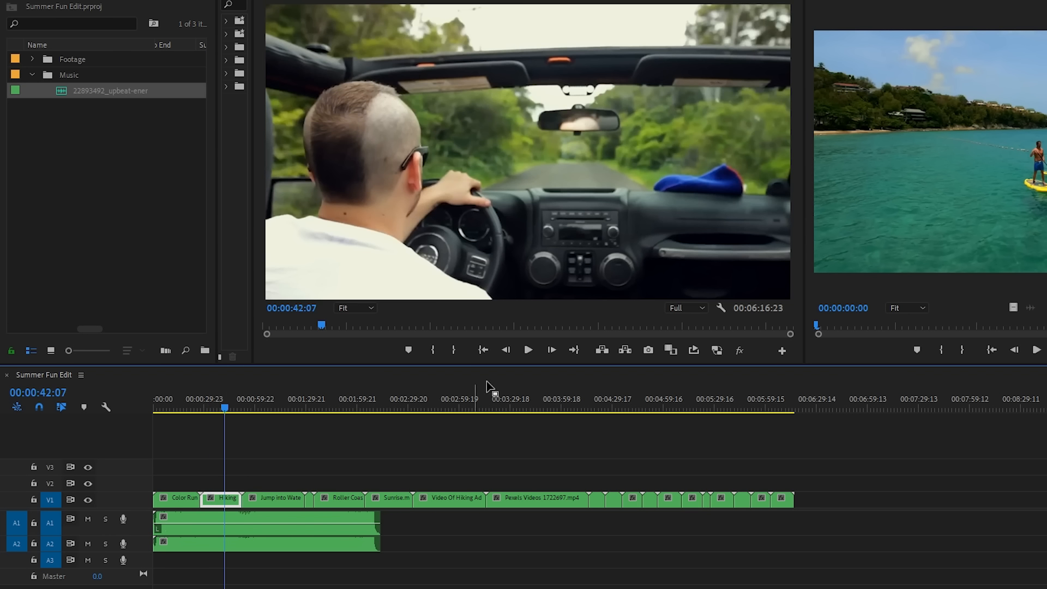
pyautogui.click(528, 352)
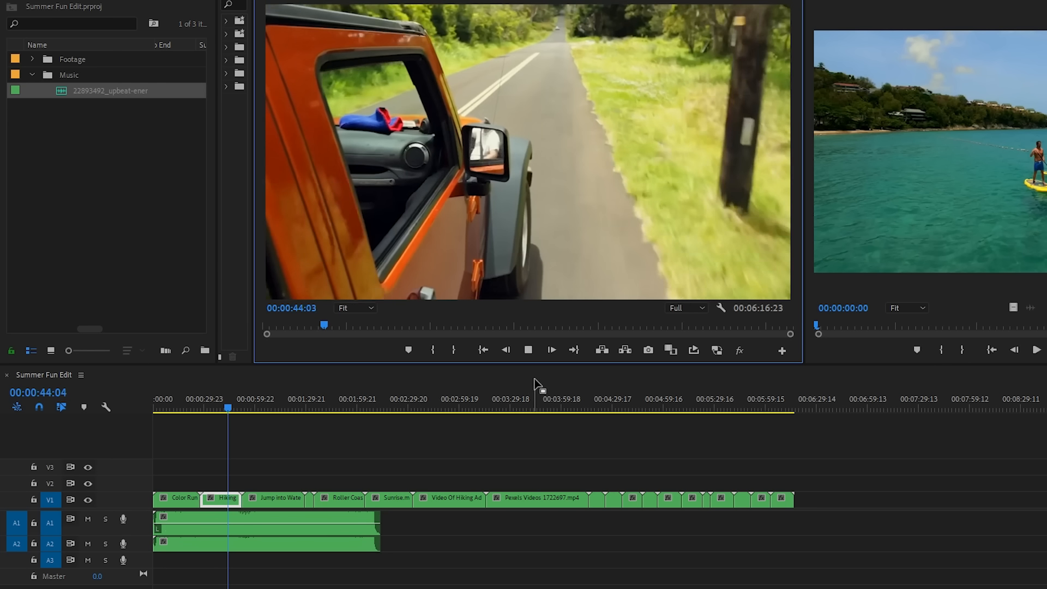
pyautogui.click(529, 351)
pyautogui.moveTo(343, 406); pyautogui.dragTo(102, 407)
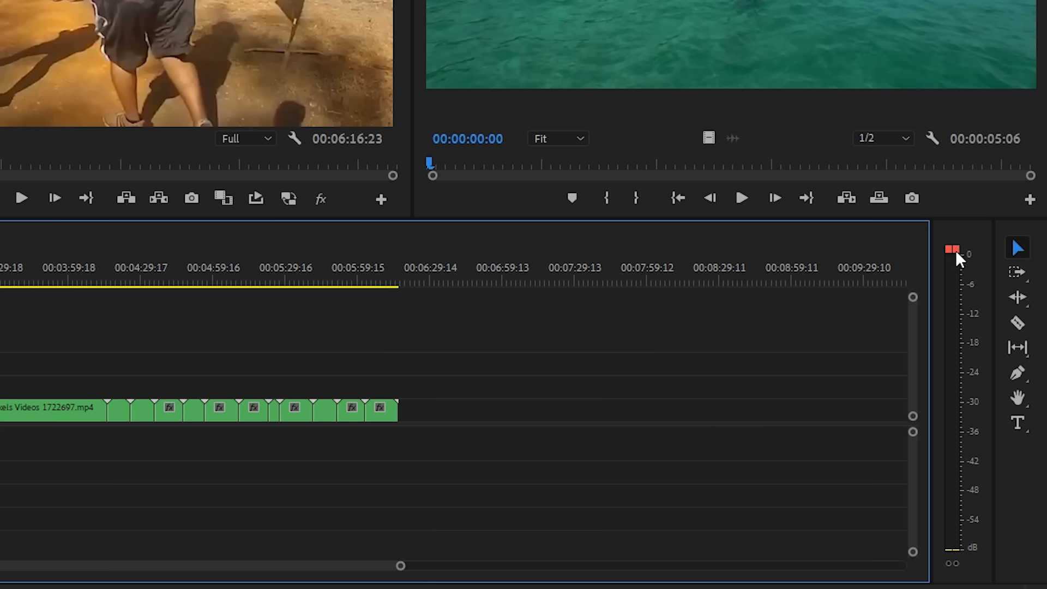
# Clear the audio peak indicators, play the opening to check the music level, and reset the indicators again.
pyautogui.click(954, 249)
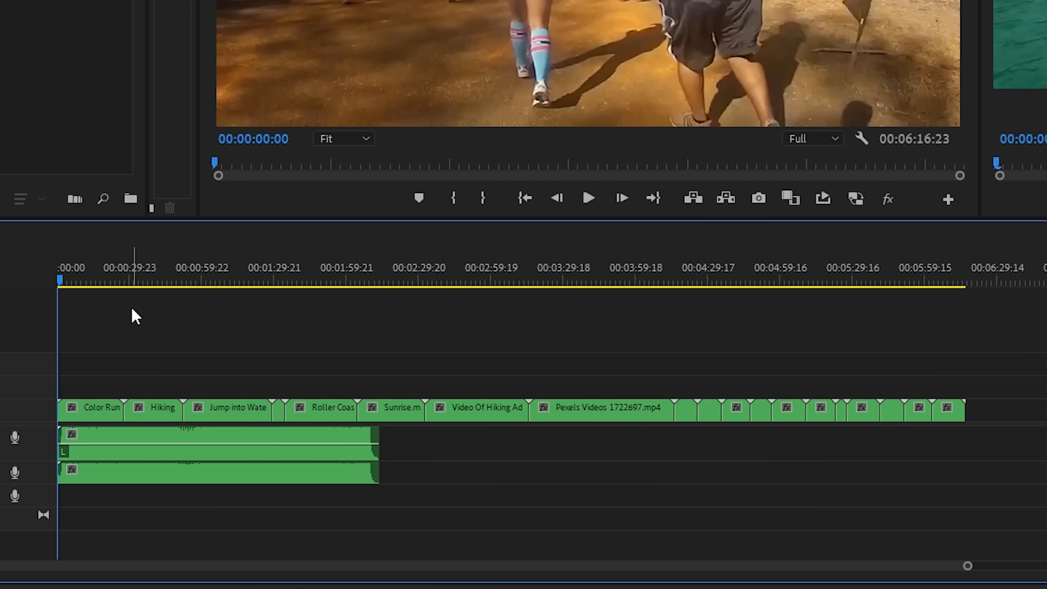
pyautogui.click(589, 197)
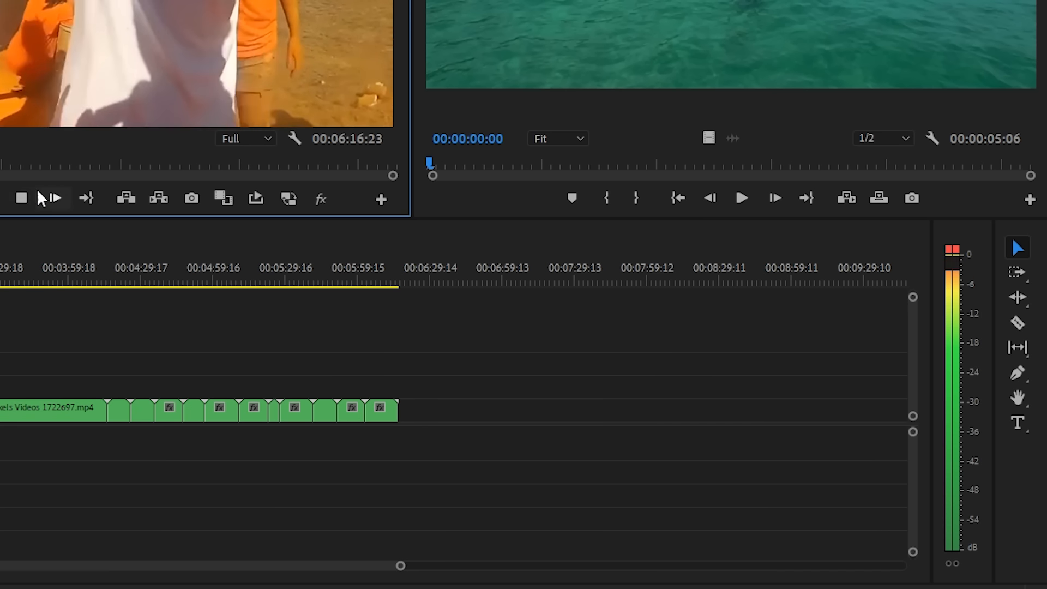
pyautogui.click(23, 198)
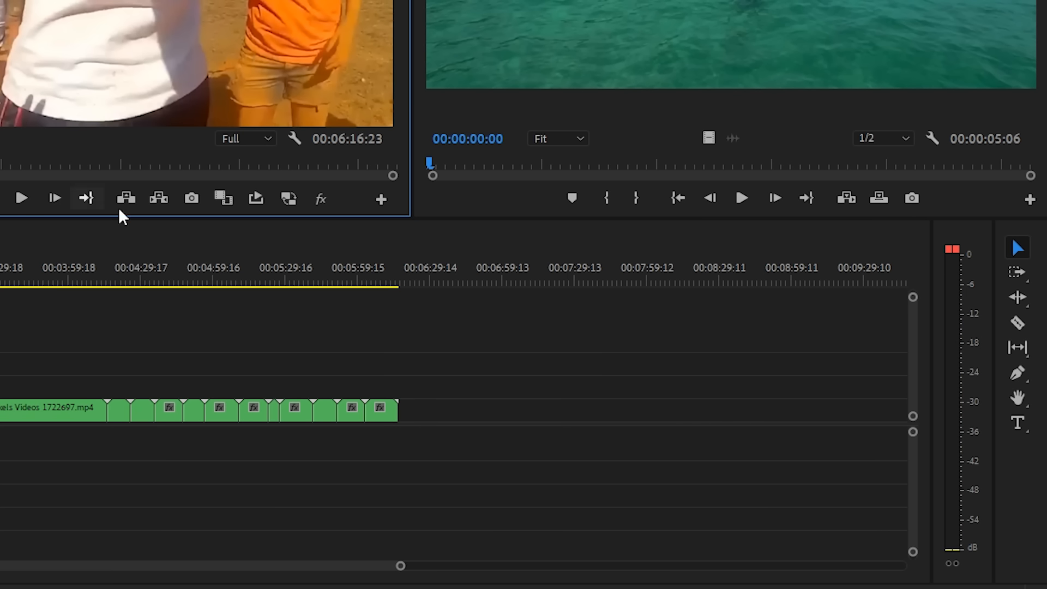
pyautogui.click(954, 249)
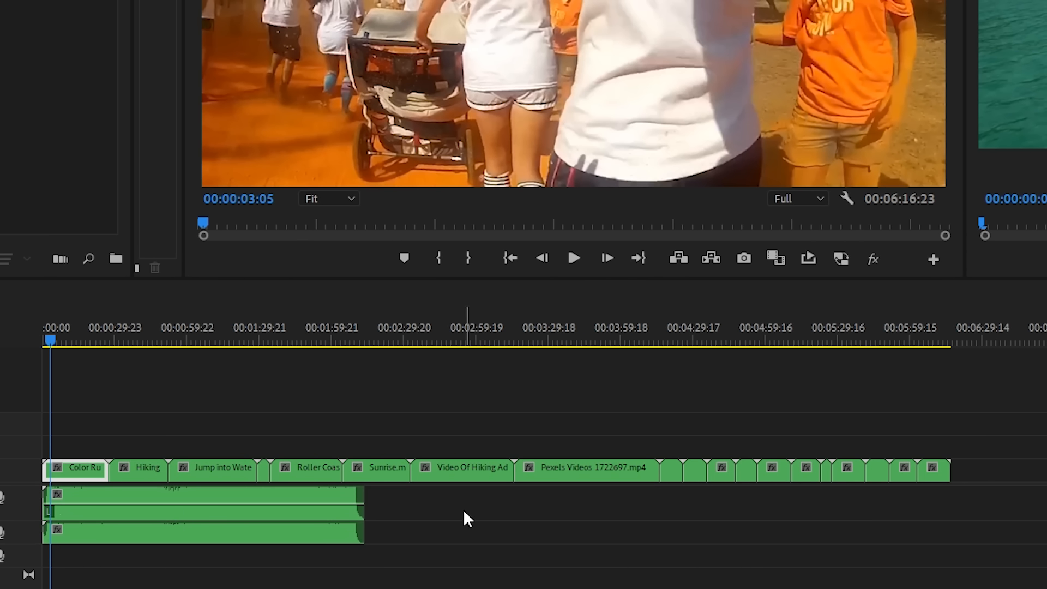
# Adjust the audio gain of the music clip by -3 dB.
pyautogui.click(261, 520)
pyautogui.rightClick(180, 498)
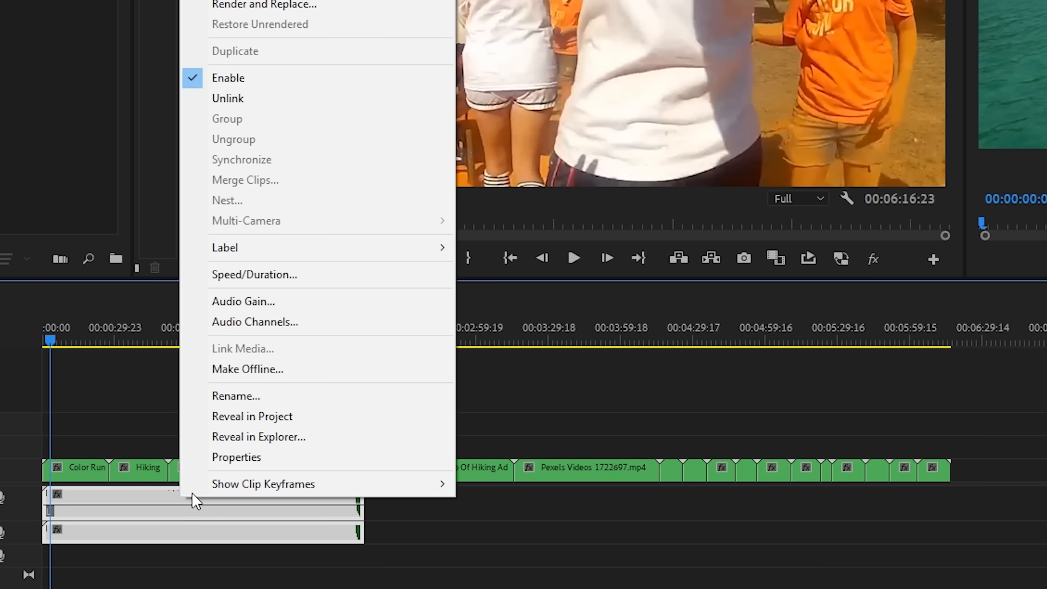
pyautogui.click(252, 301)
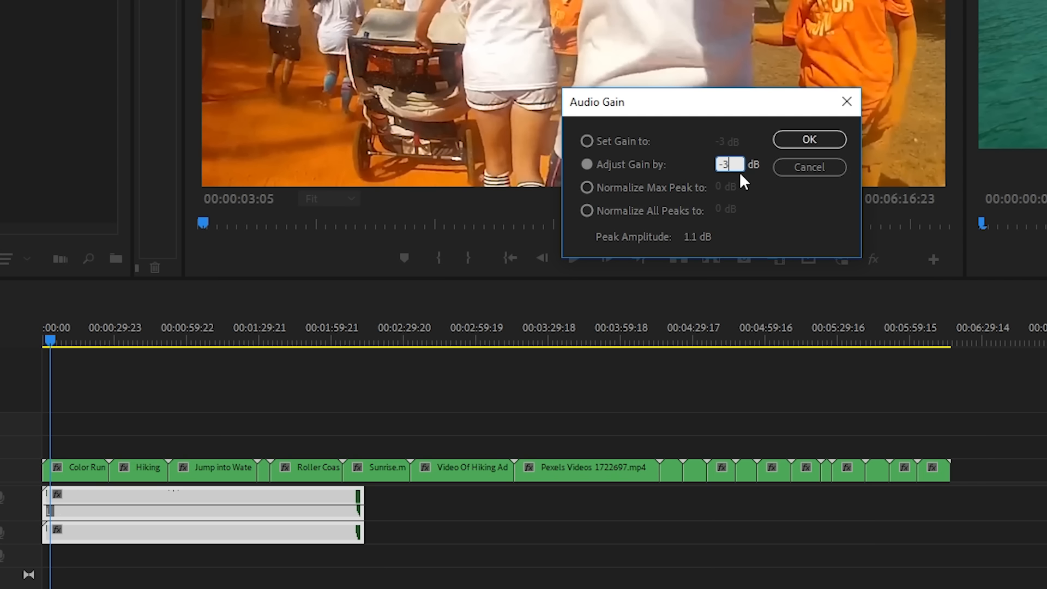
pyautogui.click(800, 142)
# Replay the sequence from its start to check the lowered music level, and clear the peak indicators.
pyautogui.moveTo(74, 349); pyautogui.dragTo(28, 345)
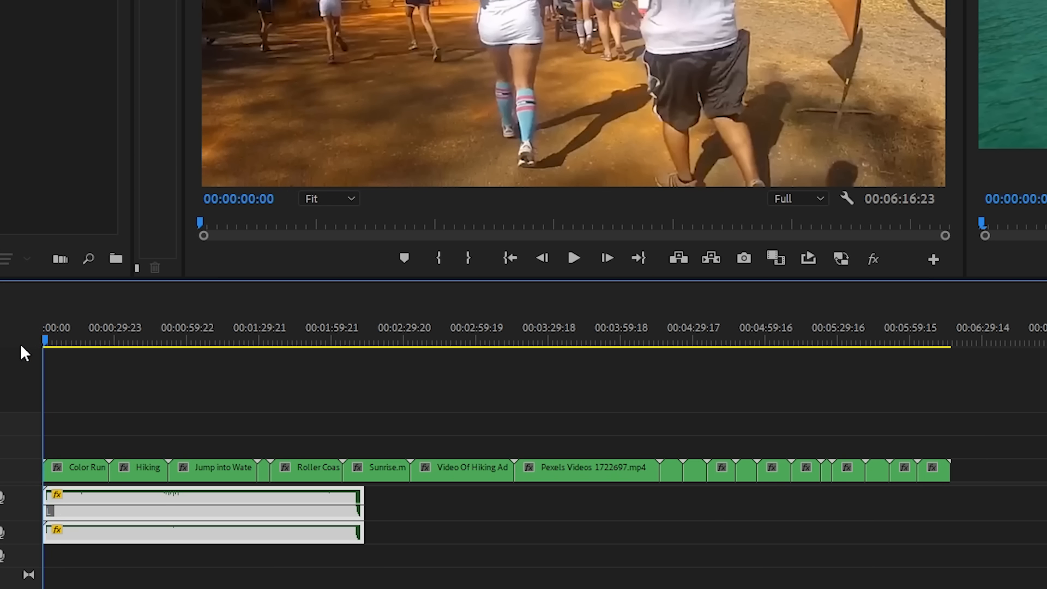
pyautogui.click(170, 393)
pyautogui.press('space')
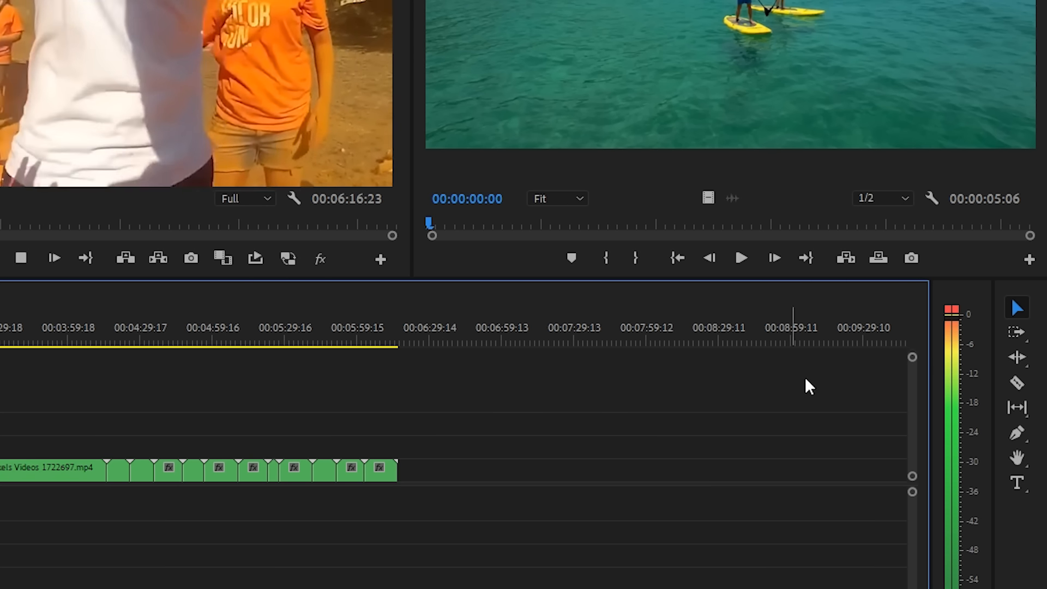
pyautogui.press('space')
pyautogui.click(950, 309)
# Adjust the music clip's gain by another -3 dB and save the project.
pyautogui.rightClick(224, 499)
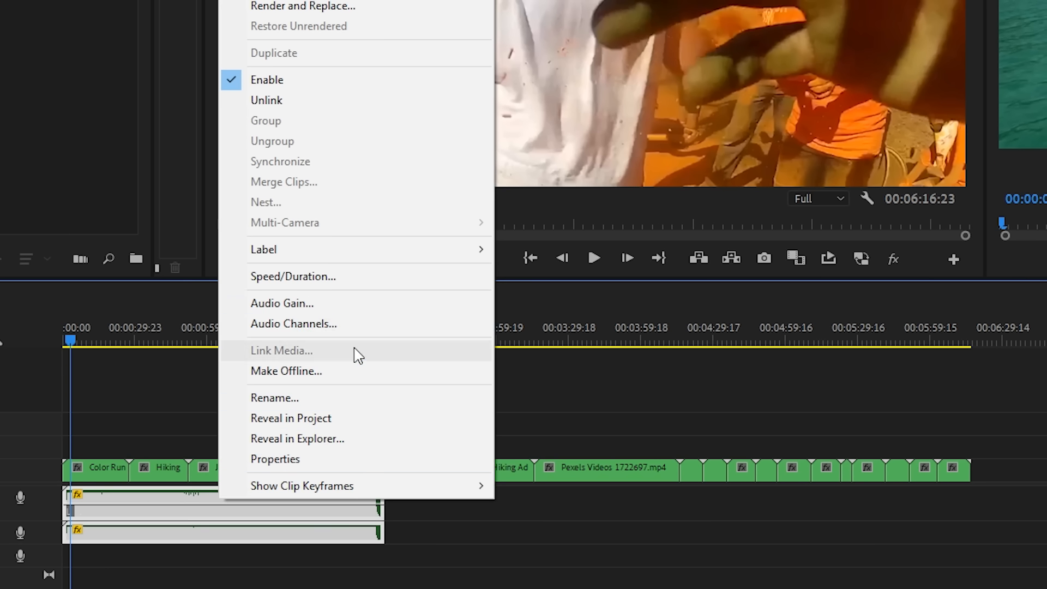
pyautogui.click(319, 299)
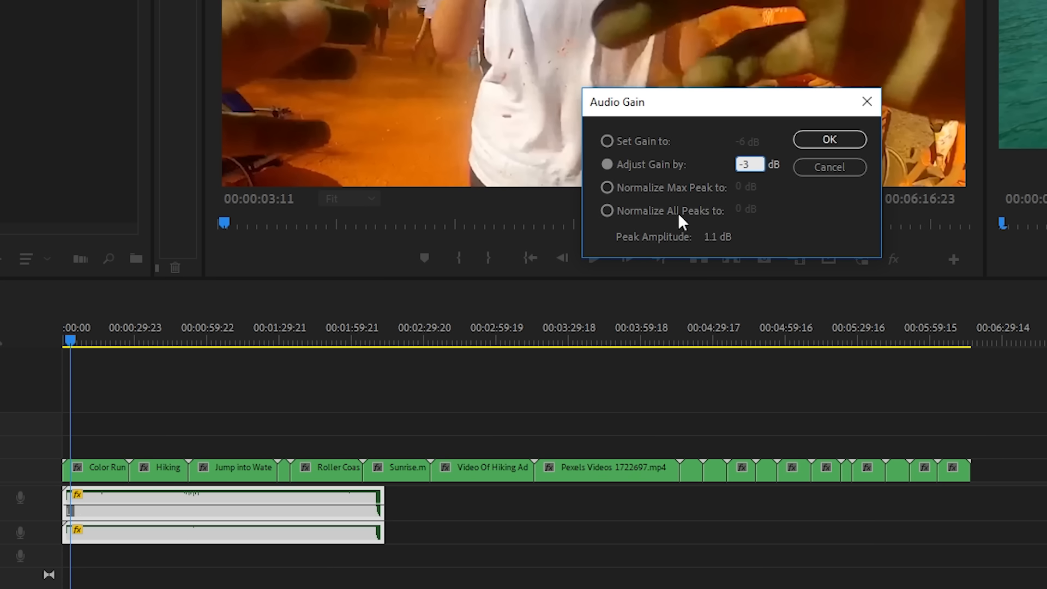
pyautogui.click(831, 140)
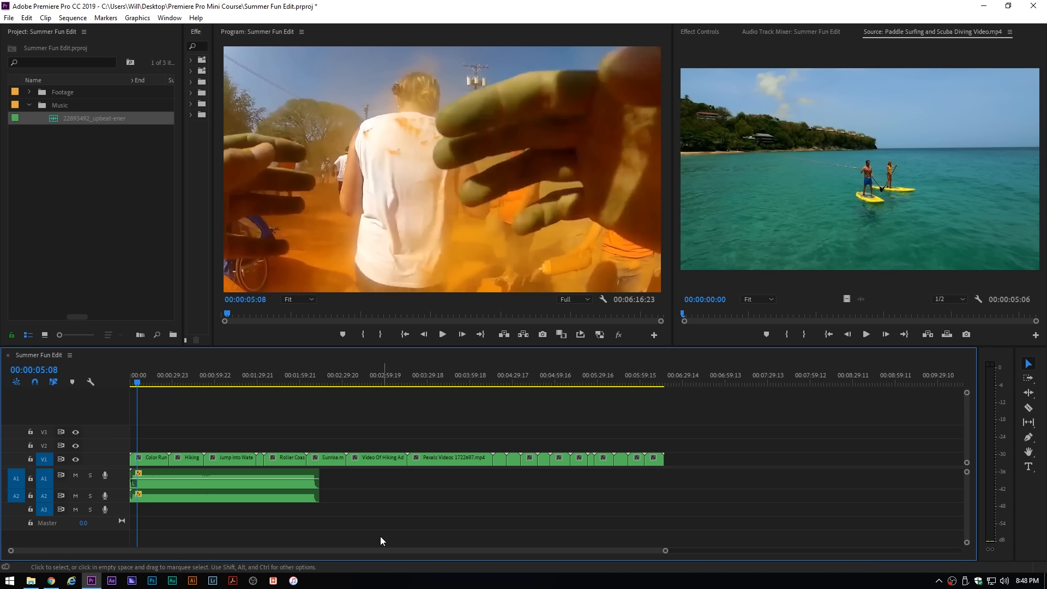
pyautogui.hotkey('ctrl', 's')
# Open Roller Coaster.mp4 from the Footage bin for source preview, marking In at 00:00:09:02 and Out at 00:00:10:19.
pyautogui.click(30, 92)
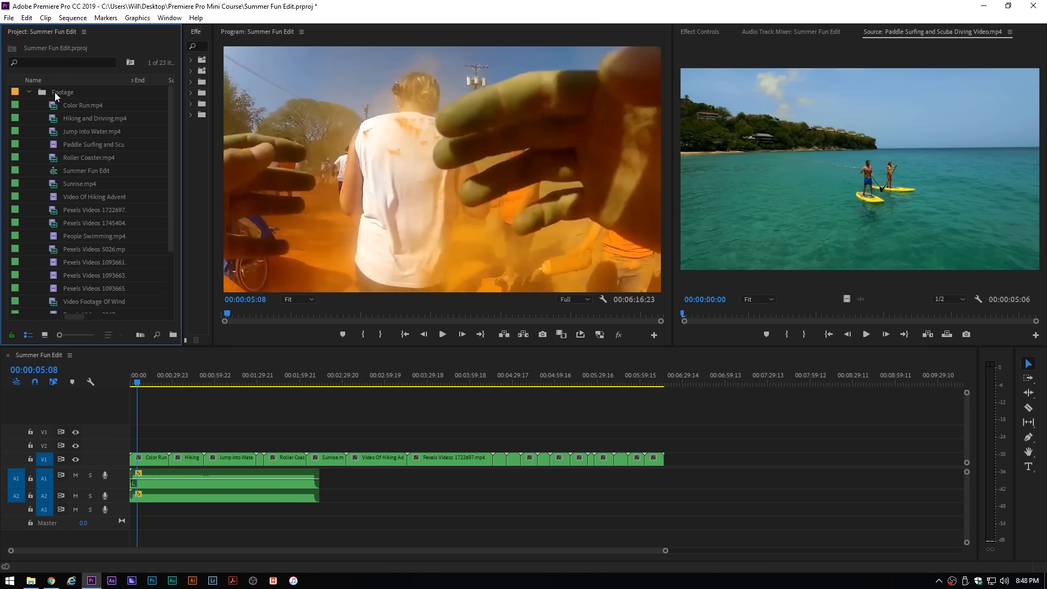
pyautogui.doubleClick(55, 158)
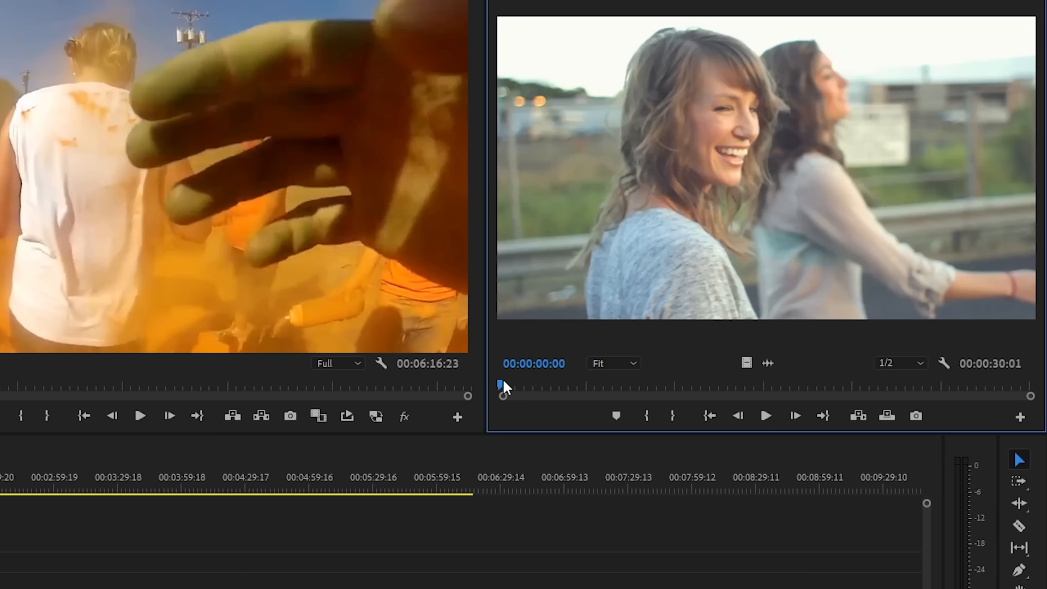
pyautogui.moveTo(605, 365); pyautogui.dragTo(653, 376)
pyautogui.moveTo(558, 392); pyautogui.dragTo(660, 404)
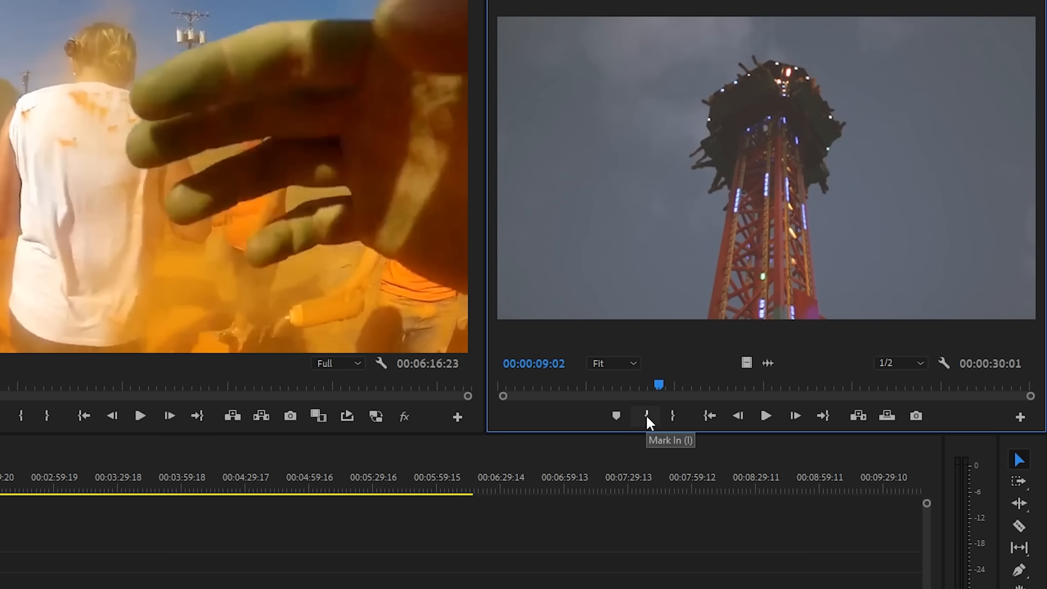
pyautogui.click(645, 417)
pyautogui.moveTo(659, 385); pyautogui.dragTo(689, 384)
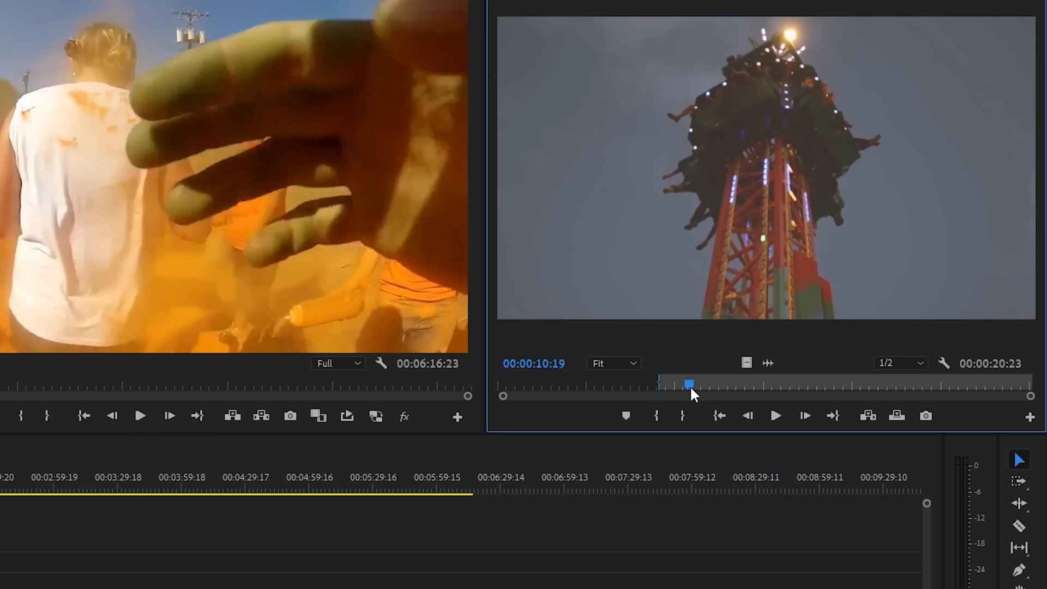
pyautogui.click(683, 415)
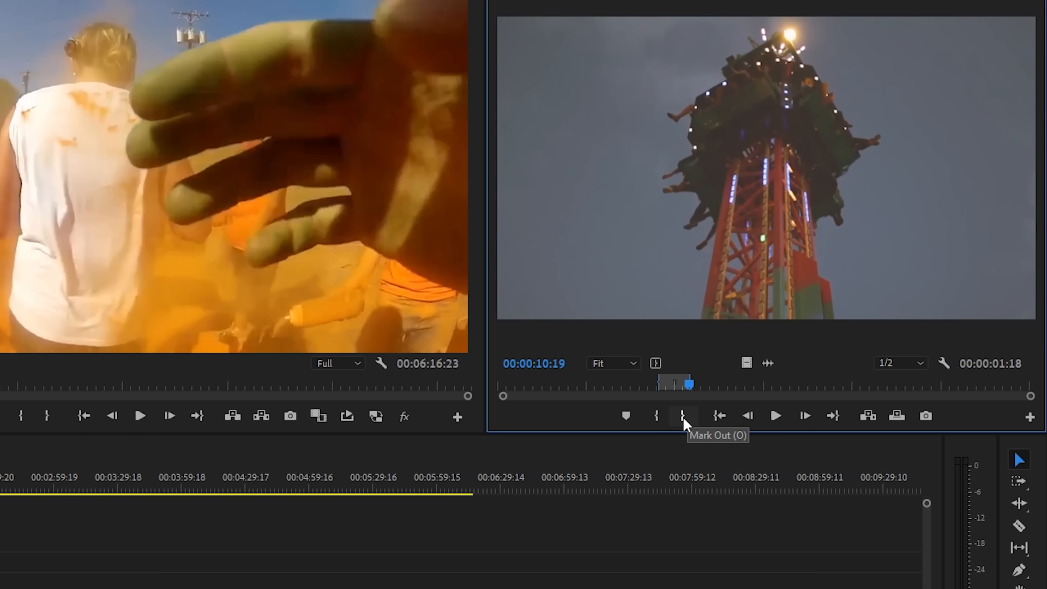
# Try placing the marked Roller Coaster range with video and audio past the last footage clip, and delete it after playing.
pyautogui.moveTo(729, 209); pyautogui.dragTo(497, 461)
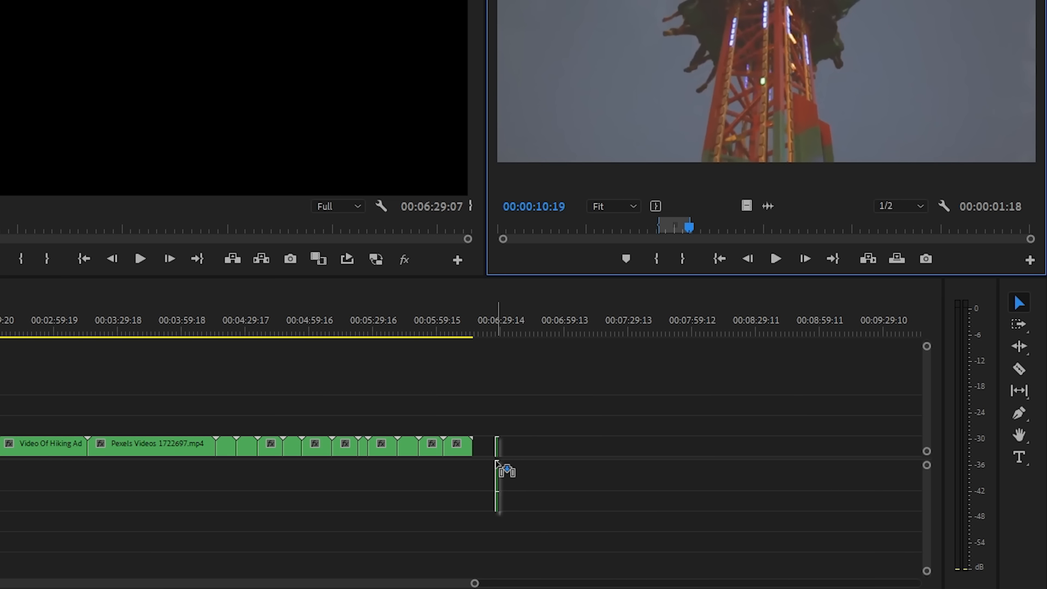
pyautogui.click(492, 329)
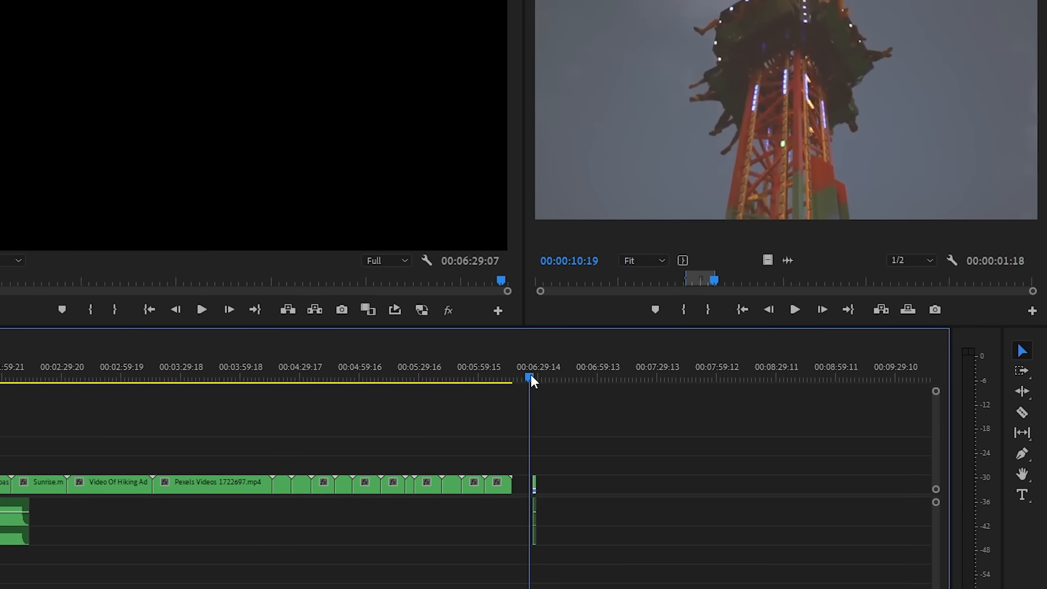
pyautogui.press('space')
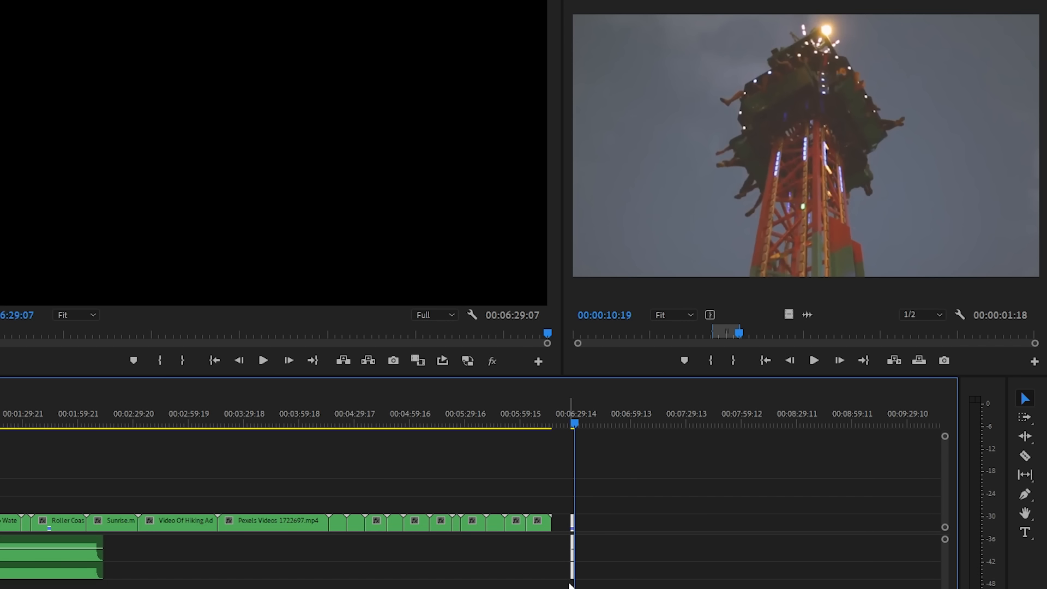
pyautogui.press('Delete')
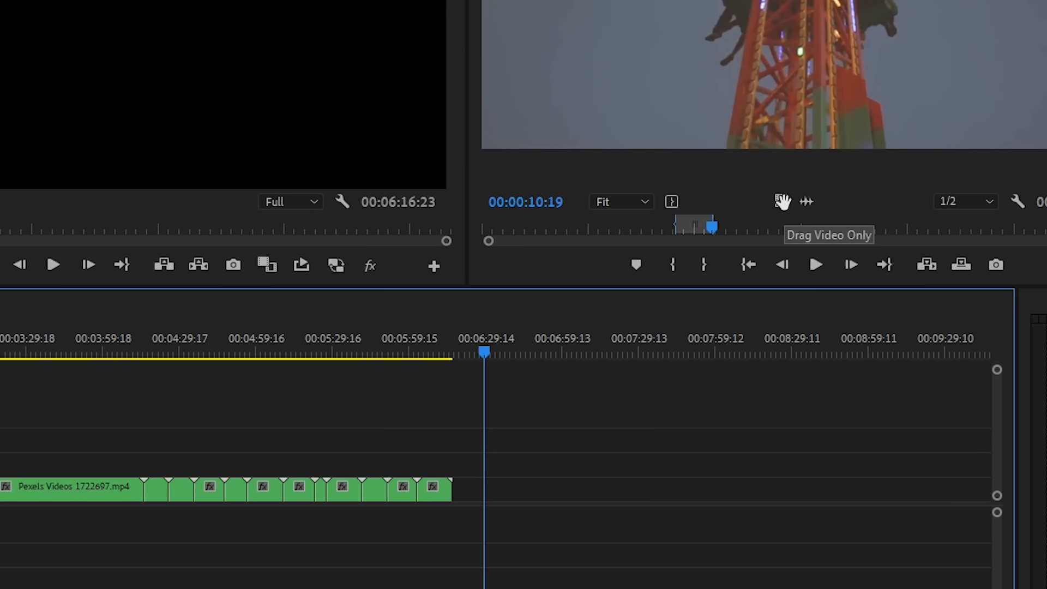
# Try adding only the video of the marked Roller Coaster range past the end of the footage, and delete it.
pyautogui.moveTo(782, 202); pyautogui.dragTo(520, 490)
pyautogui.moveTo(567, 437); pyautogui.dragTo(505, 492)
pyautogui.press('Delete')
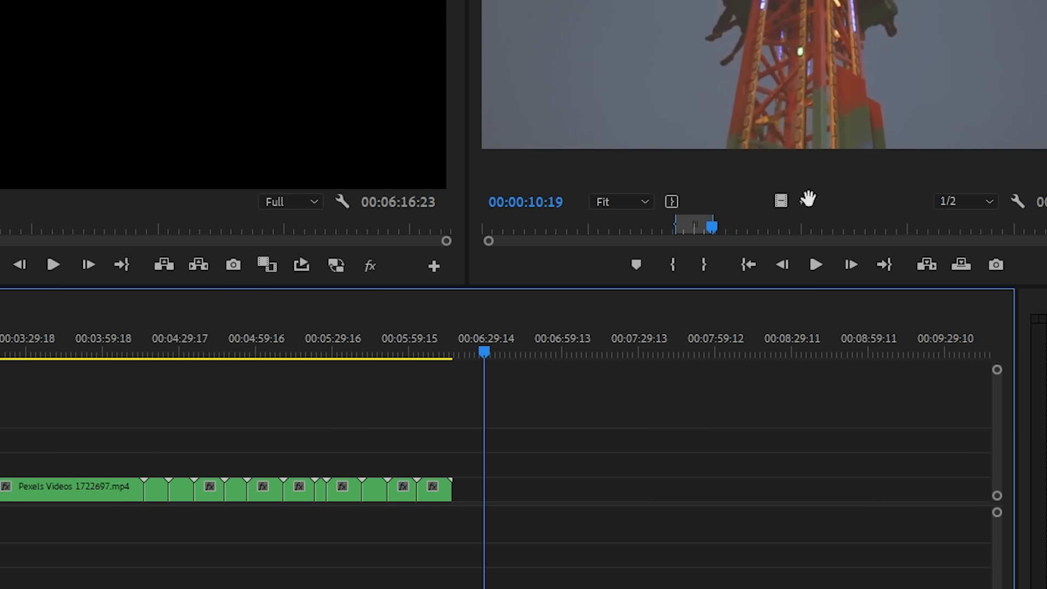
# Try adding only the audio of the marked Roller Coaster range past the end of the footage, and delete it.
pyautogui.moveTo(806, 203); pyautogui.dragTo(521, 537)
pyautogui.moveTo(586, 467)
pyautogui.mouseDown()
pyautogui.moveTo(540, 509)
pyautogui.moveTo(493, 583)
pyautogui.mouseUp()
pyautogui.press('Delete')
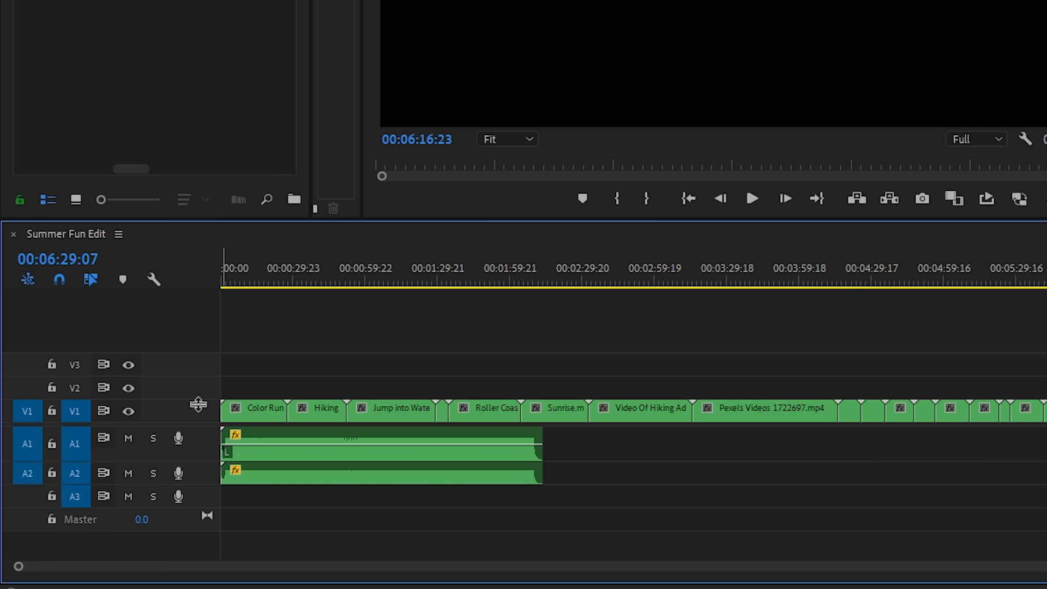
# Increase the height of tracks V1, A1 and A2 to show the clip thumbnails and the music waveform.
pyautogui.moveTo(198, 404); pyautogui.dragTo(197, 362)
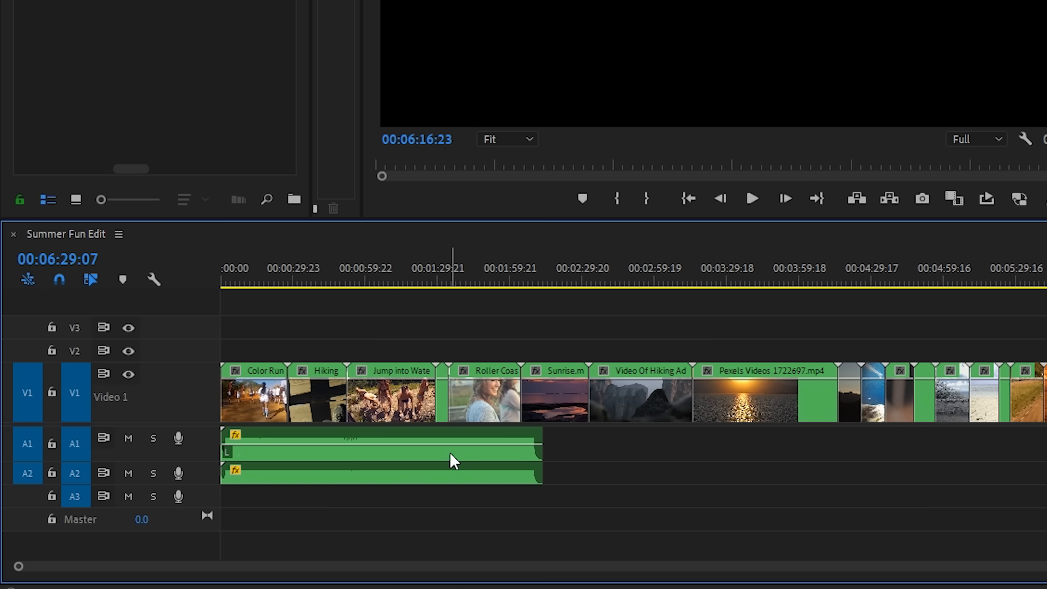
pyautogui.moveTo(197, 460); pyautogui.dragTo(202, 534)
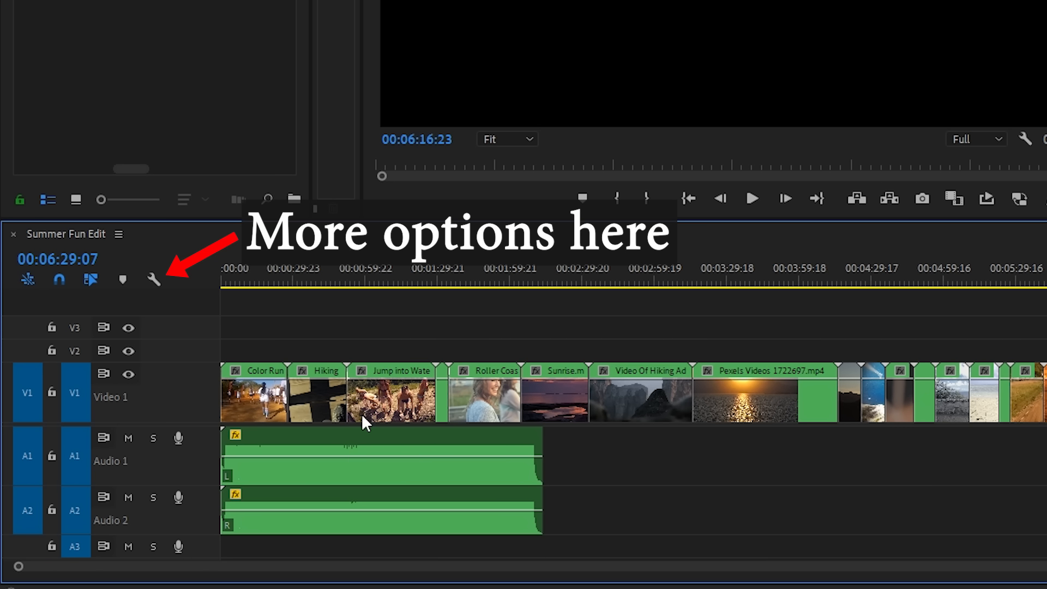
# Move the playhead to 00:00:35:18 in the Hiking clip and try zooming the timeline in and out, ending zoomed in.
pyautogui.moveTo(278, 275); pyautogui.dragTo(305, 278)
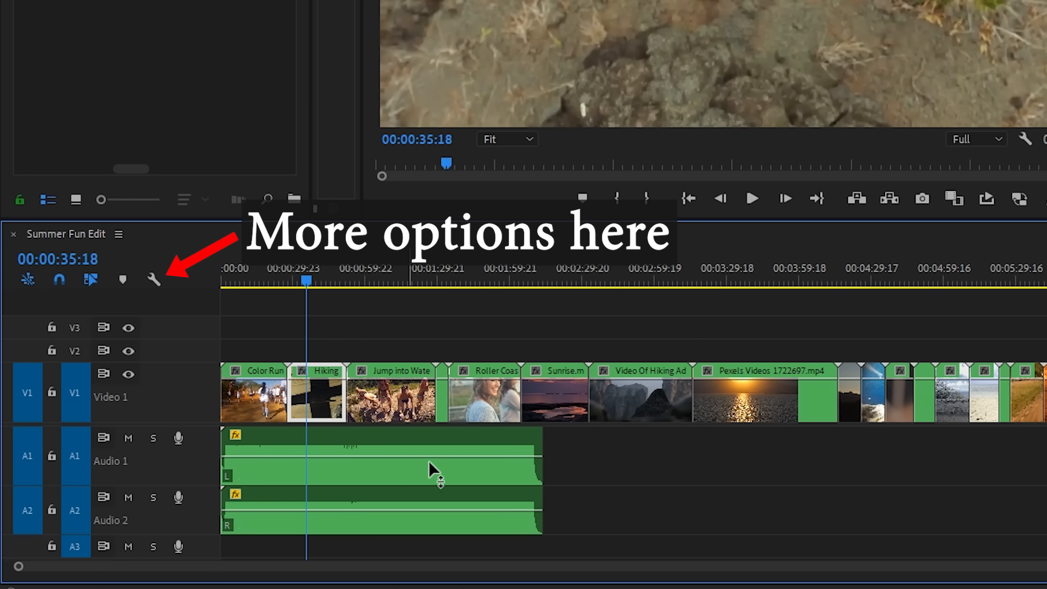
pyautogui.press('=')
pyautogui.press('-')
pyautogui.press('=')
pyautogui.press('=')
pyautogui.press('-')
pyautogui.press('-')
pyautogui.press('=')
pyautogui.press('=')
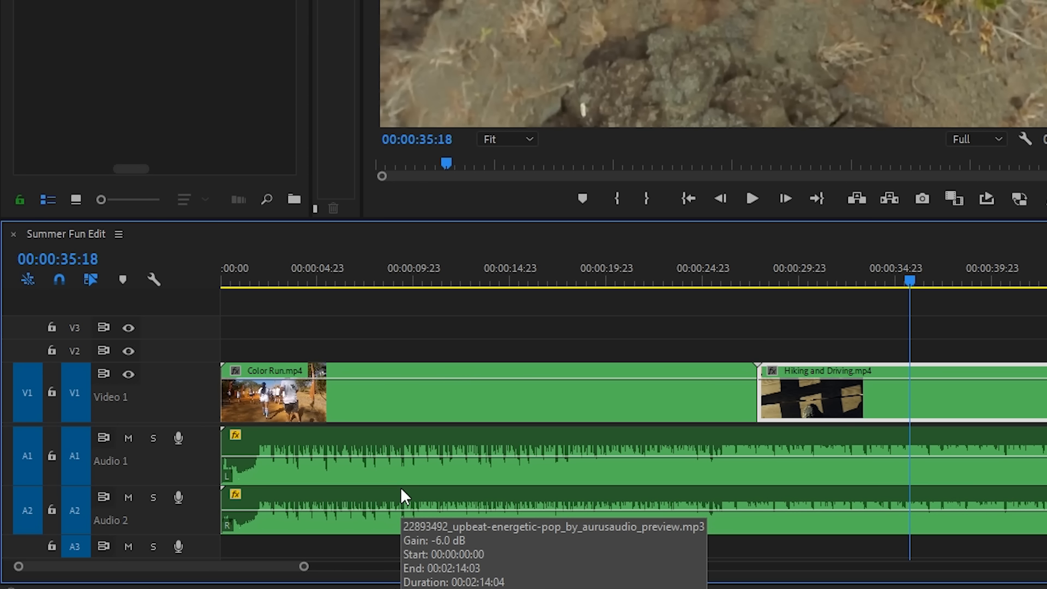
# Try a taller Audio 1 track, reduce its height again, and zoom the timeline back out to the full sequence.
pyautogui.moveTo(211, 486); pyautogui.dragTo(211, 514)
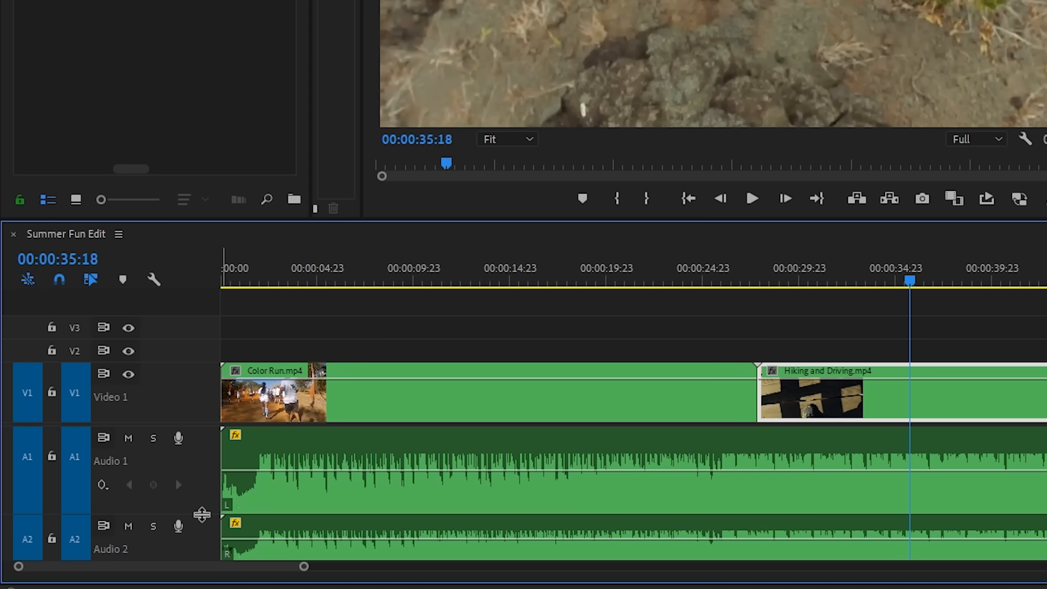
pyautogui.doubleClick(196, 476)
pyautogui.press('-')
pyautogui.press('-')
pyautogui.press('-')
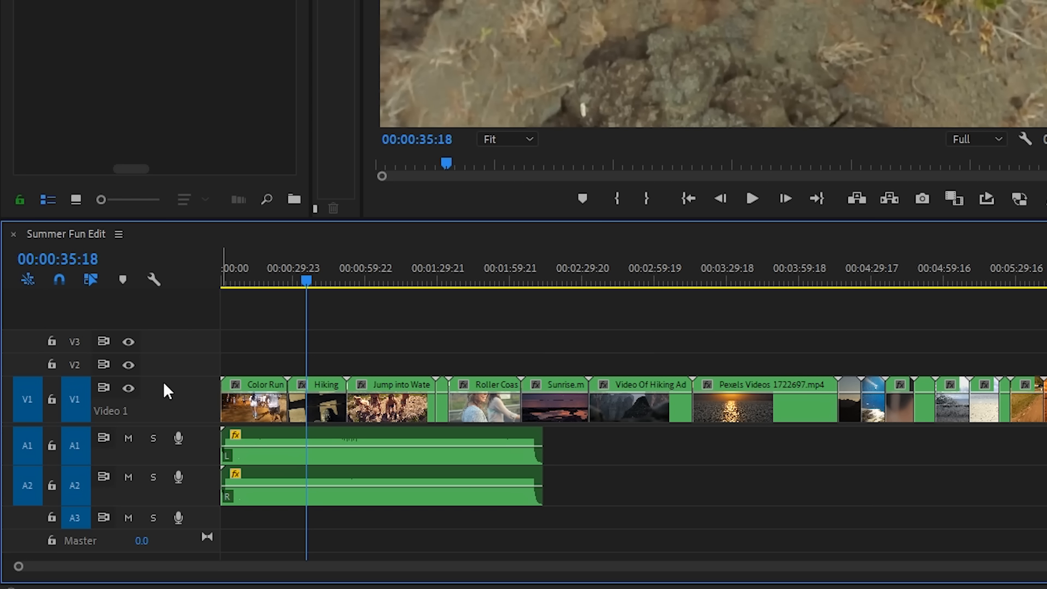
# Move the Jump into Water clip from V1 up to V3, starting where the Color Run clip ends.
pyautogui.moveTo(380, 389); pyautogui.dragTo(331, 353)
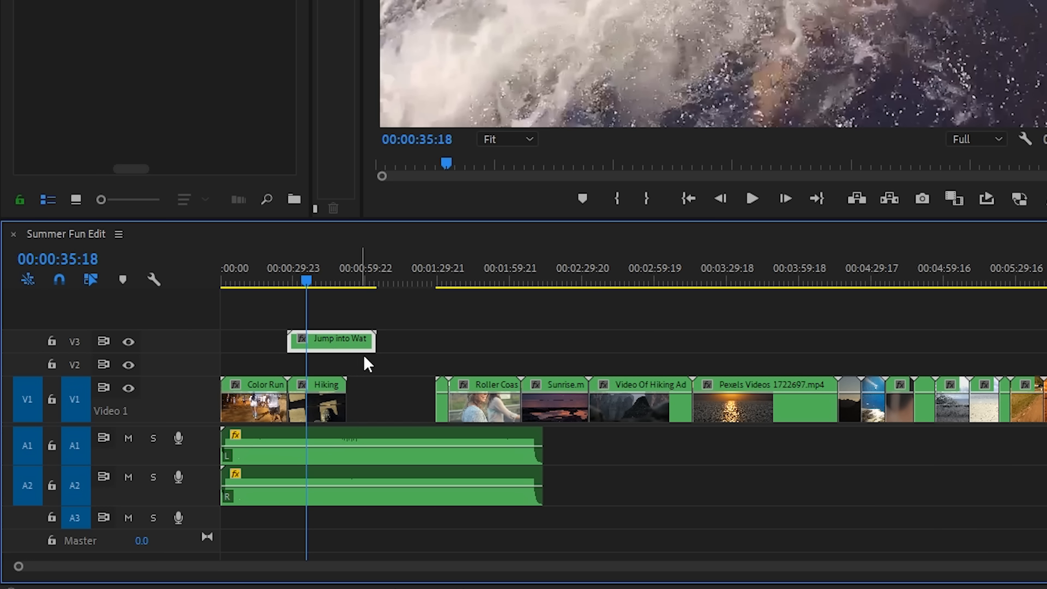
# Hide the V3 track output to view the Hiking clip beneath the Jump into Water clip, and show V3 again.
pyautogui.click(322, 377)
pyautogui.click(292, 341)
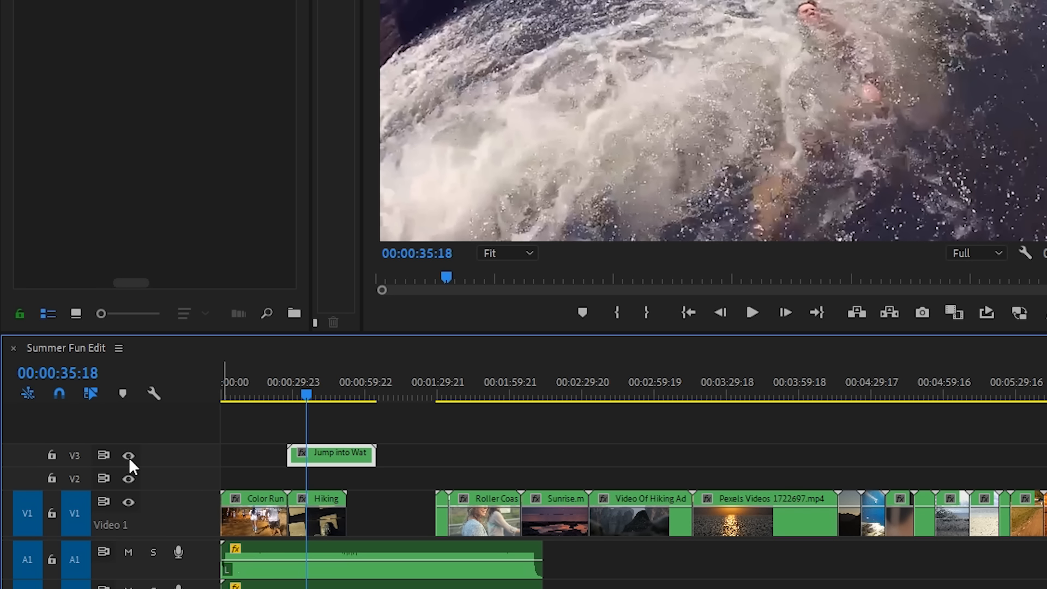
pyautogui.click(128, 455)
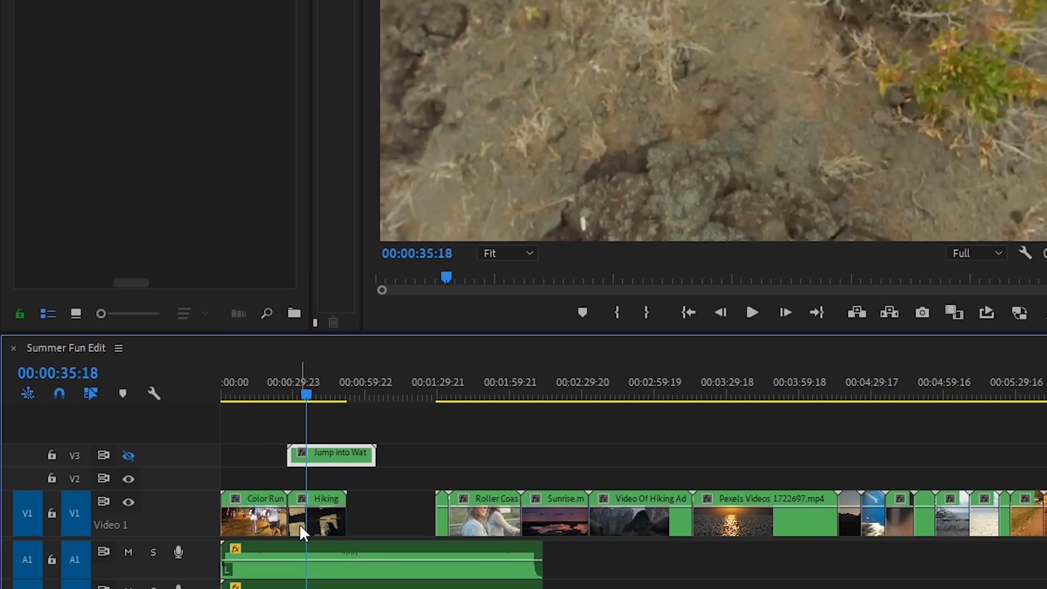
pyautogui.click(311, 499)
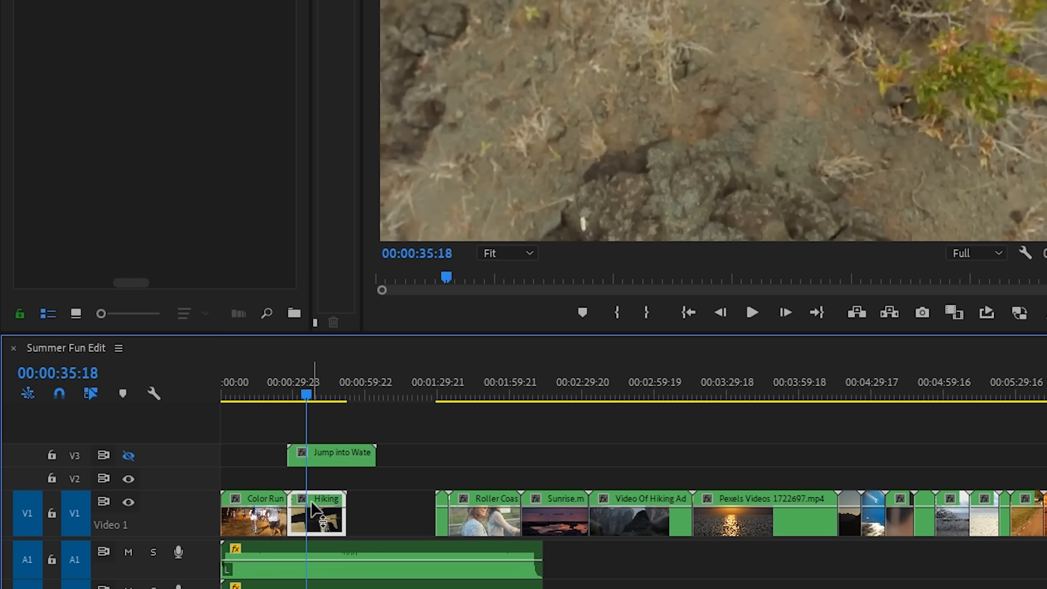
pyautogui.click(127, 456)
pyautogui.click(324, 458)
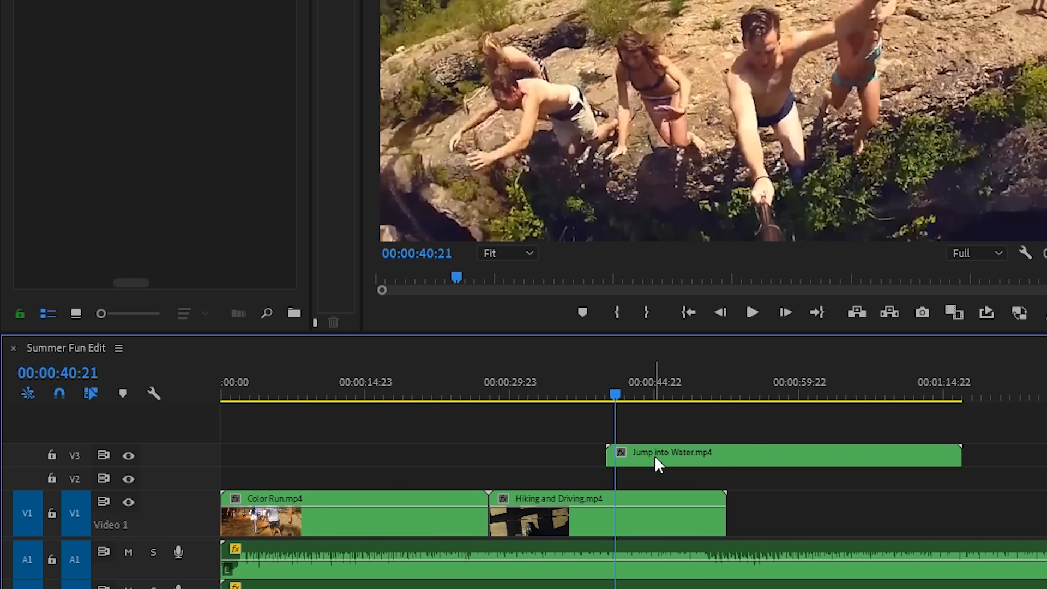
# Slide the Jump into Water clip along V3 to the end of the Hiking and Driving clip, and try moving it with snapping off.
pyautogui.moveTo(654, 456); pyautogui.dragTo(783, 473)
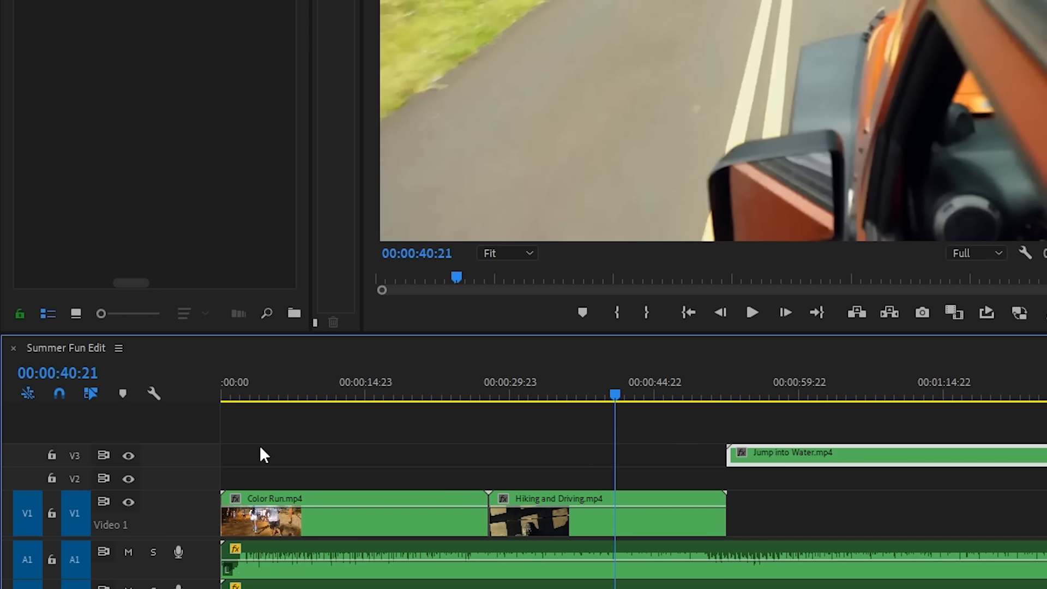
pyautogui.click(59, 394)
pyautogui.moveTo(830, 456); pyautogui.dragTo(821, 467)
pyautogui.click(59, 394)
# Move the Jump into Water clip from V3 down to V1, directly after the Hiking and Driving clip.
pyautogui.moveTo(754, 462); pyautogui.dragTo(783, 510)
pyautogui.press('-')
pyautogui.press('-')
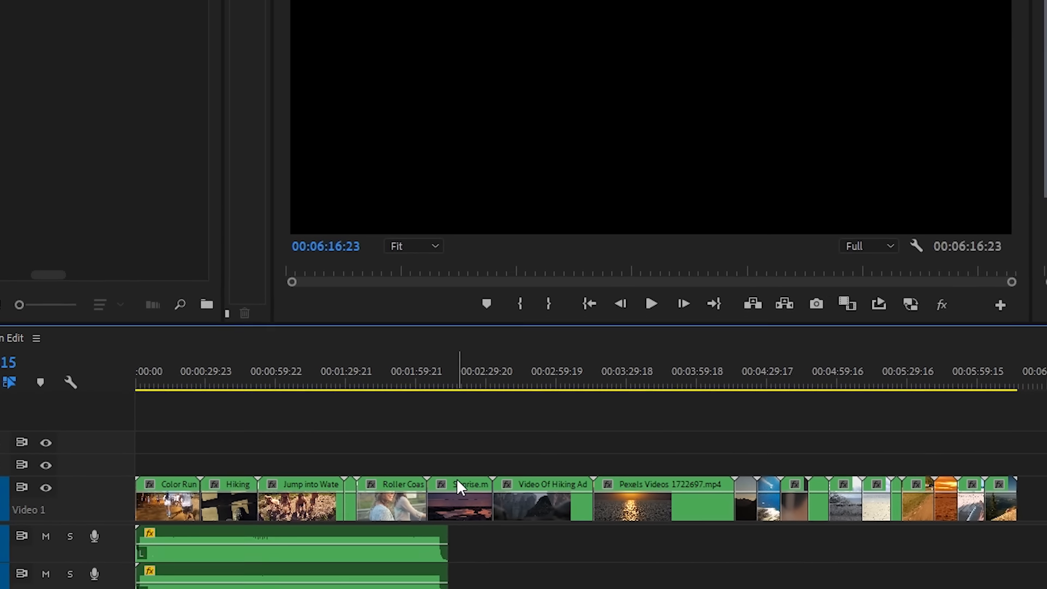
# Move the Sunrise clip on V1 into the empty area beyond the sequence's last clip.
pyautogui.click(560, 499)
pyautogui.moveTo(365, 470); pyautogui.dragTo(1027, 474)
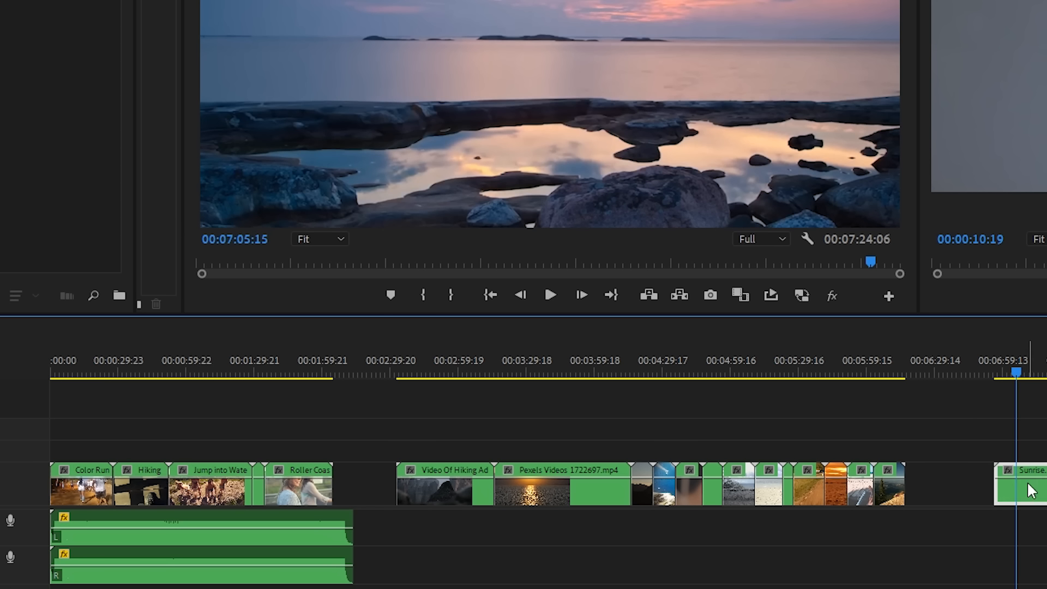
pyautogui.press('=')
pyautogui.press('=')
pyautogui.press('=')
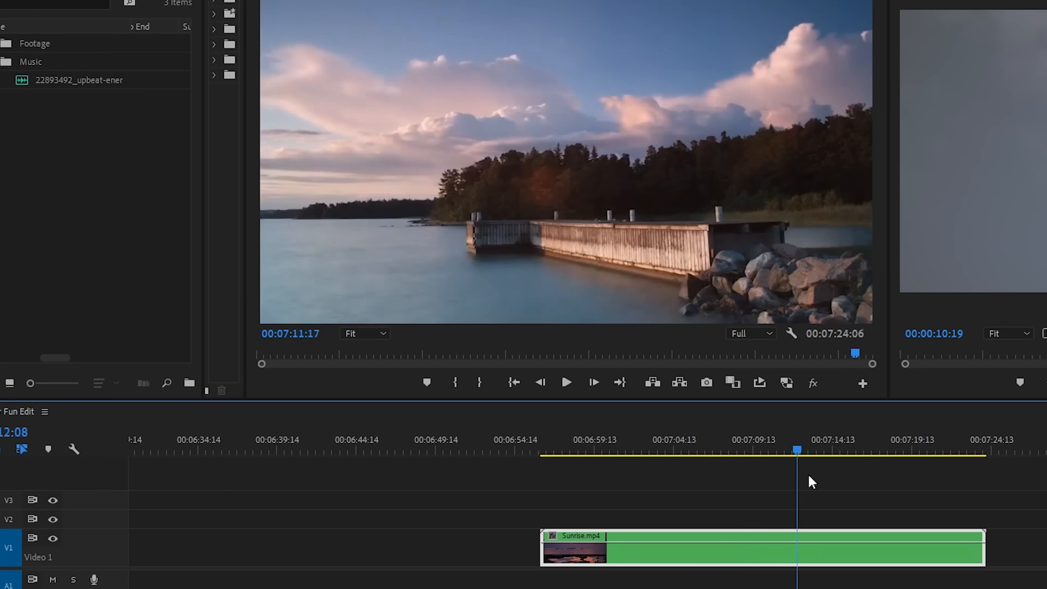
# Step frame by frame around the dissolve in the Sunrise clip, ending with the playhead at 00:07:10:11.
pyautogui.moveTo(810, 477); pyautogui.dragTo(770, 517)
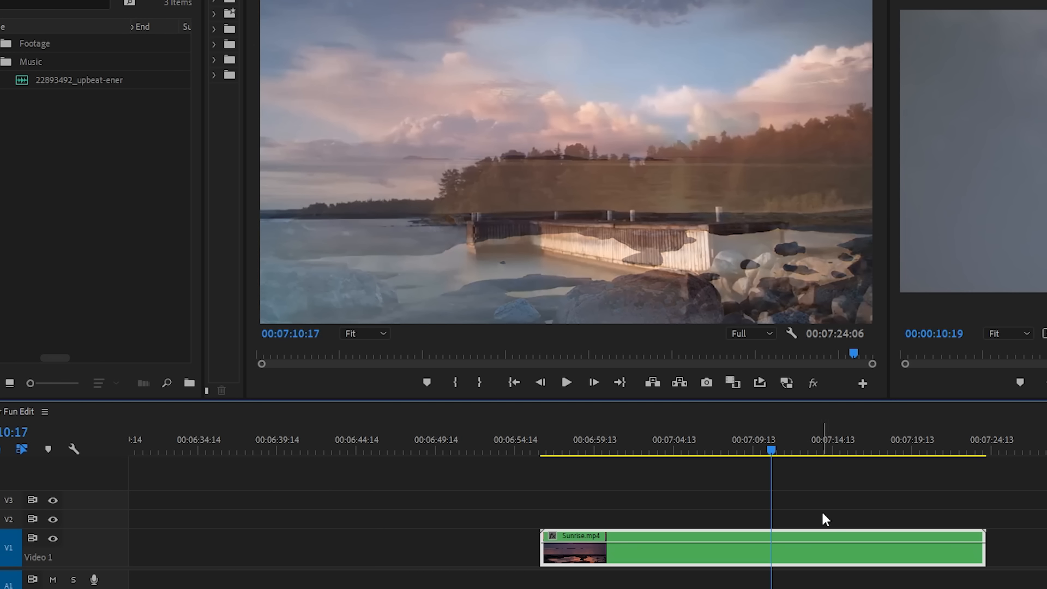
pyautogui.press('Left')
pyautogui.press('Left')
pyautogui.press('Left')
pyautogui.press('Left')
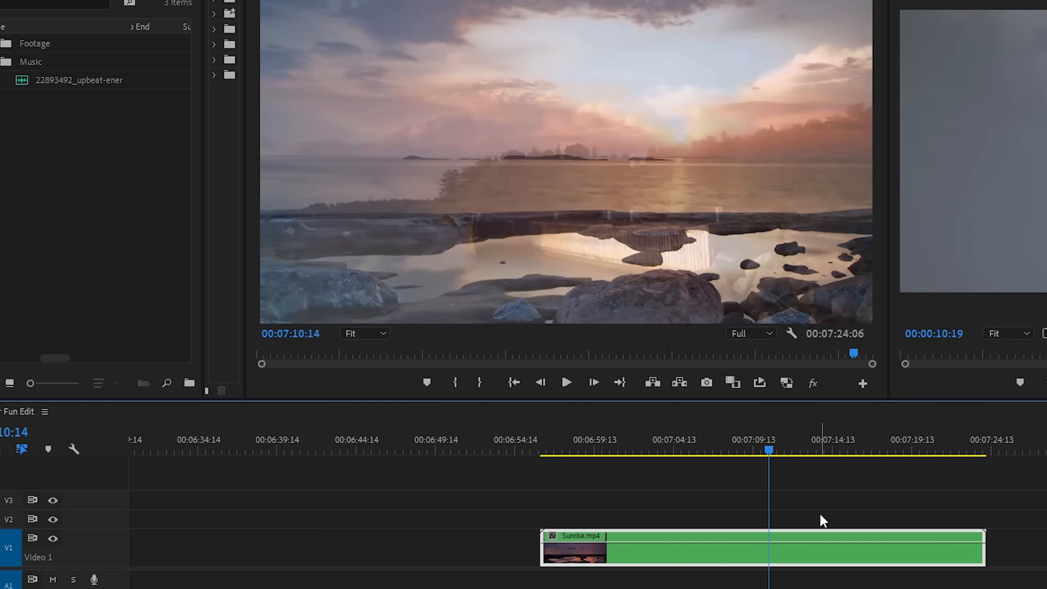
pyautogui.press('Right')
pyautogui.press('Right')
pyautogui.press('Right')
pyautogui.press('Right')
pyautogui.press('Right')
pyautogui.press('Right')
pyautogui.press('Right')
pyautogui.press('Right')
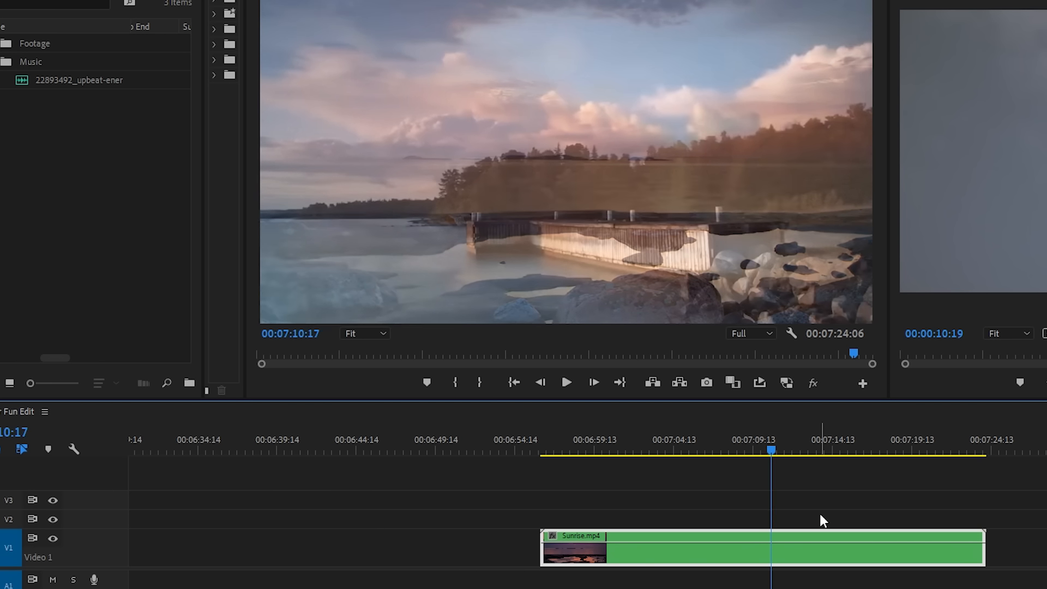
pyautogui.press('Left')
pyautogui.press('Left')
pyautogui.press('Left')
pyautogui.press('Left')
pyautogui.press('Left')
pyautogui.press('Left')
pyautogui.press('Left')
pyautogui.press('Left')
pyautogui.press('Left')
pyautogui.press('Left')
pyautogui.press('Left')
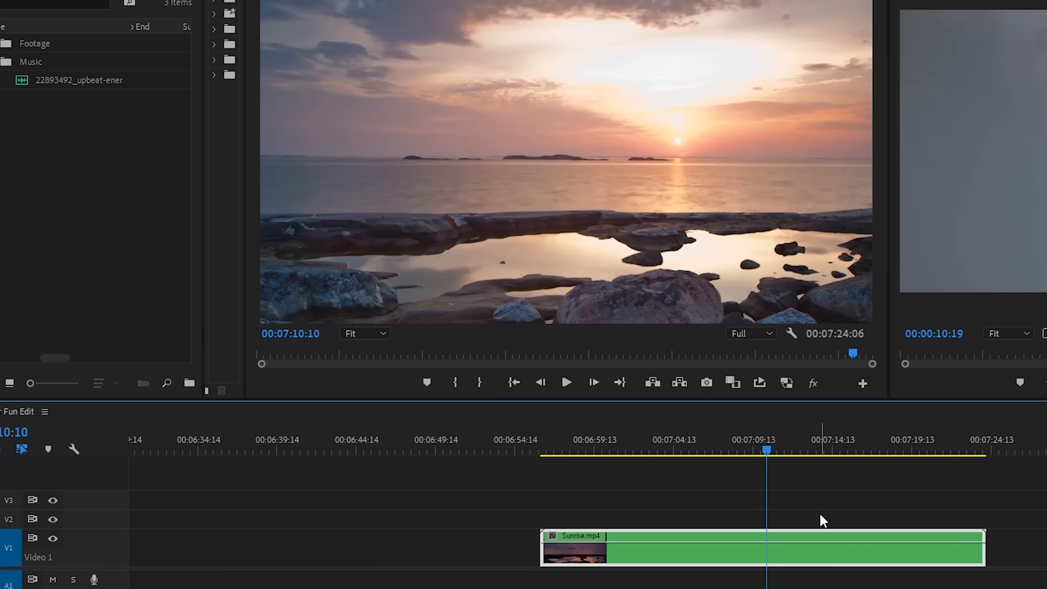
pyautogui.press('Right')
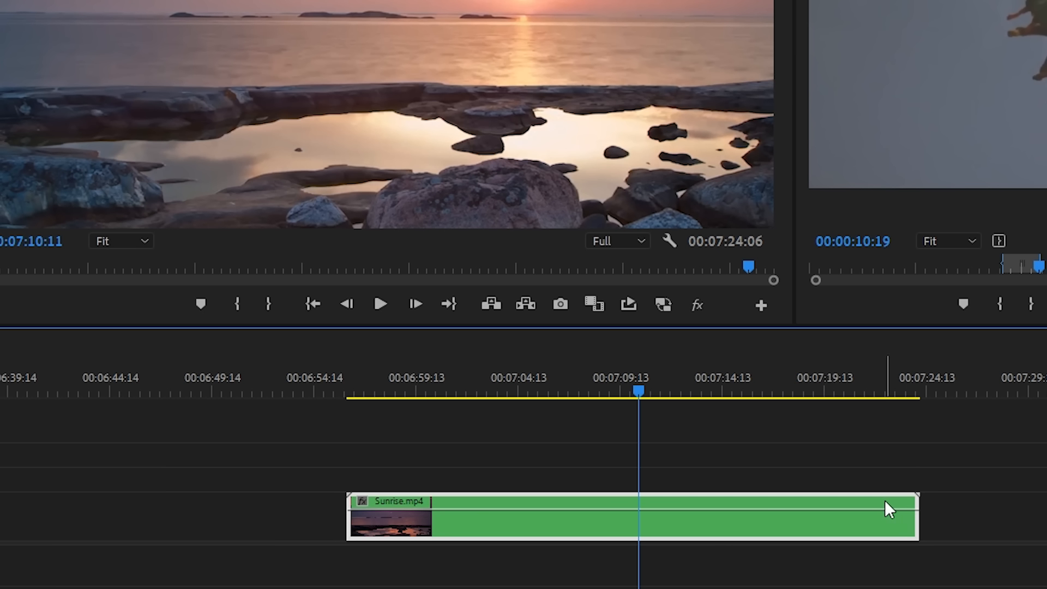
# Try trimming the end of the Sunrise clip back to the playhead at 00:07:10:11, scrub through it, and undo the trim.
pyautogui.moveTo(913, 500); pyautogui.dragTo(636, 513)
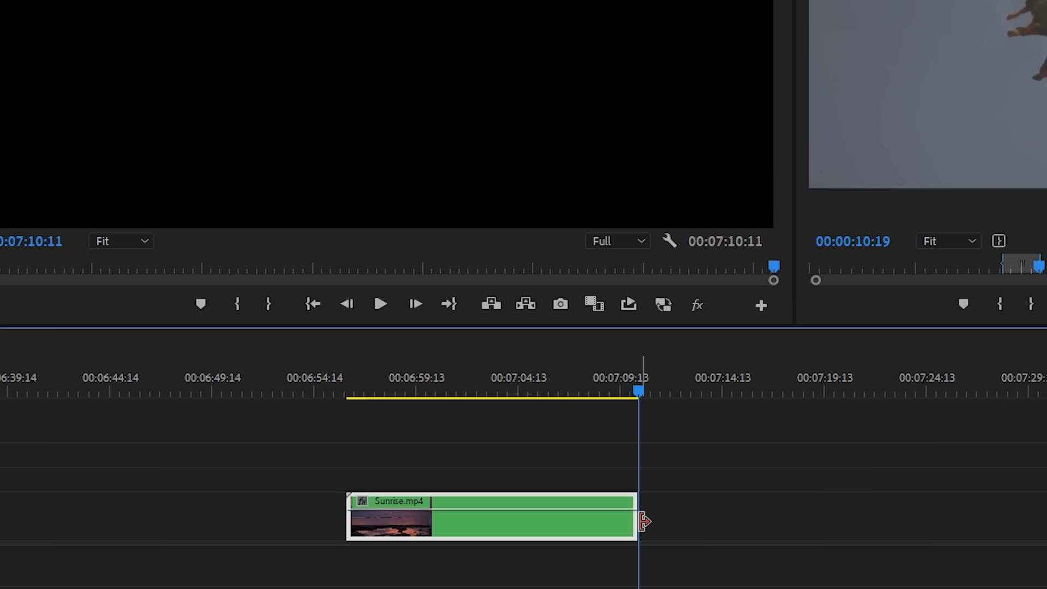
pyautogui.moveTo(642, 394); pyautogui.dragTo(465, 409)
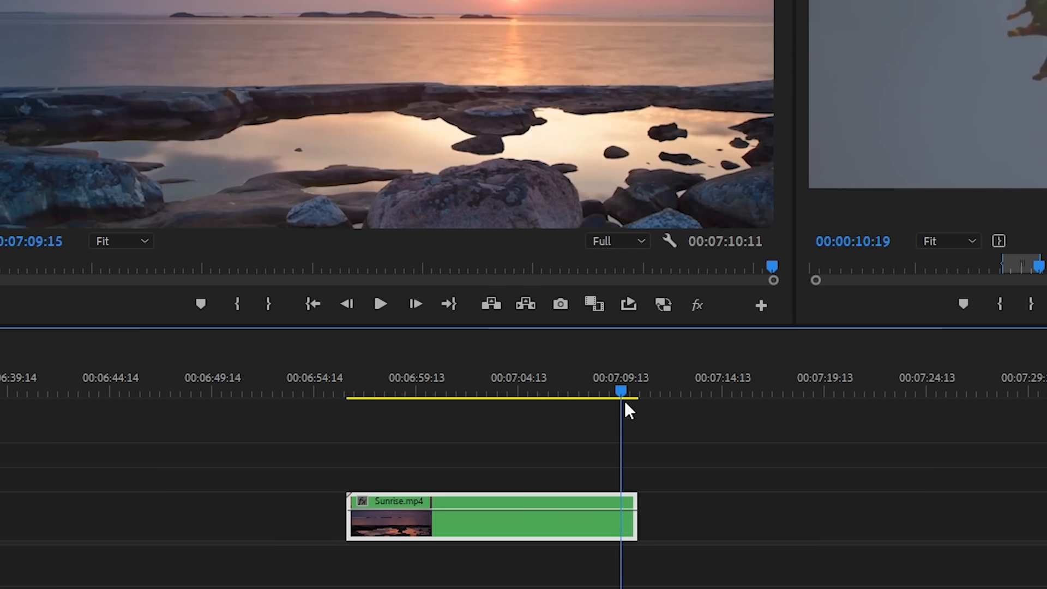
pyautogui.moveTo(464, 488); pyautogui.dragTo(483, 501)
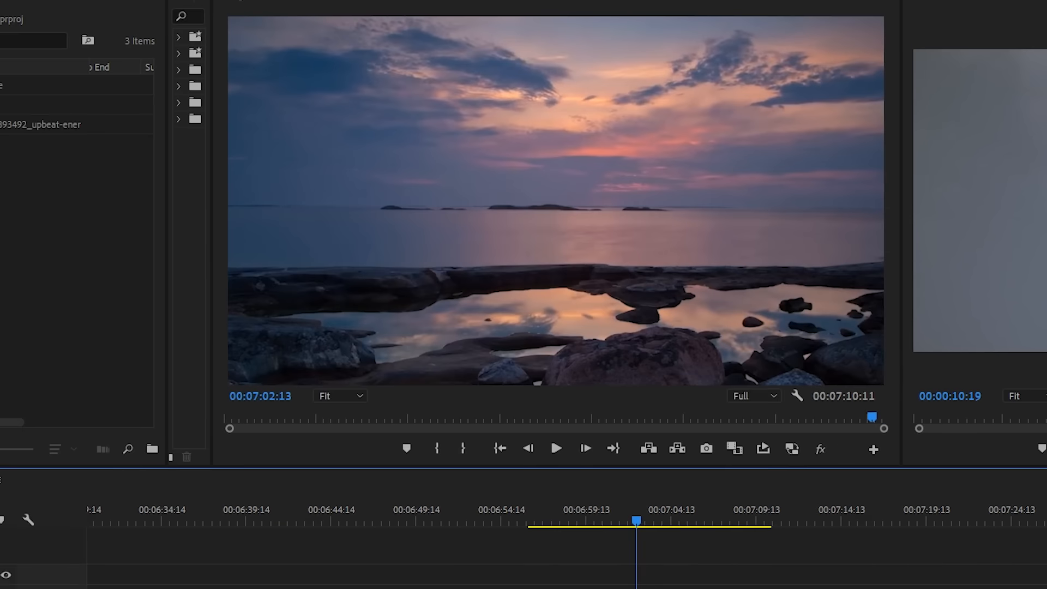
pyautogui.click(40, 26)
pyautogui.click(57, 47)
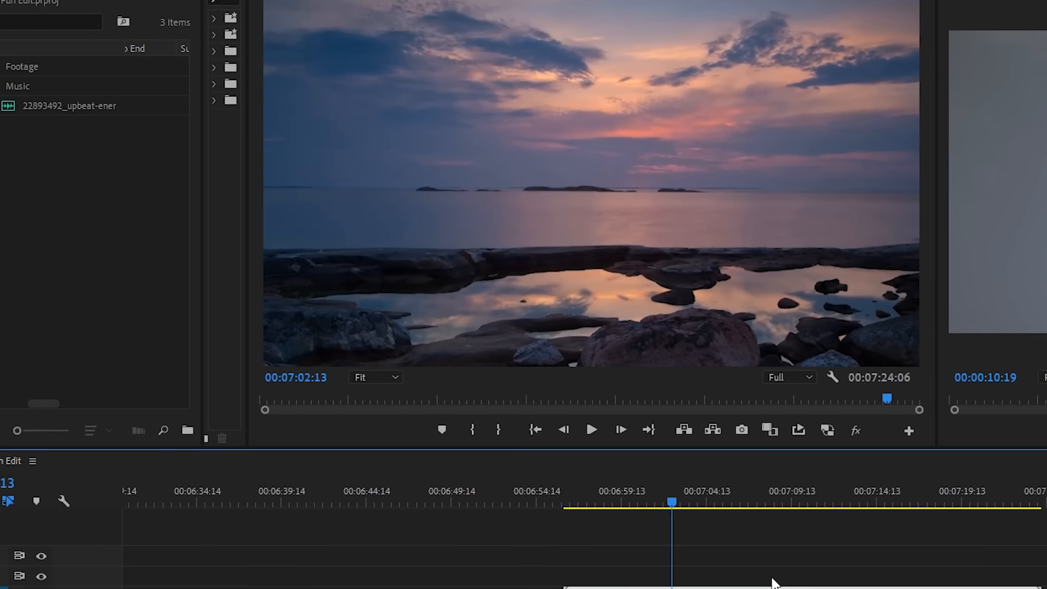
# Try splitting the Sunrise clip with the Razor tool at the playhead and several other points, and undo the cuts.
pyautogui.moveTo(637, 522); pyautogui.dragTo(670, 522)
pyautogui.moveTo(622, 421); pyautogui.dragTo(722, 424)
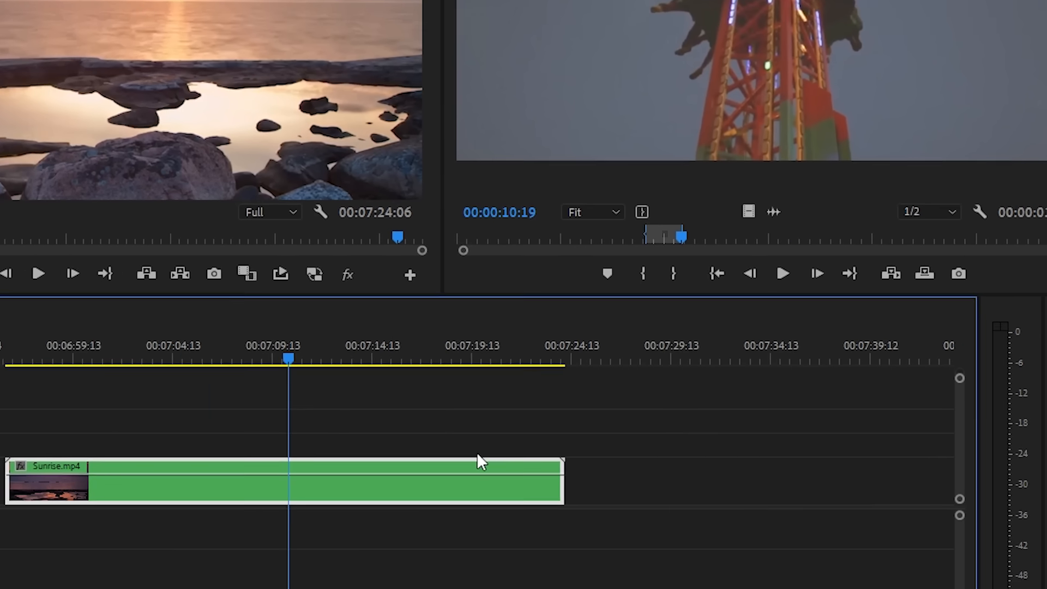
pyautogui.click(1014, 395)
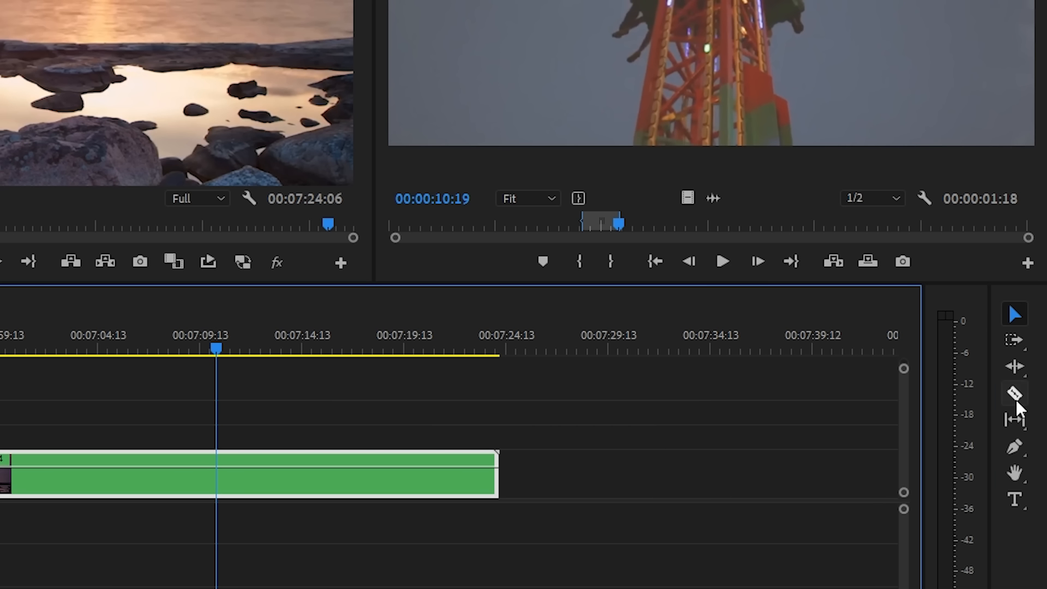
pyautogui.click(217, 461)
pyautogui.click(143, 475)
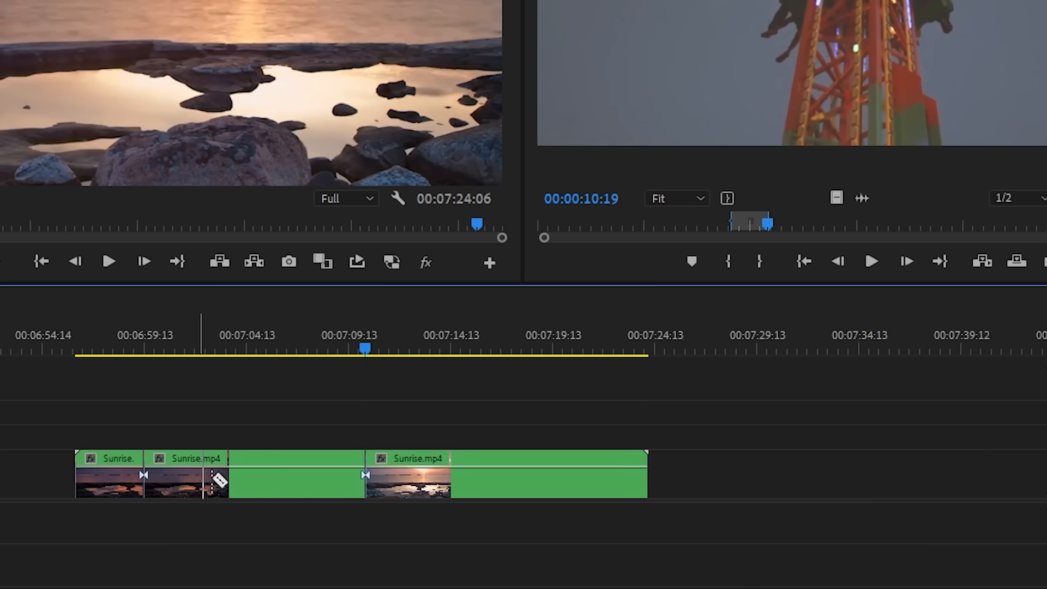
pyautogui.click(117, 474)
pyautogui.click(496, 475)
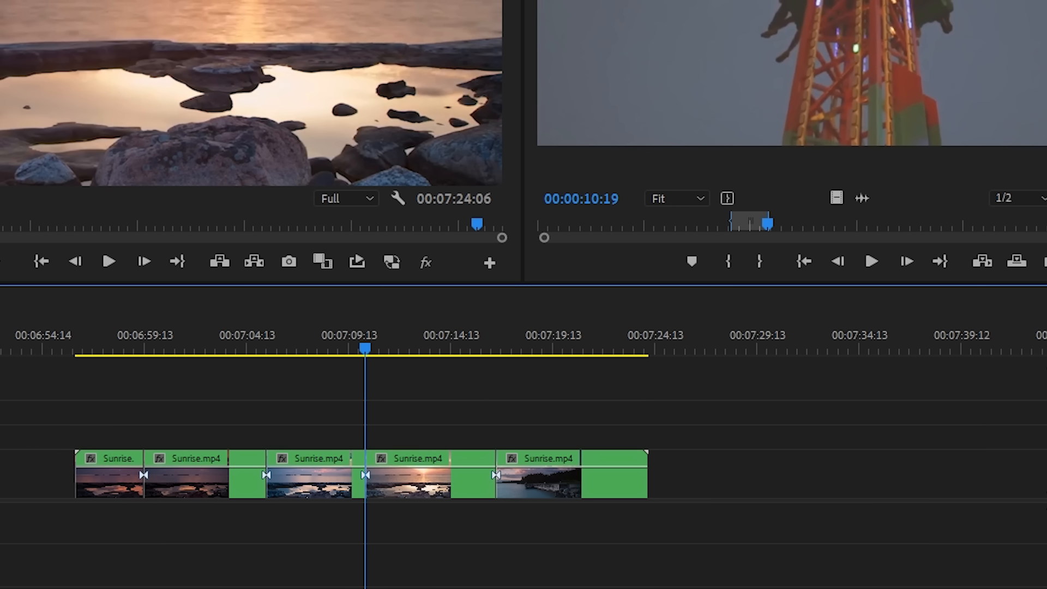
pyautogui.hotkey('ctrl', 'z')
pyautogui.hotkey('ctrl', 'z')
pyautogui.hotkey('ctrl', 'z')
pyautogui.hotkey('ctrl', 'z')
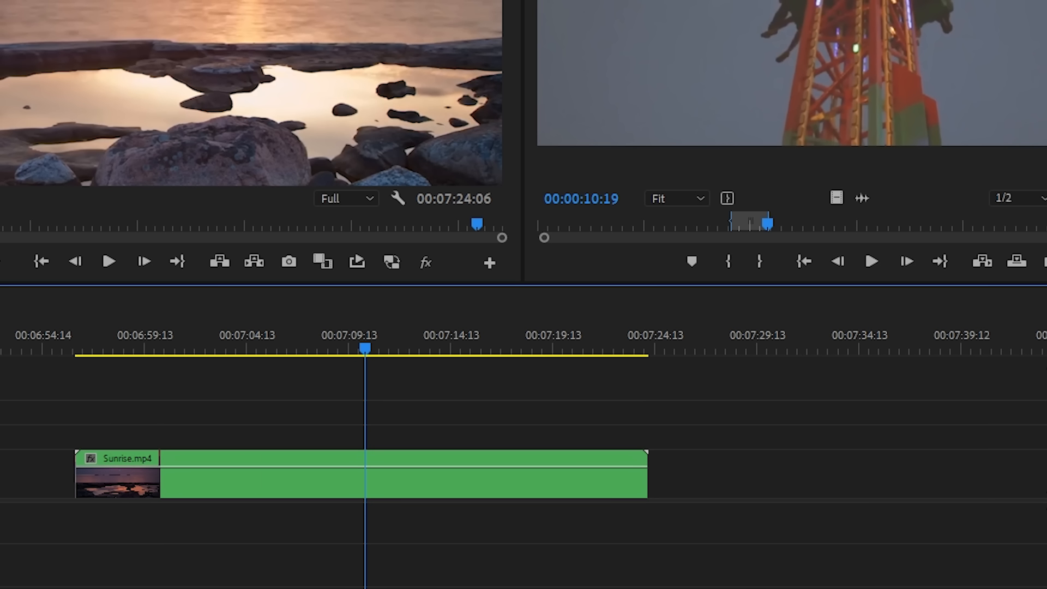
# Cut the Sunrise clip with the Razor tool just before the dissolve and just after it at 00:07:11:01.
pyautogui.moveTo(363, 345)
pyautogui.mouseDown()
pyautogui.moveTo(241, 358)
pyautogui.moveTo(364, 361)
pyautogui.mouseUp()
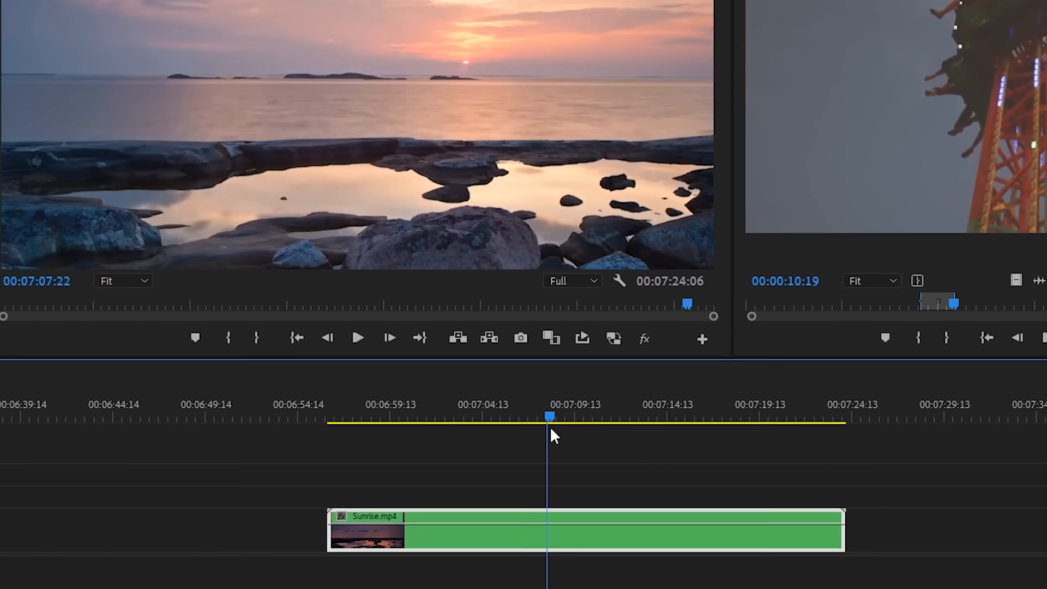
pyautogui.moveTo(627, 443)
pyautogui.mouseDown()
pyautogui.moveTo(649, 441)
pyautogui.moveTo(607, 444)
pyautogui.moveTo(632, 450)
pyautogui.moveTo(639, 432)
pyautogui.mouseUp()
pyautogui.press('c')
pyautogui.click(626, 537)
pyautogui.press('v')
pyautogui.click(629, 429)
pyautogui.press('c')
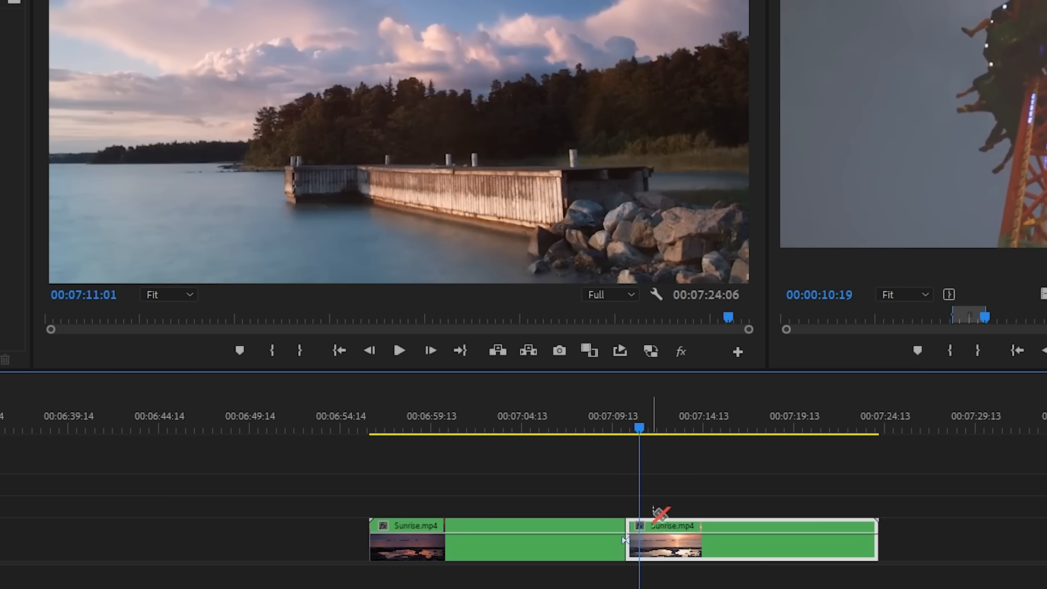
pyautogui.click(639, 535)
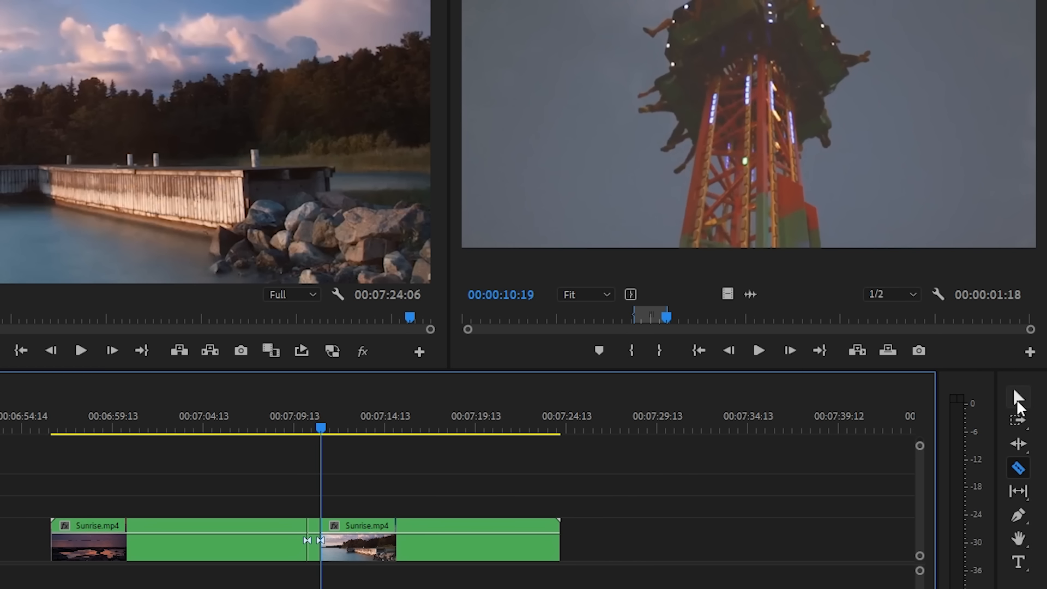
# Remove the short dissolve piece between the two cuts in the Sunrise clip and scrub through the remaining parts.
pyautogui.click(1017, 399)
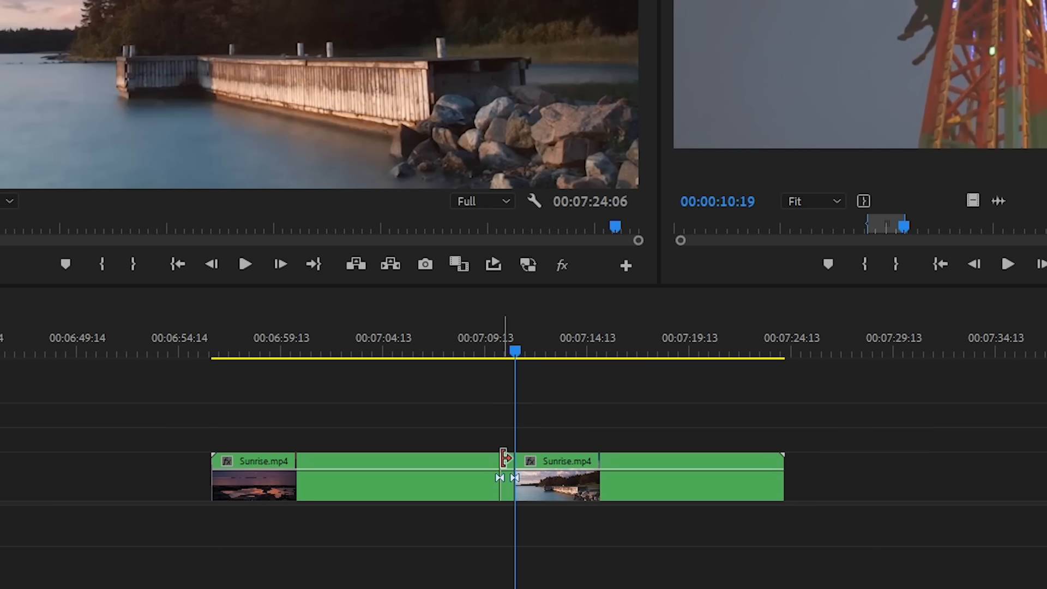
pyautogui.click(507, 463)
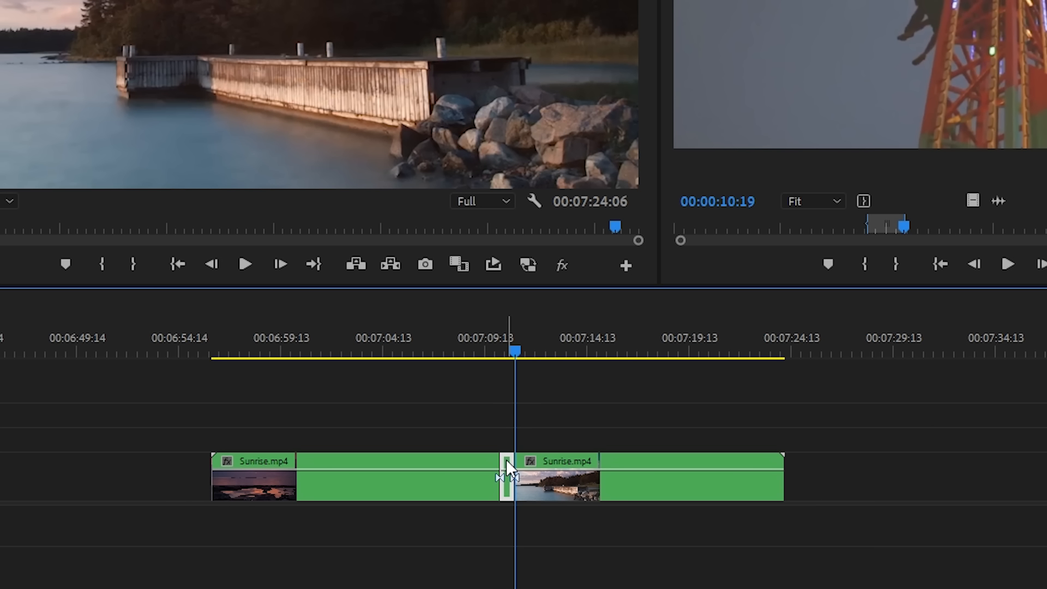
pyautogui.rightClick(506, 459)
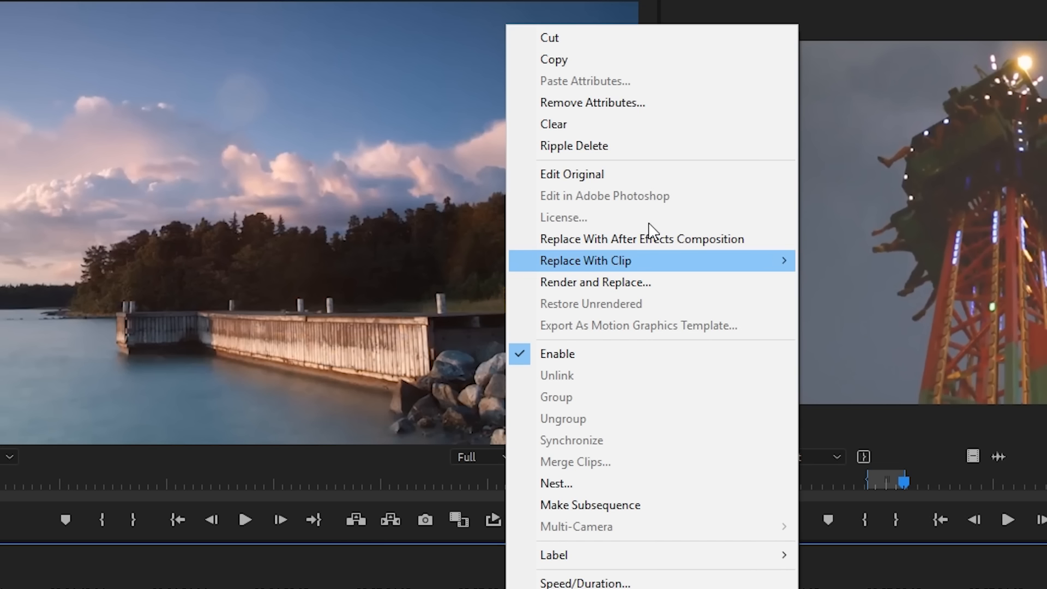
pyautogui.click(580, 37)
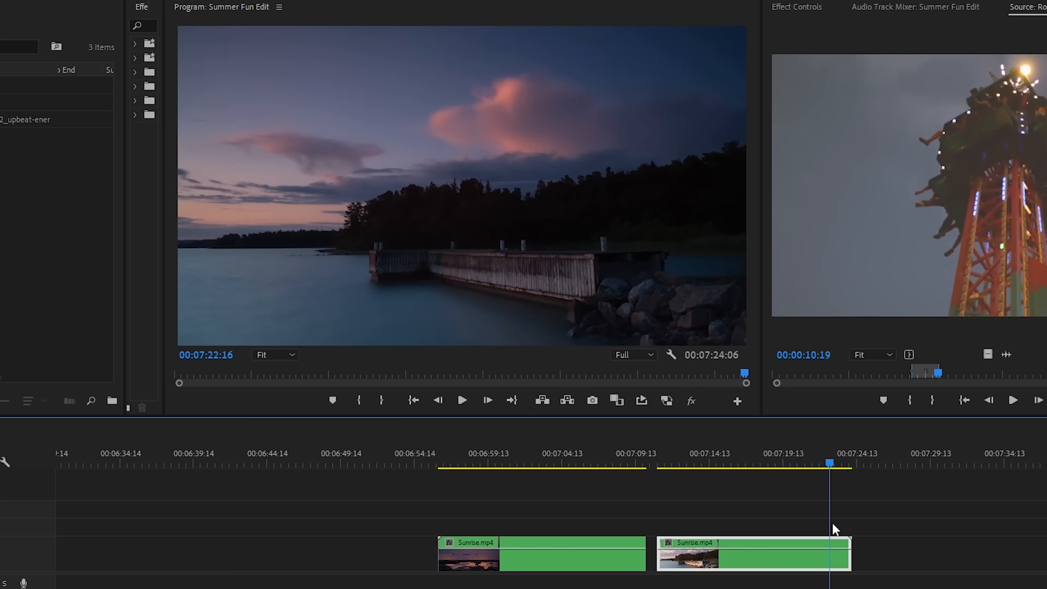
pyautogui.moveTo(428, 451); pyautogui.dragTo(728, 496)
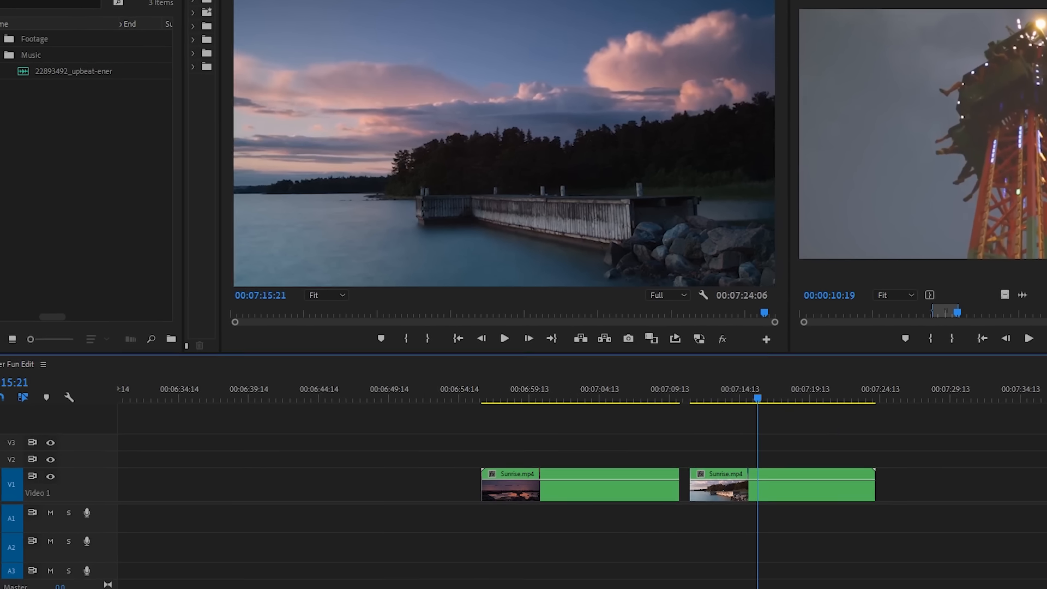
# Return the playhead to 00:00:00:00 and move both Sunrise pieces into the V1 gap after the Roller Coaster clip.
pyautogui.moveTo(538, 561); pyautogui.dragTo(163, 573)
pyautogui.moveTo(167, 353); pyautogui.dragTo(48, 361)
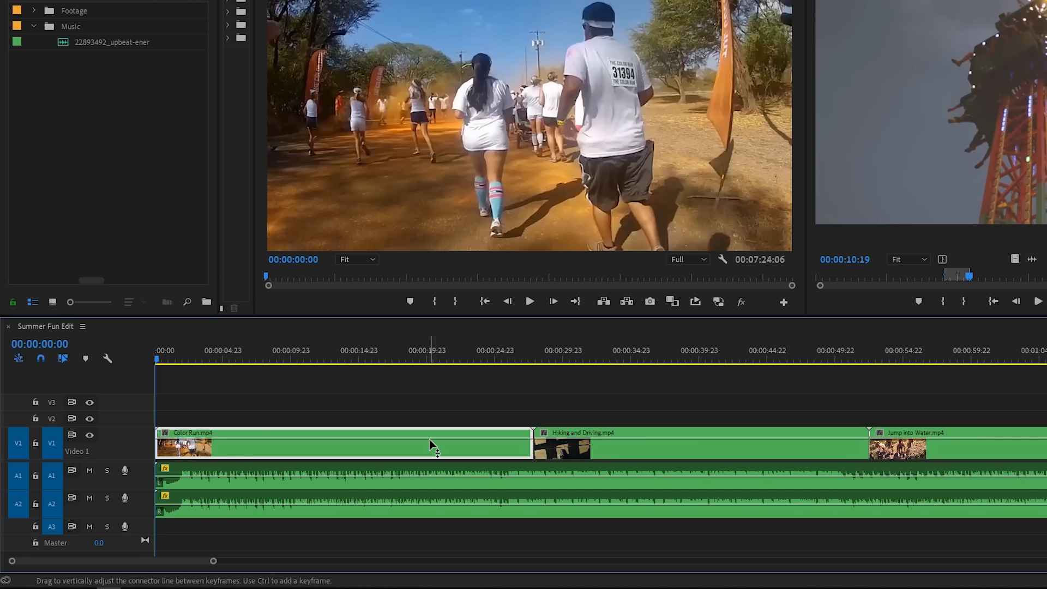
pyautogui.press('-')
pyautogui.press('-')
pyautogui.press('-')
pyautogui.click(952, 404)
pyautogui.moveTo(953, 409); pyautogui.dragTo(391, 449)
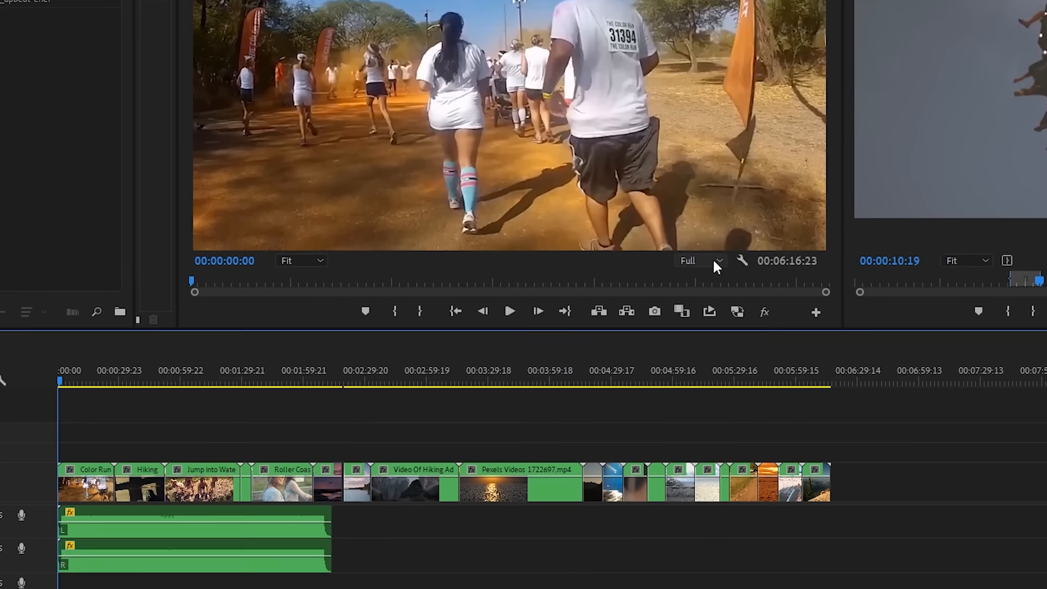
# Check the Program monitor's playback resolution options and keep Full.
pyautogui.click(714, 261)
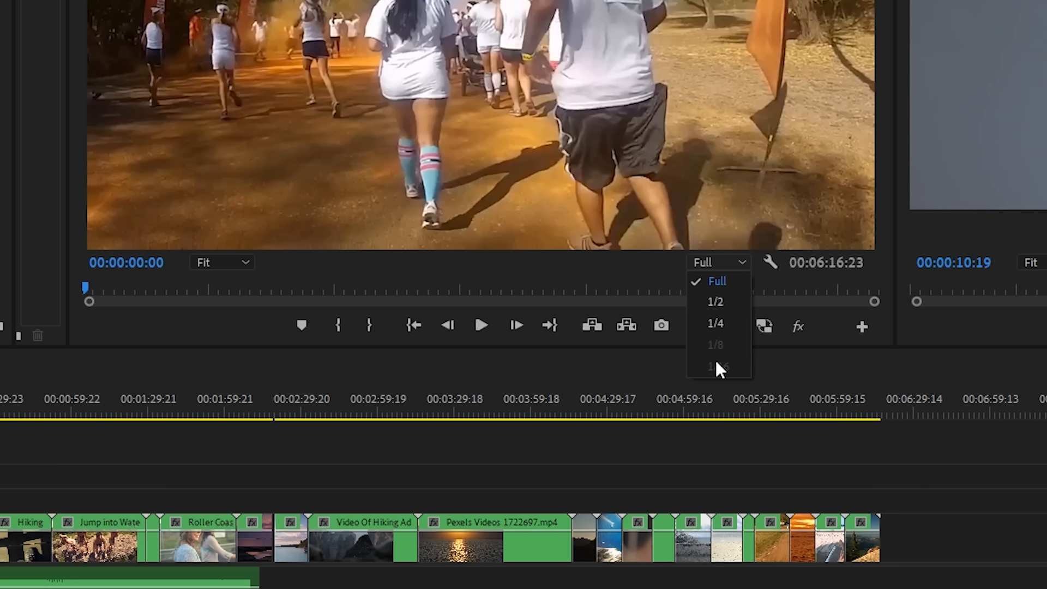
pyautogui.click(729, 288)
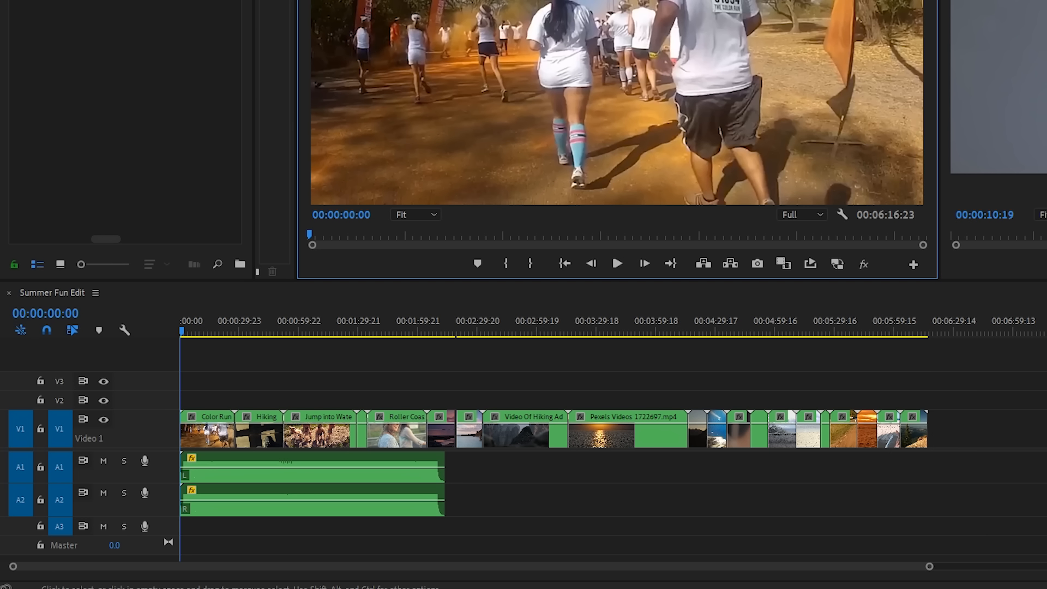
# Mute audio tracks A1 and A2 and zoom the timeline in on the first clips.
pyautogui.click(104, 461)
pyautogui.click(104, 492)
pyautogui.press('=')
pyautogui.press('=')
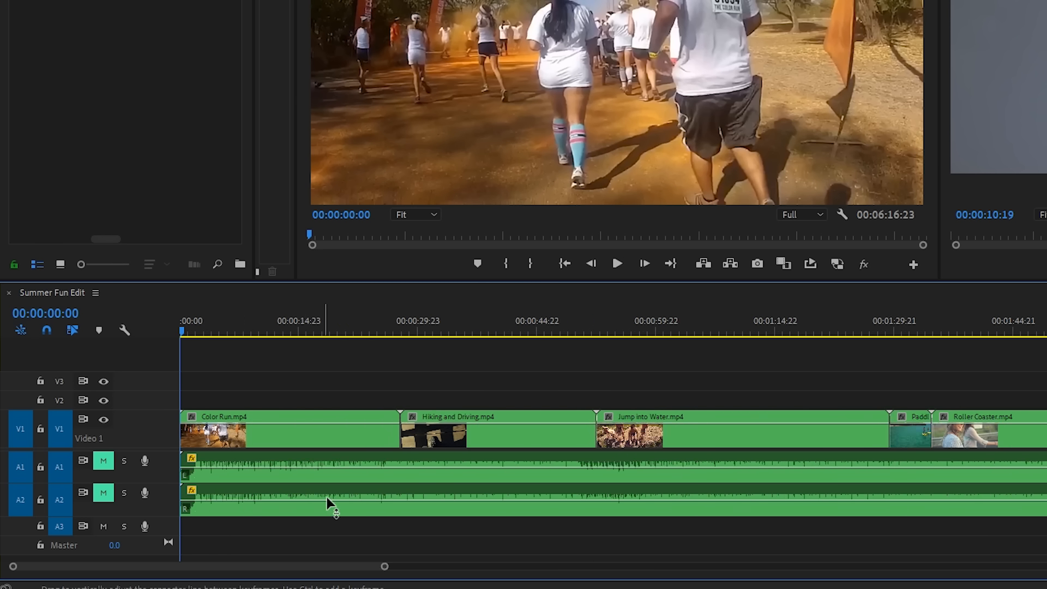
# Cut the Color Run clip at 00:00:08:09 and 00:00:03:12 and move the piece between the cuts up to V2.
pyautogui.press('=')
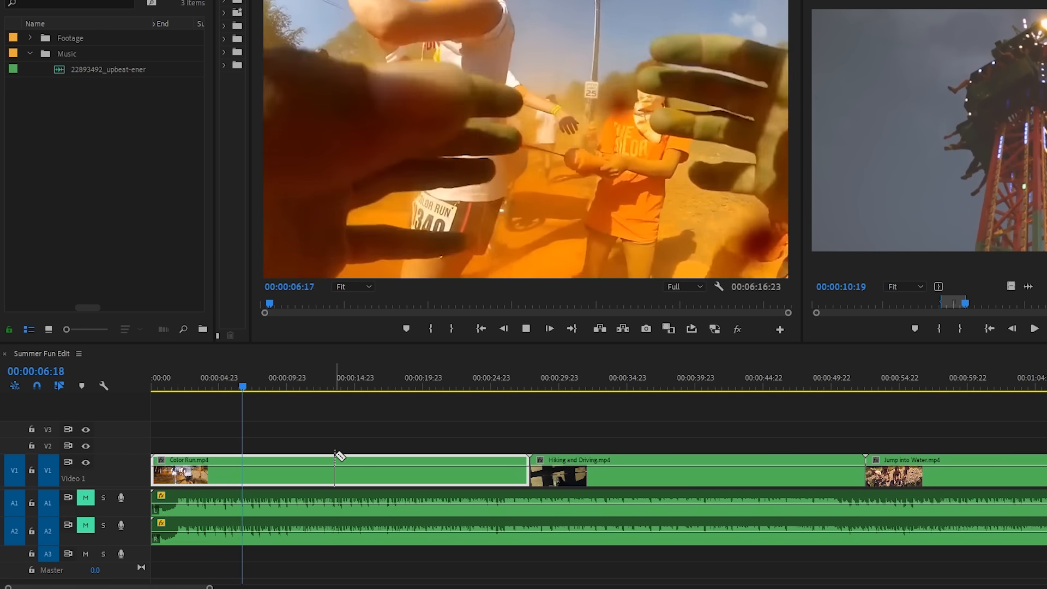
pyautogui.moveTo(155, 387); pyautogui.dragTo(265, 425)
pyautogui.press('c')
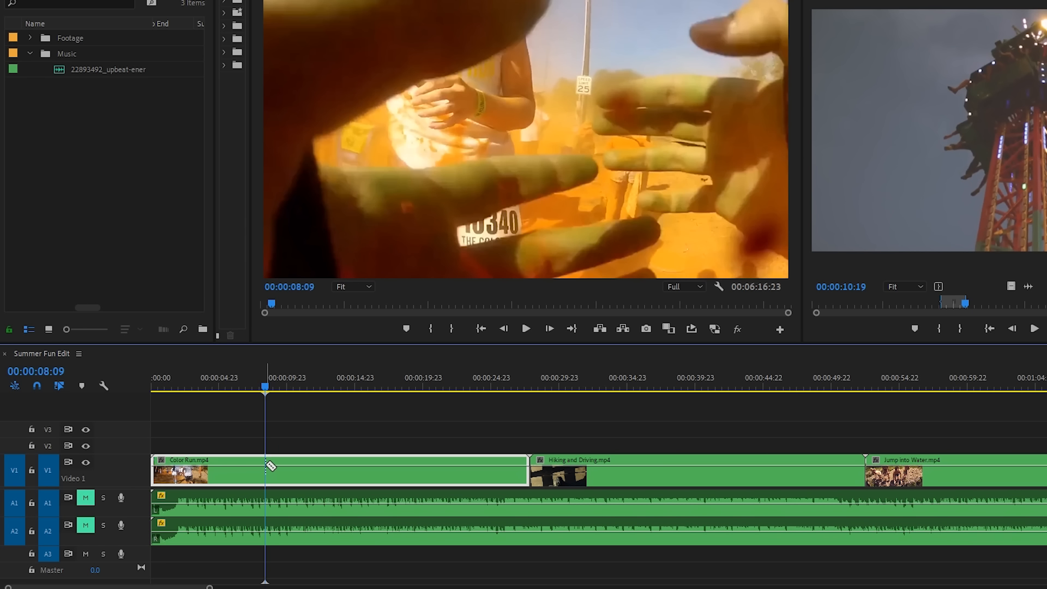
pyautogui.click(265, 461)
pyautogui.moveTo(215, 396)
pyautogui.mouseDown()
pyautogui.moveTo(191, 401)
pyautogui.moveTo(201, 405)
pyautogui.mouseUp()
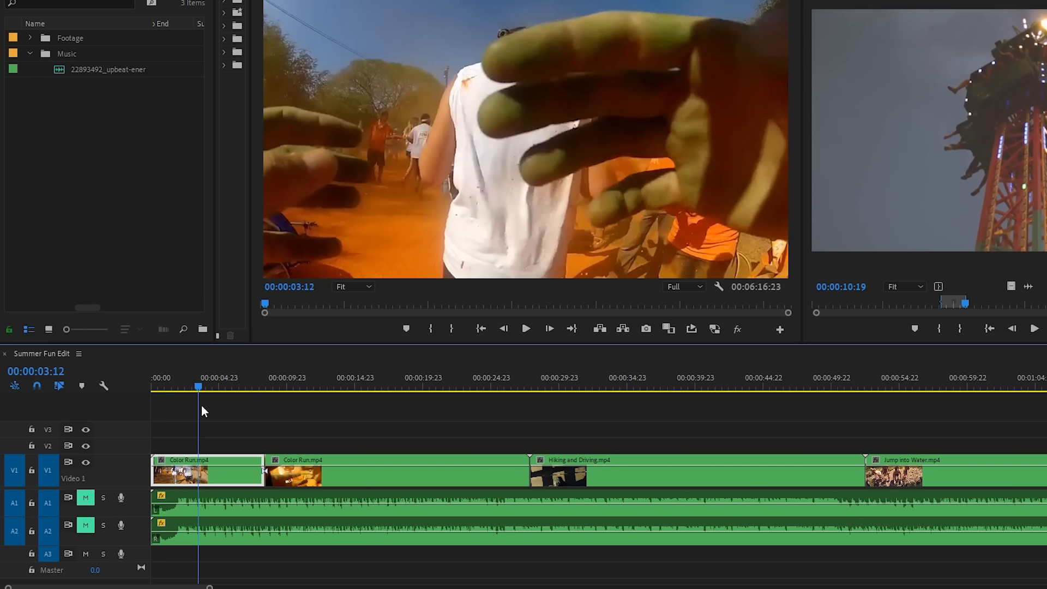
pyautogui.click(199, 466)
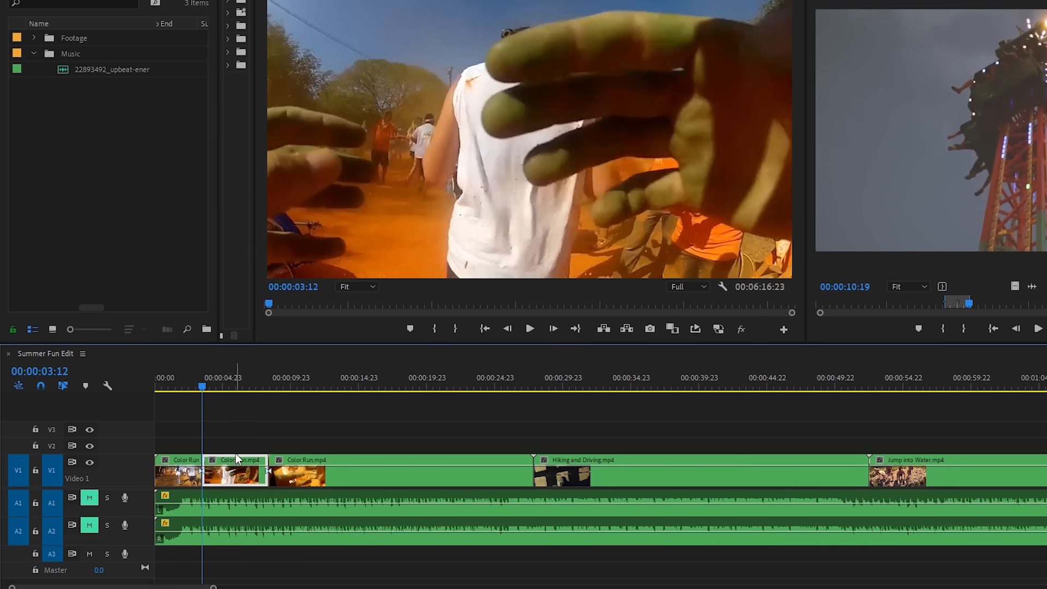
pyautogui.moveTo(237, 458); pyautogui.dragTo(245, 448)
# Cut the last Color Run piece at 00:00:25:22 and move its short end portion up to V2.
pyautogui.click(381, 386)
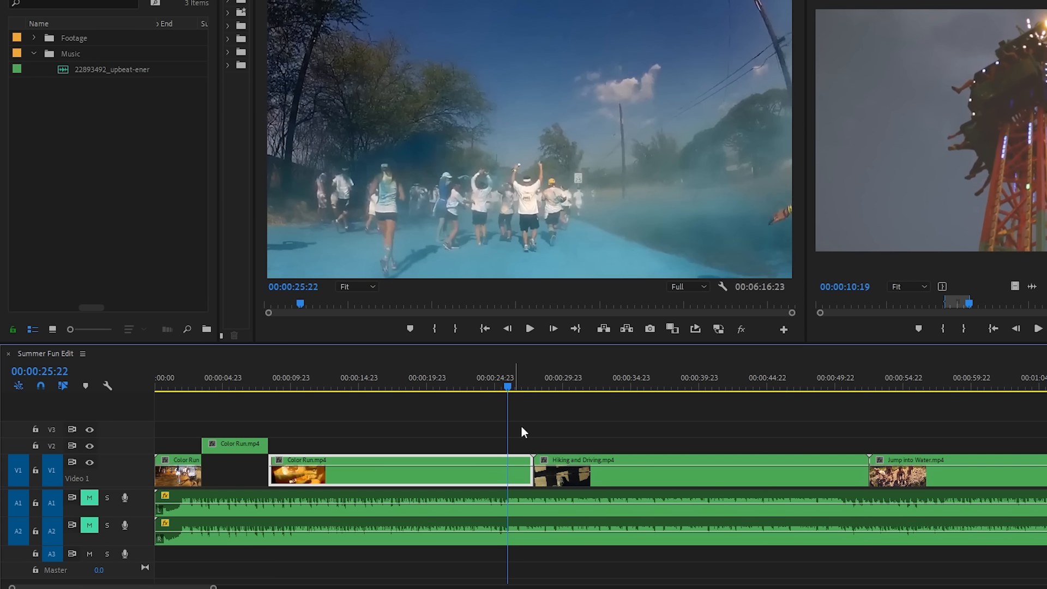
pyautogui.press('c')
pyautogui.click(507, 467)
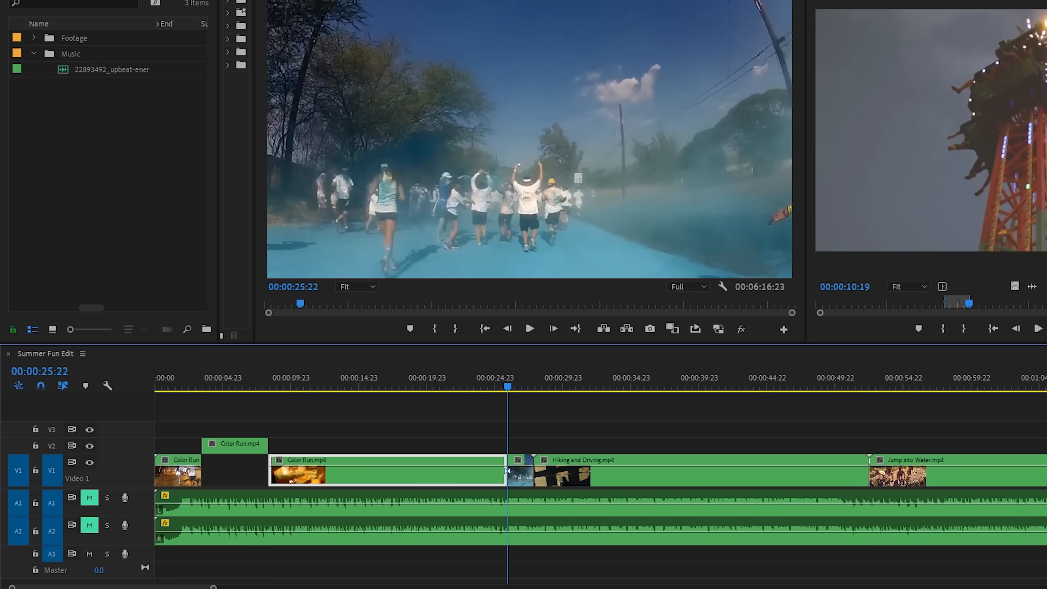
pyautogui.moveTo(518, 476); pyautogui.dragTo(541, 455)
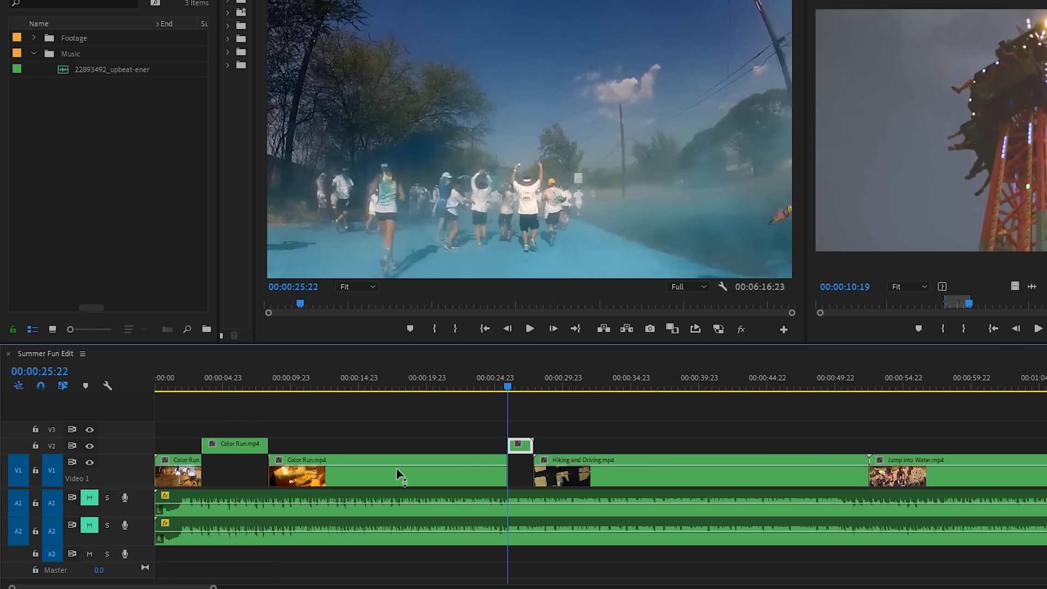
# Cut the Hiking and Driving clip at 00:00:35:00 and move its first part up to V2.
pyautogui.moveTo(508, 386); pyautogui.dragTo(632, 449)
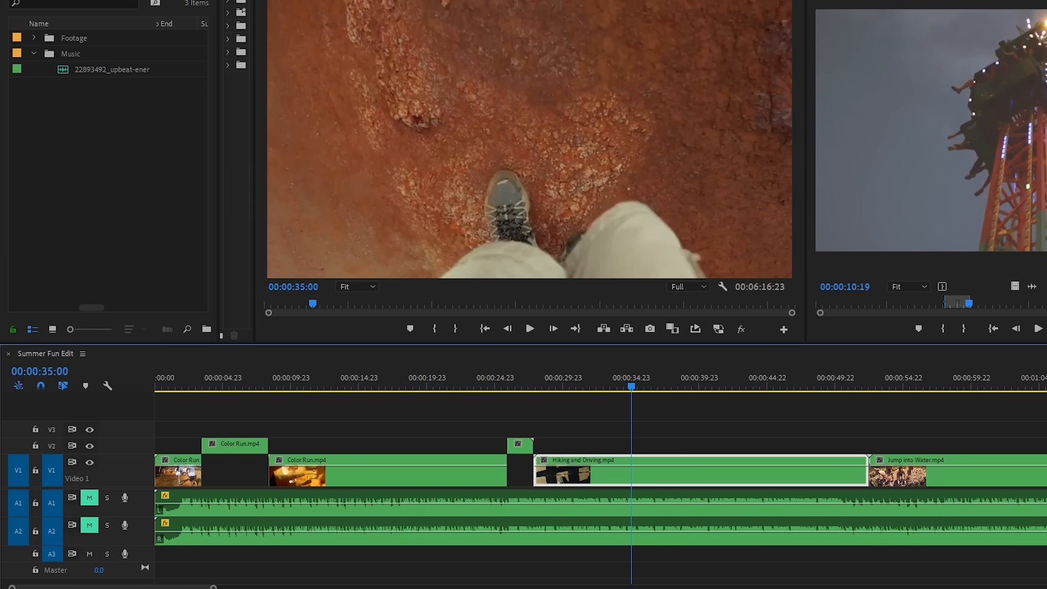
pyautogui.click(632, 460)
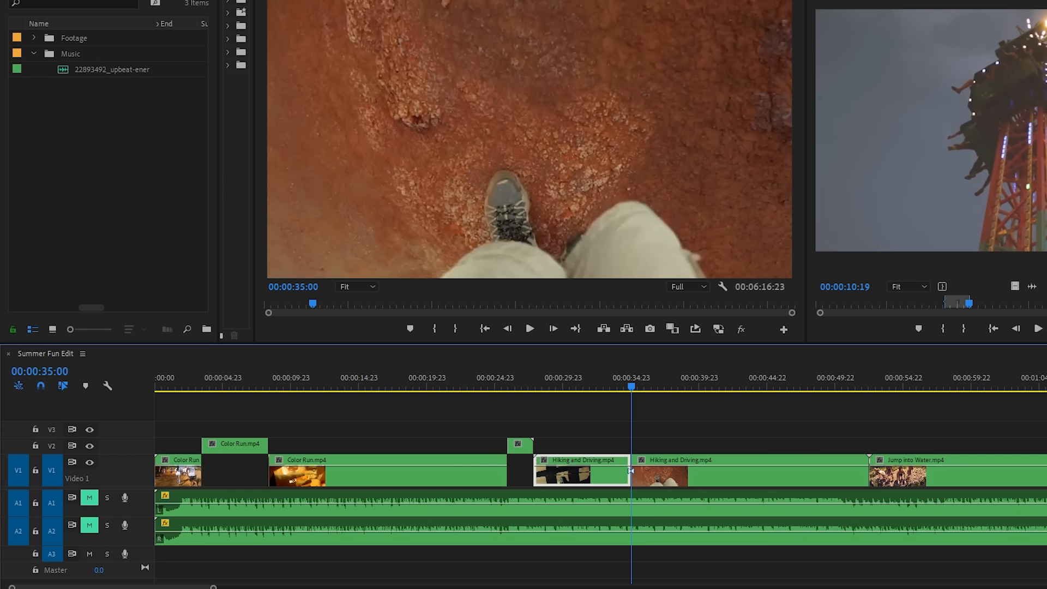
pyautogui.moveTo(564, 460); pyautogui.dragTo(567, 444)
# Cut the V1 part of Hiking and Driving at 00:00:49:18, at 00:00:39:06 and about one second before that.
pyautogui.moveTo(633, 388); pyautogui.dragTo(705, 400)
pyautogui.moveTo(780, 420); pyautogui.dragTo(833, 430)
pyautogui.press('c')
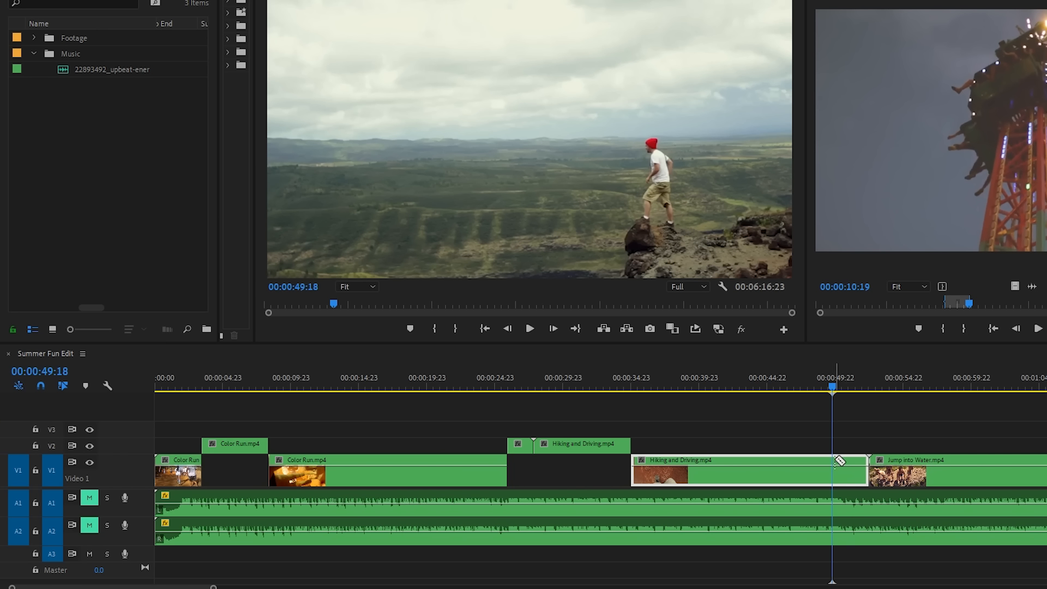
pyautogui.click(833, 462)
pyautogui.click(639, 386)
pyautogui.moveTo(640, 385); pyautogui.dragTo(692, 411)
pyautogui.click(689, 463)
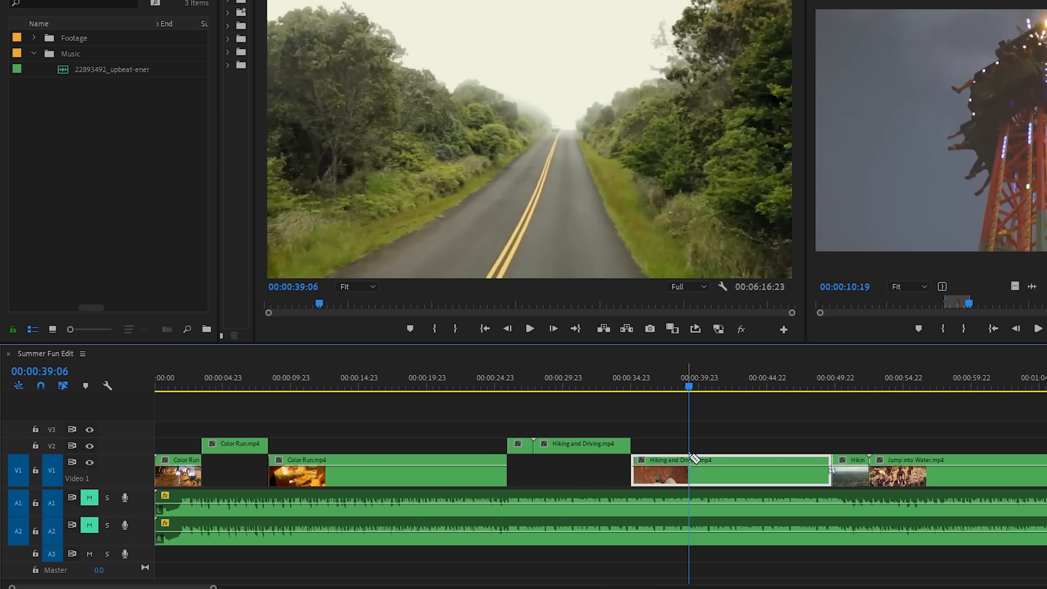
pyautogui.moveTo(691, 388); pyautogui.dragTo(676, 392)
pyautogui.click(675, 460)
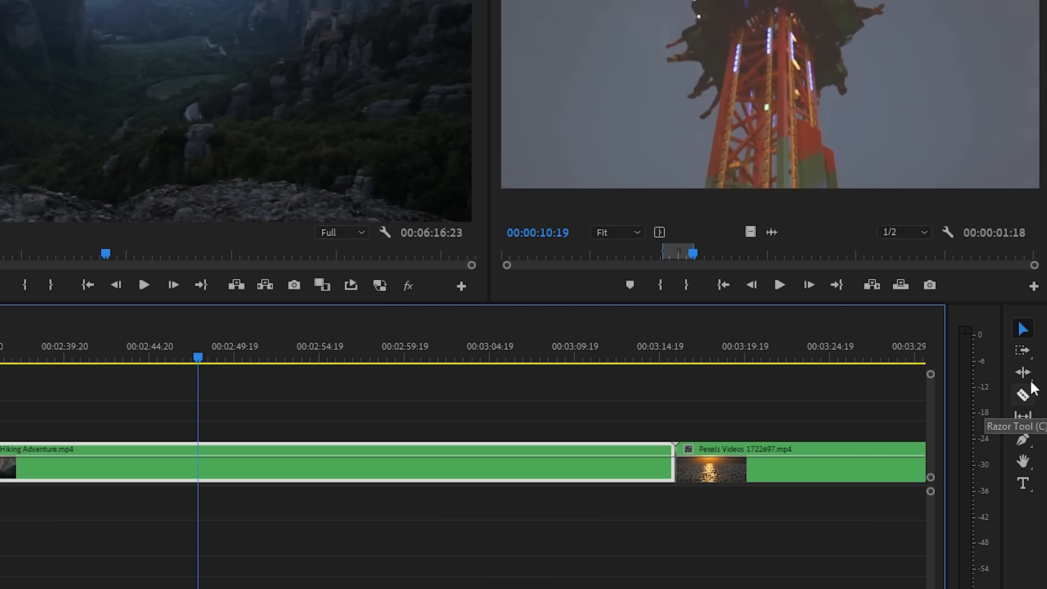
# Cut the Video Of Hiking Adventure clip at 00:02:48:20, 00:02:52:02, 00:02:56:10 and 00:03:01:09 with the Razor tool.
pyautogui.click(1025, 396)
pyautogui.click(232, 448)
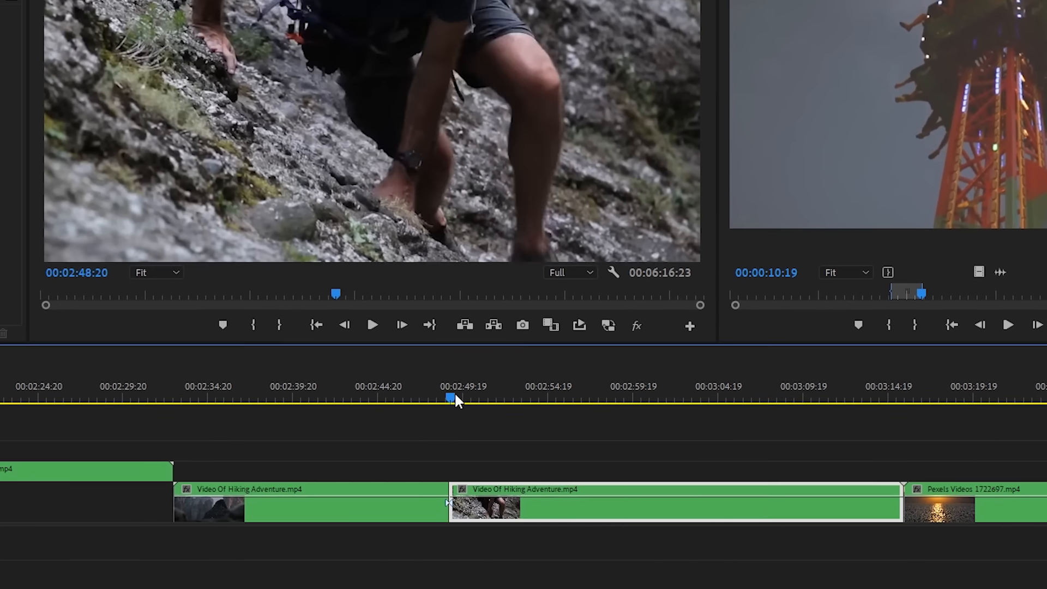
pyautogui.moveTo(455, 401); pyautogui.dragTo(514, 419)
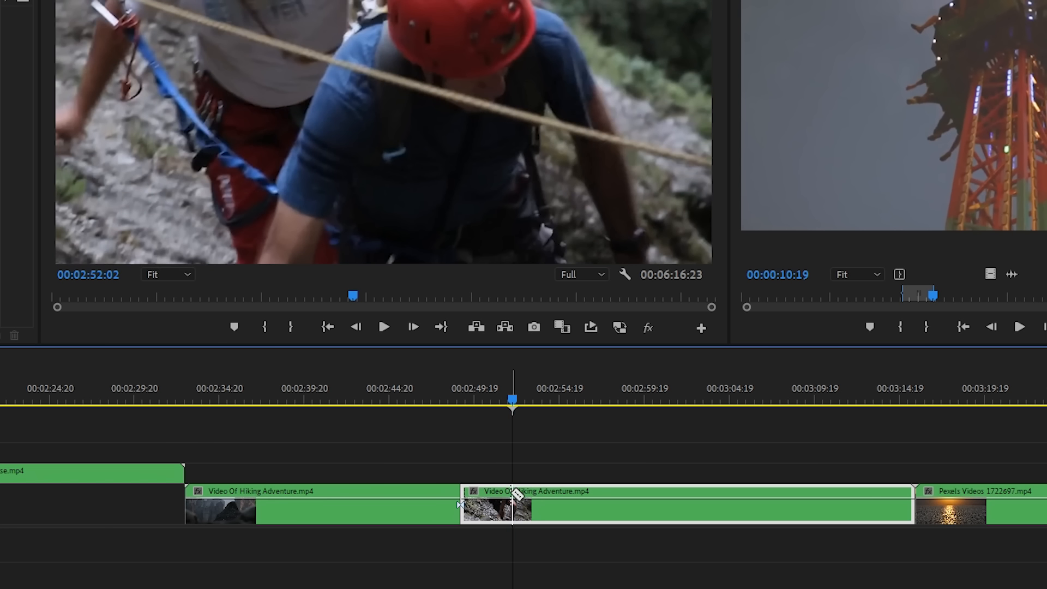
pyautogui.click(513, 503)
pyautogui.moveTo(512, 404); pyautogui.dragTo(587, 472)
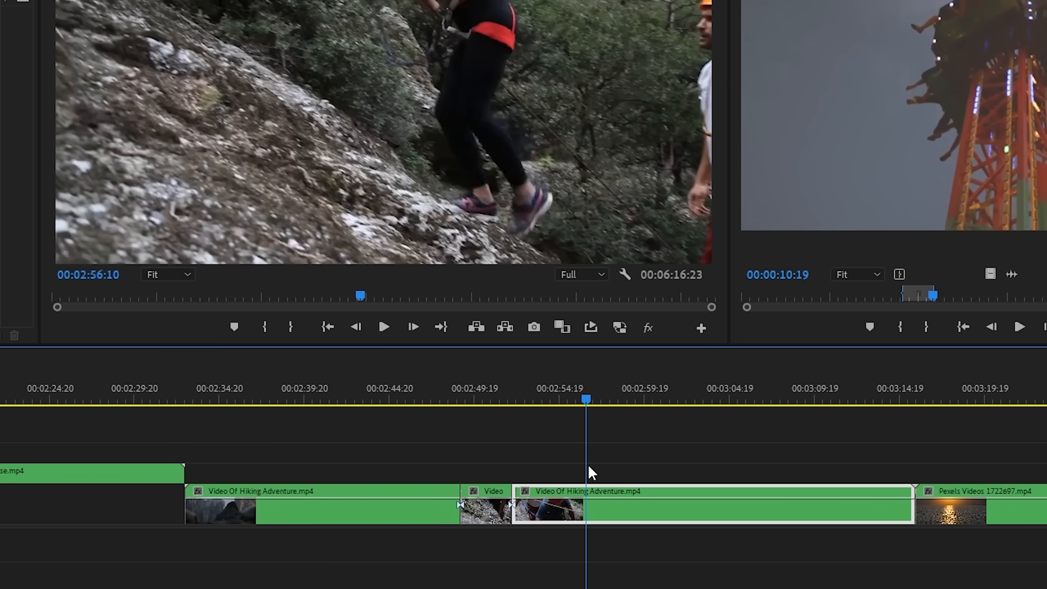
pyautogui.click(589, 497)
pyautogui.click(592, 401)
pyautogui.moveTo(593, 405); pyautogui.dragTo(674, 434)
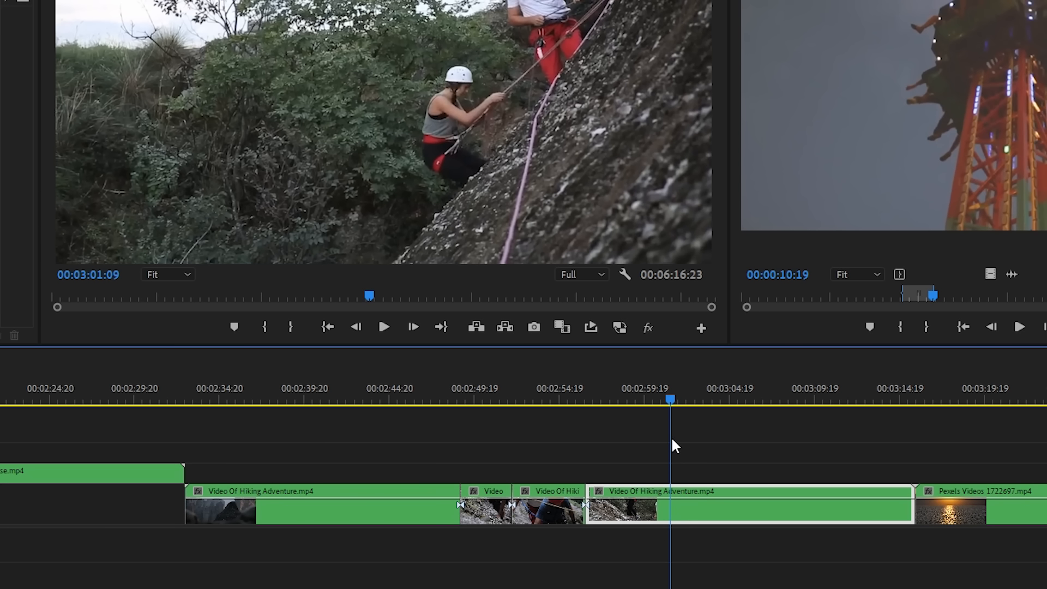
pyautogui.hotkey('ctrl', 'k')
# Move the three short Hiking Adventure pieces between 00:02:48:20 and 00:03:01:09 up to V2.
pyautogui.click(626, 496)
pyautogui.moveTo(622, 486); pyautogui.dragTo(623, 466)
pyautogui.moveTo(515, 394); pyautogui.dragTo(494, 443)
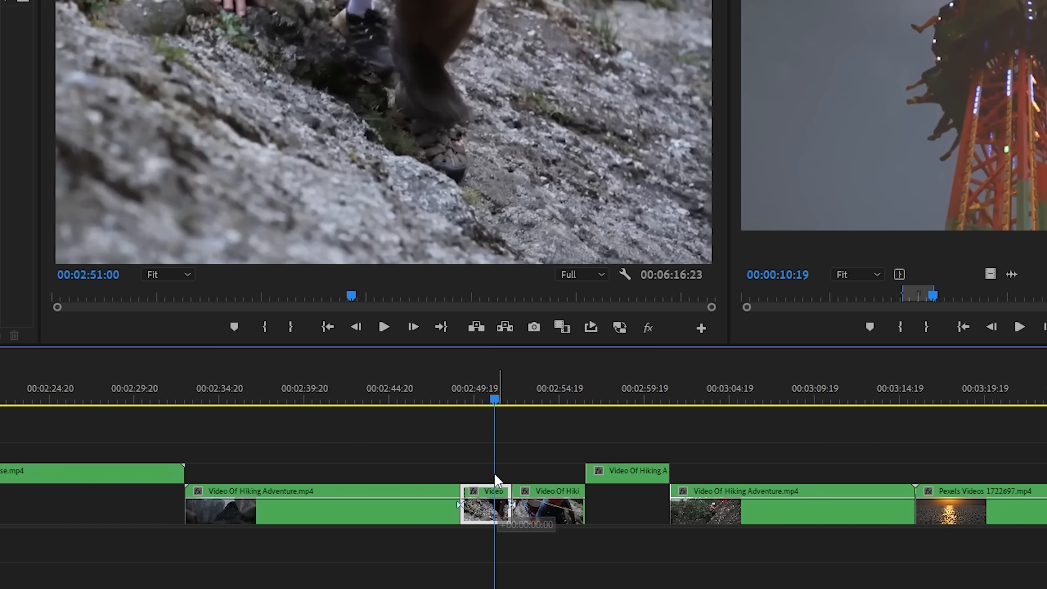
pyautogui.moveTo(495, 479); pyautogui.dragTo(494, 463)
pyautogui.click(537, 406)
pyautogui.moveTo(545, 485); pyautogui.dragTo(545, 466)
# Split the opening Video Of Hiking Adventure piece near its end and place the short tail on V2.
pyautogui.click(728, 406)
pyautogui.moveTo(729, 406); pyautogui.dragTo(894, 406)
pyautogui.scroll(-5, 730, 436)
pyautogui.moveTo(46, 397); pyautogui.dragTo(177, 449)
pyautogui.hotkey('ctrl', 'k')
pyautogui.click(232, 402)
pyautogui.click(200, 485)
# Review the following clips on the timeline at a wider zoom, including the Pexels Videos 1722697 sunset clip.
pyautogui.scroll(-10, 327, 458)
pyautogui.click(86, 402)
pyautogui.press('-')
pyautogui.press('-')
pyautogui.scroll(-5, 381, 436)
pyautogui.click(281, 402)
pyautogui.scroll(6, 414, 436)
pyautogui.click(556, 403)
pyautogui.scroll(-3, 577, 432)
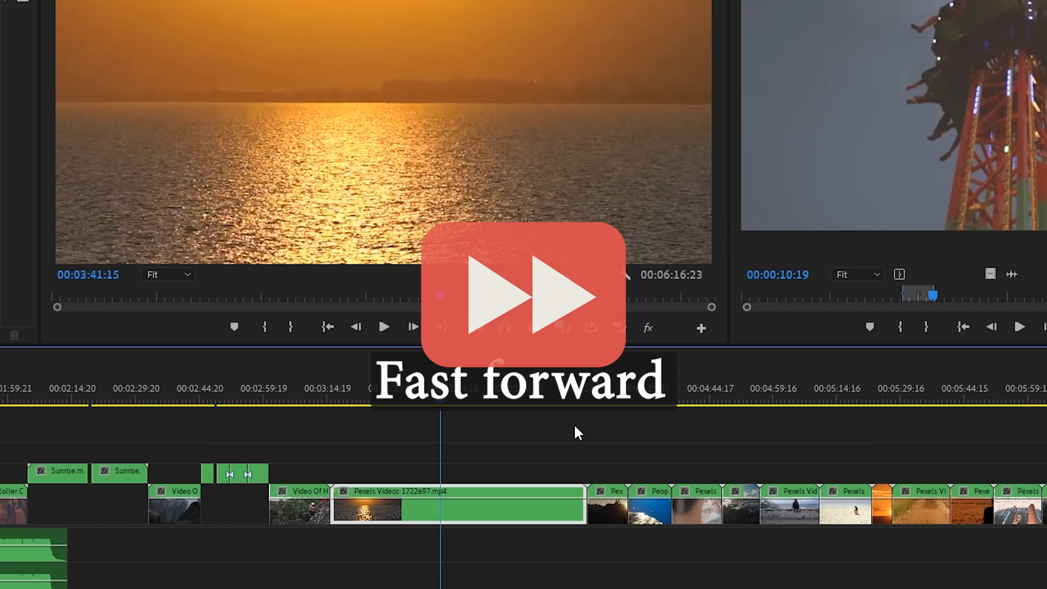
# Set the Pexels Videos 1722697 clip's Scale to 34 in Effect Controls and save the project.
pyautogui.click(386, 402)
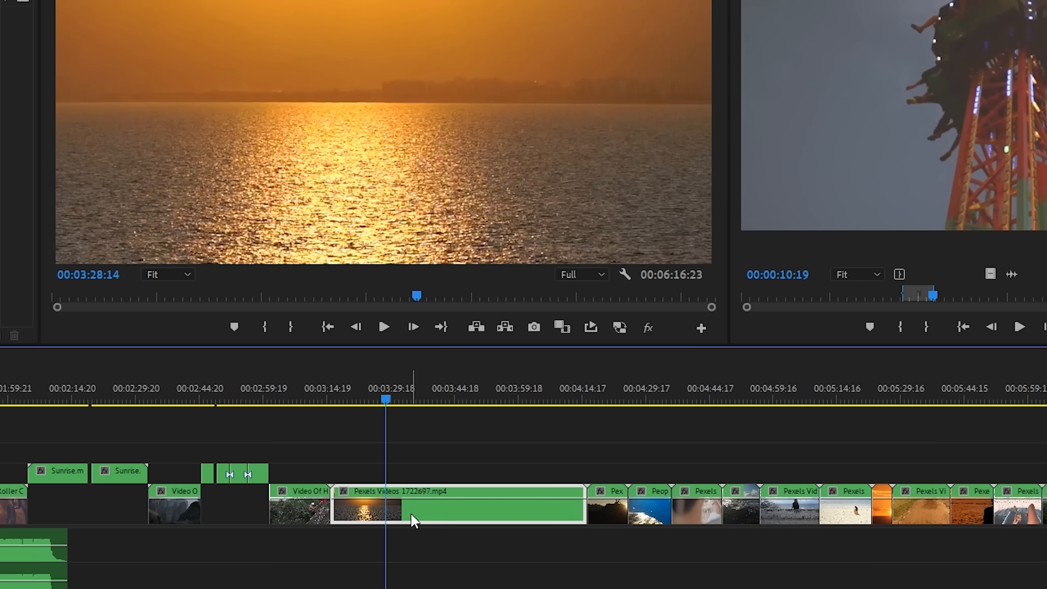
pyautogui.click(438, 464)
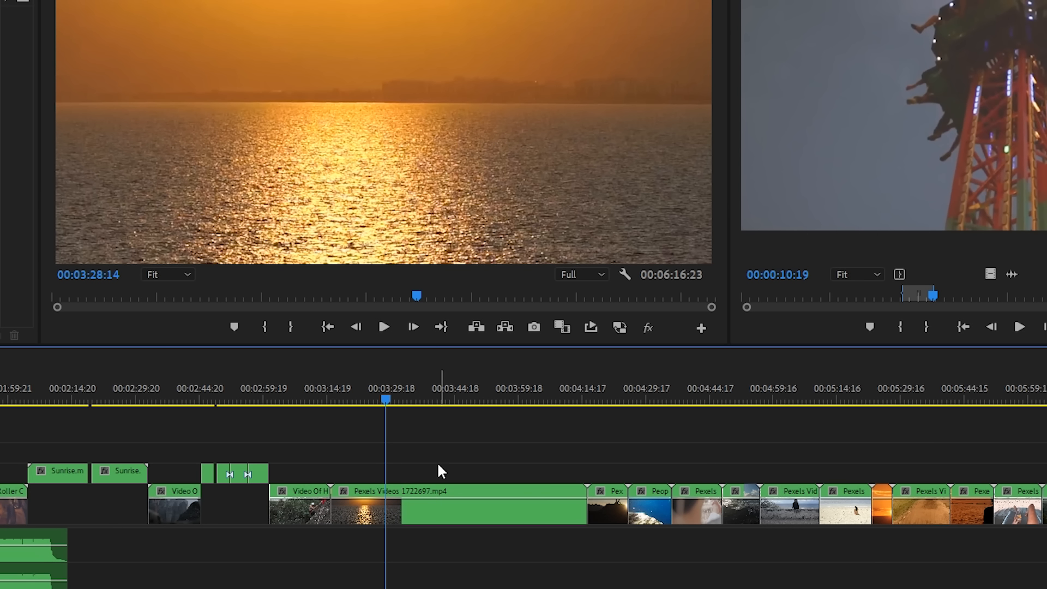
pyautogui.click(403, 493)
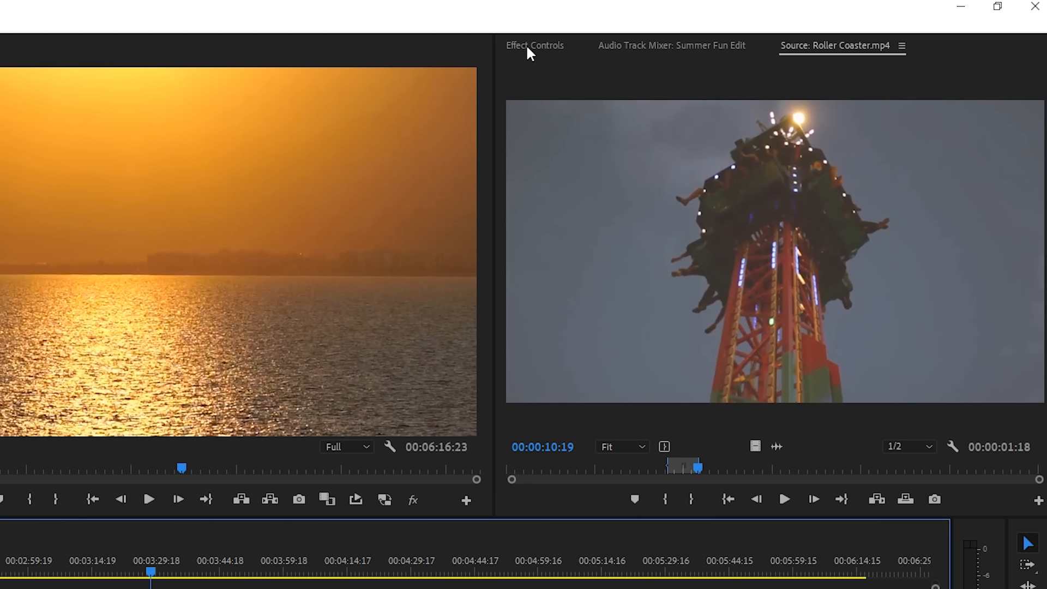
pyautogui.click(528, 50)
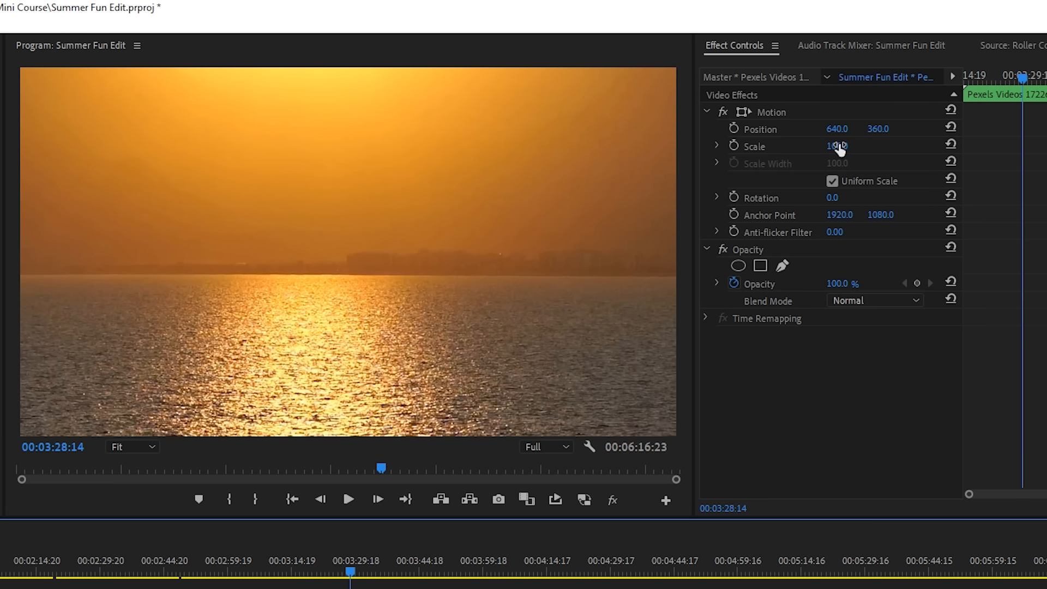
pyautogui.moveTo(839, 149); pyautogui.dragTo(802, 149)
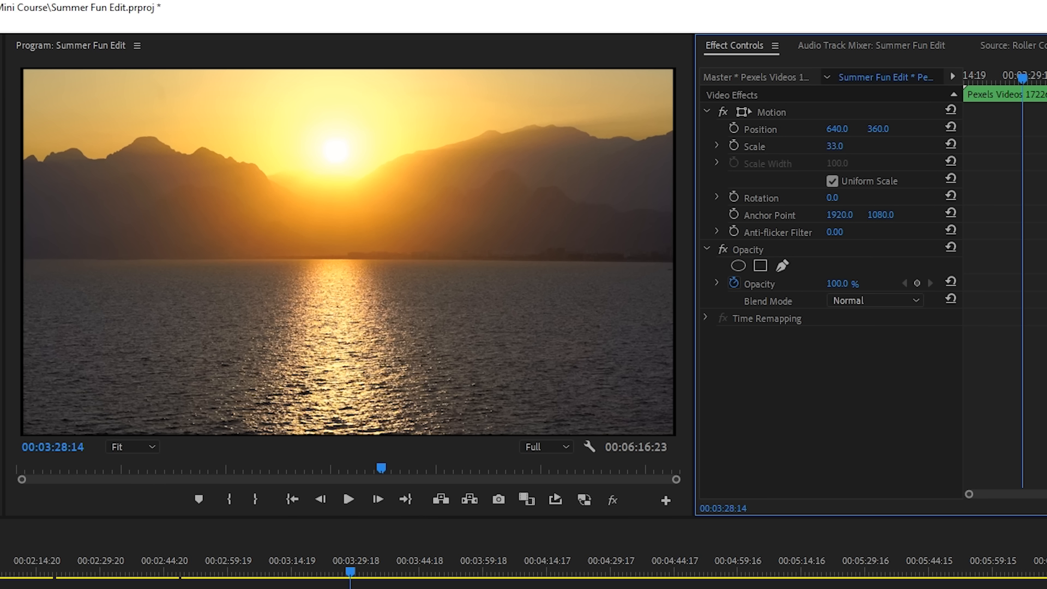
pyautogui.moveTo(802, 148); pyautogui.dragTo(802, 148)
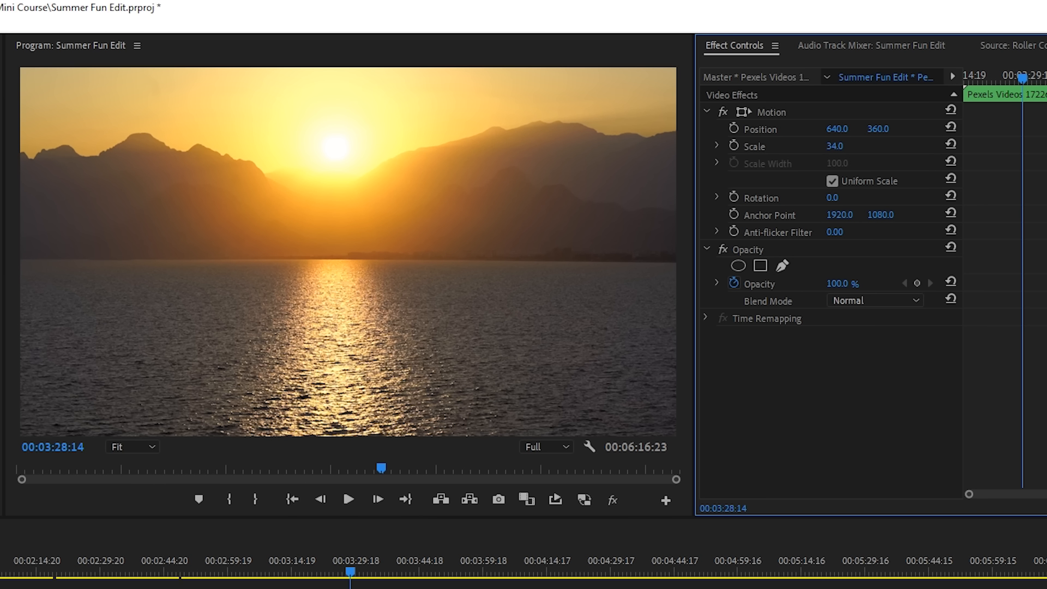
pyautogui.hotkey('ctrl', 's')
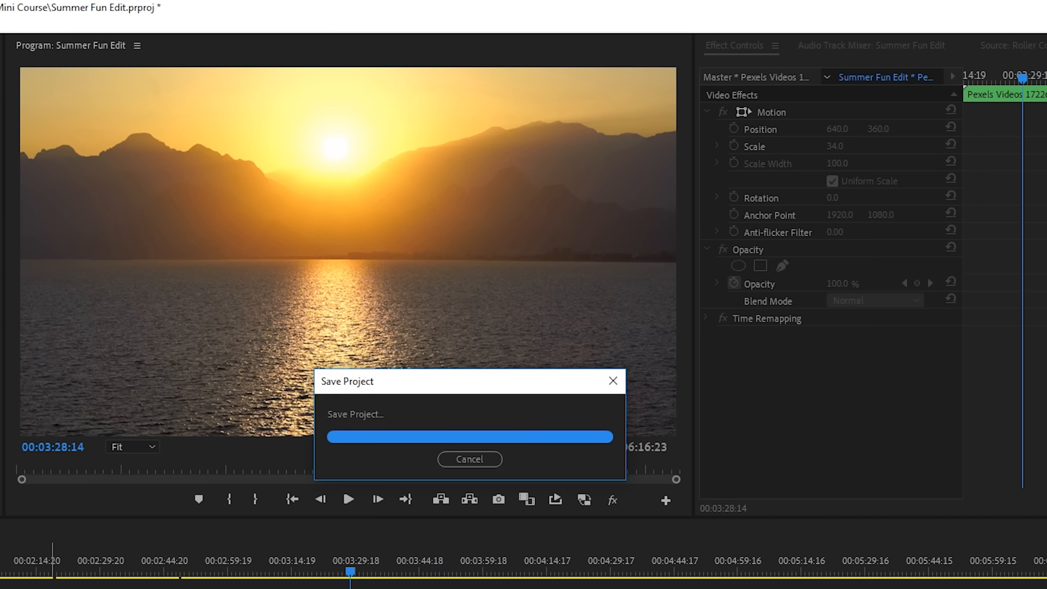
# Check the image size in the Pexels Videos 1722697 clip's properties and close them.
pyautogui.click(387, 569)
pyautogui.rightClick(436, 416)
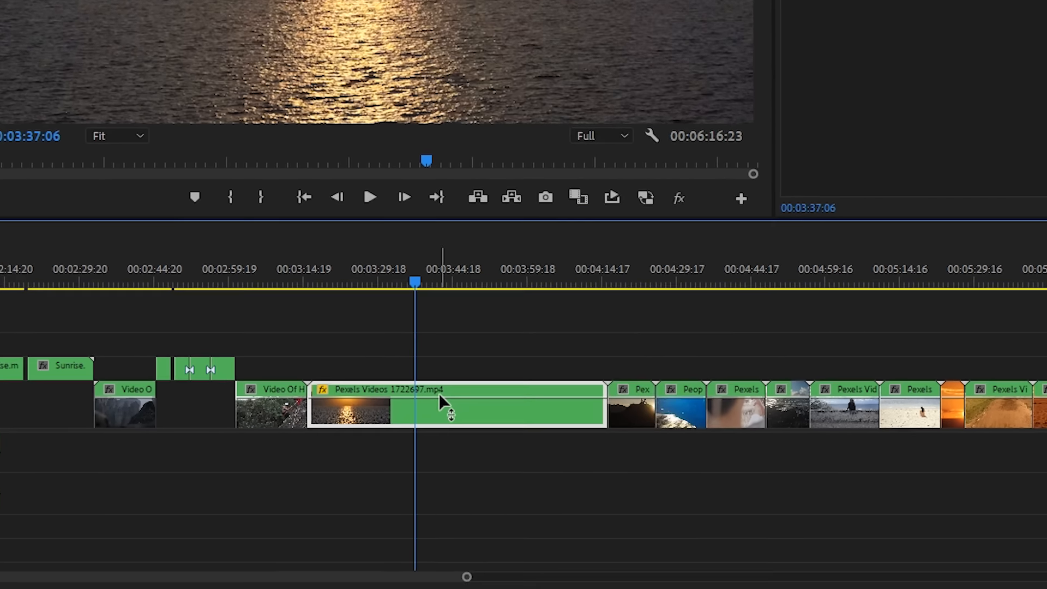
pyautogui.click(514, 529)
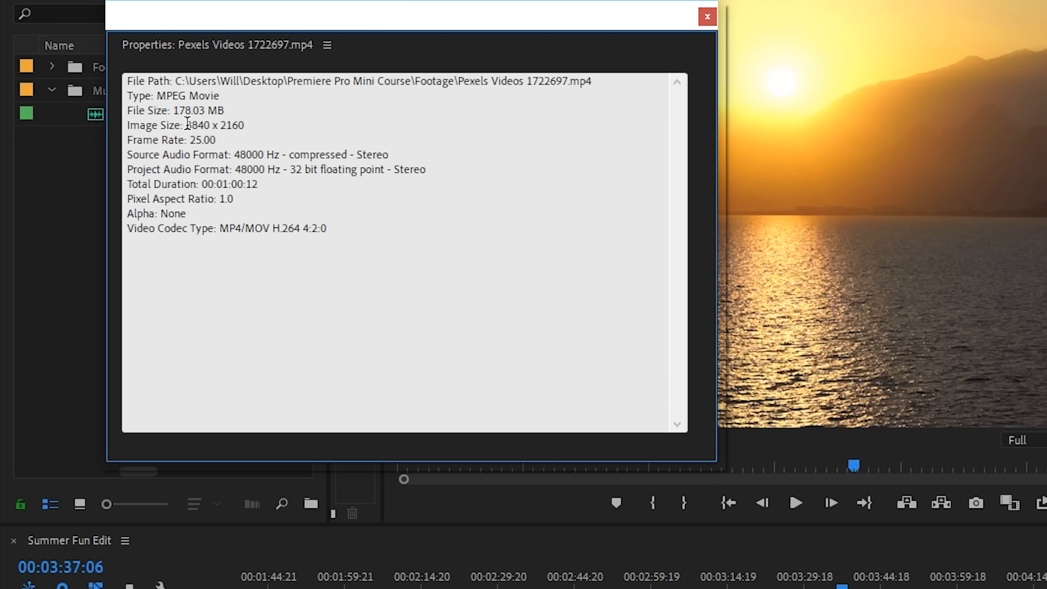
pyautogui.moveTo(187, 124); pyautogui.dragTo(239, 123)
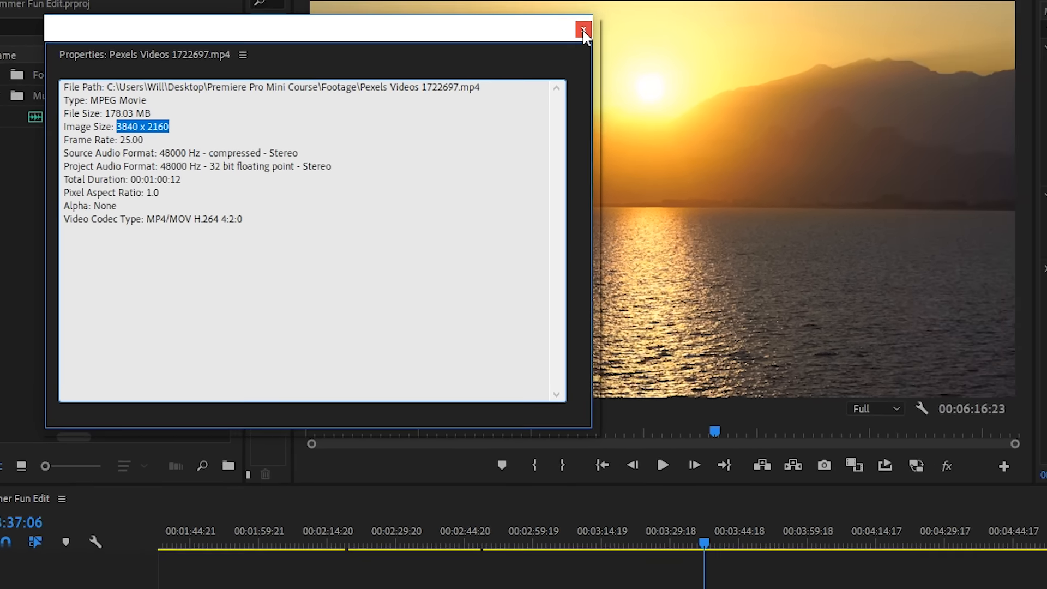
pyautogui.click(707, 16)
# Set the Program monitor's playback resolution to 1/2 and move the Pexels Videos 1722697 clip up to V2.
pyautogui.moveTo(230, 470); pyautogui.dragTo(333, 522)
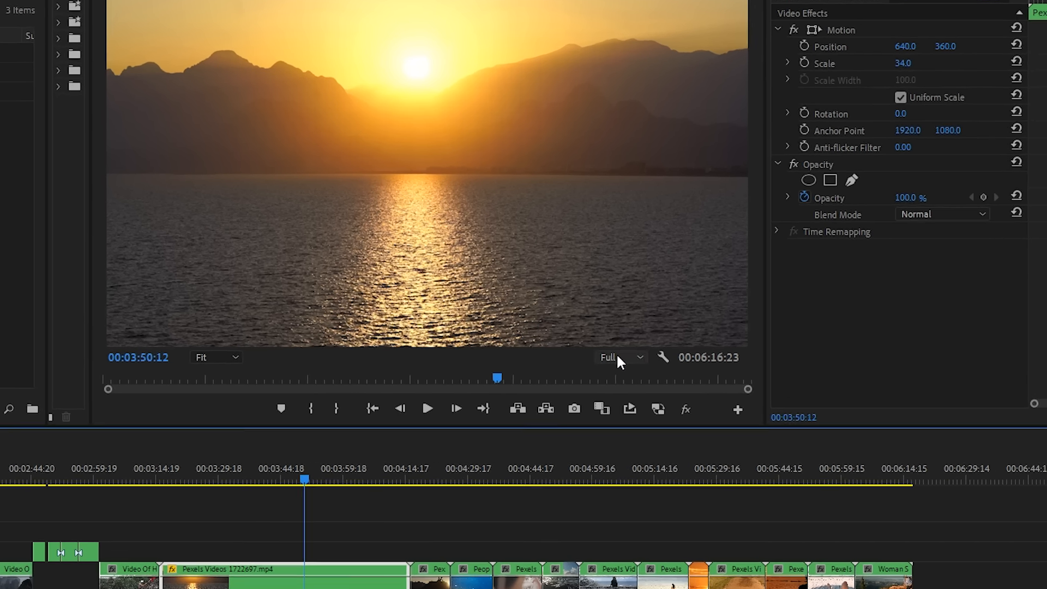
pyautogui.click(613, 356)
pyautogui.click(616, 386)
pyautogui.click(220, 464)
pyautogui.moveTo(96, 508); pyautogui.dragTo(412, 490)
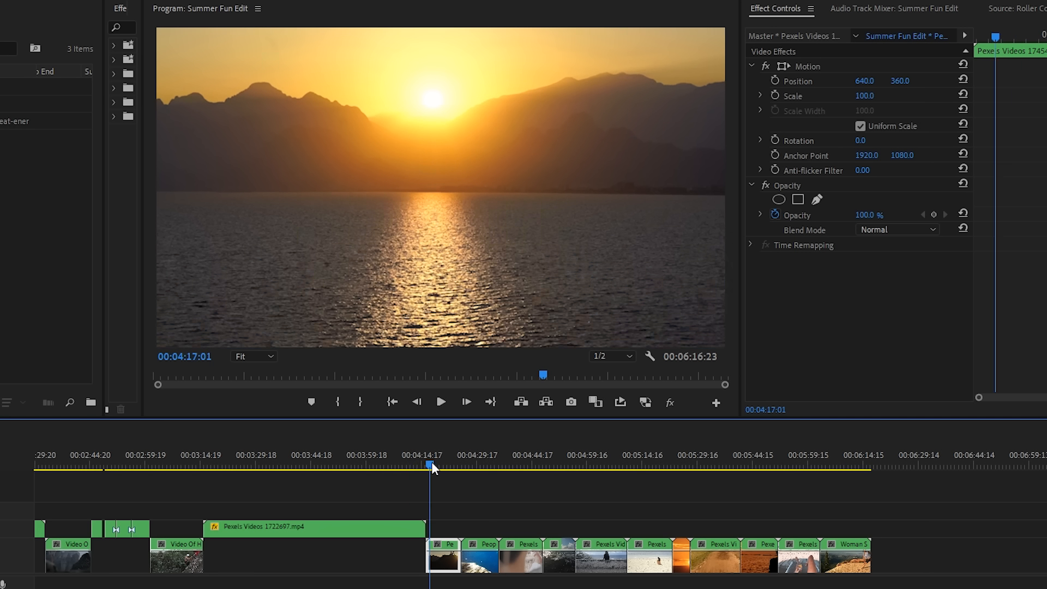
# Try scaling the cyclists clip after the sunset clip down to 34, then undo the scale change.
pyautogui.moveTo(430, 461); pyautogui.dragTo(444, 462)
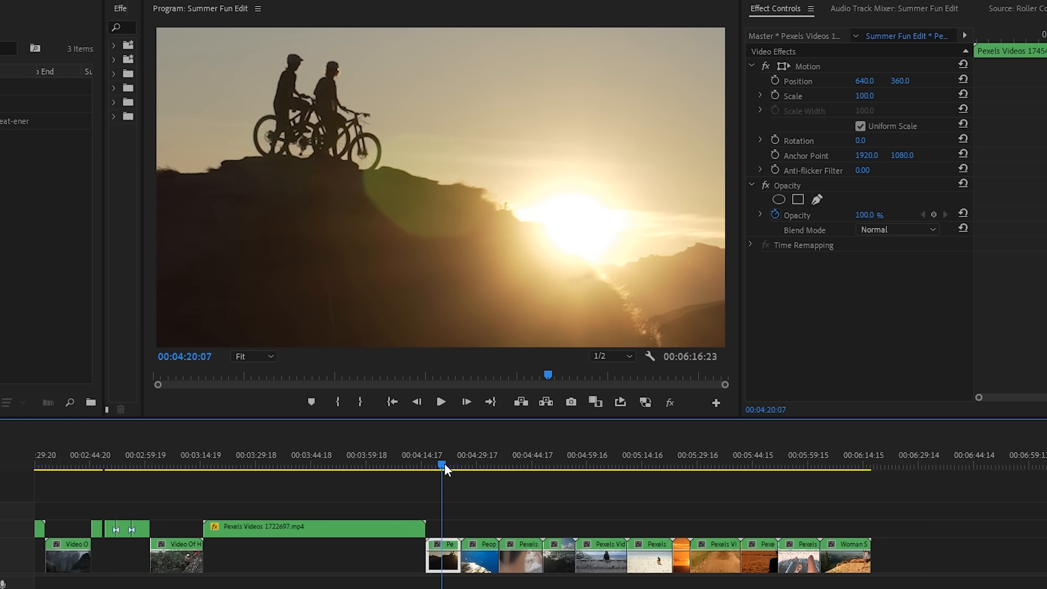
pyautogui.scroll(-3, 362, 510)
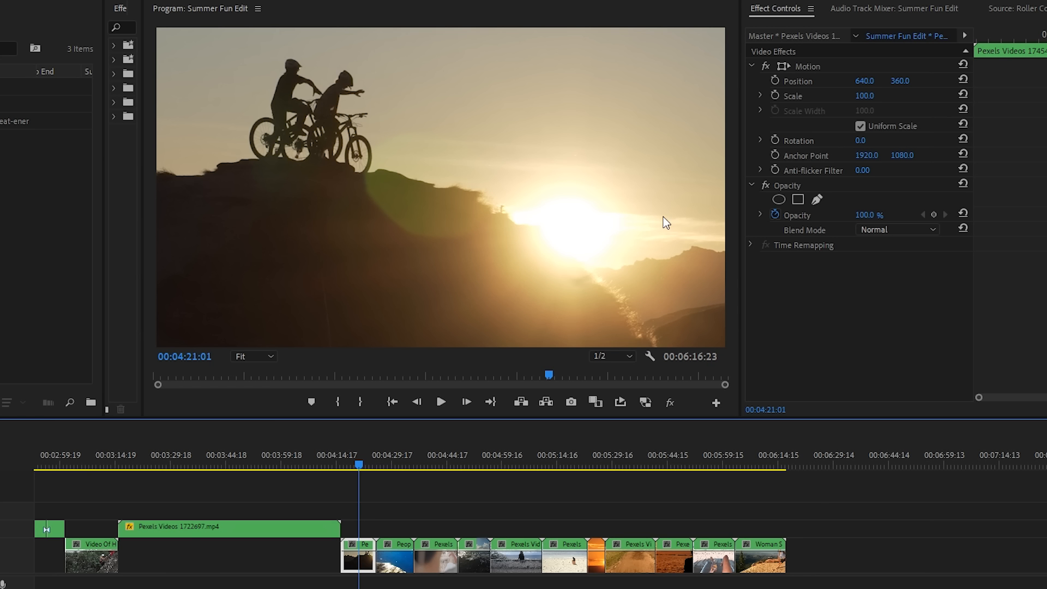
pyautogui.click(864, 96)
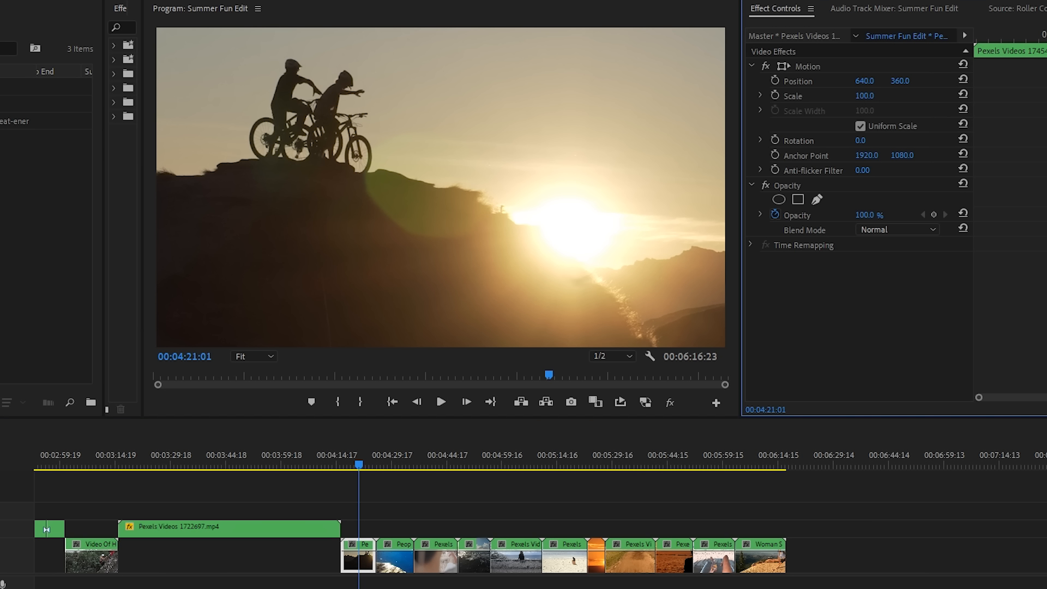
pyautogui.moveTo(864, 97); pyautogui.dragTo(826, 96)
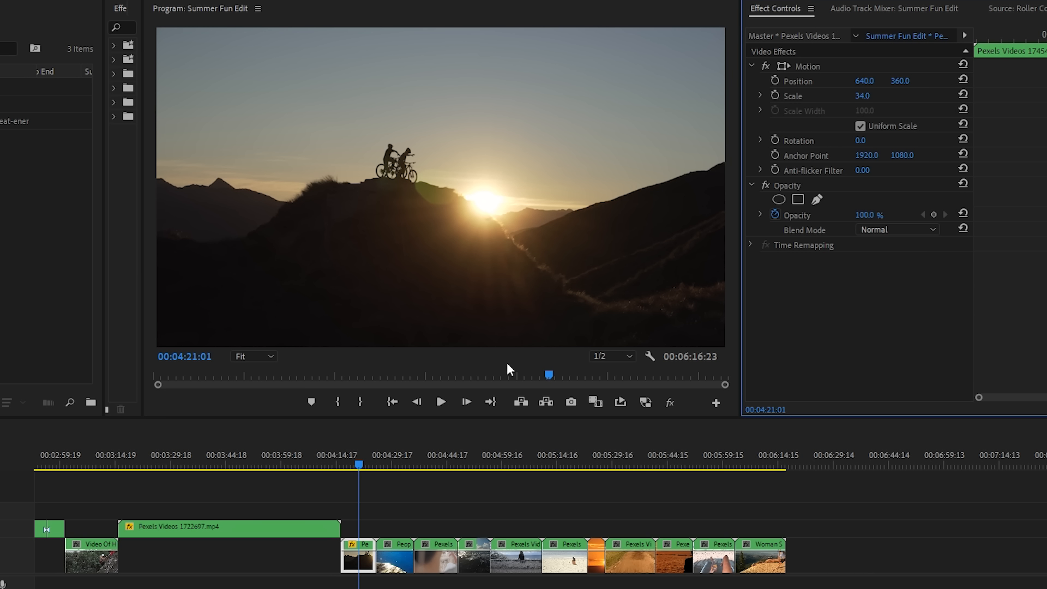
pyautogui.click(1, 2)
pyautogui.click(10, 7)
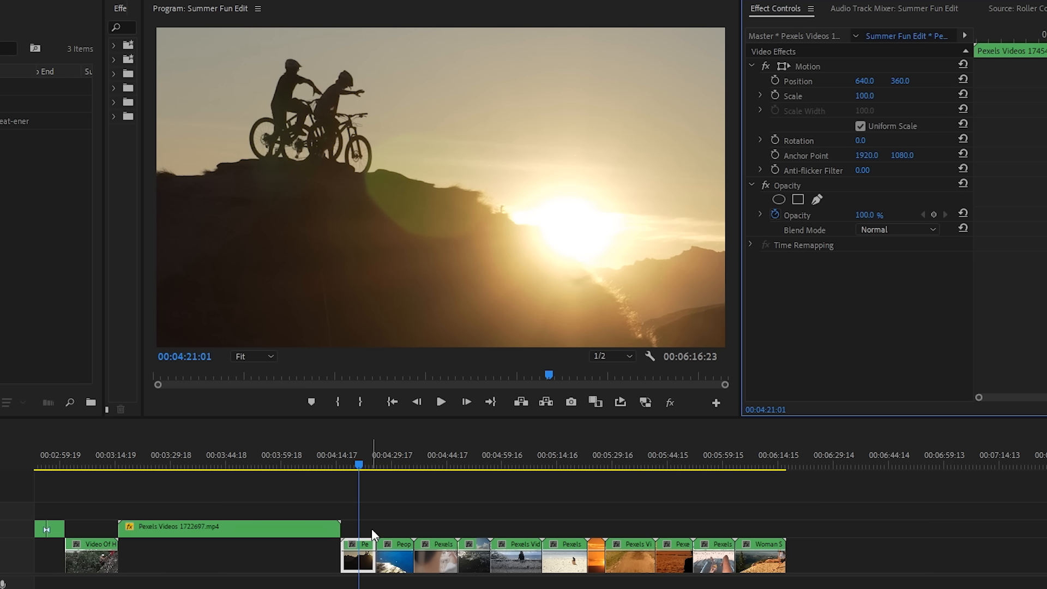
# Try Scale to Frame Size on the cyclists clip, then turn the option off again.
pyautogui.rightClick(364, 561)
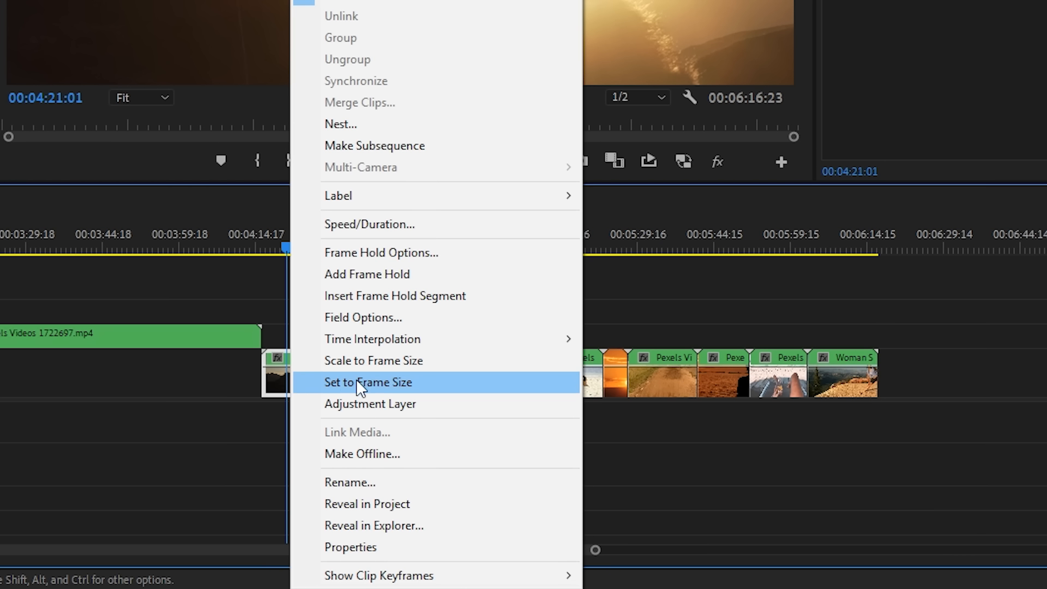
pyautogui.click(406, 361)
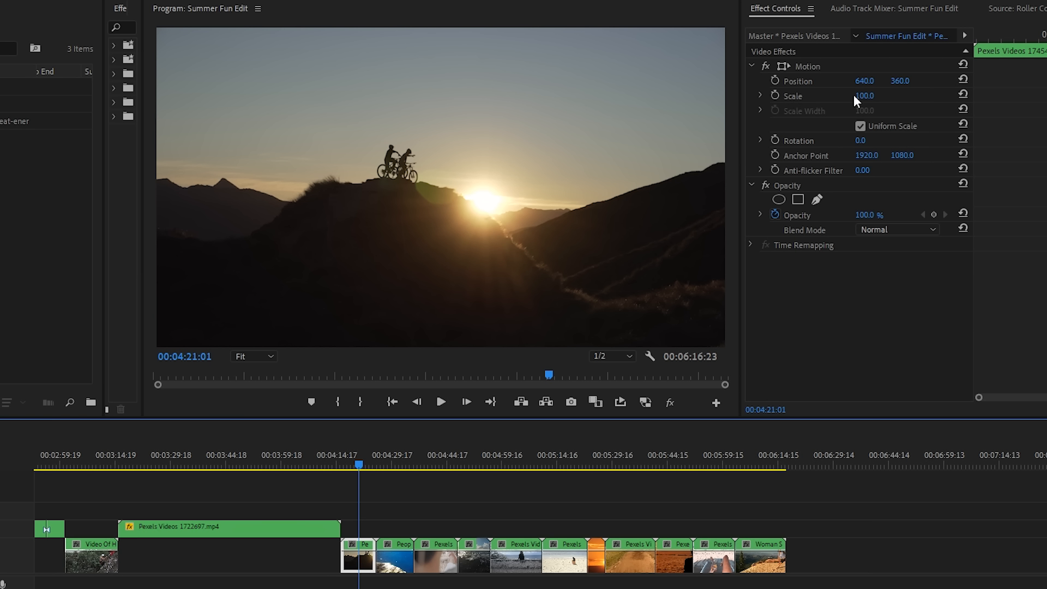
pyautogui.rightClick(361, 560)
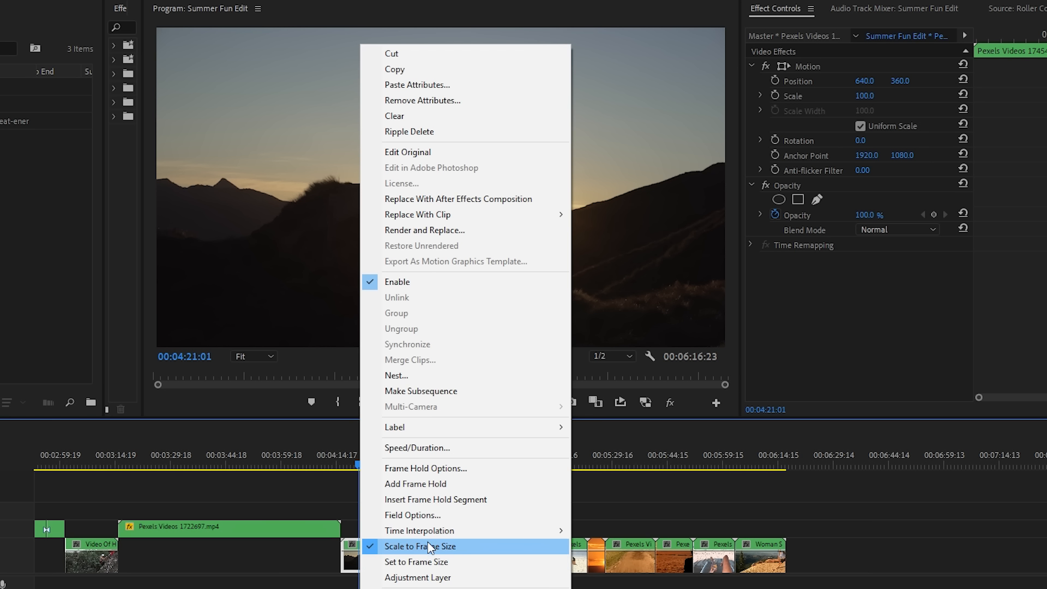
pyautogui.click(411, 546)
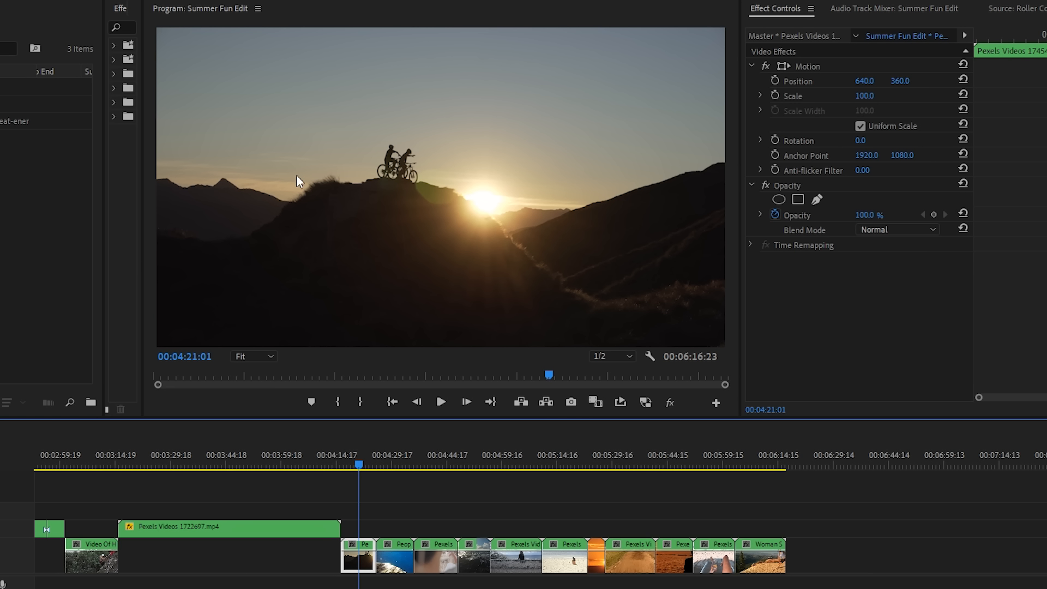
pyautogui.rightClick(364, 567)
pyautogui.click(404, 546)
# Set the cyclists clip's Scale to 34 in its Motion settings.
pyautogui.moveTo(865, 96); pyautogui.dragTo(812, 96)
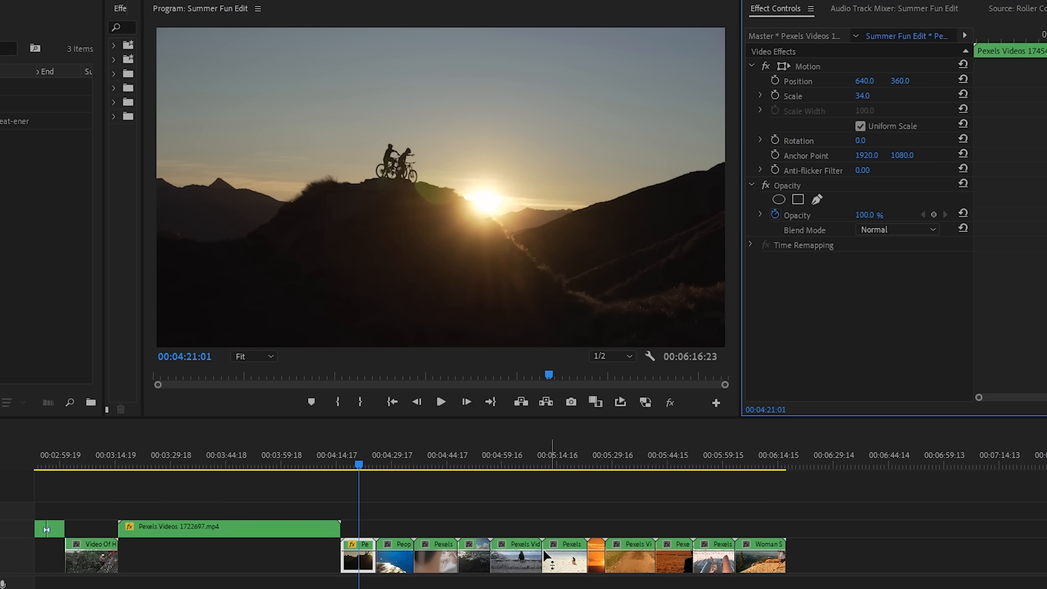
pyautogui.rightClick(364, 566)
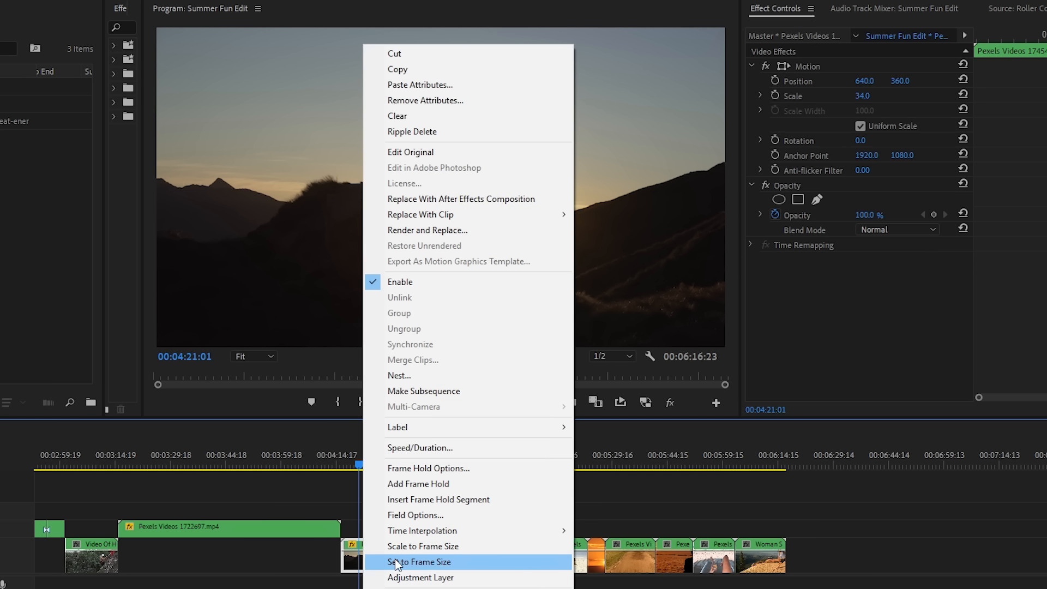
pyautogui.click(625, 488)
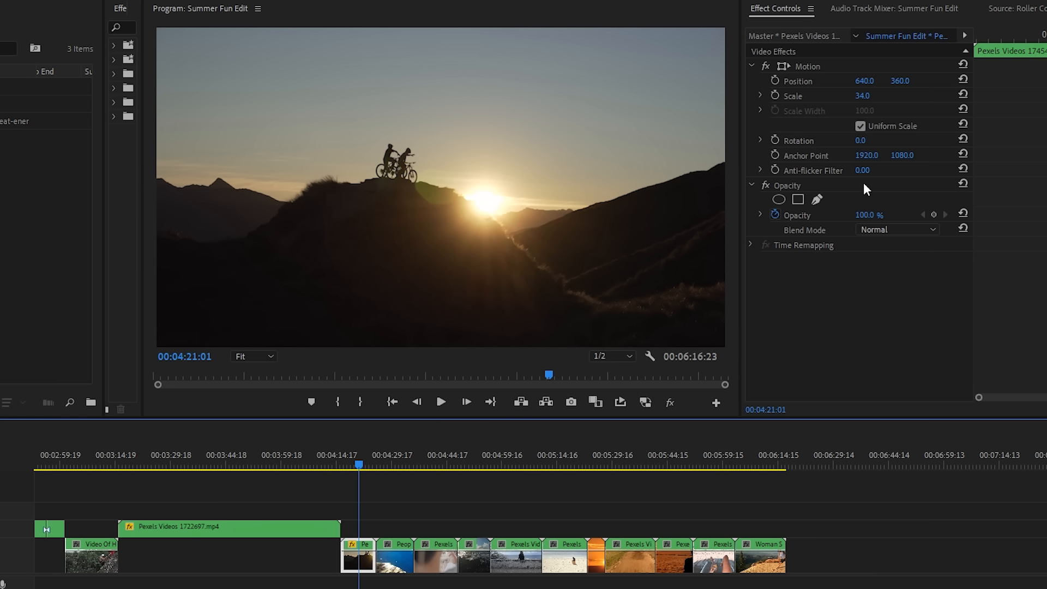
pyautogui.click(452, 499)
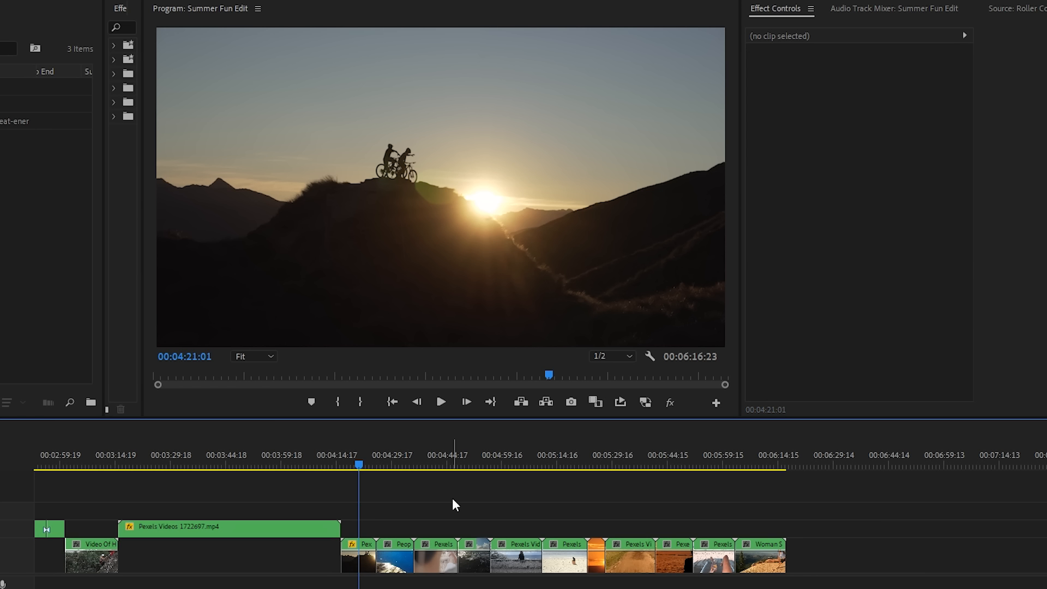
pyautogui.rightClick(353, 569)
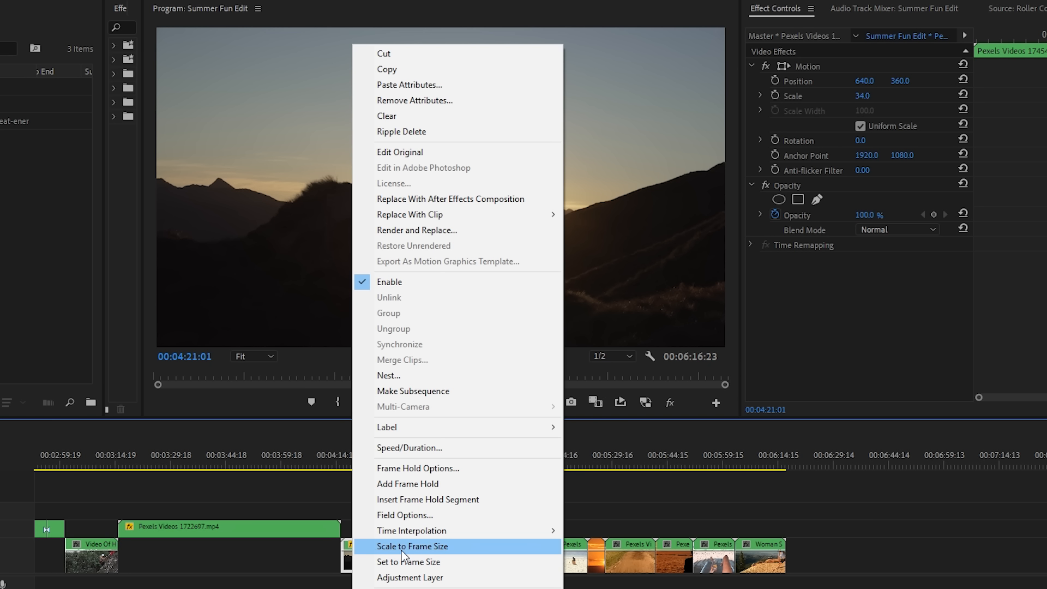
pyautogui.click(330, 492)
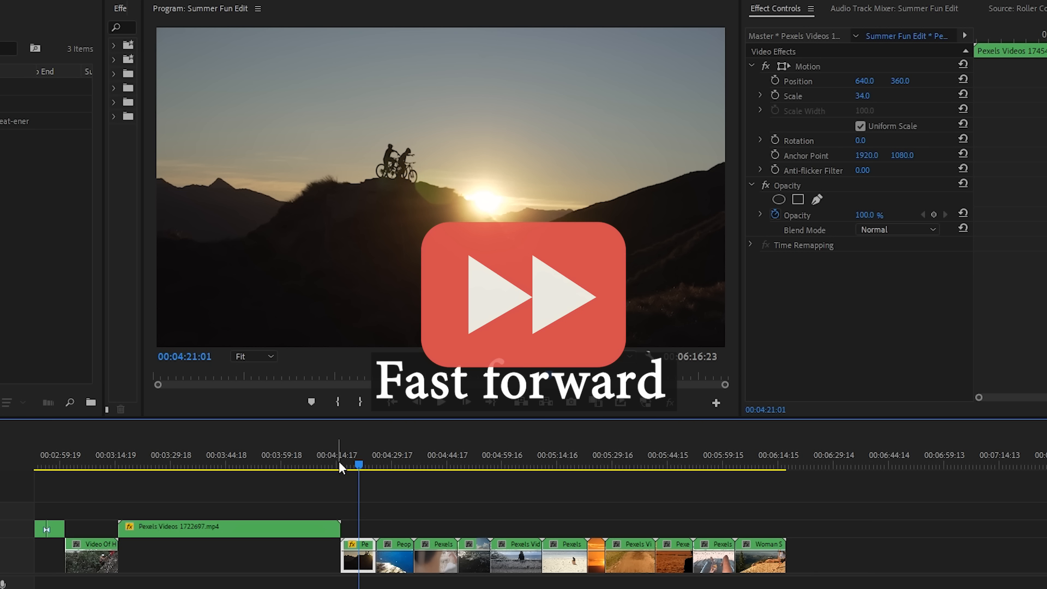
# Enlarge the cyclists clip to Scale 61 and trim off its opening up to 00:04:19:03.
pyautogui.moveTo(862, 96); pyautogui.dragTo(875, 96)
pyautogui.moveTo(358, 465); pyautogui.dragTo(353, 463)
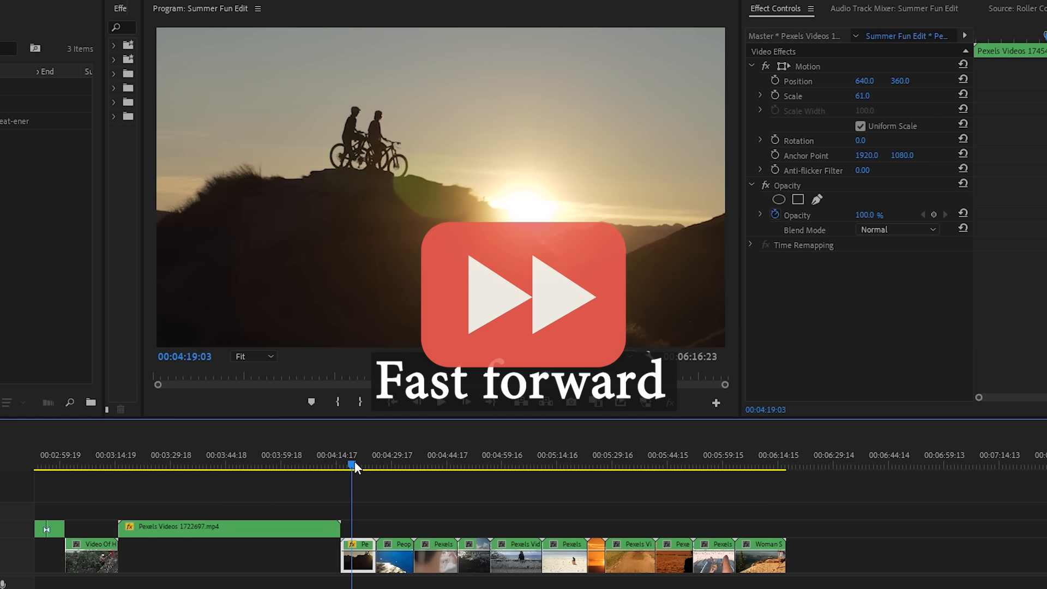
pyautogui.hotkey('ctrl', 'k')
pyautogui.click(346, 557)
pyautogui.press('Delete')
# Cut the People clip that follows and move its opening piece, together with the cyclists clip, up to V2.
pyautogui.click(388, 464)
pyautogui.click(392, 464)
pyautogui.hotkey('ctrl', 'k')
pyautogui.click(358, 464)
# Set the Pexels Videos 5026 clip's Scale to 68 and move the clip up to V2.
pyautogui.click(434, 465)
pyautogui.click(436, 564)
pyautogui.moveTo(864, 96); pyautogui.dragTo(835, 96)
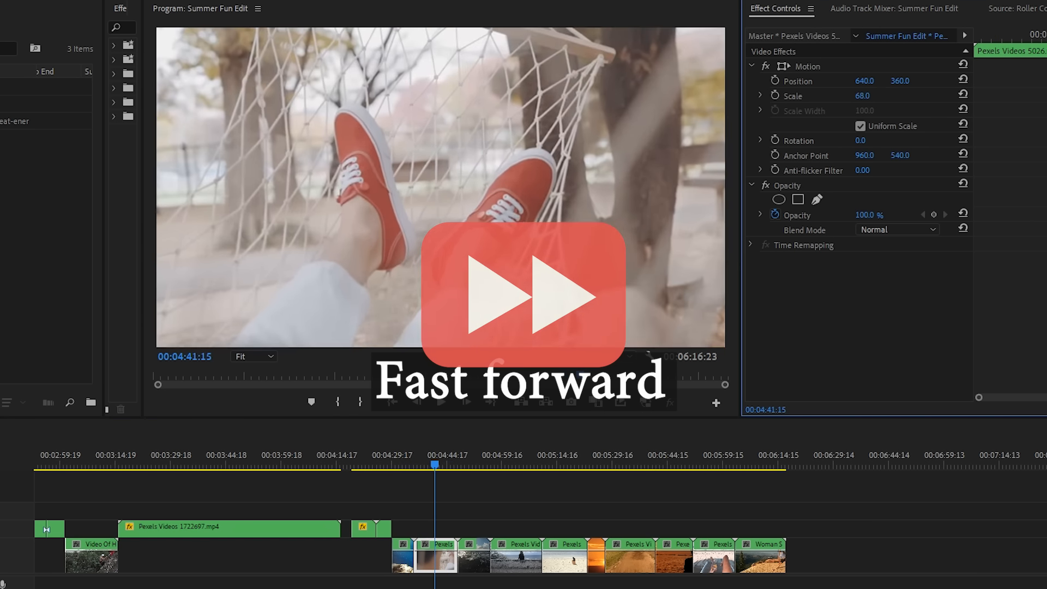
pyautogui.moveTo(436, 564); pyautogui.dragTo(436, 529)
# Scale down the short clip after Pexels Videos 5026 and trim a little off its start.
pyautogui.click(472, 464)
pyautogui.click(473, 564)
pyautogui.moveTo(864, 95); pyautogui.dragTo(827, 96)
pyautogui.moveTo(459, 564); pyautogui.dragTo(466, 564)
# Scale down Pexels Videos 1093663, Pexels Videos 1093665, the sunset clip and Pexels Videos 3367 to fit the frame.
pyautogui.click(493, 464)
pyautogui.click(513, 564)
pyautogui.click(596, 465)
pyautogui.click(596, 565)
pyautogui.click(557, 466)
pyautogui.click(623, 464)
pyautogui.click(627, 564)
pyautogui.moveTo(863, 96); pyautogui.dragTo(845, 96)
# Set the Scale of the Pexels Videos 5253 and Pexels Videos 1449879 clips to 67.
pyautogui.click(673, 465)
pyautogui.click(675, 561)
pyautogui.moveTo(864, 96); pyautogui.dragTo(846, 96)
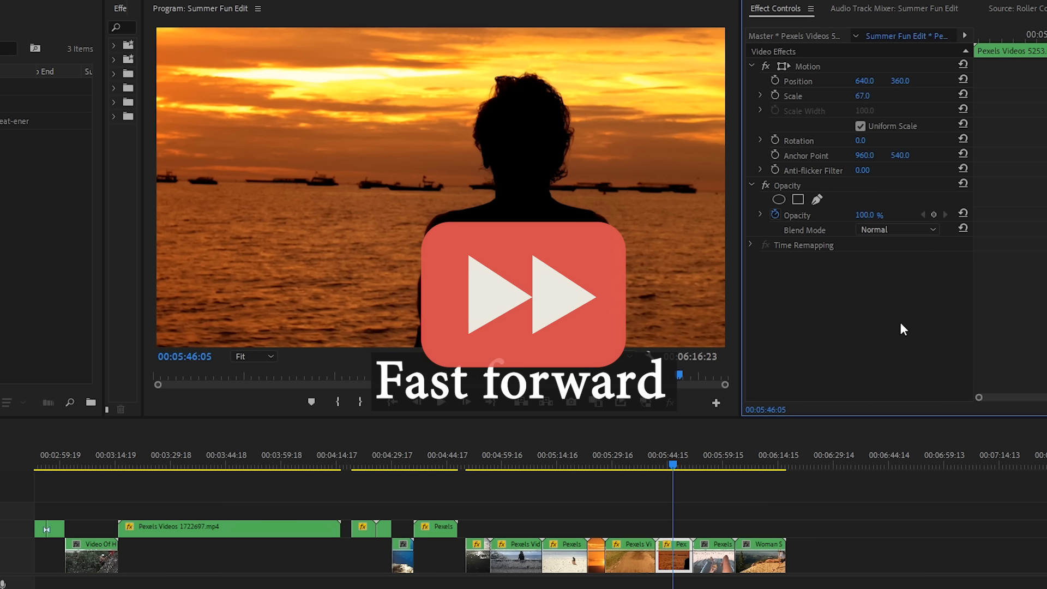
pyautogui.click(710, 464)
pyautogui.click(713, 561)
pyautogui.click(864, 96)
pyautogui.write('67')
# Set the final Woman clip's Scale to 100 and move the closing run of scaled clips up to V2.
pyautogui.click(754, 465)
pyautogui.click(758, 561)
pyautogui.click(862, 96)
pyautogui.write('100')
pyautogui.moveTo(477, 464); pyautogui.dragTo(763, 512)
pyautogui.moveTo(843, 527); pyautogui.dragTo(488, 548)
pyautogui.moveTo(582, 551); pyautogui.dragTo(582, 533)
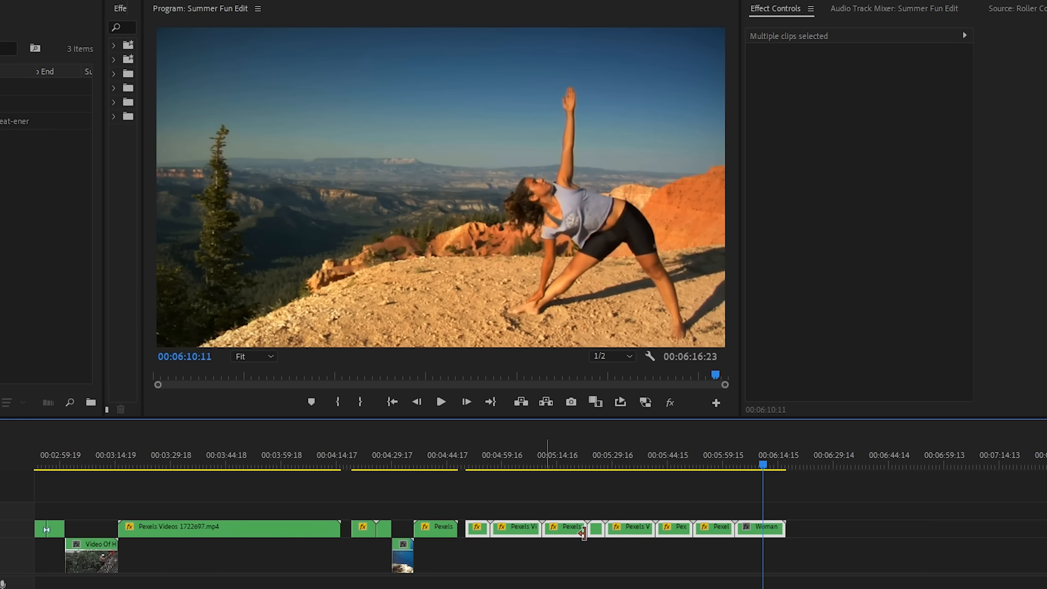
# Select all leftover clips on V1 and move them well past the end of the V2 edit.
pyautogui.scroll(3, 668, 496)
pyautogui.press('-')
pyautogui.press('-')
pyautogui.press('=')
pyautogui.scroll(7, 313, 495)
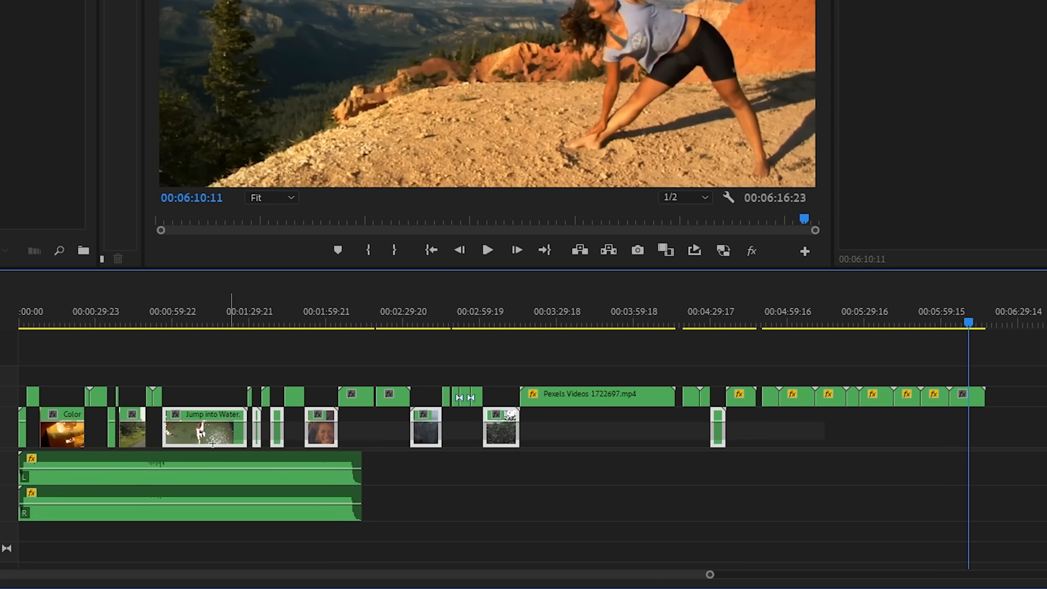
pyautogui.moveTo(14, 433); pyautogui.dragTo(6, 435)
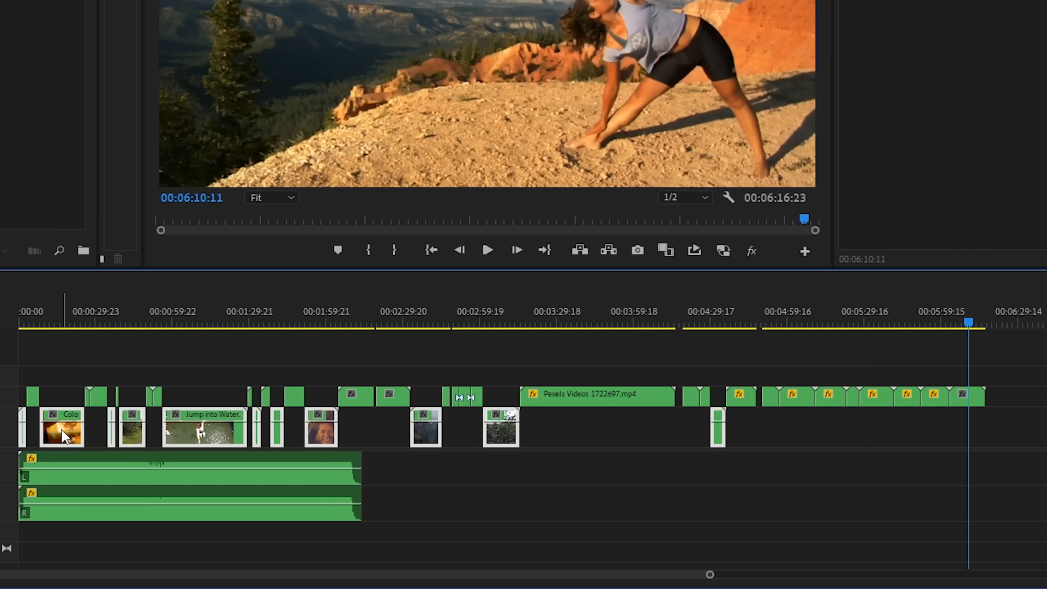
pyautogui.press('-')
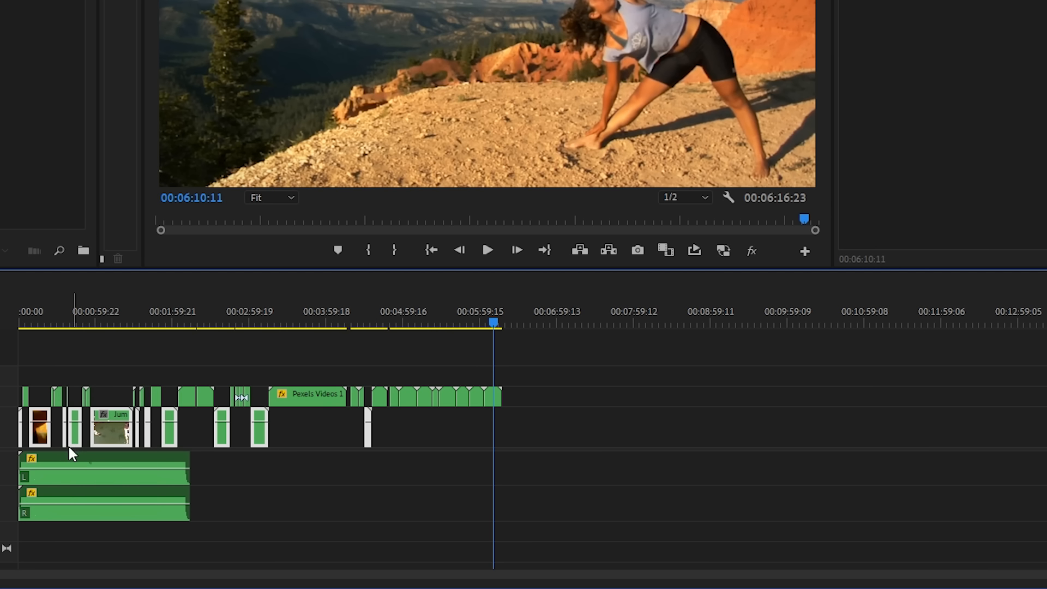
pyautogui.moveTo(42, 433); pyautogui.dragTo(730, 444)
pyautogui.click(745, 380)
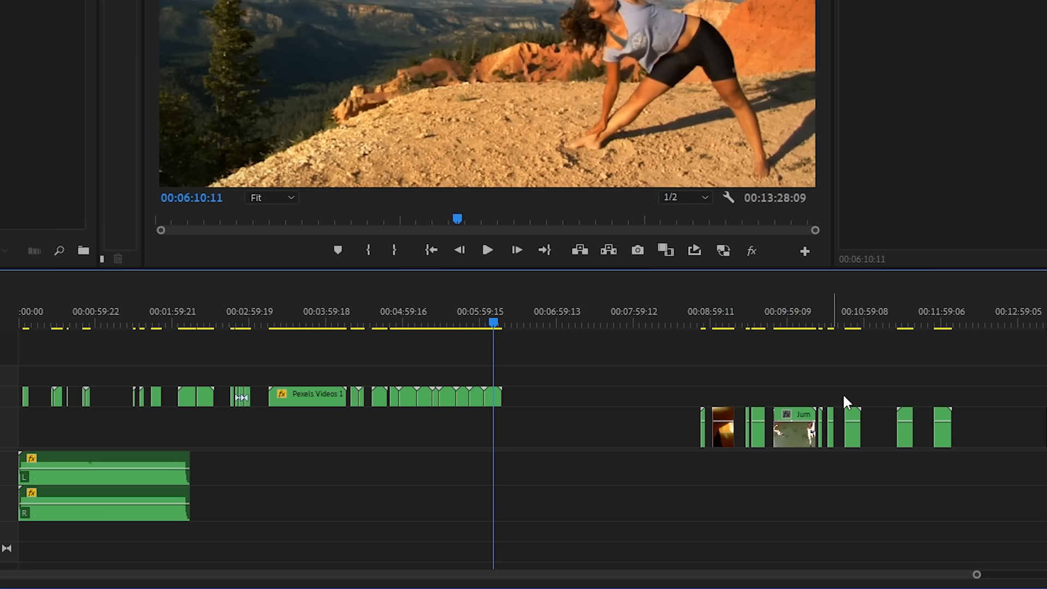
# Close the gaps between the opening V2 clips so they run back to back from the start of the sequence.
pyautogui.moveTo(732, 326); pyautogui.dragTo(727, 338)
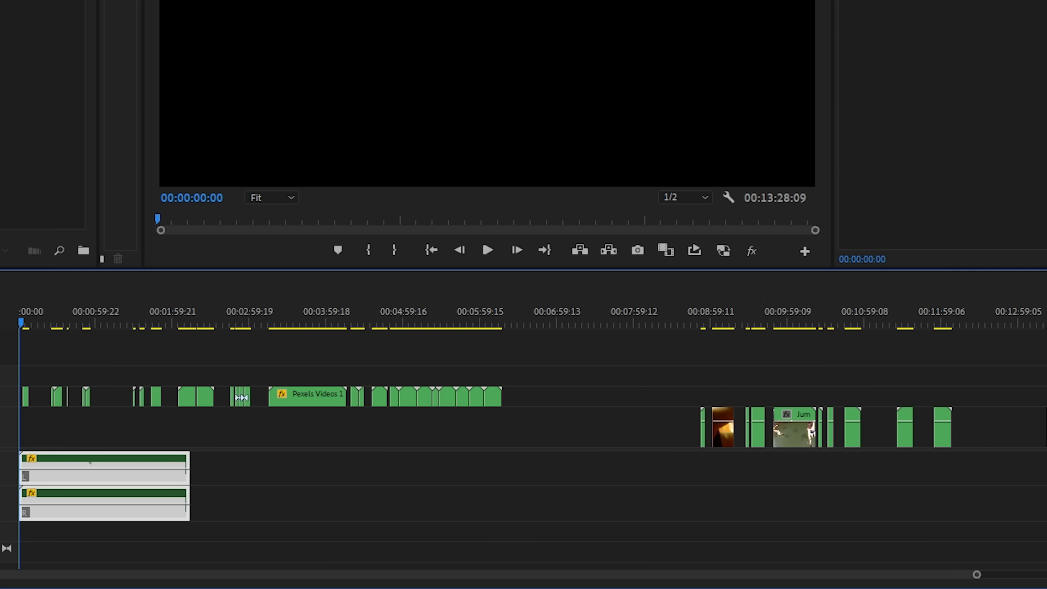
pyautogui.press('=')
pyautogui.press('=')
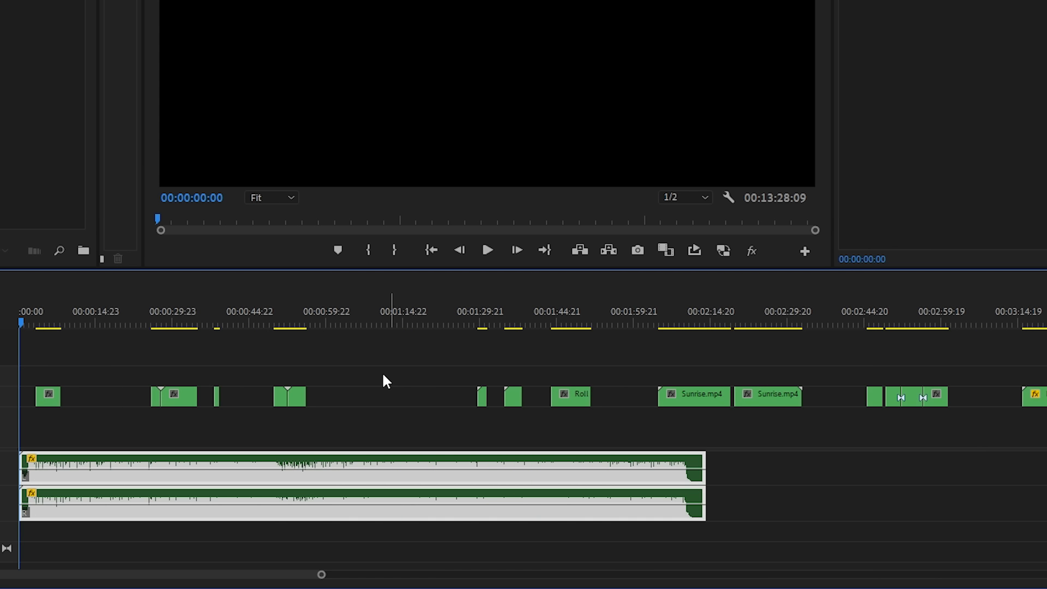
pyautogui.press('=')
pyautogui.moveTo(59, 399); pyautogui.dragTo(26, 406)
pyautogui.moveTo(387, 371); pyautogui.dragTo(142, 399)
pyautogui.moveTo(414, 396); pyautogui.dragTo(167, 396)
pyautogui.moveTo(587, 388); pyautogui.dragTo(232, 404)
# Lock audio tracks A1 and A2 and ripple delete the long V2 gap that starts at 00:00:21:11.
pyautogui.click(44, 467)
pyautogui.click(44, 503)
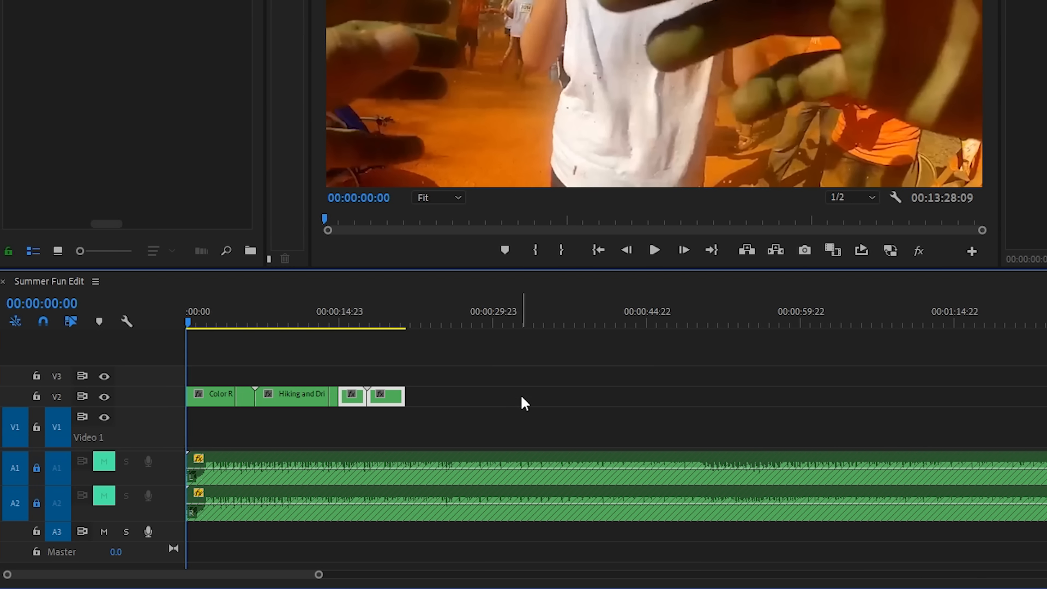
pyautogui.click(528, 396)
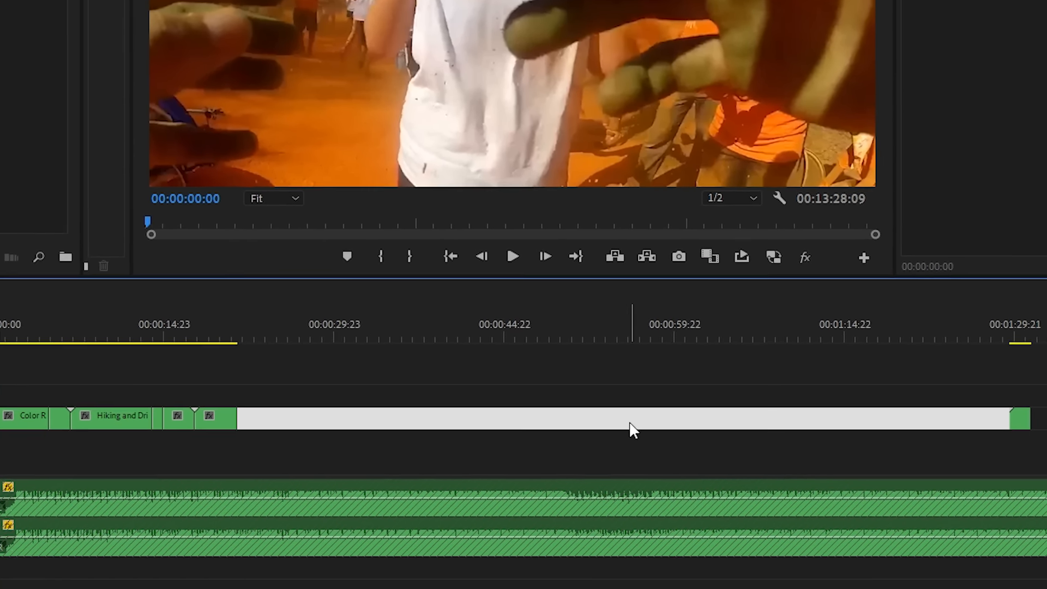
pyautogui.rightClick(634, 402)
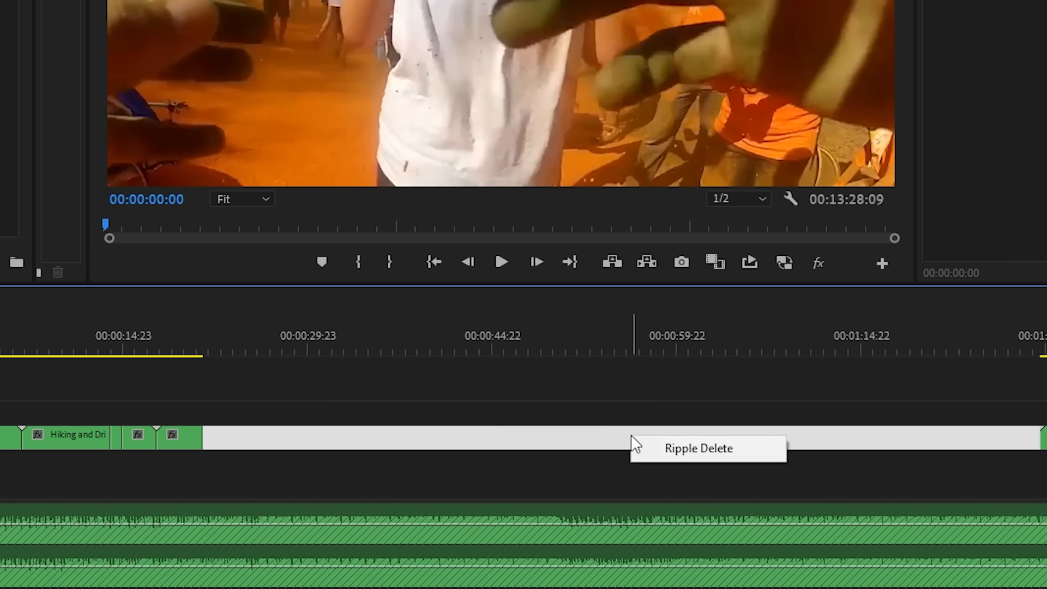
pyautogui.click(666, 448)
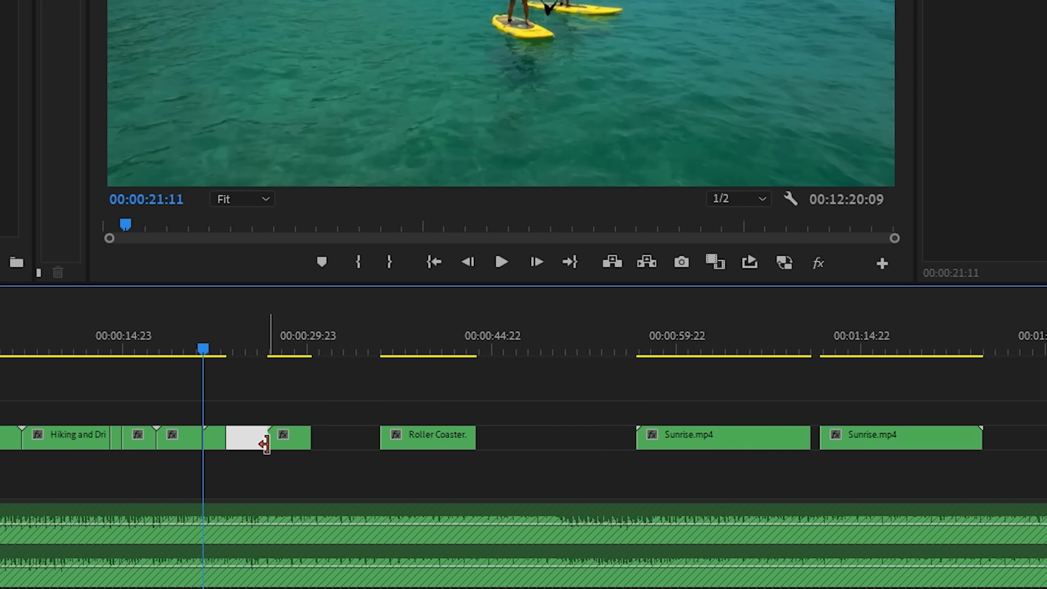
# Delete the V2 gaps before each Roller Coaster clip and before the first Sunrise clip.
pyautogui.press('Delete')
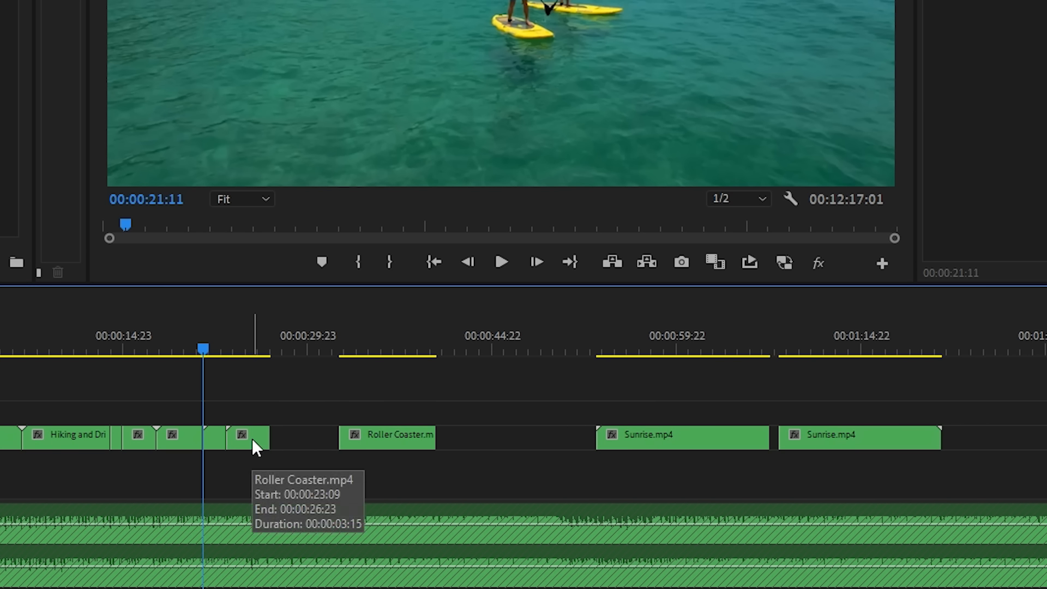
pyautogui.click(303, 440)
pyautogui.press('Delete')
pyautogui.click(440, 445)
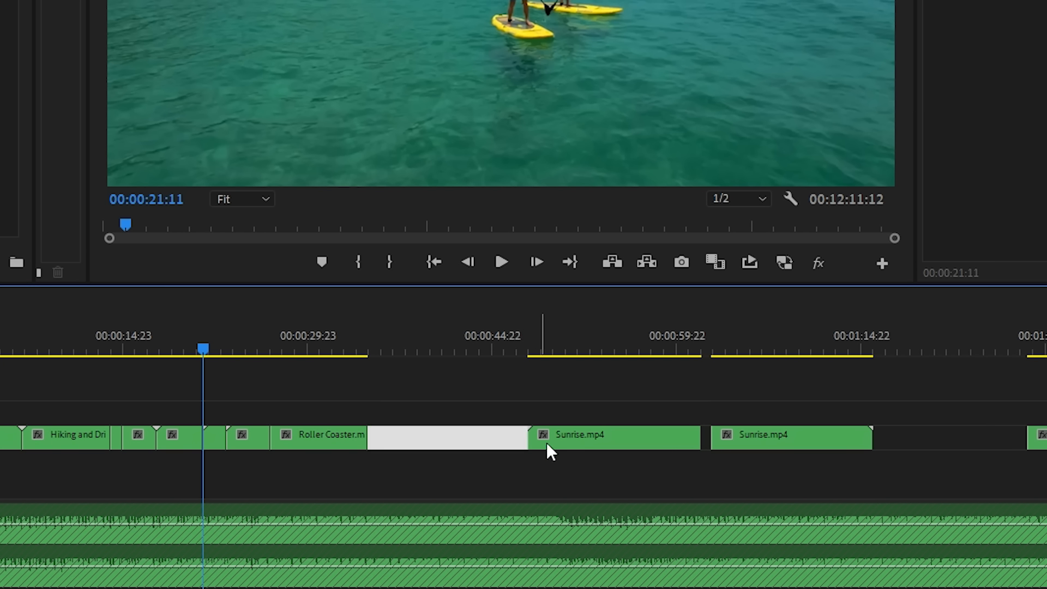
pyautogui.press('Delete')
# Delete the remaining V2 gaps from the first Sunrise clip through to the Pexels Videos 1722697 clip.
pyautogui.click(545, 431)
pyautogui.press('Delete')
pyautogui.click(736, 442)
pyautogui.press('Delete')
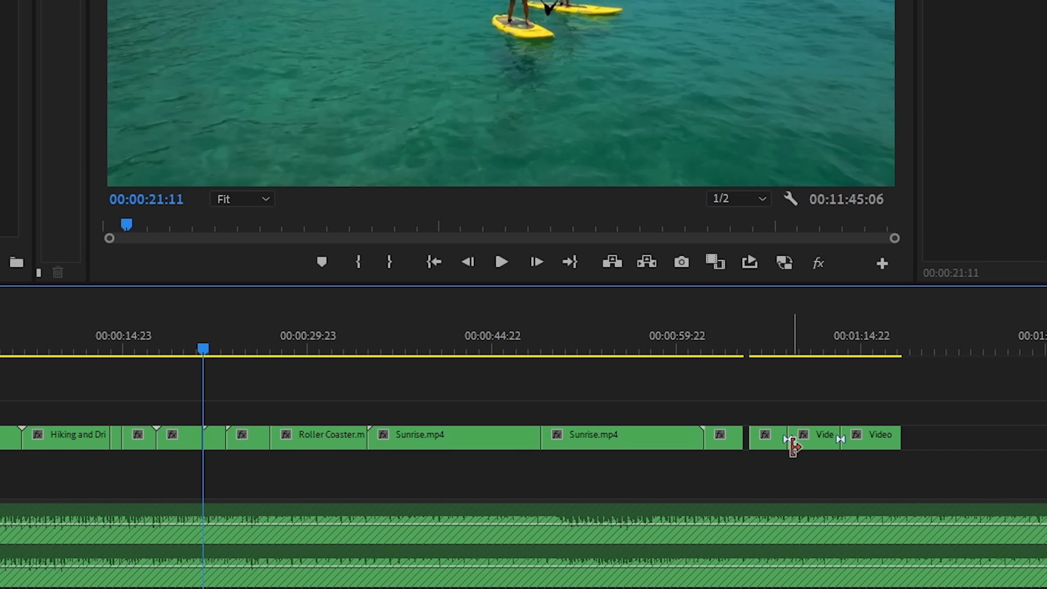
pyautogui.click(746, 437)
pyautogui.press('Delete')
pyautogui.click(940, 441)
pyautogui.press('Delete')
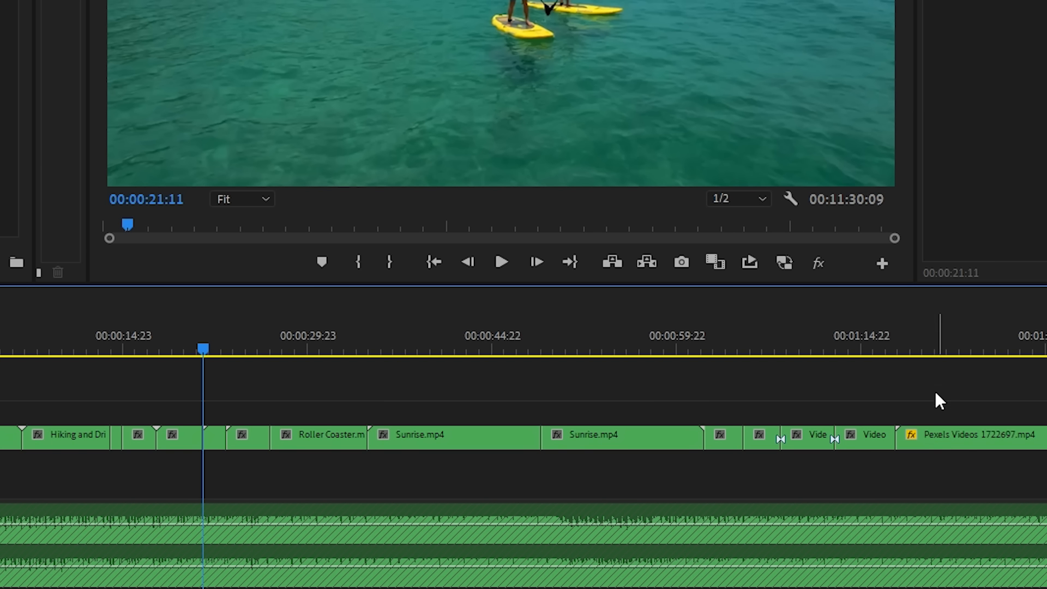
# Delete the V2 gaps after Pexels Videos 1722697, after the People clip and after Pexels Videos 5026.
pyautogui.hscroll(5, 916, 388)
pyautogui.hscroll(6, 897, 387)
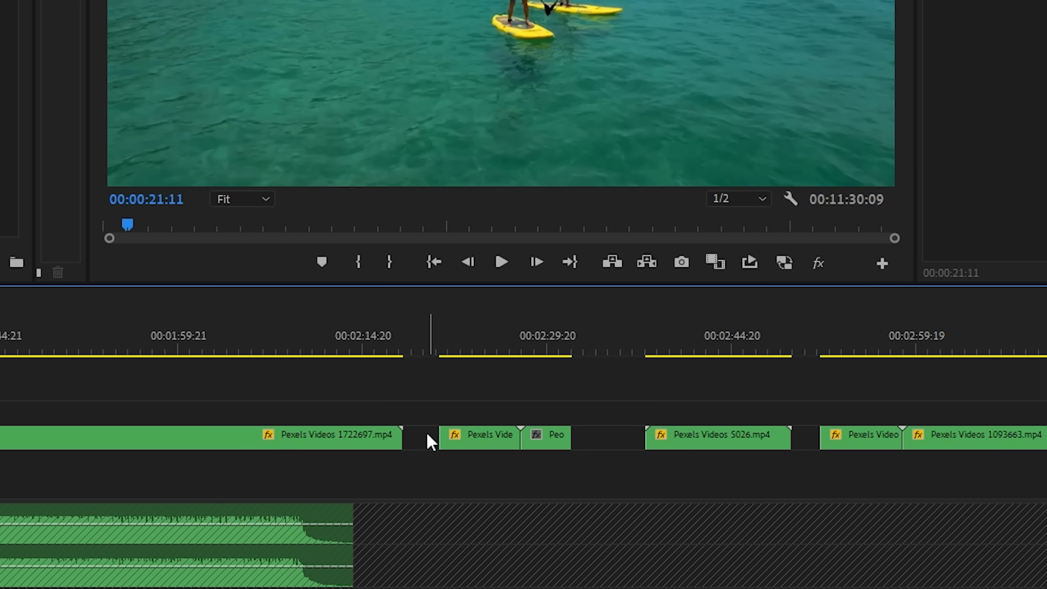
pyautogui.click(429, 441)
pyautogui.press('Delete')
pyautogui.click(594, 441)
pyautogui.press('Delete')
pyautogui.click(695, 437)
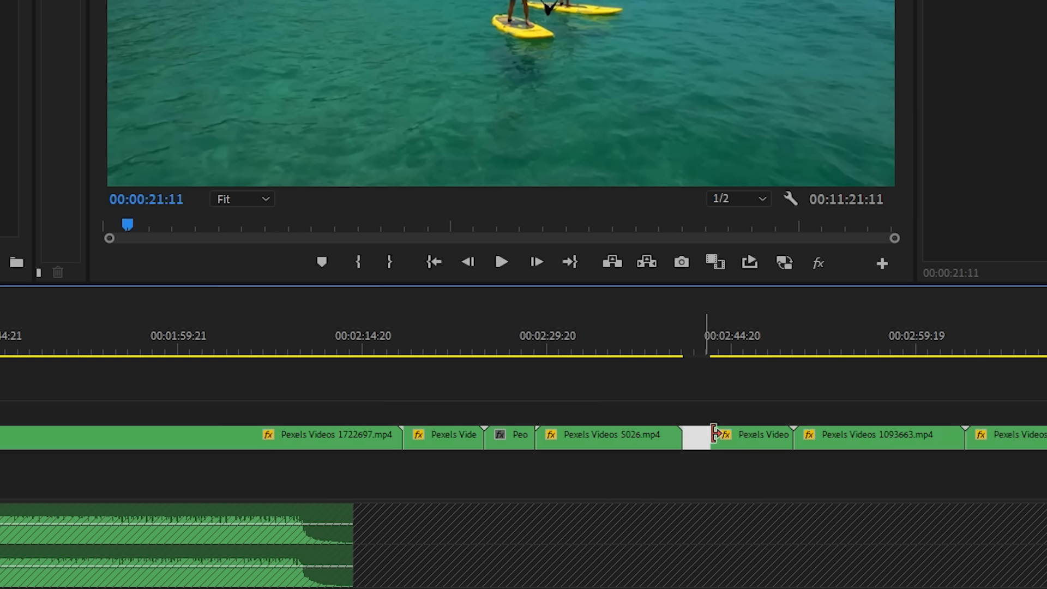
pyautogui.press('Delete')
# Check that the whole V2 edit is continuous and play a few seconds of the Pexels Videos 1722697 clip.
pyautogui.hscroll(4, 688, 413)
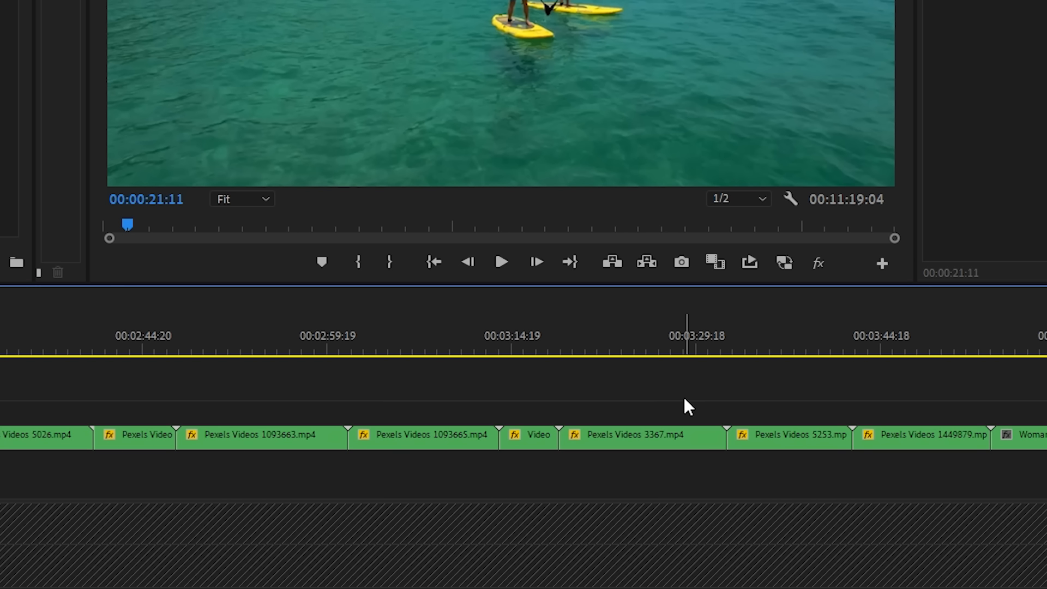
pyautogui.press('-')
pyautogui.press('-')
pyautogui.press('-')
pyautogui.press('-')
pyautogui.press('=')
pyautogui.press('=')
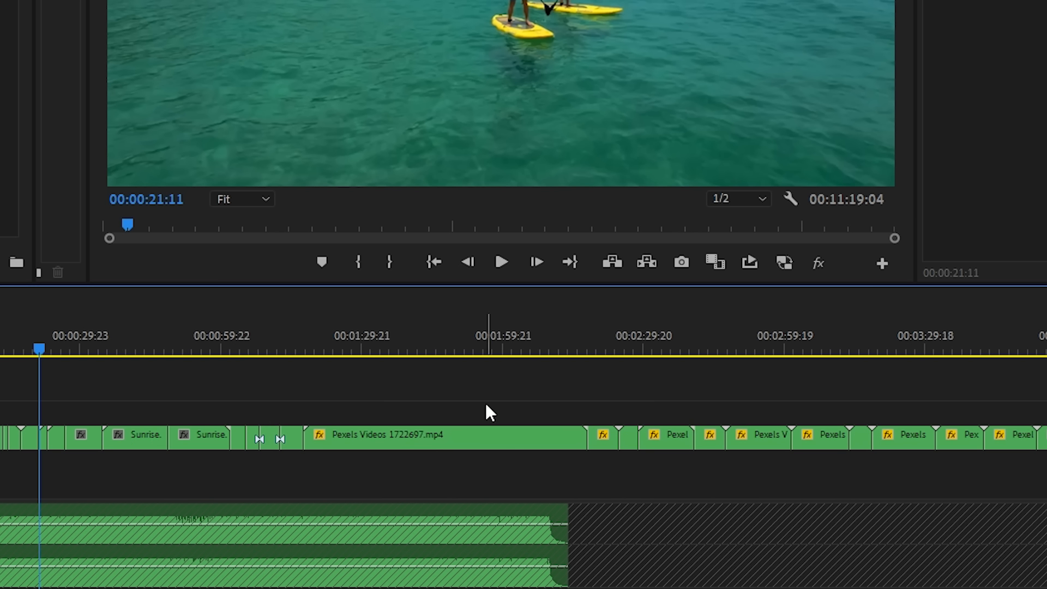
pyautogui.click(313, 351)
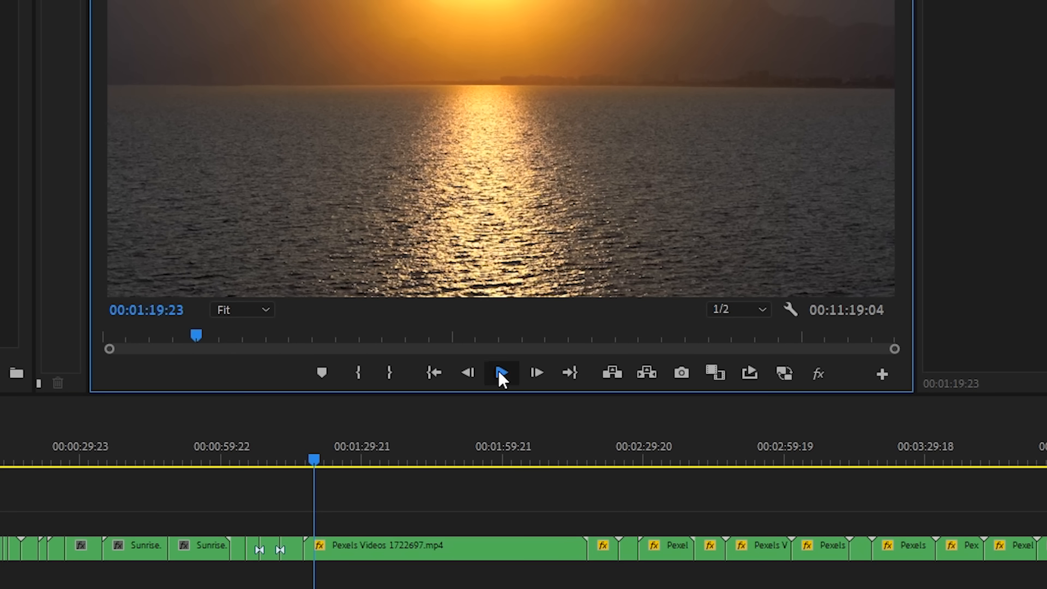
pyautogui.click(501, 262)
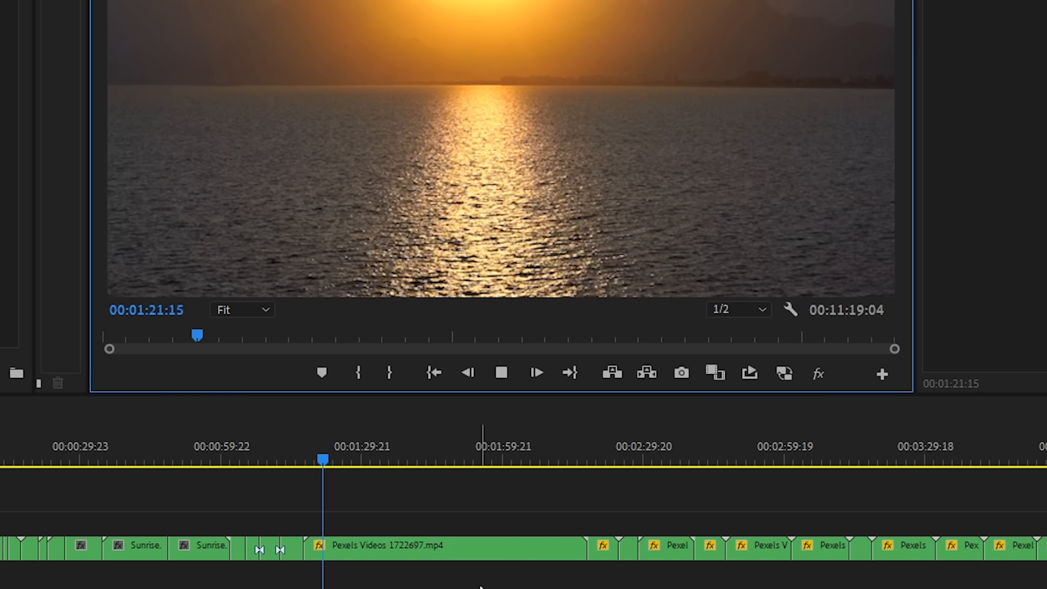
pyautogui.click(501, 372)
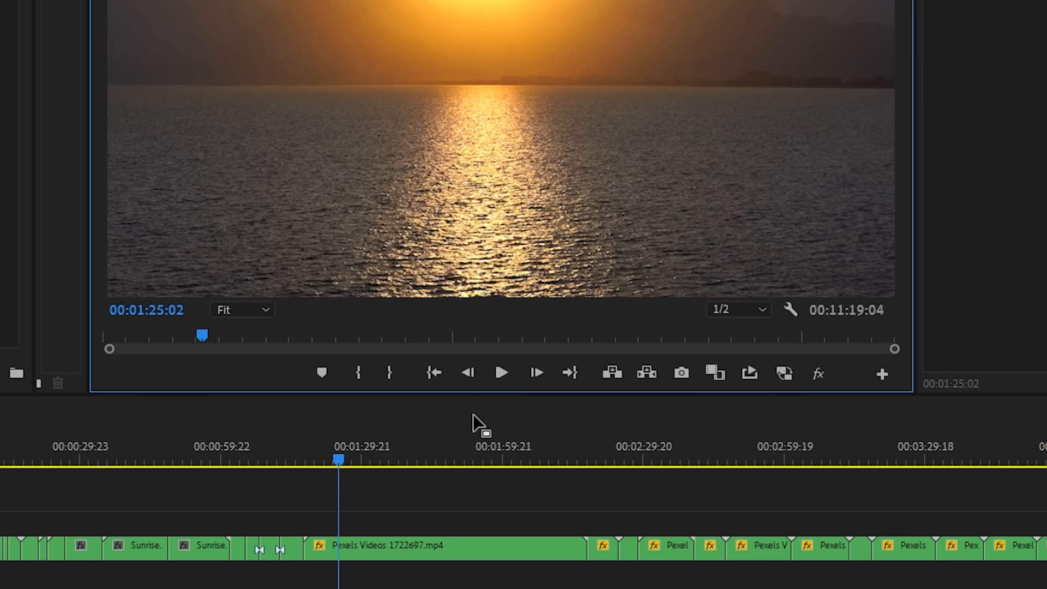
# Set the speed of the long Pexels Videos 1722697 clip on V2 to 600% and play it from its beginning.
pyautogui.press('=')
pyautogui.click(694, 501)
pyautogui.press('=')
pyautogui.scroll(-3, 683, 500)
pyautogui.rightClick(552, 543)
pyautogui.click(630, 436)
pyautogui.write('600')
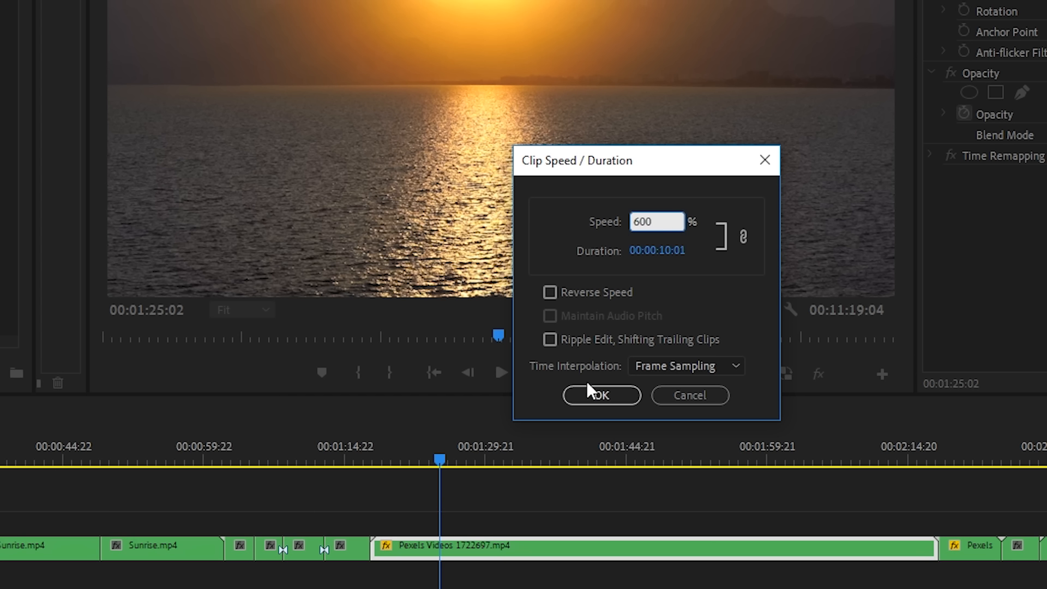
pyautogui.click(603, 395)
pyautogui.click(375, 460)
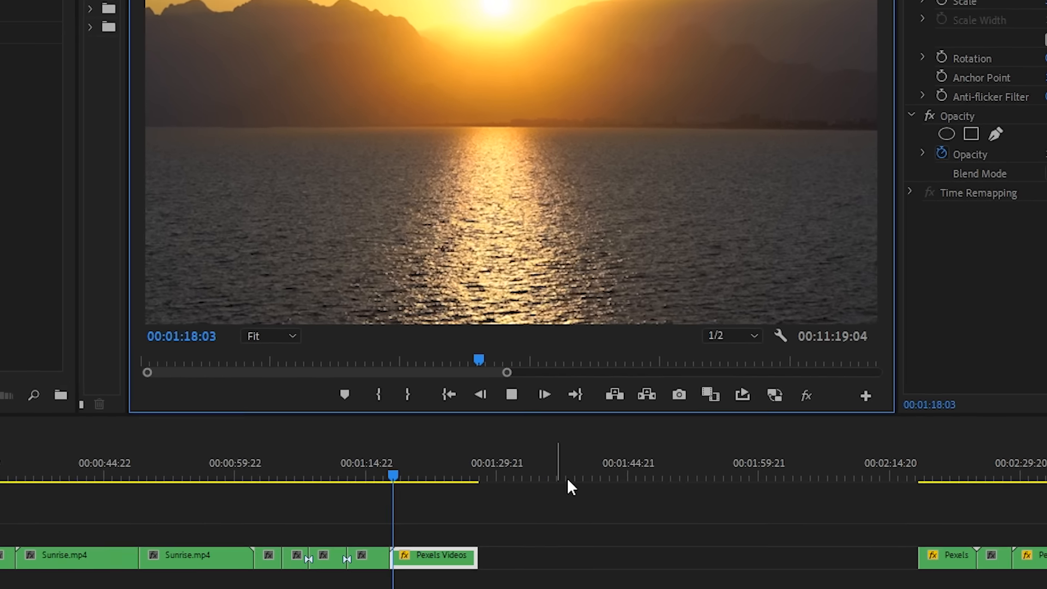
pyautogui.press('space')
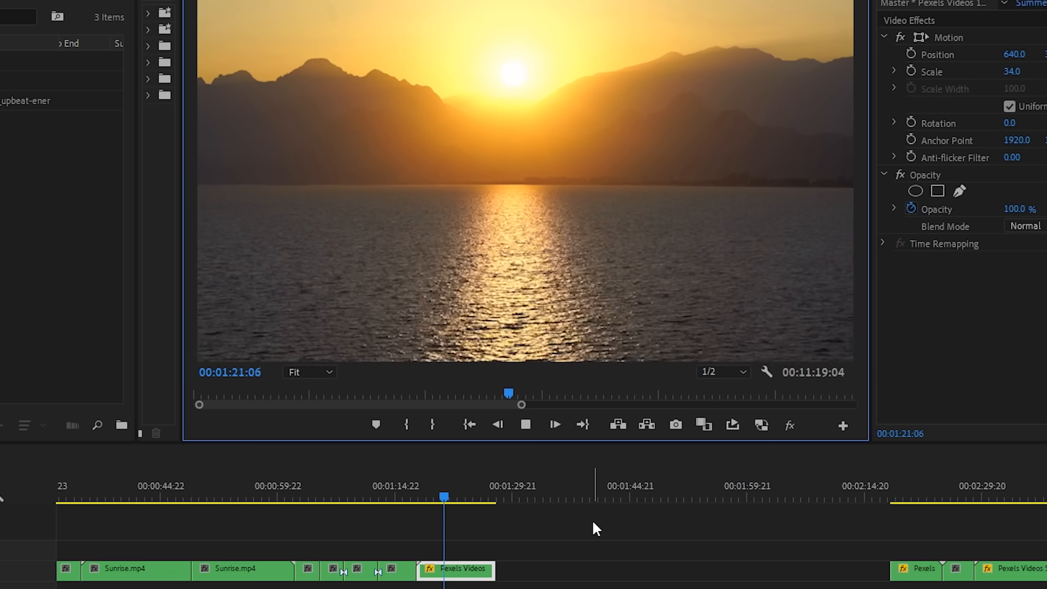
# Increase the speed of the Pexels Videos 1722697 clip to 1000% and play it.
pyautogui.rightClick(455, 570)
pyautogui.click(520, 475)
pyautogui.write('100.')
pyautogui.write('000')
pyautogui.click(609, 443)
pyautogui.press('space')
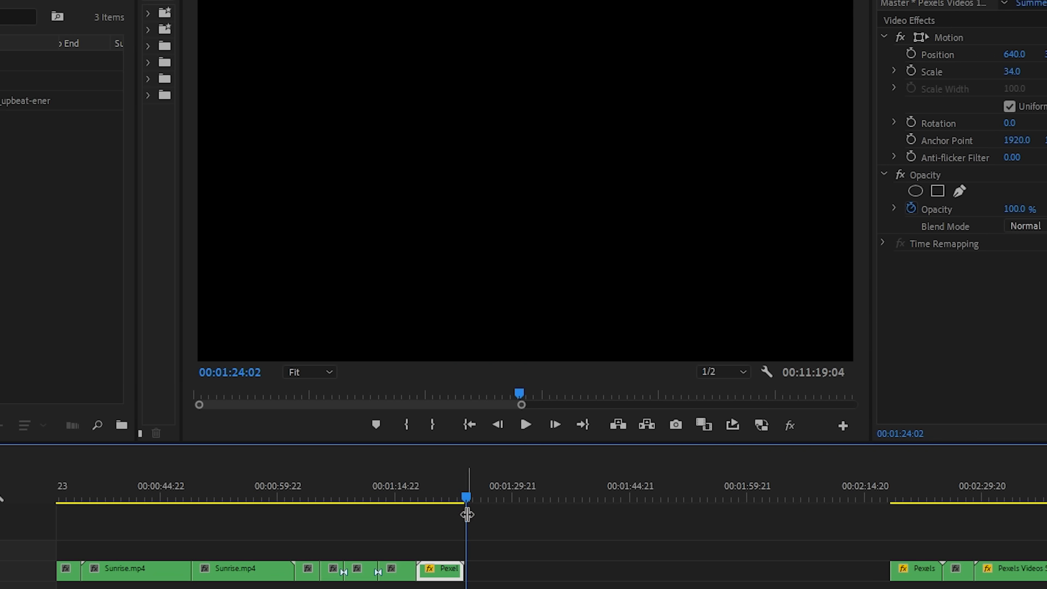
# Trim the end of the Pexels Videos 1722697 clip to about 00:01:23:04 and delete the gap behind it.
pyautogui.click(459, 496)
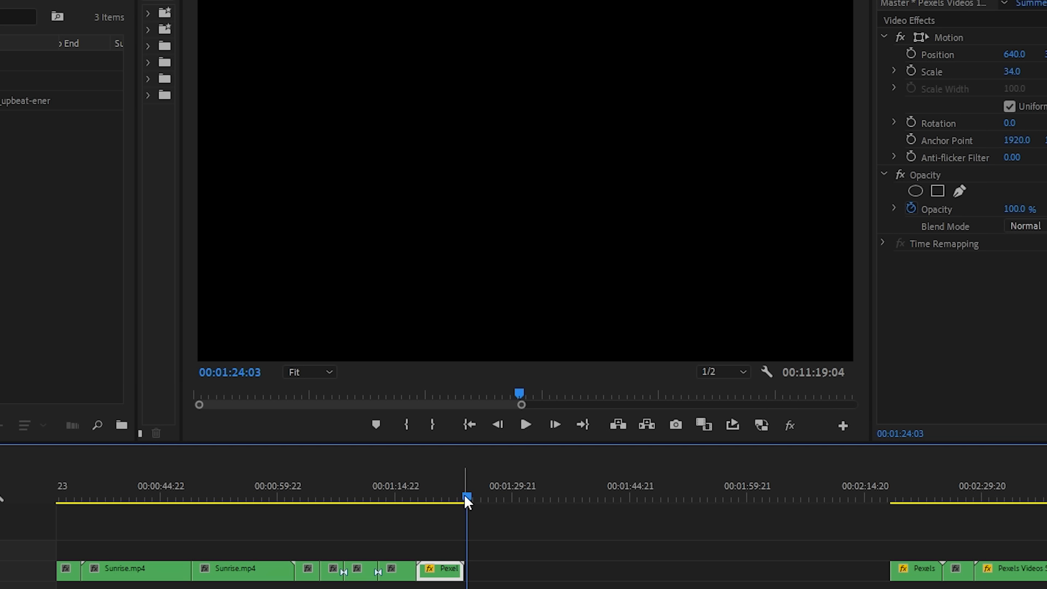
pyautogui.moveTo(466, 499); pyautogui.dragTo(455, 497)
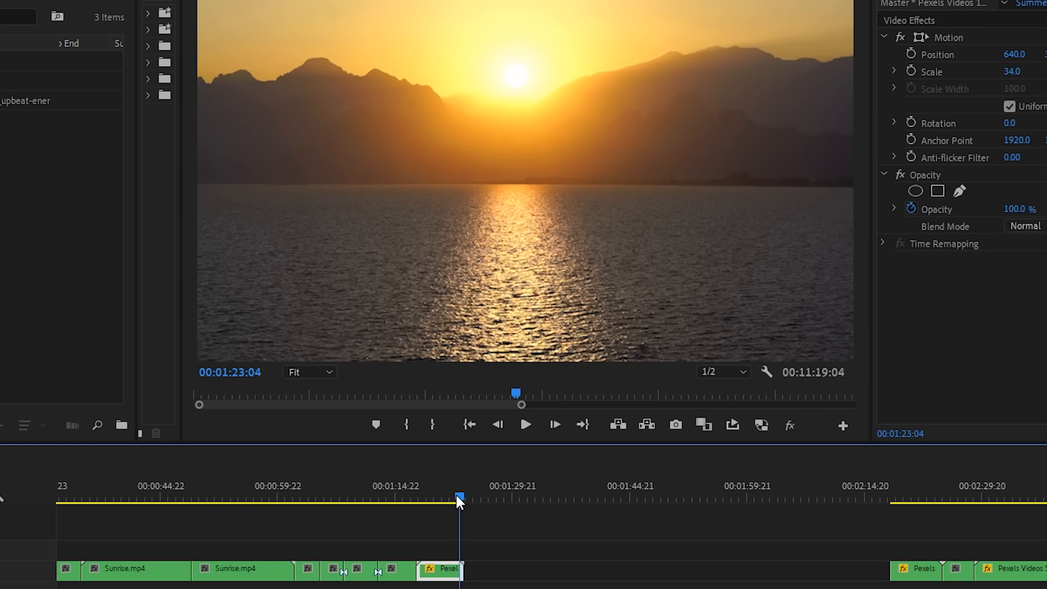
pyautogui.moveTo(458, 569); pyautogui.dragTo(457, 571)
pyautogui.click(524, 571)
pyautogui.press('Delete')
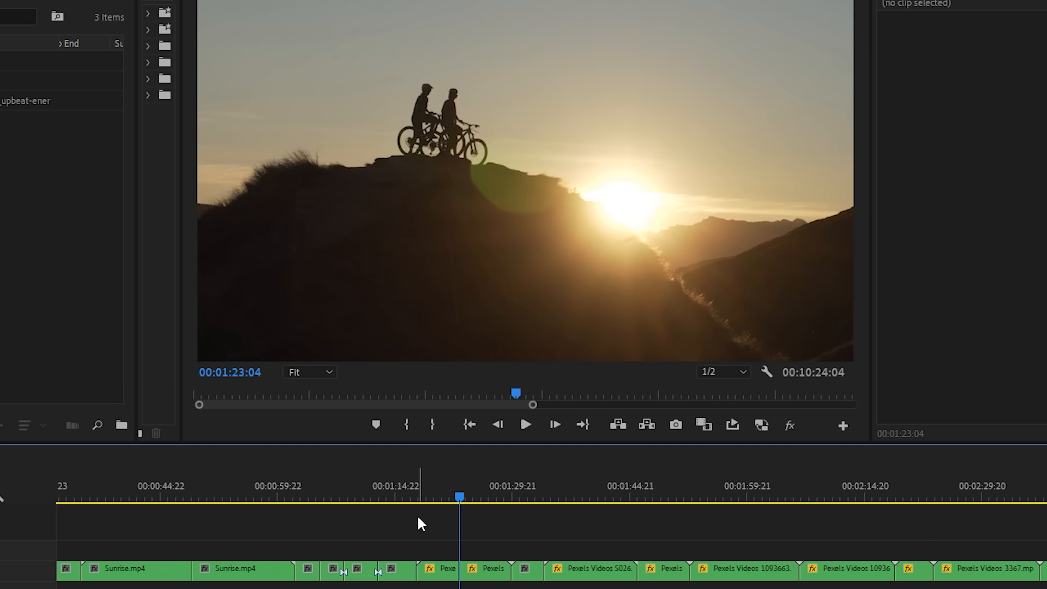
# Play the transition from Roller Coaster into the first Sunrise clip and set that Sunrise clip's speed to 300%.
pyautogui.scroll(5, 417, 515)
pyautogui.moveTo(380, 493); pyautogui.dragTo(344, 508)
pyautogui.press('space')
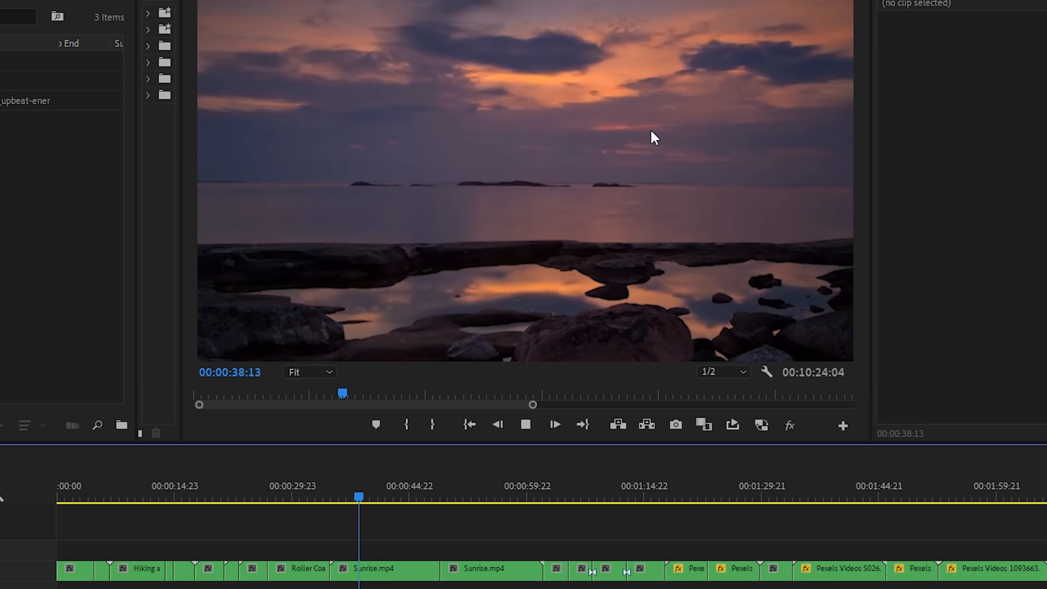
pyautogui.press('space')
pyautogui.rightClick(406, 577)
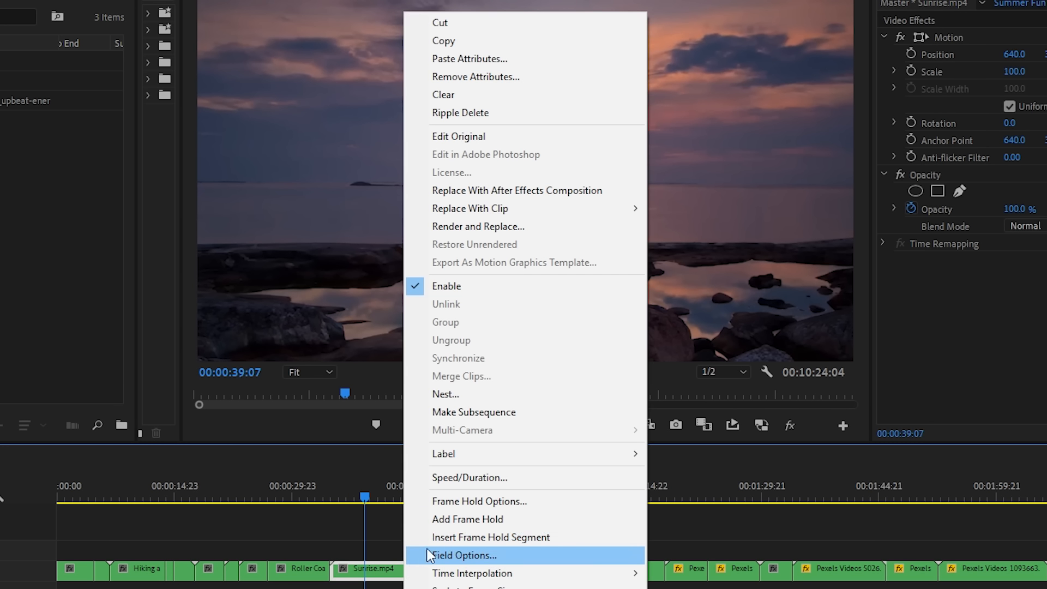
pyautogui.click(467, 474)
pyautogui.write('300')
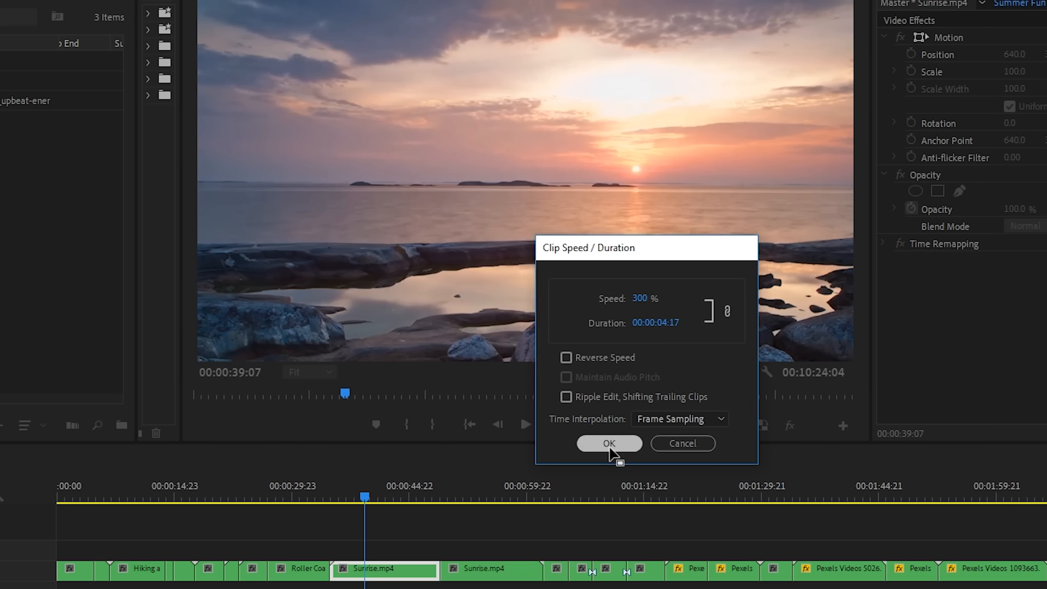
pyautogui.click(610, 444)
# Set the speed of the second Sunrise clip to 300%.
pyautogui.rightClick(485, 566)
pyautogui.click(534, 478)
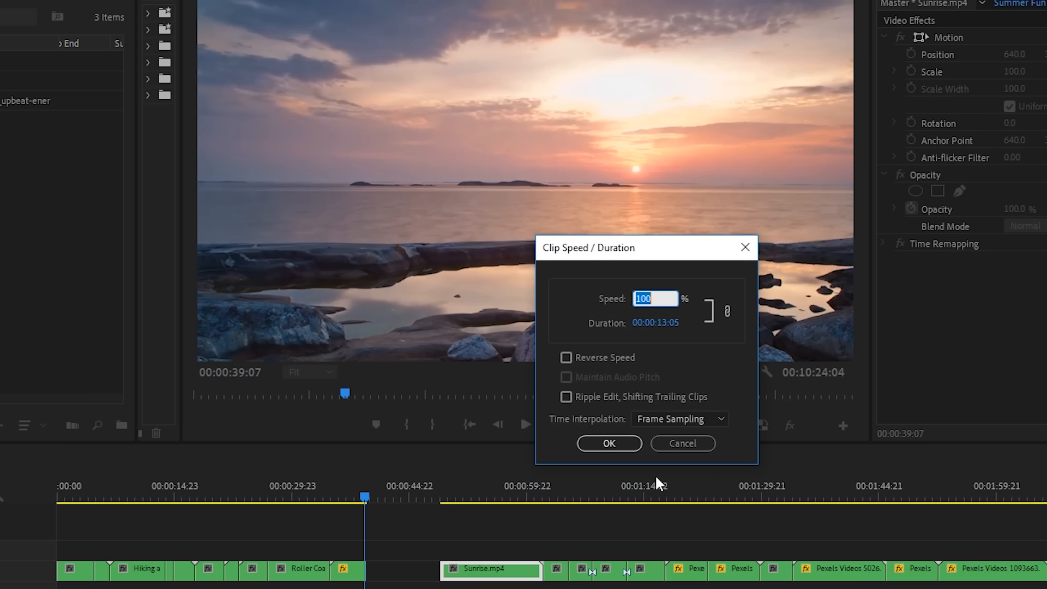
pyautogui.write('300')
pyautogui.press('Return')
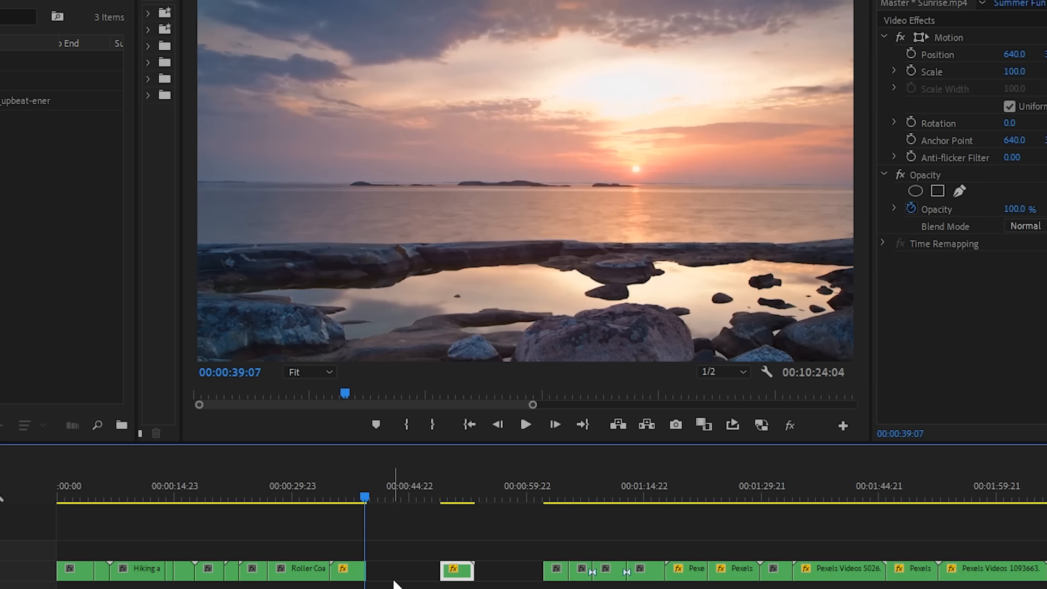
# Delete the V2 gaps behind both Sunrise clips and play the shortened section.
pyautogui.click(415, 570)
pyautogui.press('Delete')
pyautogui.click(441, 568)
pyautogui.press('Delete')
pyautogui.click(337, 494)
pyautogui.press('space')
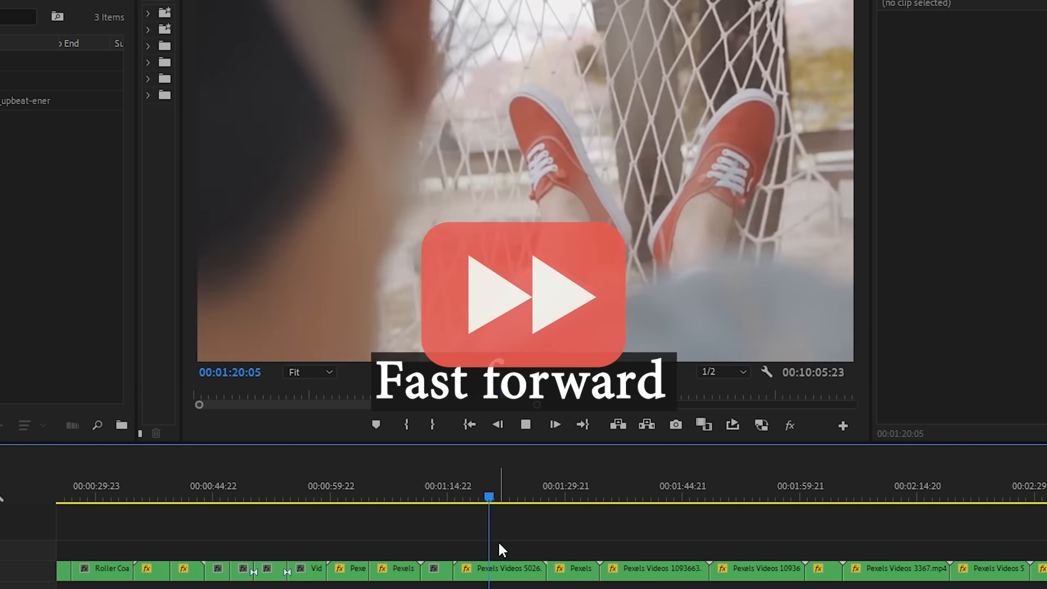
# Trim both ends of the Pexels Videos 5026 hammock clip to keep only a piece about 2 seconds long.
pyautogui.moveTo(455, 570)
pyautogui.mouseDown()
pyautogui.moveTo(490, 570)
pyautogui.moveTo(467, 570)
pyautogui.mouseUp()
pyautogui.hotkey('ctrl', 'z')
pyautogui.scroll(4, 565, 509)
pyautogui.click(358, 497)
pyautogui.scroll(-4, 663, 569)
pyautogui.click(436, 495)
pyautogui.press('space')
pyautogui.press('space')
pyautogui.moveTo(520, 570); pyautogui.dragTo(481, 570)
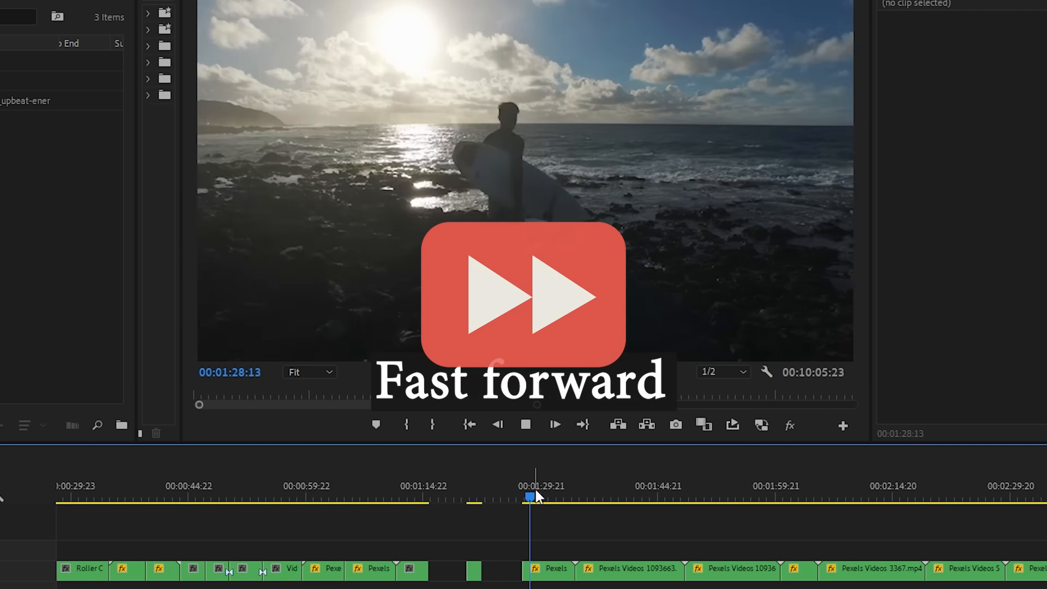
# Trim the end of the surfer clip and shorten the first Pexels Videos 1093663 clip at both ends.
pyautogui.moveTo(574, 570); pyautogui.dragTo(556, 571)
pyautogui.click(616, 497)
pyautogui.press('space')
pyautogui.click(579, 493)
pyautogui.moveTo(684, 570); pyautogui.dragTo(630, 570)
pyautogui.hotkey('ctrl', 'z')
# Trim both ends of the second Pexels Videos 1093663 clip and delete the gap between the two pieces.
pyautogui.moveTo(685, 570); pyautogui.dragTo(703, 571)
pyautogui.click(705, 497)
pyautogui.moveTo(779, 570); pyautogui.dragTo(726, 571)
pyautogui.click(662, 571)
pyautogui.press('Delete')
pyautogui.click(624, 498)
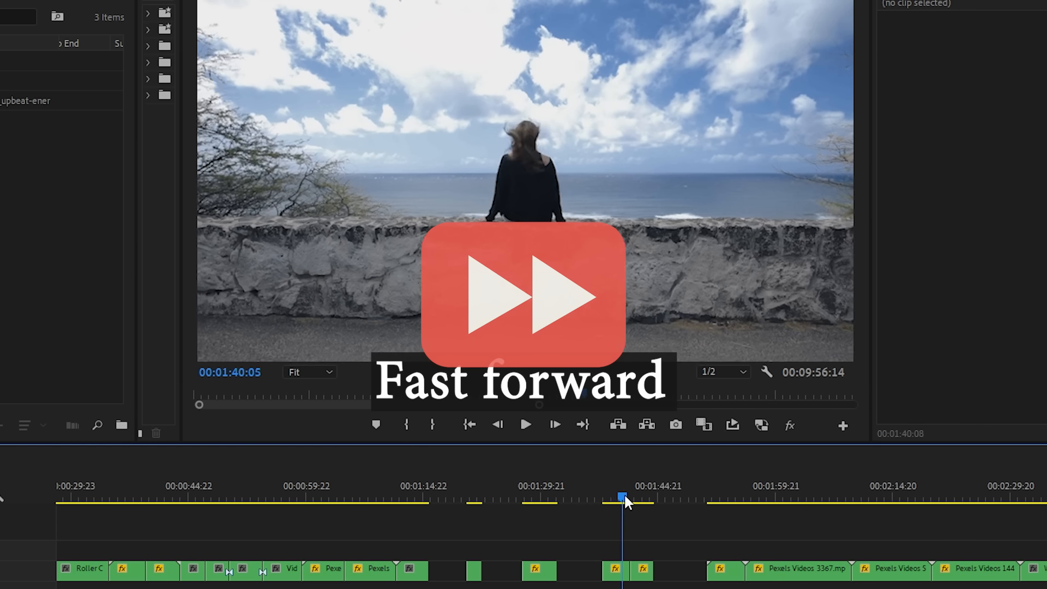
# Trim the start and end of the Pexels Videos 3367 motocross clip to keep a piece about 4 seconds long.
pyautogui.click(755, 497)
pyautogui.press('space')
pyautogui.press('space')
pyautogui.click(750, 497)
pyautogui.press('space')
pyautogui.moveTo(850, 571); pyautogui.dragTo(775, 570)
pyautogui.press('space')
pyautogui.moveTo(746, 571); pyautogui.dragTo(750, 570)
pyautogui.click(750, 497)
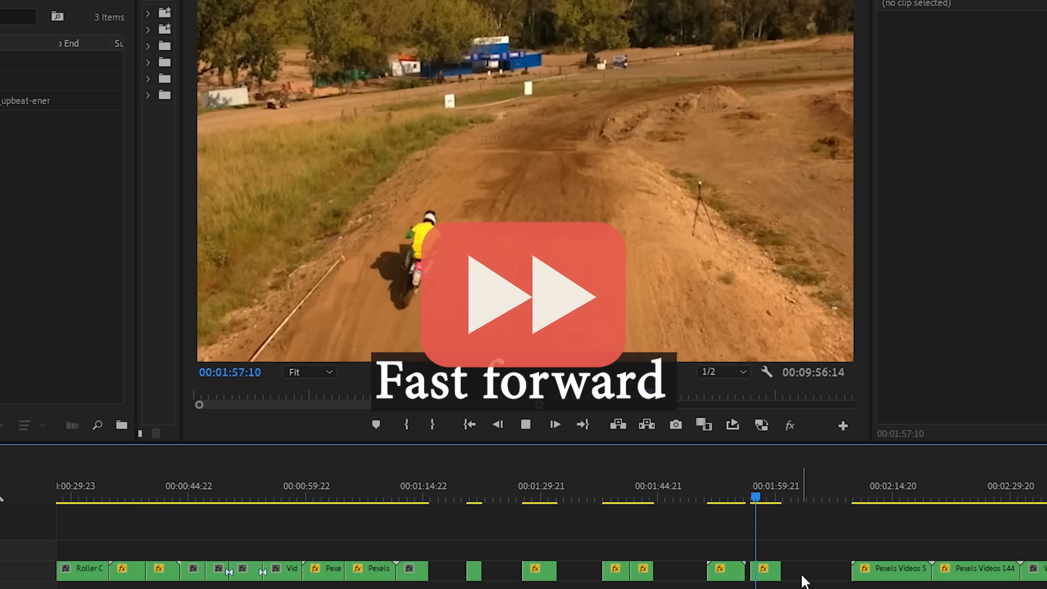
# Shorten the two Pexels clips after the motocross clip at both ends, keeping only about 2 to 3 seconds of each.
pyautogui.click(853, 497)
pyautogui.moveTo(853, 570); pyautogui.dragTo(878, 570)
pyautogui.click(931, 498)
pyautogui.moveTo(930, 570)
pyautogui.mouseDown()
pyautogui.moveTo(900, 570)
pyautogui.moveTo(942, 570)
pyautogui.mouseUp()
pyautogui.press('space')
pyautogui.press('space')
pyautogui.click(959, 497)
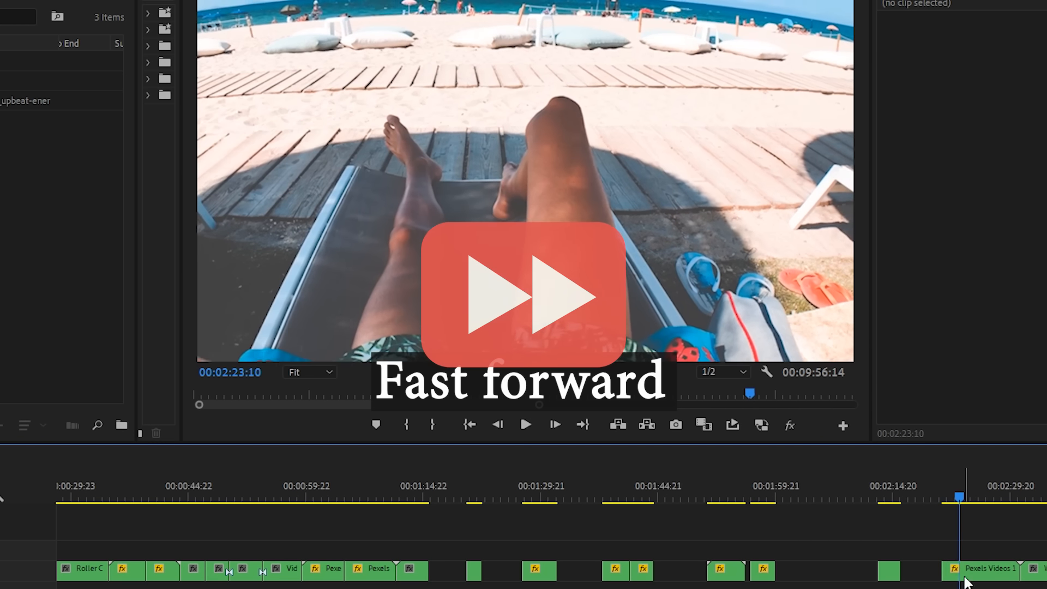
pyautogui.moveTo(1018, 570); pyautogui.dragTo(959, 570)
# Trim the start of the first Woman Stretching Near A Cliff clip and delete the second piece.
pyautogui.click(1009, 497)
pyautogui.press('-')
pyautogui.press('=')
pyautogui.click(934, 498)
pyautogui.moveTo(743, 570); pyautogui.dragTo(759, 571)
pyautogui.click(804, 497)
pyautogui.click(867, 568)
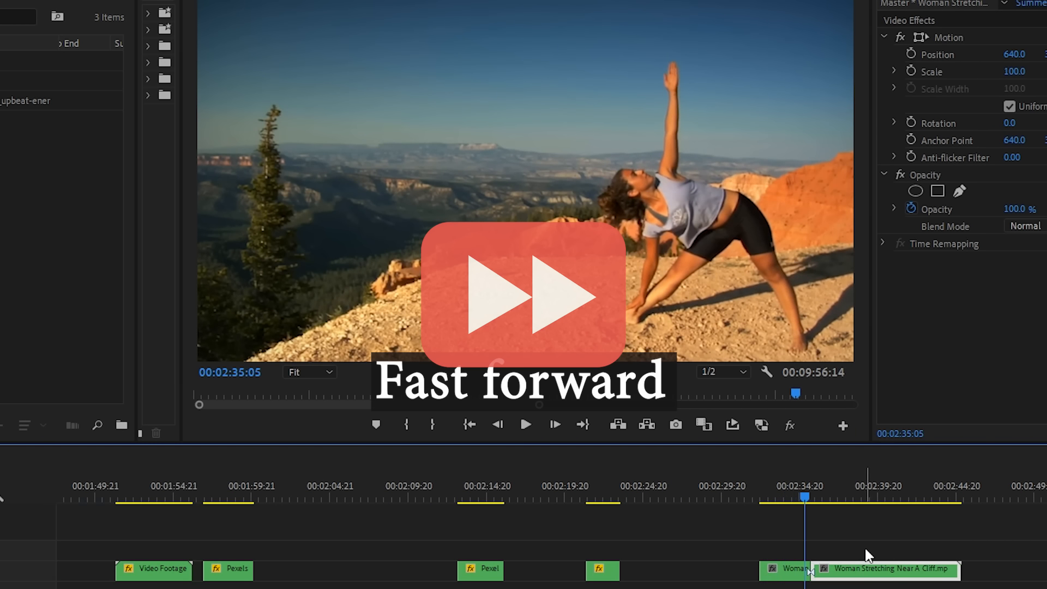
pyautogui.press('Delete')
# Delete the V2 gaps around the short hammock clip, after the surfer clip and before the Video Footage clip.
pyautogui.press('-')
pyautogui.click(682, 497)
pyautogui.click(407, 570)
pyautogui.press('Delete')
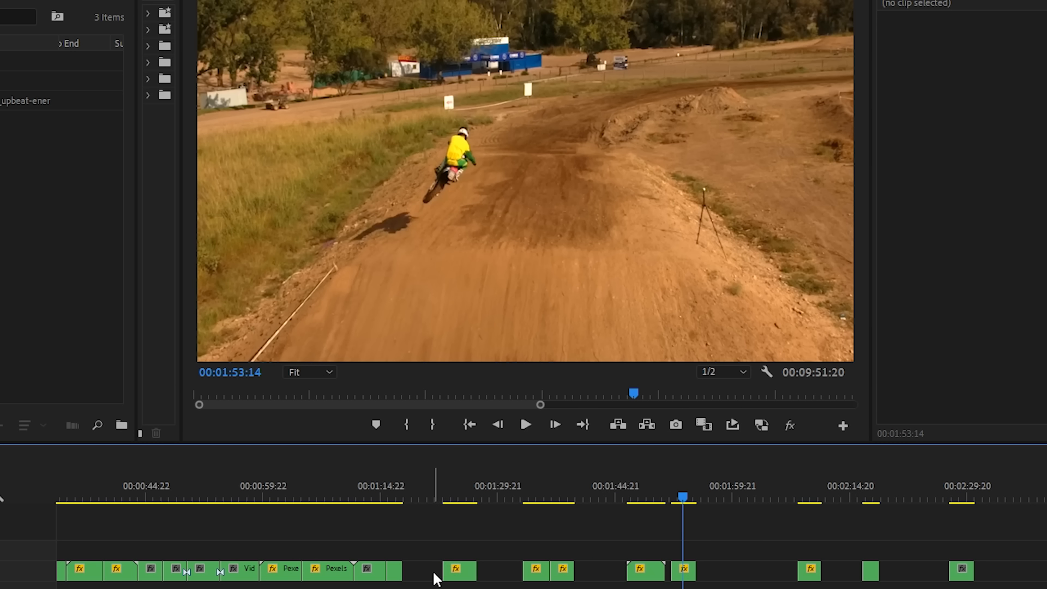
pyautogui.click(433, 570)
pyautogui.press('Delete')
pyautogui.click(453, 570)
pyautogui.press('Delete')
pyautogui.click(523, 572)
pyautogui.press('Delete')
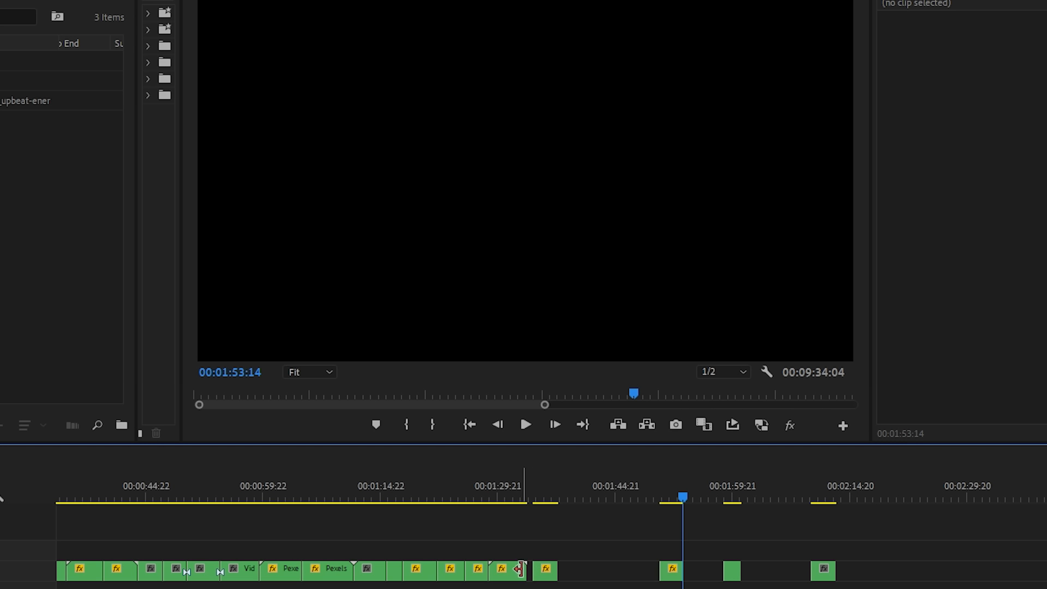
# Delete the remaining V2 gaps from the Video Footage clip through to the Woman Stretching Near A Cliff clip.
pyautogui.click(528, 570)
pyautogui.press('Delete')
pyautogui.click(595, 578)
pyautogui.press('Delete')
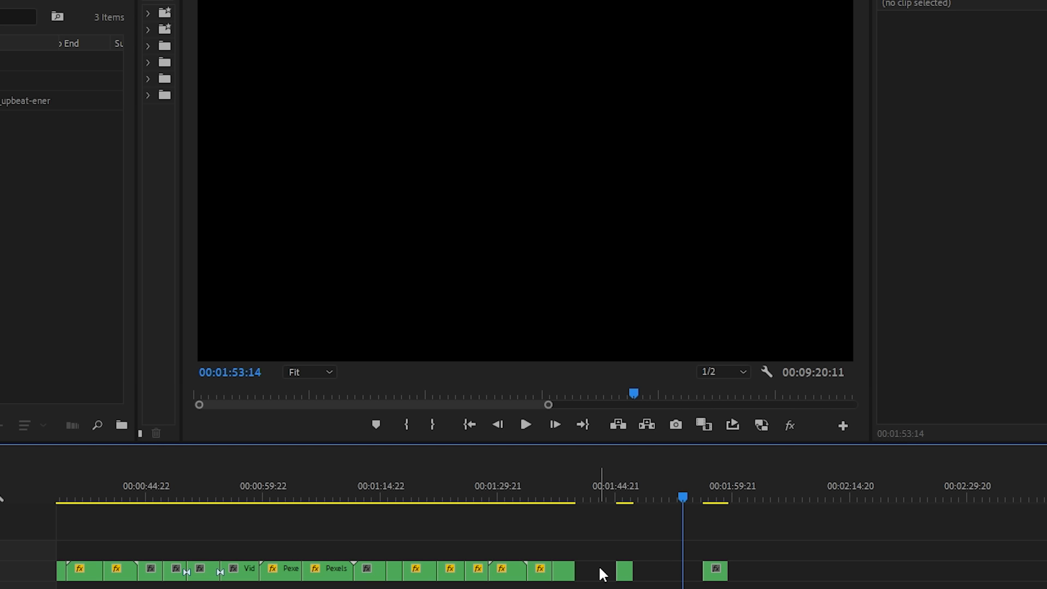
pyautogui.click(598, 571)
pyautogui.press('Delete')
pyautogui.click(623, 577)
pyautogui.press('Delete')
pyautogui.press('-')
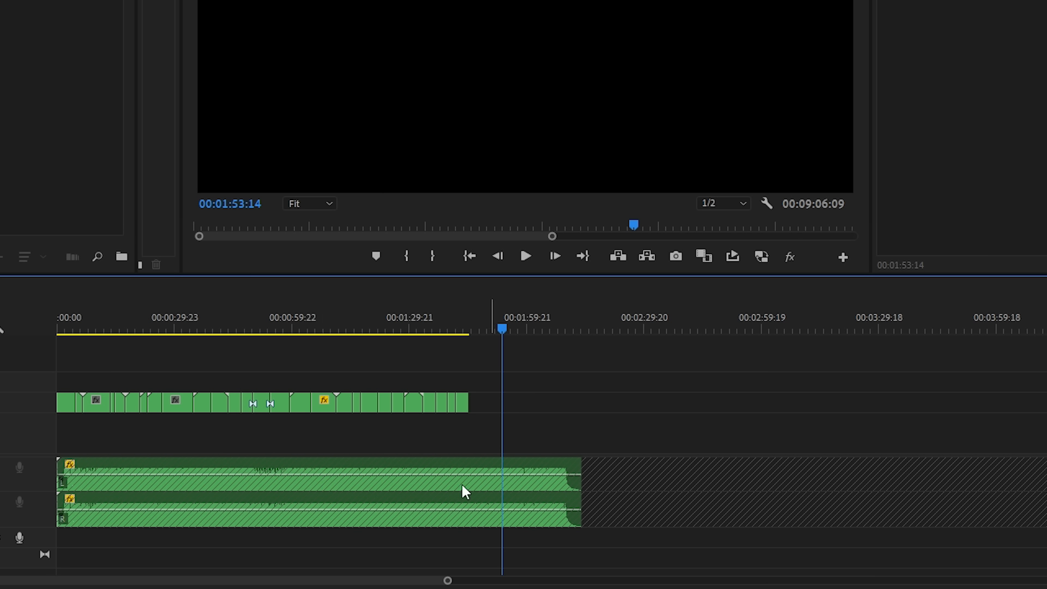
# Raise the two Sunrise clips and the Pexels Videos 1722697 clip from V2 to V3.
pyautogui.press('Home')
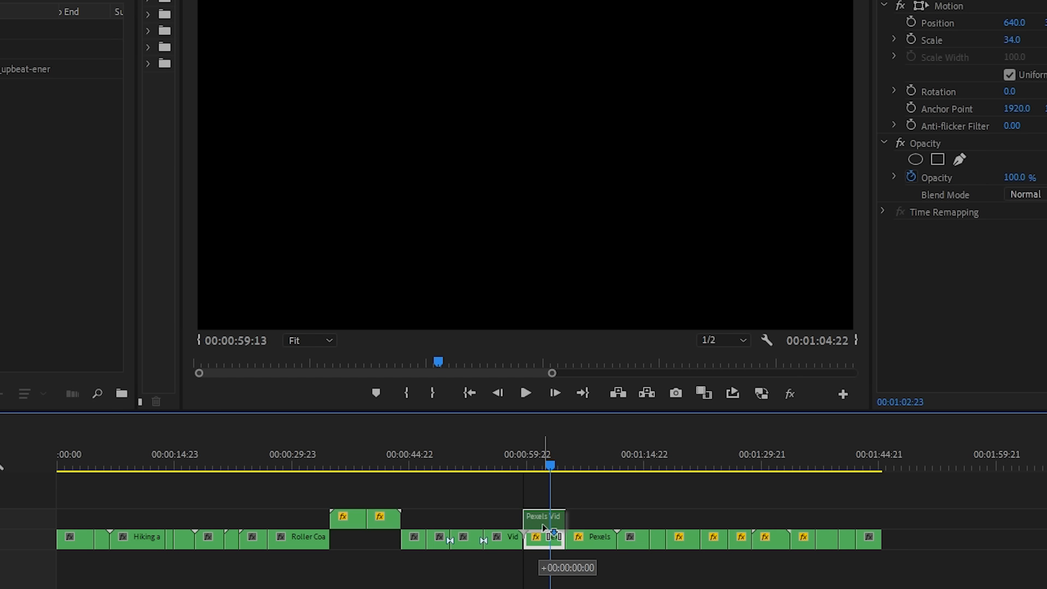
pyautogui.moveTo(543, 522); pyautogui.dragTo(545, 519)
pyautogui.moveTo(577, 463); pyautogui.dragTo(641, 467)
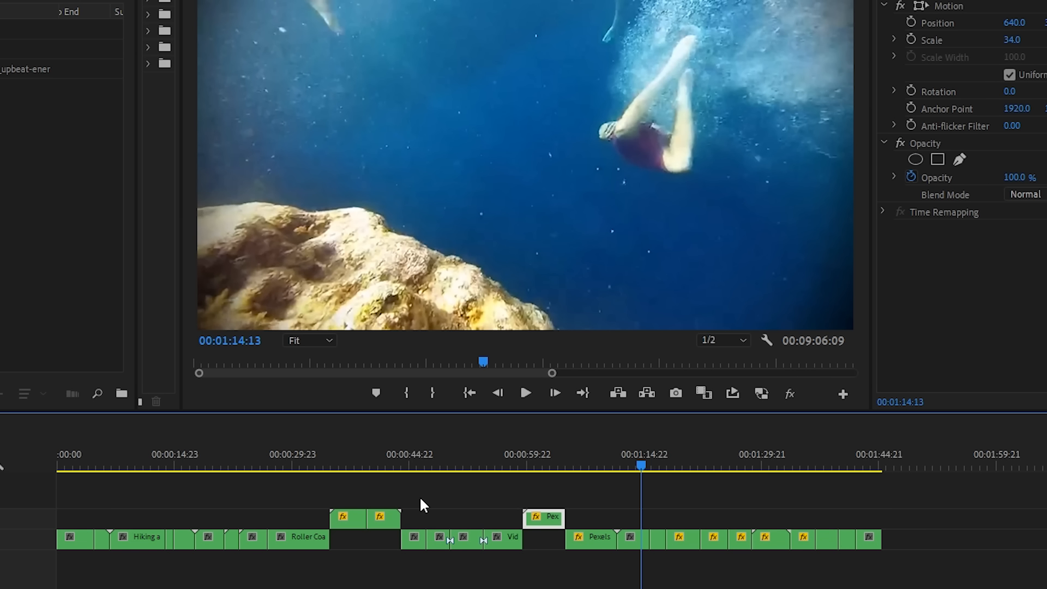
# Shift the V2 clips to open a gap and move the underwater diving clip into it at about 00:00:21.
pyautogui.moveTo(411, 464); pyautogui.dragTo(210, 487)
pyautogui.click(889, 507)
pyautogui.moveTo(899, 499); pyautogui.dragTo(310, 541)
pyautogui.click(681, 510)
pyautogui.moveTo(684, 540); pyautogui.dragTo(241, 540)
pyautogui.moveTo(212, 467); pyautogui.dragTo(249, 487)
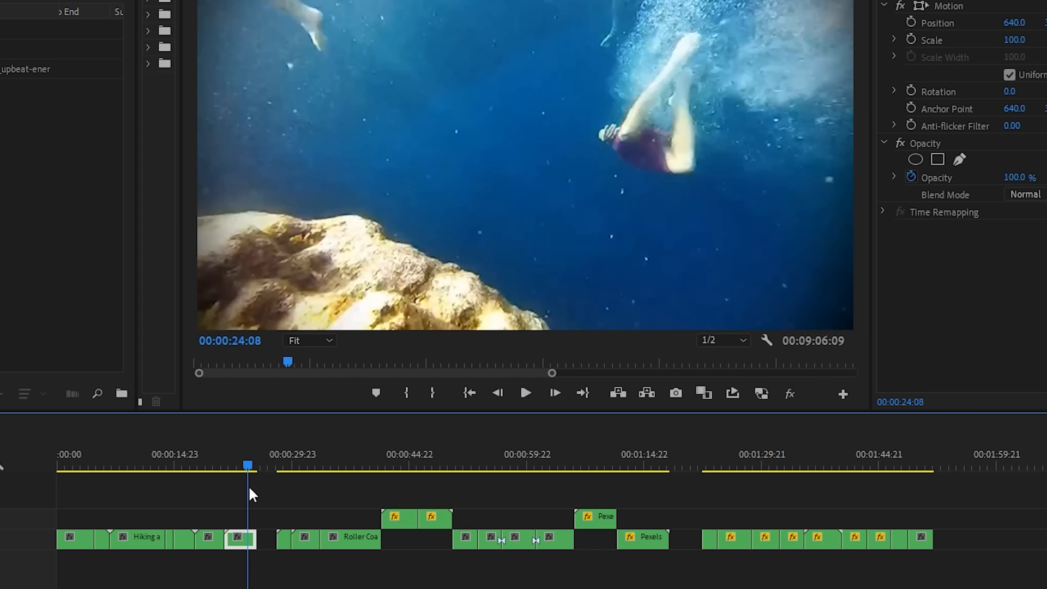
# Delete the gap left by the diving clip and move the short hammock clip past the end of the edit.
pyautogui.click(681, 542)
pyautogui.press('Delete')
pyautogui.moveTo(671, 467); pyautogui.dragTo(674, 497)
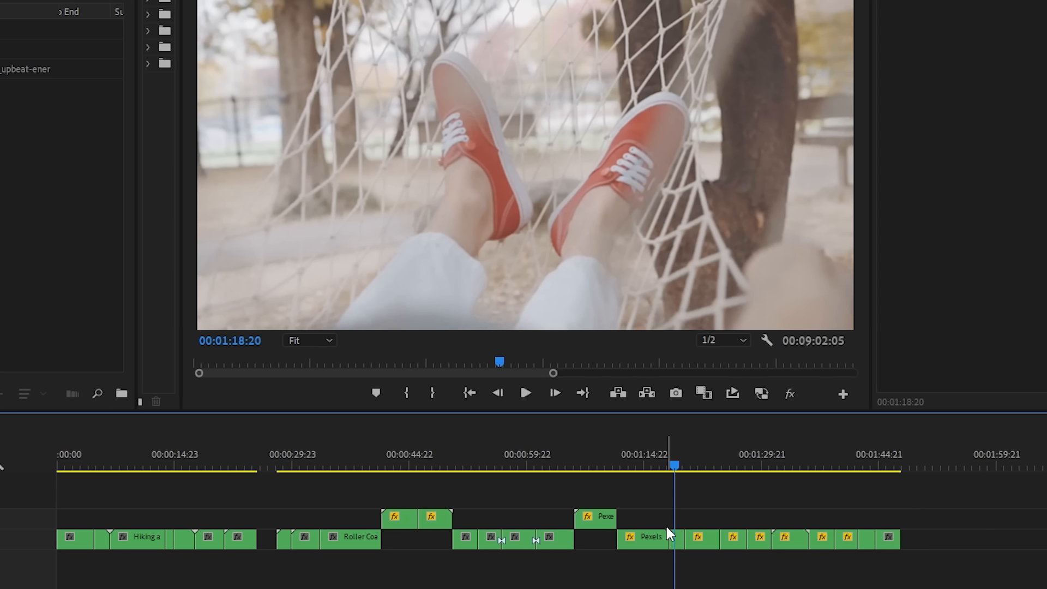
pyautogui.moveTo(676, 541); pyautogui.dragTo(940, 539)
pyautogui.moveTo(739, 469); pyautogui.dragTo(758, 499)
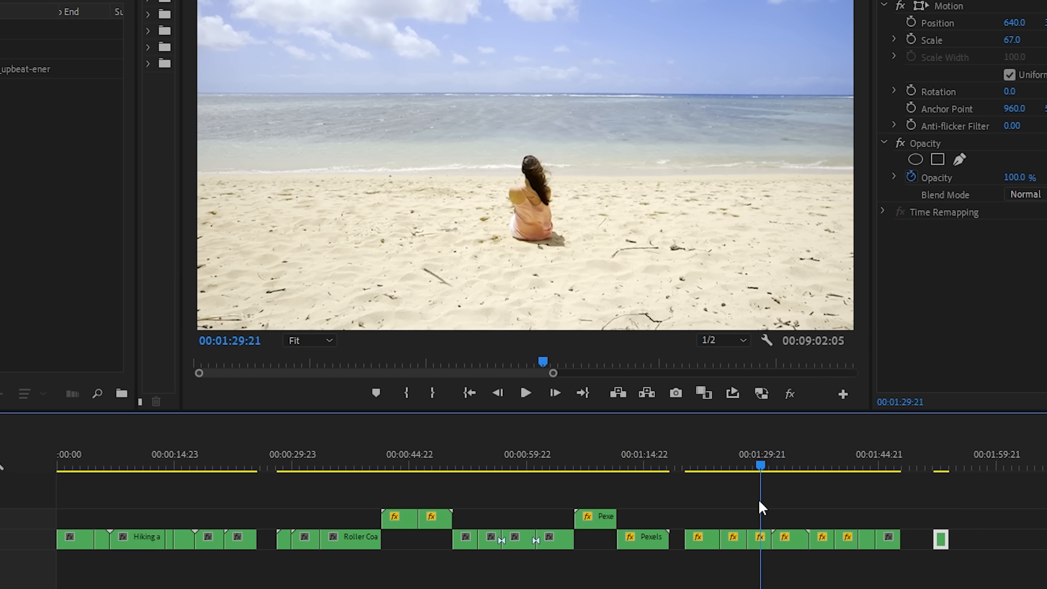
# Move the two Pexels Videos 1093663 clips behind the hammock clip and raise the Video Footage clip to V3.
pyautogui.click(753, 542)
pyautogui.moveTo(738, 549); pyautogui.dragTo(935, 546)
pyautogui.moveTo(761, 472); pyautogui.dragTo(794, 490)
pyautogui.click(790, 540)
pyautogui.moveTo(790, 545); pyautogui.dragTo(790, 518)
pyautogui.moveTo(818, 468); pyautogui.dragTo(857, 487)
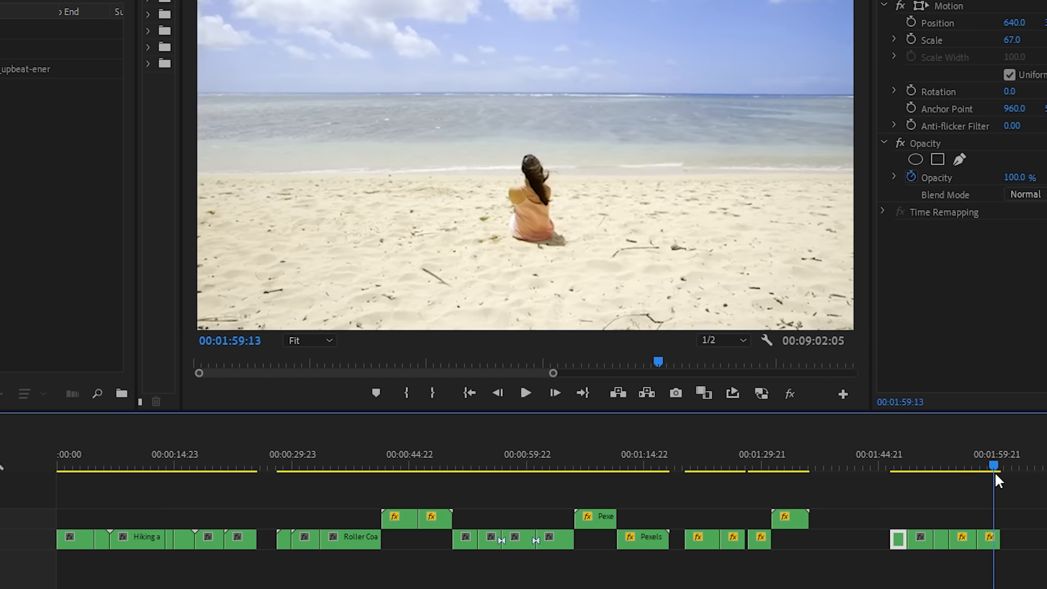
# Shift the sunset silhouette clip and the raised Video Footage clip together to start at about 00:01:36.
pyautogui.moveTo(994, 473); pyautogui.dragTo(763, 540)
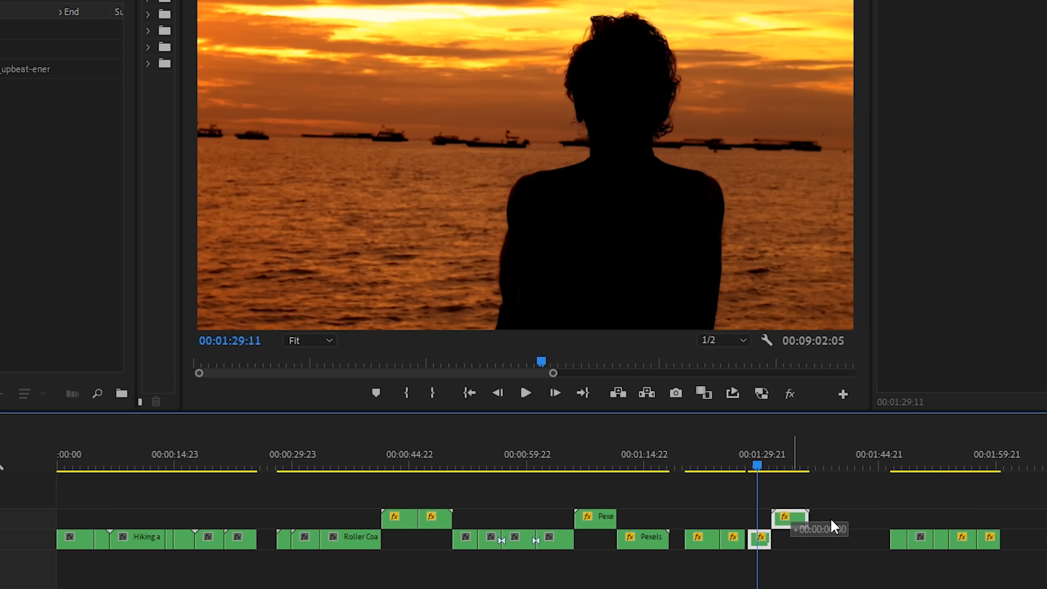
pyautogui.moveTo(830, 519); pyautogui.dragTo(852, 521)
pyautogui.moveTo(699, 459); pyautogui.dragTo(653, 488)
pyautogui.moveTo(470, 493); pyautogui.dragTo(402, 521)
pyautogui.moveTo(395, 520); pyautogui.dragTo(1025, 524)
pyautogui.hotkey('ctrl', 'z')
# Move both Sunrise clips and the Pexels Videos 1722697 clip on V3 to the end, starting at about 00:02:02.
pyautogui.click(418, 473)
pyautogui.click(581, 470)
pyautogui.moveTo(627, 488); pyautogui.dragTo(332, 527)
pyautogui.moveTo(401, 521); pyautogui.dragTo(1034, 522)
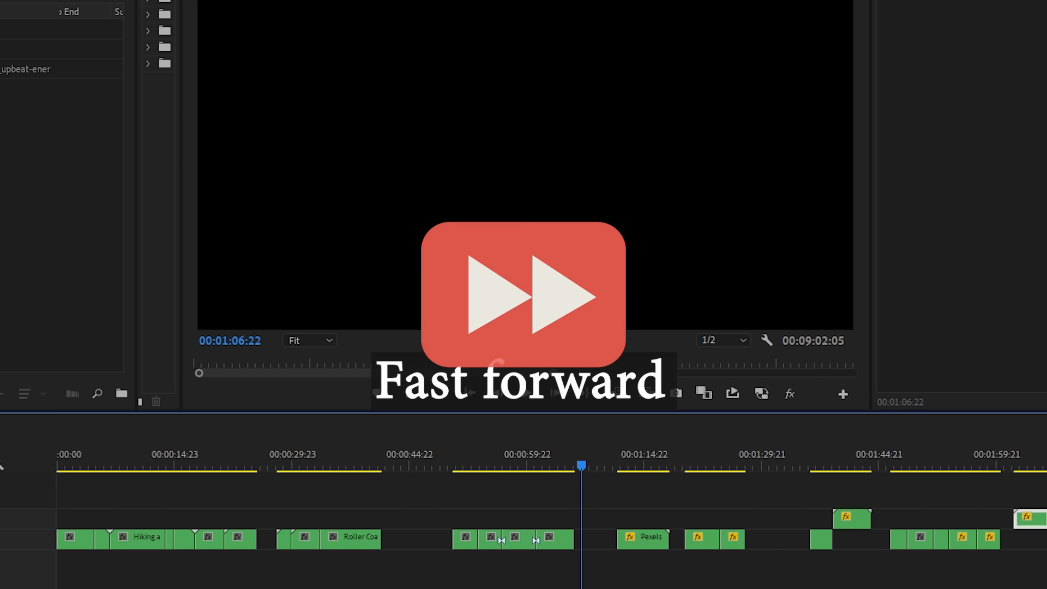
# Raise the V2 clip that starts at about 00:00:51 to V3.
pyautogui.click(475, 470)
pyautogui.moveTo(466, 539); pyautogui.dragTo(465, 519)
pyautogui.moveTo(481, 470); pyautogui.dragTo(630, 461)
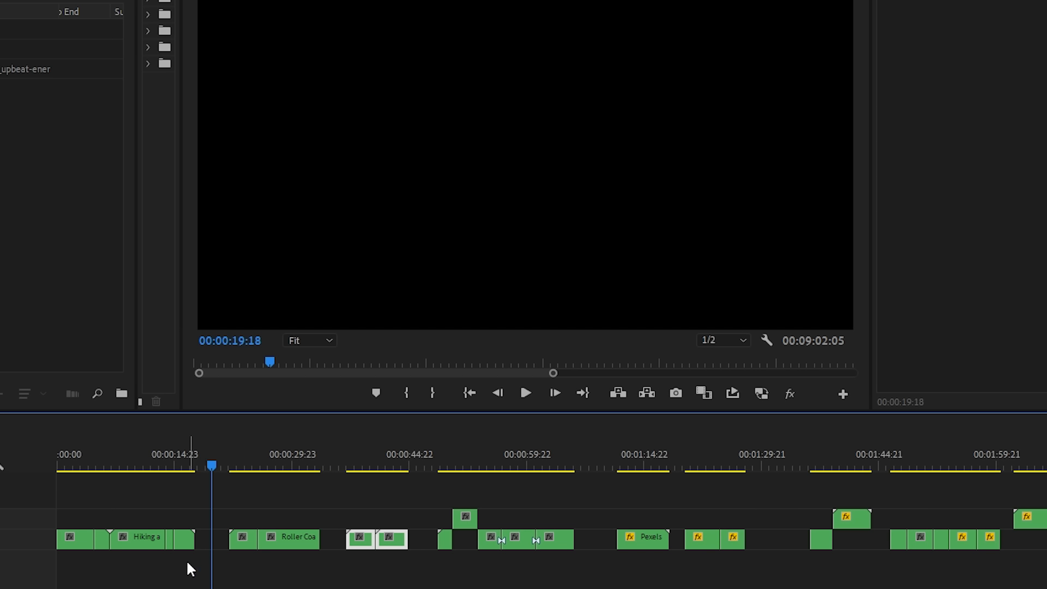
# Move the two opening clips behind Roller Coaster at about 00:00:27 and shift the Hiking and Roller Coaster groups toward the start.
pyautogui.click(121, 472)
pyautogui.click(84, 472)
pyautogui.moveTo(75, 540); pyautogui.dragTo(327, 518)
pyautogui.moveTo(218, 565); pyautogui.dragTo(300, 540)
pyautogui.moveTo(272, 540); pyautogui.dragTo(244, 539)
pyautogui.moveTo(314, 523); pyautogui.dragTo(314, 539)
pyautogui.click(114, 472)
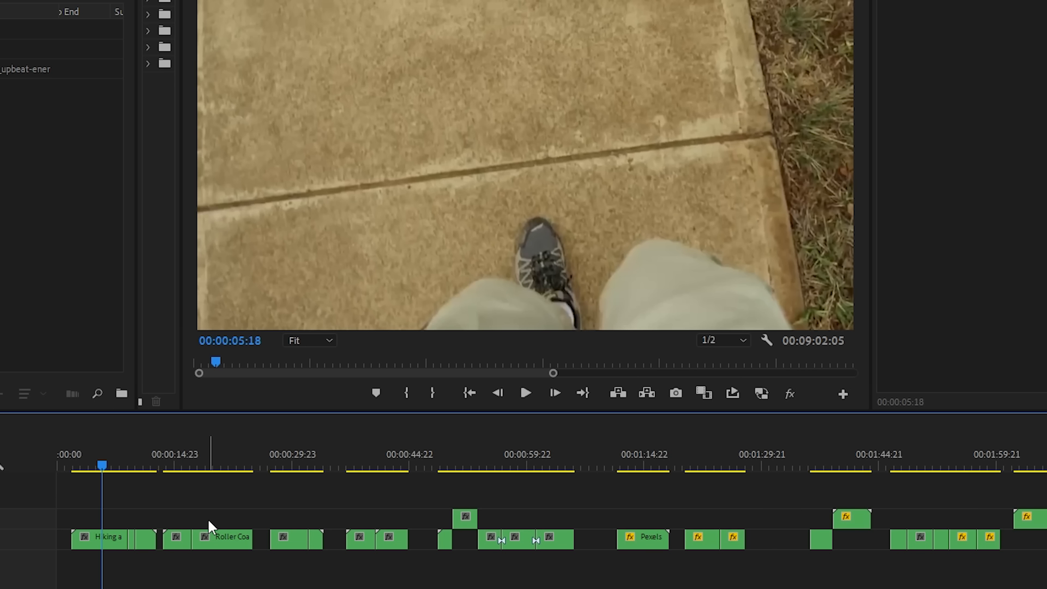
pyautogui.moveTo(100, 540); pyautogui.dragTo(84, 570)
pyautogui.press('space')
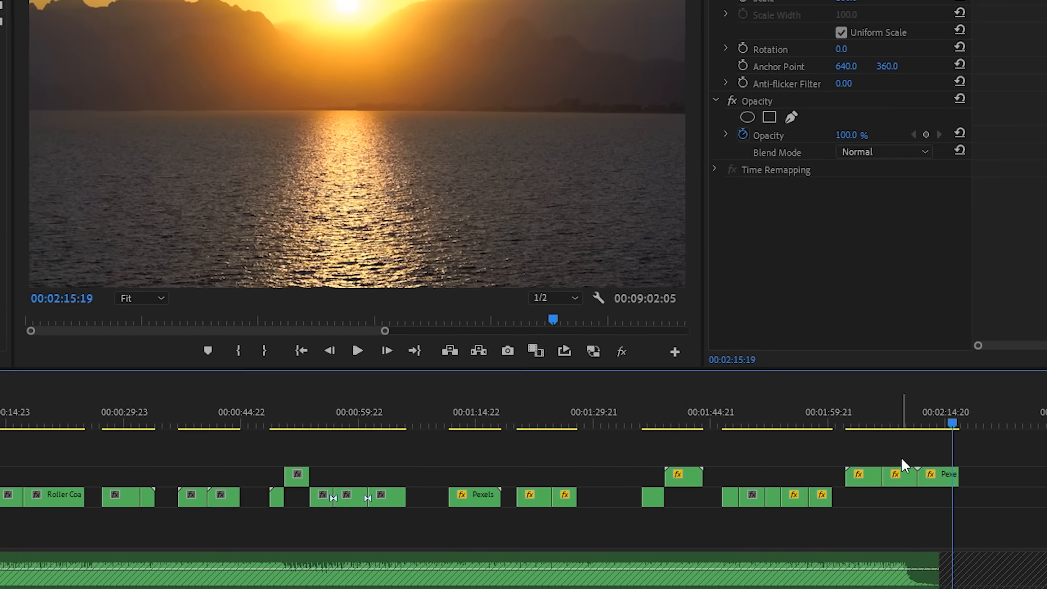
# Place the Pexels Videos 1722697 clip on V3 at about 00:02:10 with the second Sunrise clip directly behind it.
pyautogui.moveTo(783, 427); pyautogui.dragTo(881, 448)
pyautogui.click(809, 423)
pyautogui.moveTo(861, 393); pyautogui.dragTo(895, 395)
pyautogui.moveTo(898, 450); pyautogui.dragTo(827, 458)
pyautogui.moveTo(832, 395); pyautogui.dragTo(863, 399)
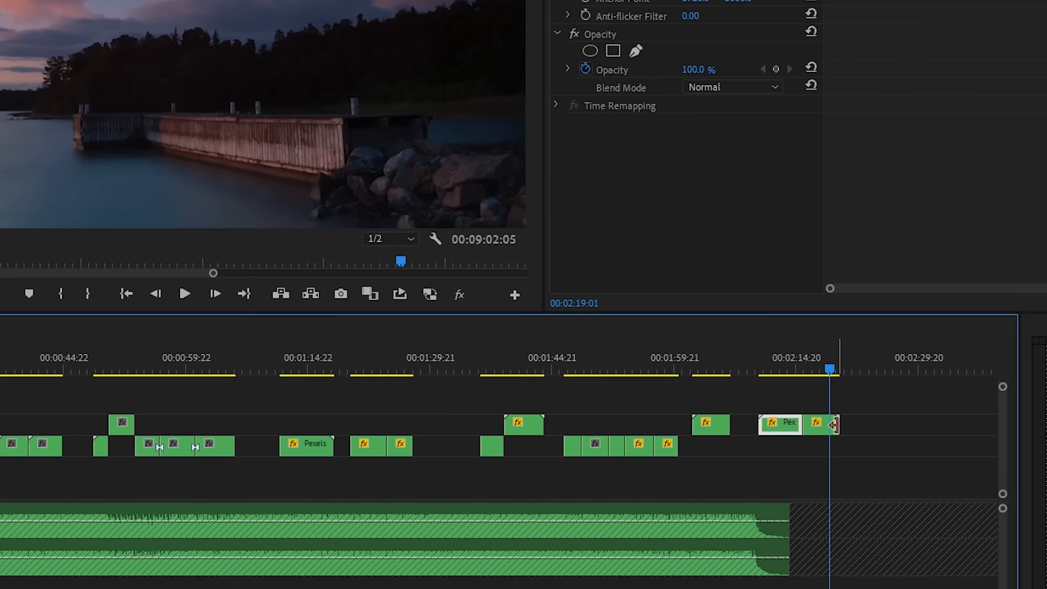
# Add the default Cross Dissolve to the end of the last Sunrise clip, lengthen it to about 00:00:03:03 and preview the fade-out.
pyautogui.rightClick(867, 447)
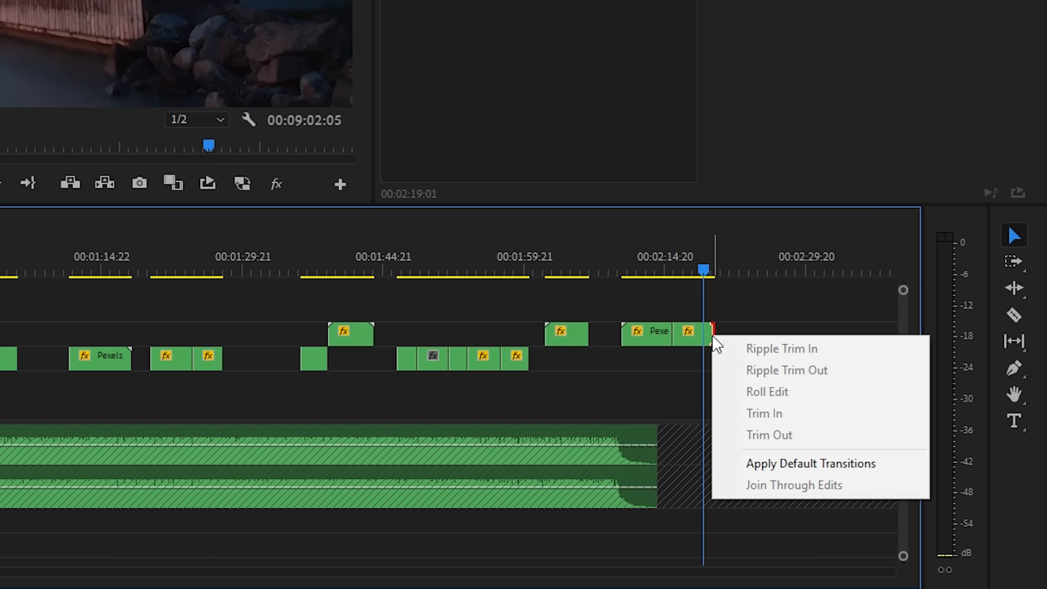
pyautogui.click(803, 463)
pyautogui.press('=')
pyautogui.press('=')
pyautogui.press('=')
pyautogui.press('=')
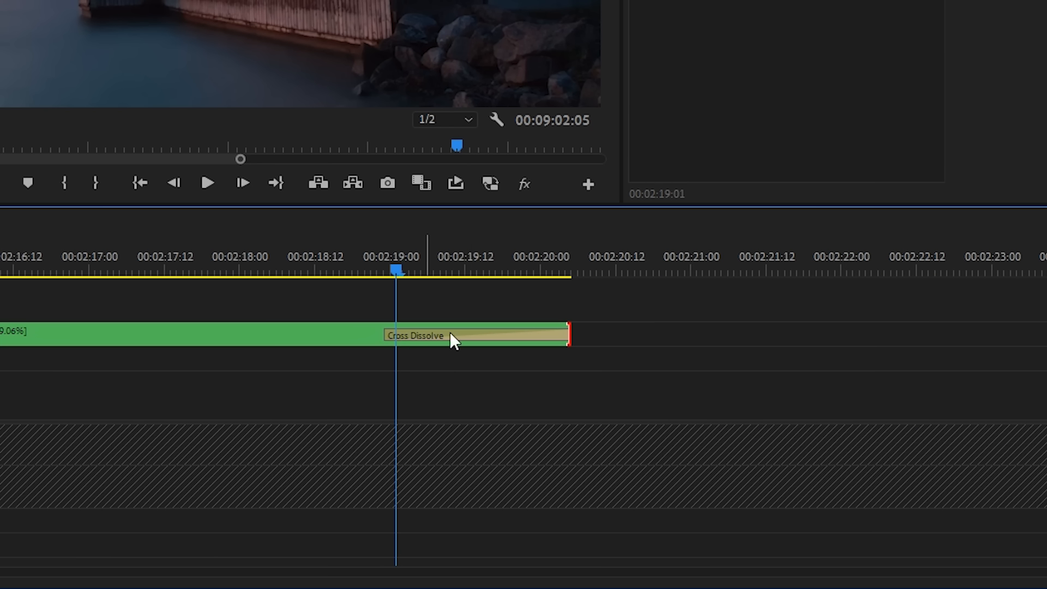
pyautogui.press('-')
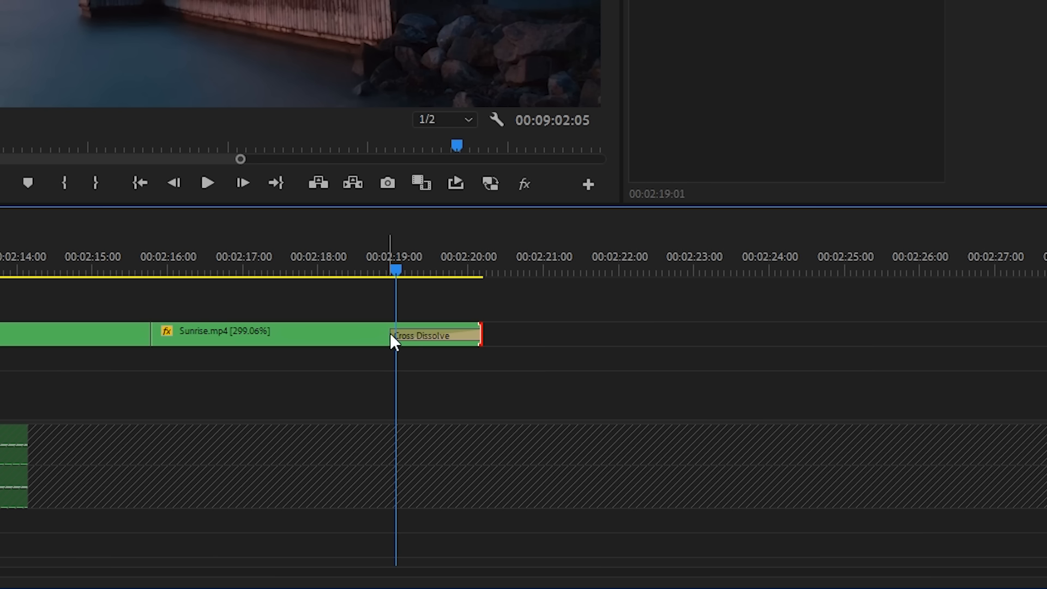
pyautogui.moveTo(400, 331); pyautogui.dragTo(343, 334)
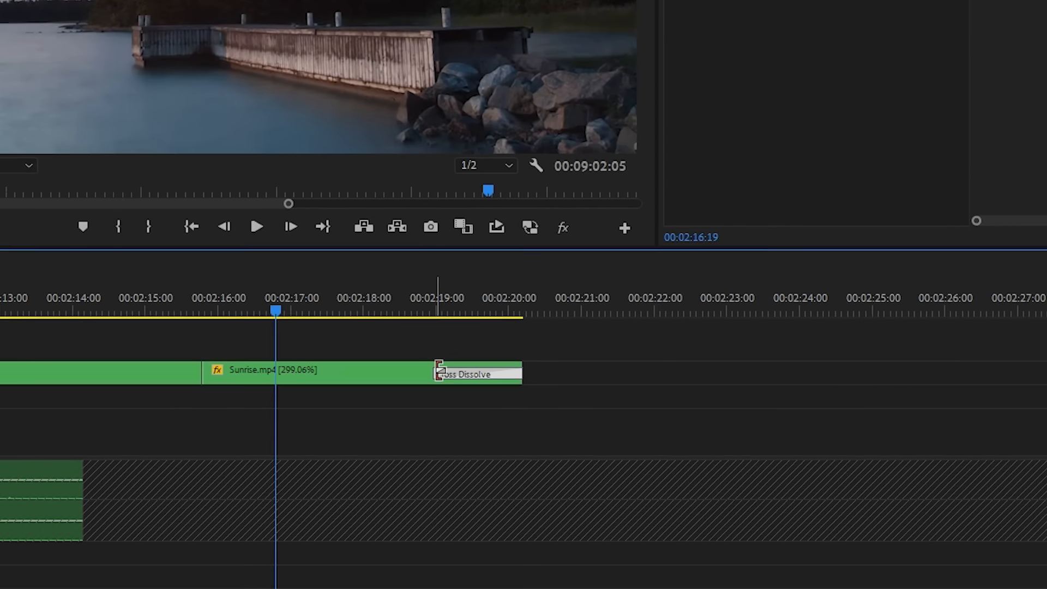
pyautogui.moveTo(395, 334); pyautogui.dragTo(254, 335)
pyautogui.press('space')
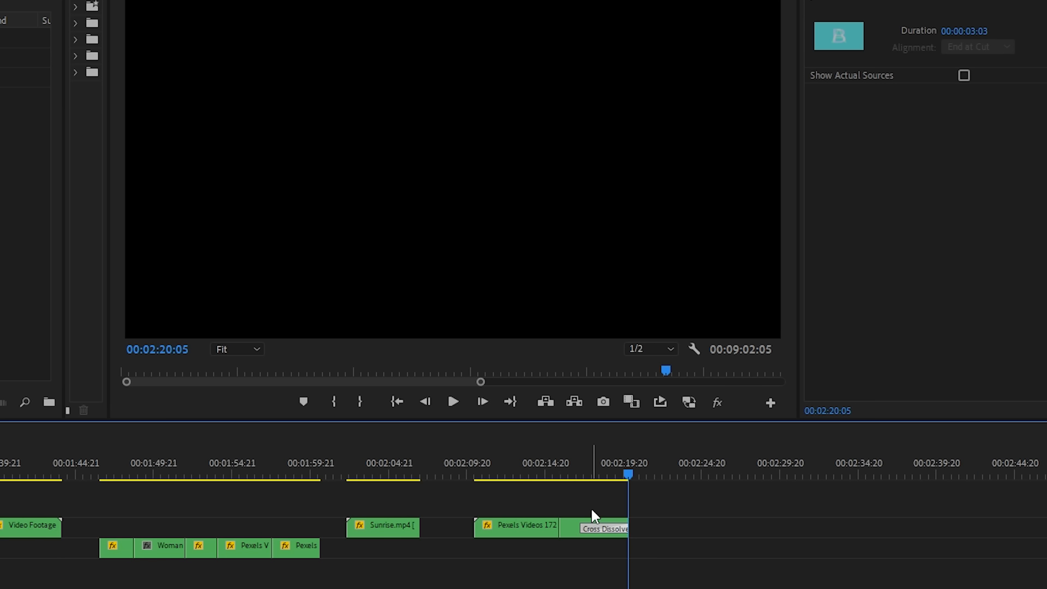
# Shift the clips from the sunset silhouette through the first late Sunrise clip earlier, so the silhouette starts at about 00:01:28.
pyautogui.hscroll(-5, 584, 505)
pyautogui.hotkey('ctrl', 'z')
pyautogui.moveTo(946, 474); pyautogui.dragTo(973, 474)
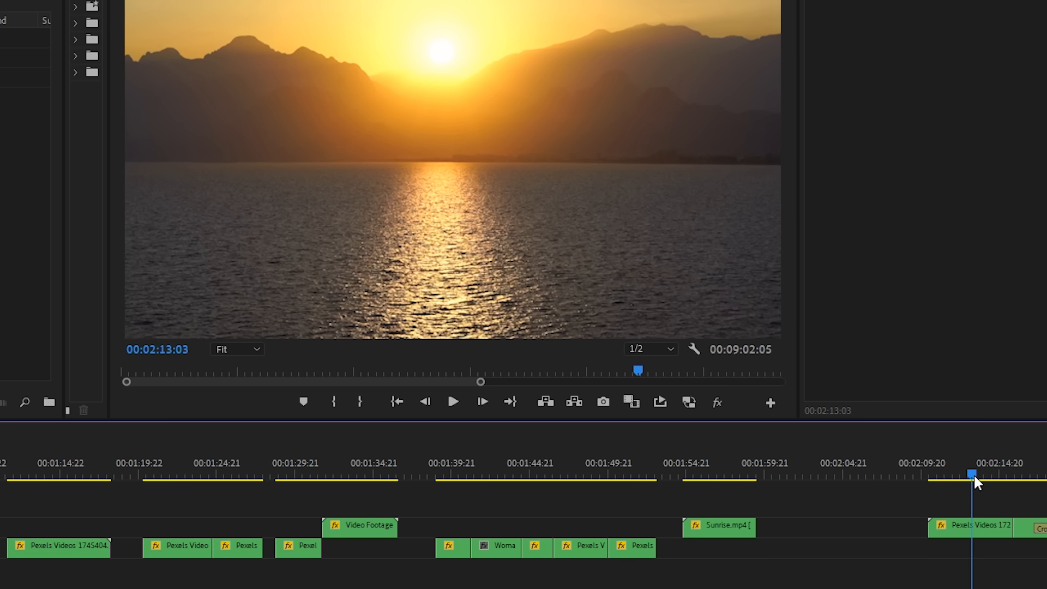
pyautogui.click(355, 475)
pyautogui.moveTo(354, 475); pyautogui.dragTo(290, 475)
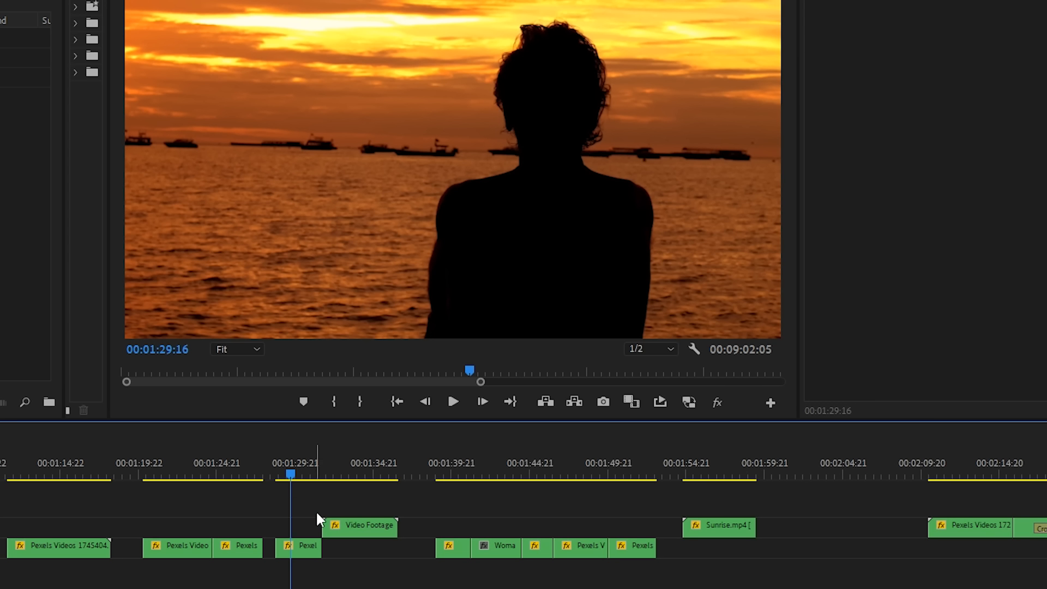
# Move Pexels Videos 1722697 to about 00:02:00 and place the silhouette and Video Footage clips behind it.
pyautogui.moveTo(976, 527); pyautogui.dragTo(821, 533)
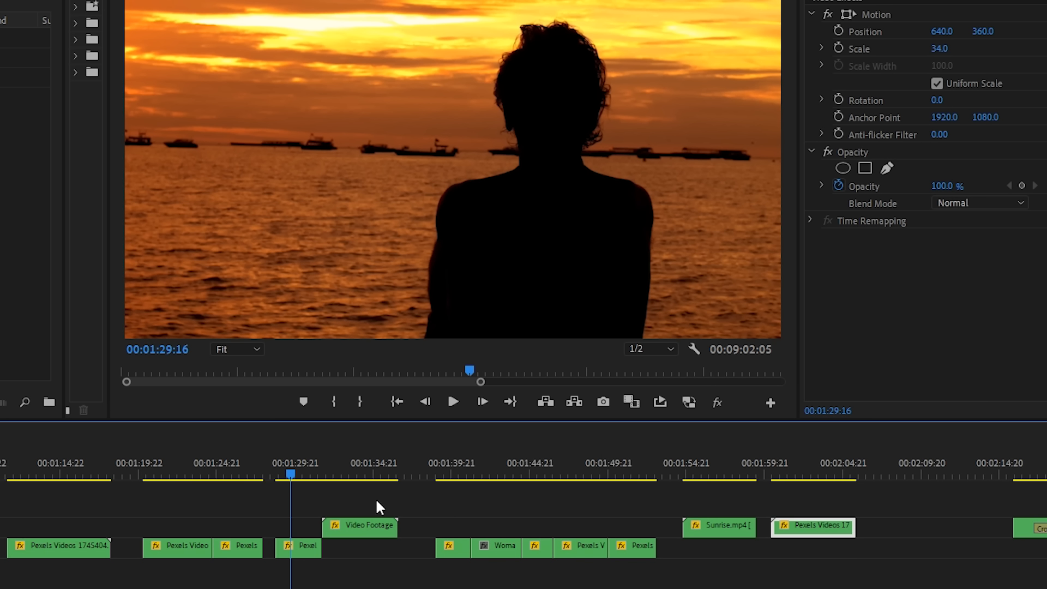
pyautogui.click(353, 476)
pyautogui.moveTo(790, 475); pyautogui.dragTo(809, 492)
pyautogui.click(362, 526)
pyautogui.keyDown('shift'); pyautogui.click(299, 548); pyautogui.keyUp('shift')
pyautogui.moveTo(299, 547); pyautogui.dragTo(880, 548)
# Delete the Cross Dissolve from the last Sunrise clip and move that clip to about 00:01:34, directly before the V2 group.
pyautogui.click(1037, 475)
pyautogui.click(1042, 528)
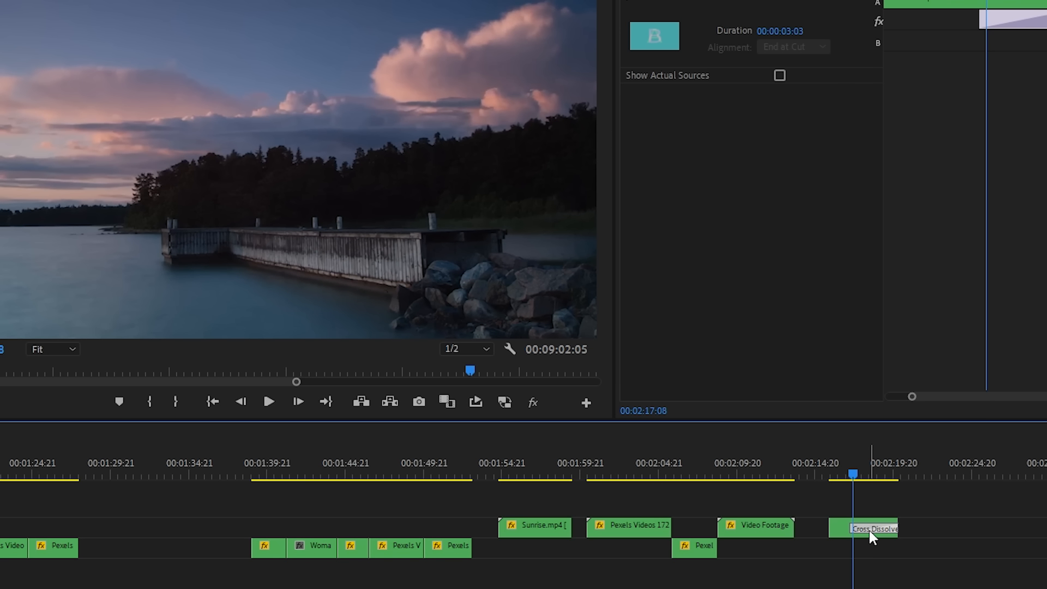
pyautogui.press('Delete')
pyautogui.moveTo(868, 525); pyautogui.dragTo(217, 531)
# Move Pexels Videos 1722697 on V3 directly behind the Video Footage clip as the closing shot.
pyautogui.click(600, 473)
pyautogui.moveTo(600, 475); pyautogui.dragTo(639, 476)
pyautogui.moveTo(648, 525); pyautogui.dragTo(854, 527)
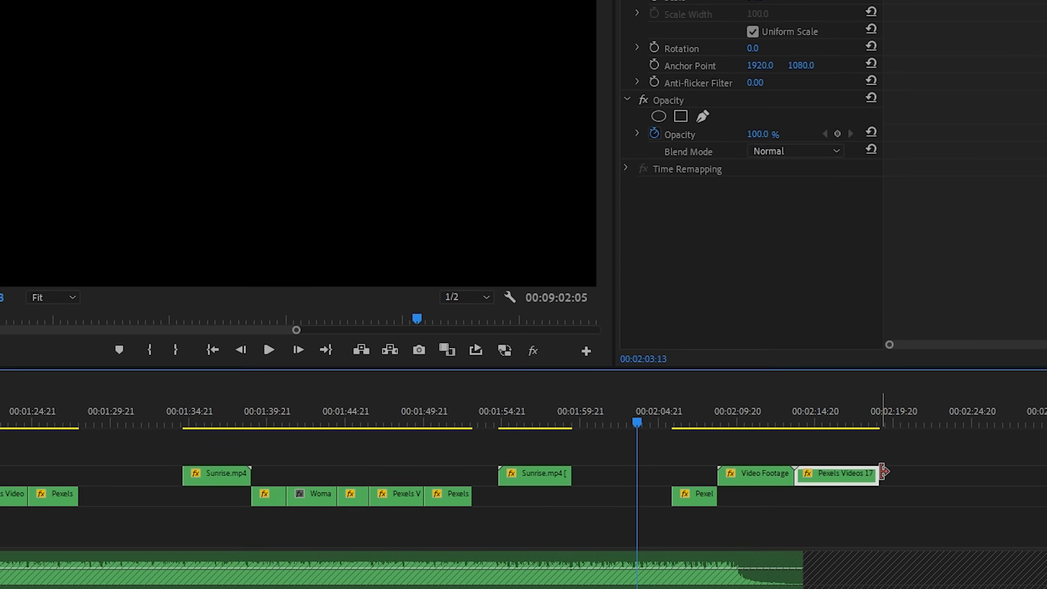
# Apply the default transition to the end of the closing Pexels clip, lengthen it to about 00:00:03:04 and preview it.
pyautogui.rightClick(878, 526)
pyautogui.click(949, 527)
pyautogui.moveTo(864, 421); pyautogui.dragTo(834, 423)
pyautogui.click(823, 365)
pyautogui.press('space')
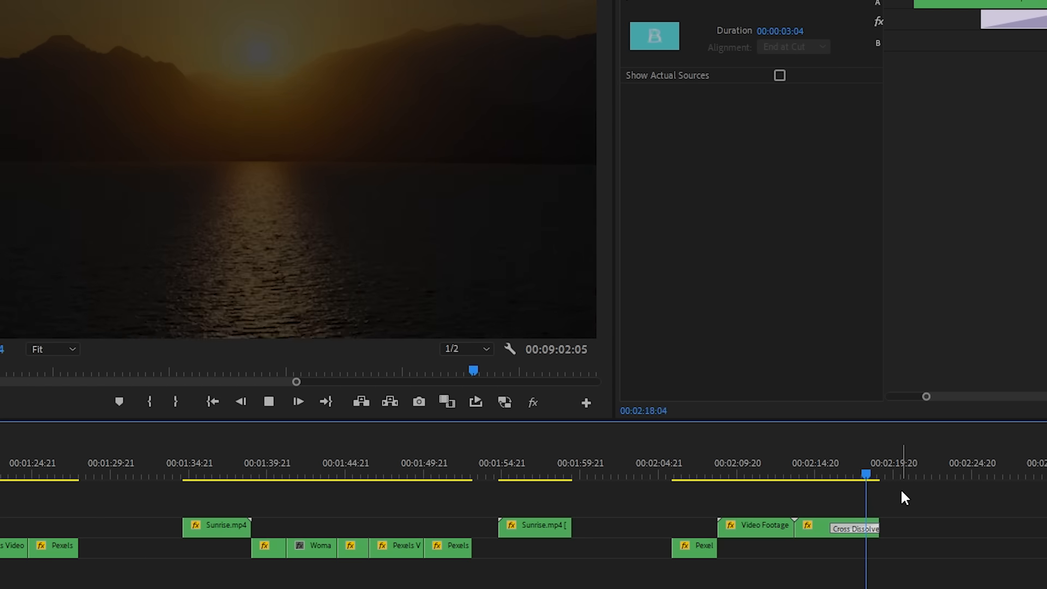
# Move a Sunrise clip behind the Hiking clip at about 00:00:07 and raise the V2 pair at about 00:00:41 to V3, ahead of Pexels.
pyautogui.moveTo(517, 472); pyautogui.dragTo(545, 476)
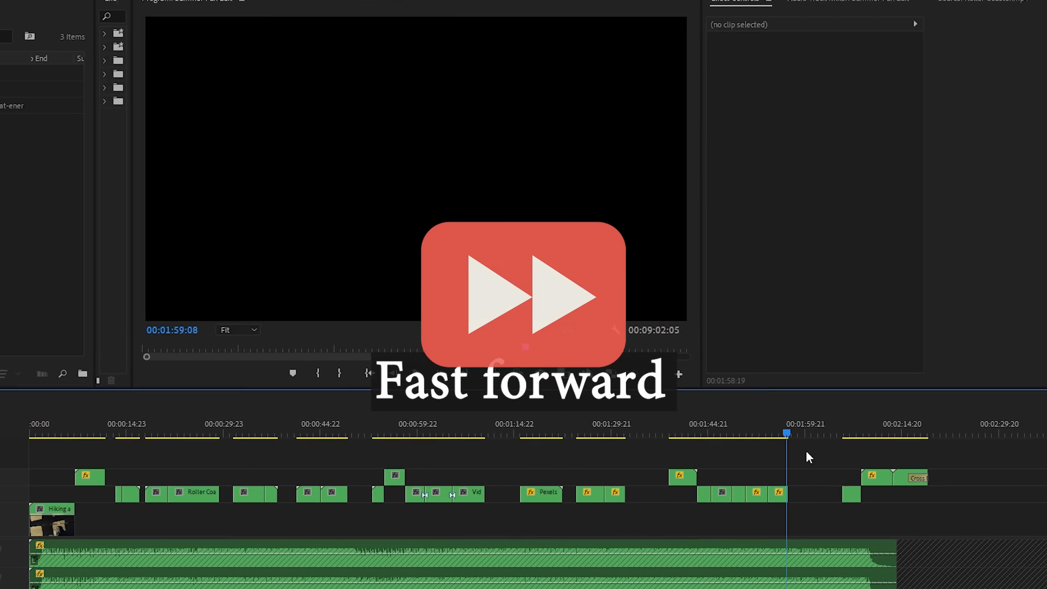
pyautogui.moveTo(683, 477); pyautogui.dragTo(978, 477)
pyautogui.moveTo(94, 434); pyautogui.dragTo(338, 465)
pyautogui.moveTo(523, 487); pyautogui.dragTo(573, 487)
pyautogui.moveTo(364, 431); pyautogui.dragTo(340, 453)
pyautogui.moveTo(349, 507); pyautogui.dragTo(297, 485)
pyautogui.moveTo(321, 486); pyautogui.dragTo(550, 471)
# Regroup the mid-timeline V2 clips on V3 around the Pexels clip and delete the gap at about 00:01:07.
pyautogui.click(469, 430)
pyautogui.moveTo(465, 487); pyautogui.dragTo(595, 471)
pyautogui.moveTo(603, 487); pyautogui.dragTo(627, 486)
pyautogui.click(597, 429)
pyautogui.moveTo(597, 426); pyautogui.dragTo(599, 431)
pyautogui.click(463, 486)
pyautogui.press('Delete')
# Move the Roller Coaster group to V3 at about 00:00:33, behind the V2 pair at about 00:00:23.
pyautogui.moveTo(382, 430); pyautogui.dragTo(358, 444)
pyautogui.moveTo(218, 486); pyautogui.dragTo(322, 470)
pyautogui.moveTo(161, 486); pyautogui.dragTo(604, 470)
pyautogui.click(328, 429)
pyautogui.moveTo(322, 470); pyautogui.dragTo(157, 511)
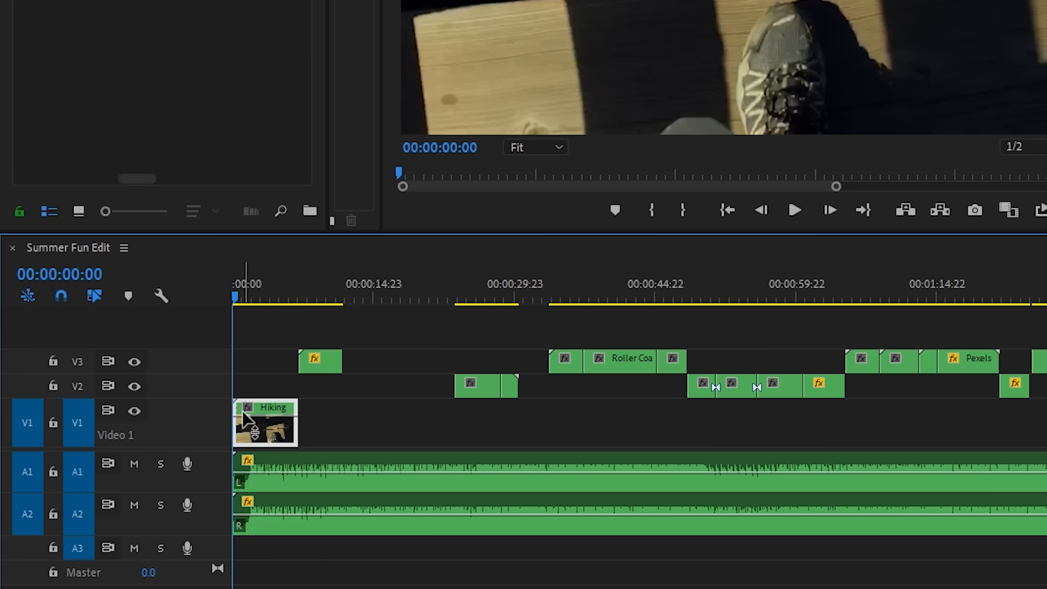
# Apply the default transition to the start of the opening Hiking clip and preview the fade-in.
pyautogui.click(334, 444)
pyautogui.rightClick(237, 405)
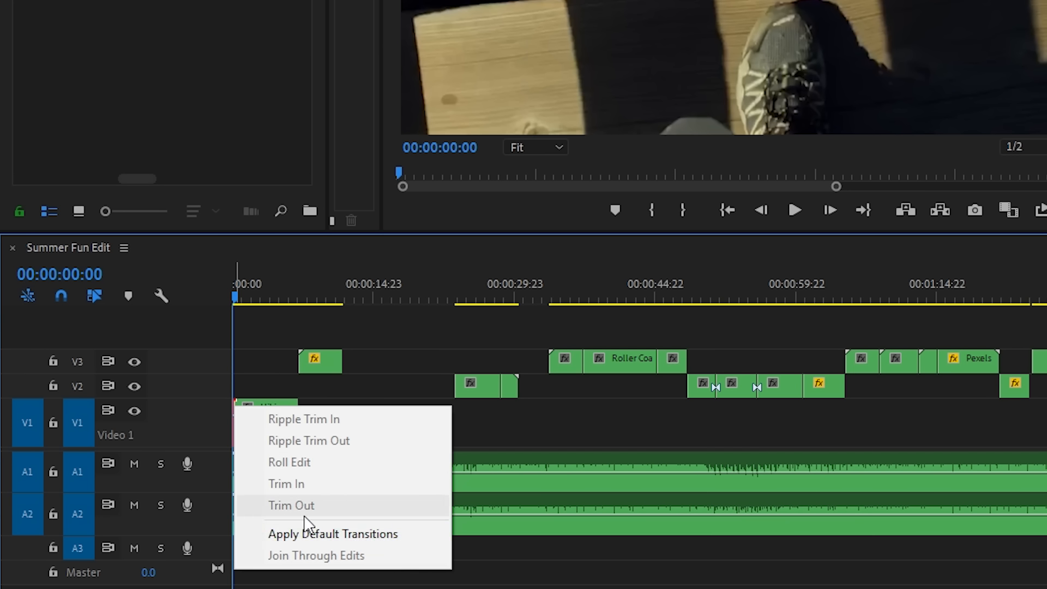
pyautogui.click(317, 533)
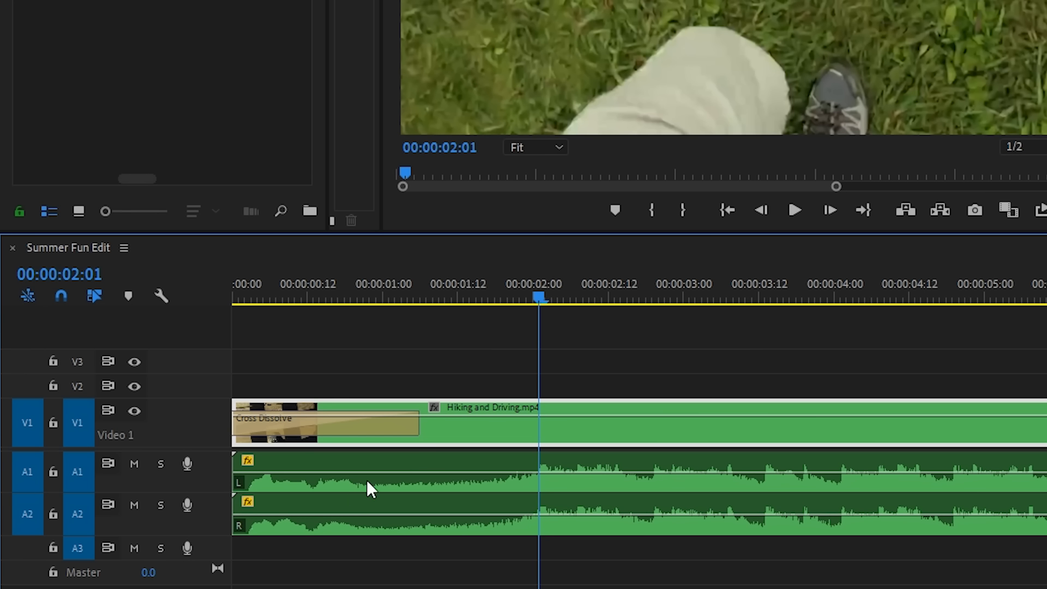
pyautogui.click(409, 297)
pyautogui.press('space')
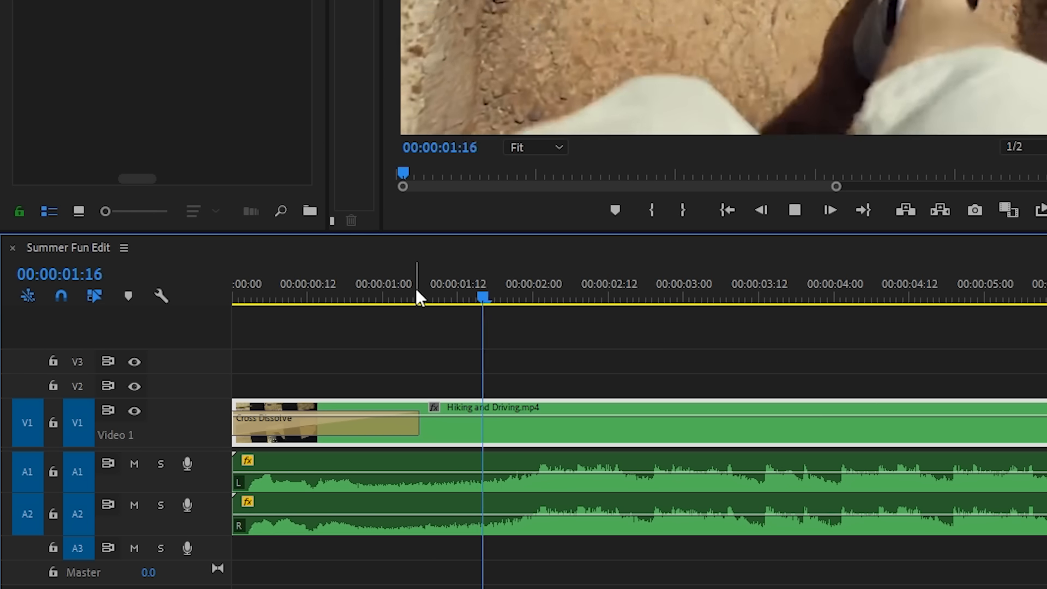
# Trim the music's quiet intro up to about 00:00:01:23, align the track with the sequence start and play the opening.
pyautogui.click(527, 299)
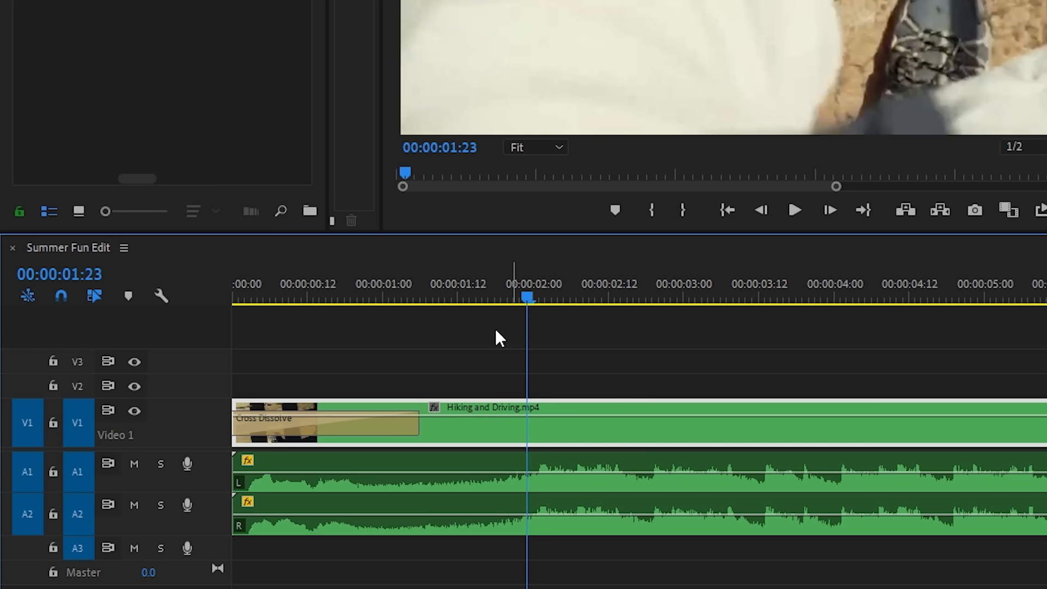
pyautogui.moveTo(234, 470); pyautogui.dragTo(257, 472)
pyautogui.press('Home')
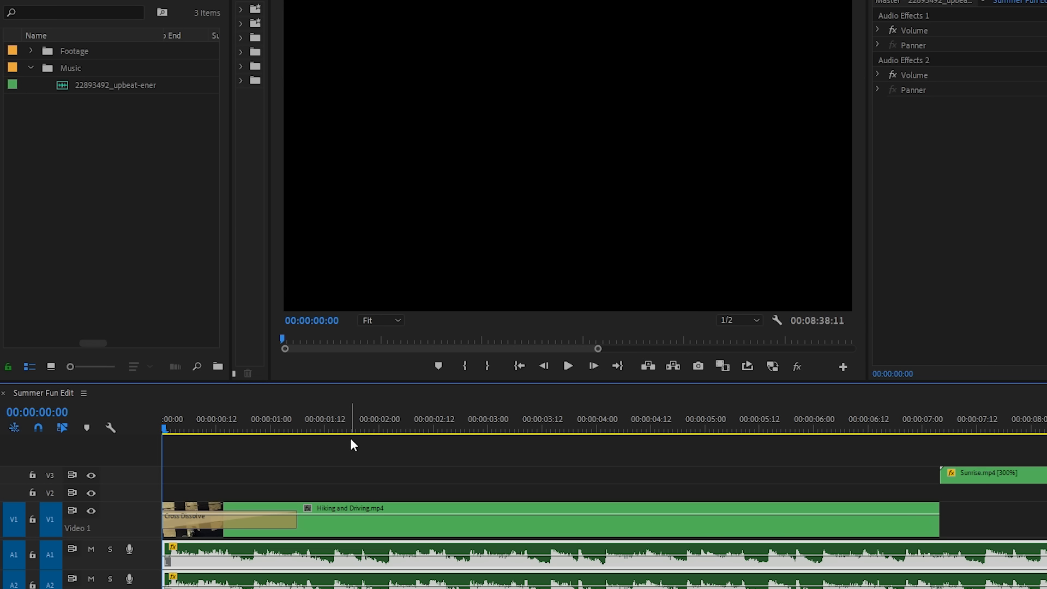
pyautogui.press('space')
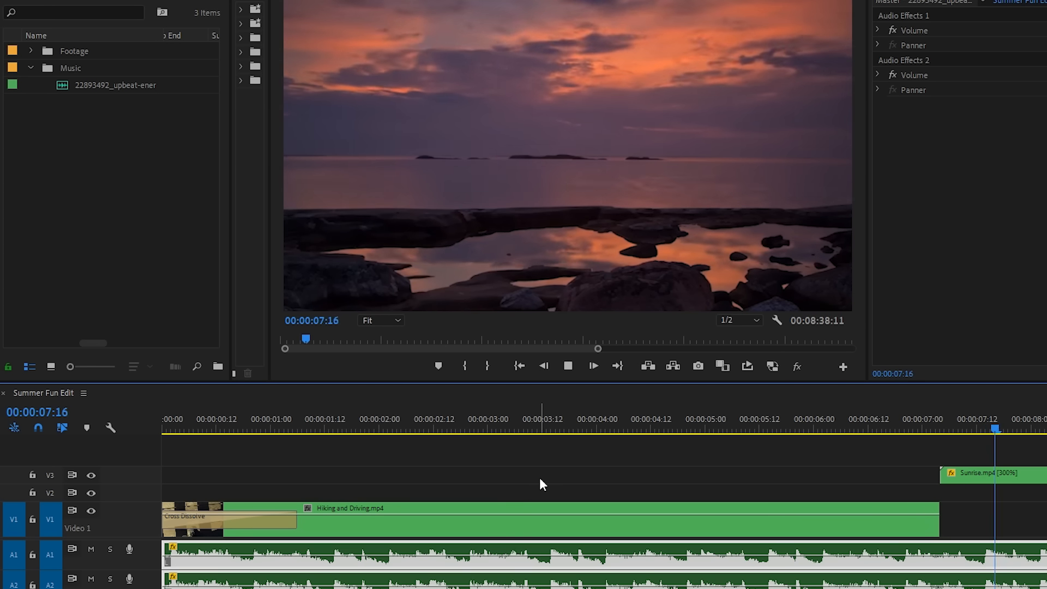
pyautogui.press('space')
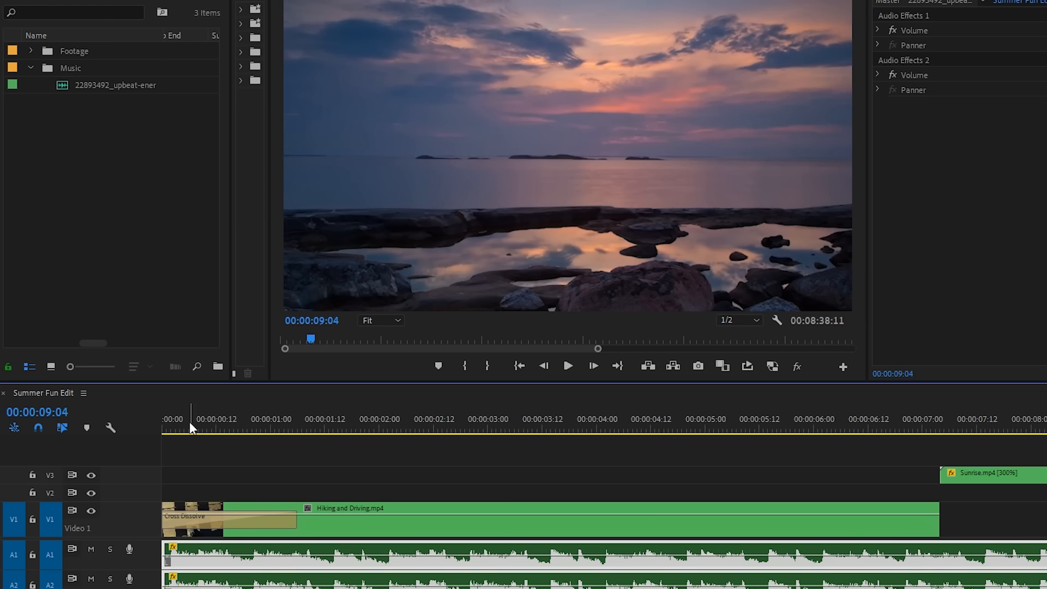
# Cut the Hiking and Driving clip at about 00:00:03 and 00:00:05, delete the middle piece and close the gap with the remaining piece.
pyautogui.moveTo(493, 431); pyautogui.dragTo(718, 473)
pyautogui.press('c')
pyautogui.click(484, 508)
pyautogui.press('c')
pyautogui.click(721, 513)
pyautogui.press('v')
pyautogui.click(646, 518)
pyautogui.press('Delete')
pyautogui.click(785, 509)
pyautogui.moveTo(785, 509); pyautogui.dragTo(549, 509)
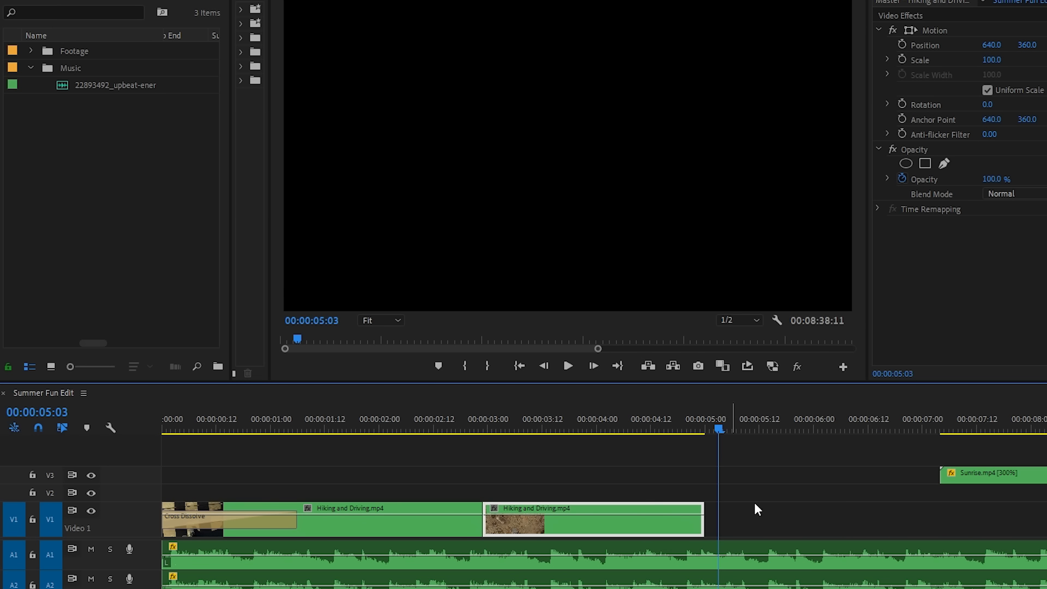
# Move the Sunrise clip on V3 to start where the second Hiking and Driving piece ends and preview the cut.
pyautogui.moveTo(955, 479); pyautogui.dragTo(766, 473)
pyautogui.click(658, 425)
pyautogui.press('space')
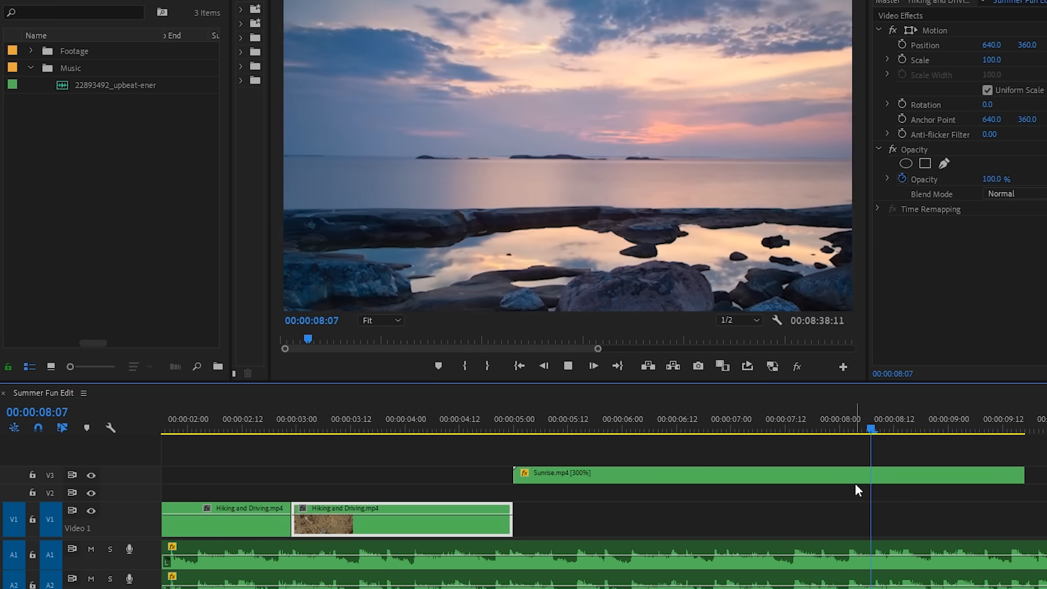
# Listen to the music under the Sunrise clip and park the playhead on the beat at 00:00:08:02.
pyautogui.click(663, 420)
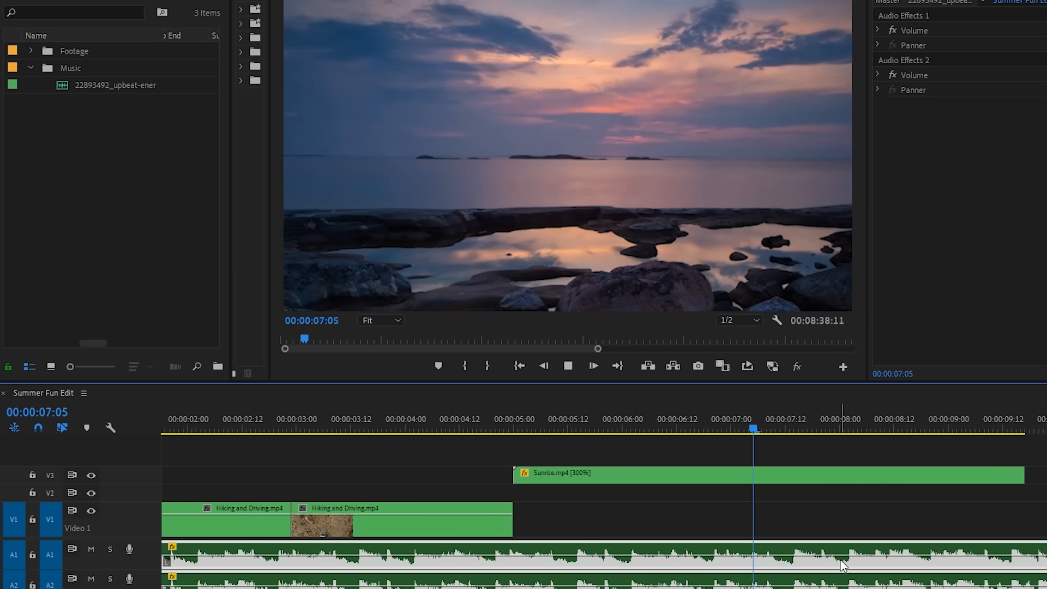
pyautogui.press('space')
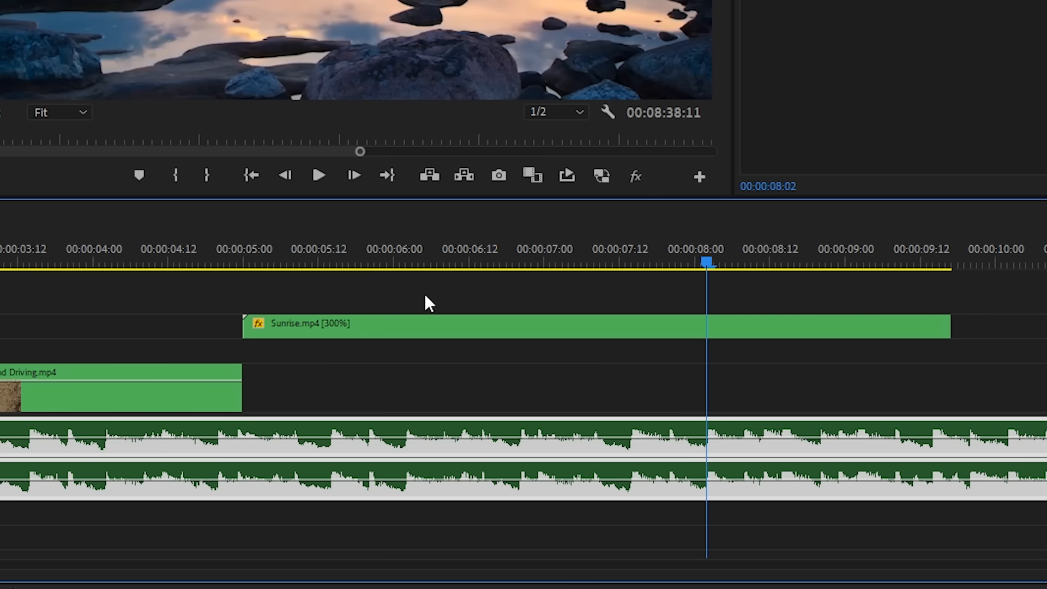
pyautogui.click(430, 256)
pyautogui.press('space')
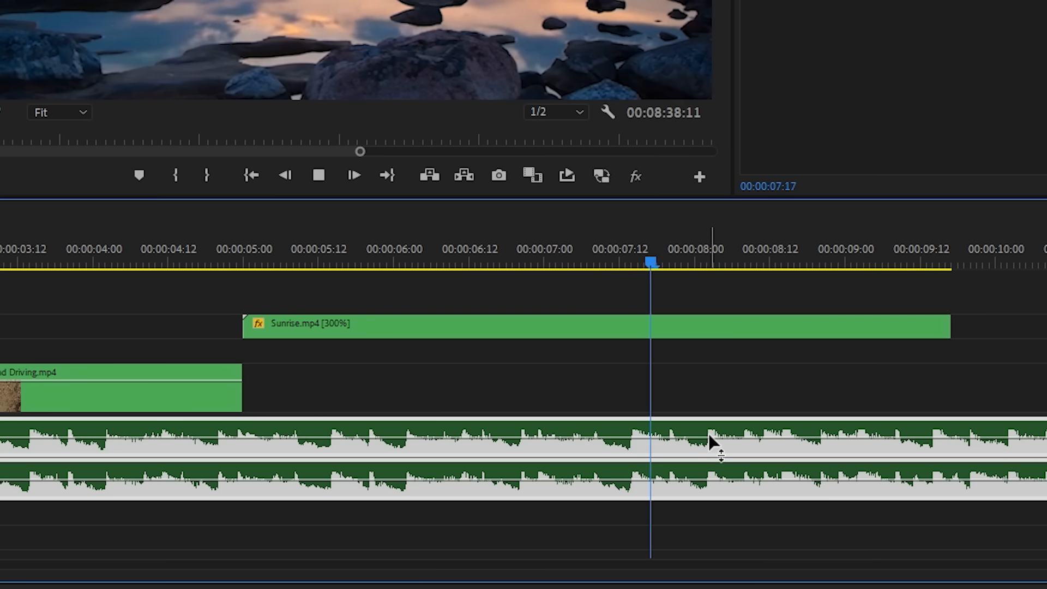
pyautogui.click(706, 265)
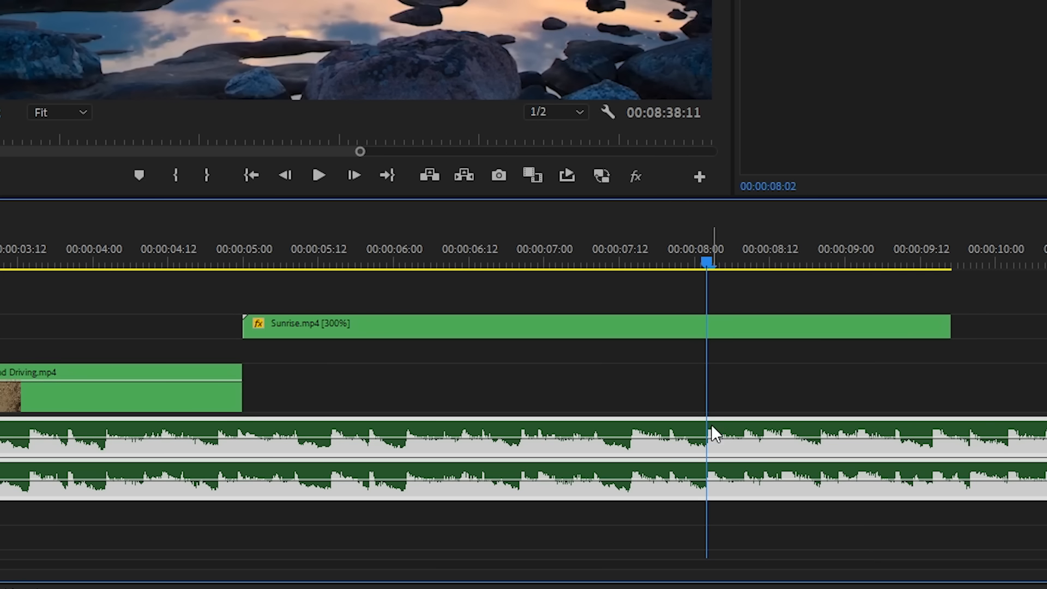
pyautogui.click(883, 352)
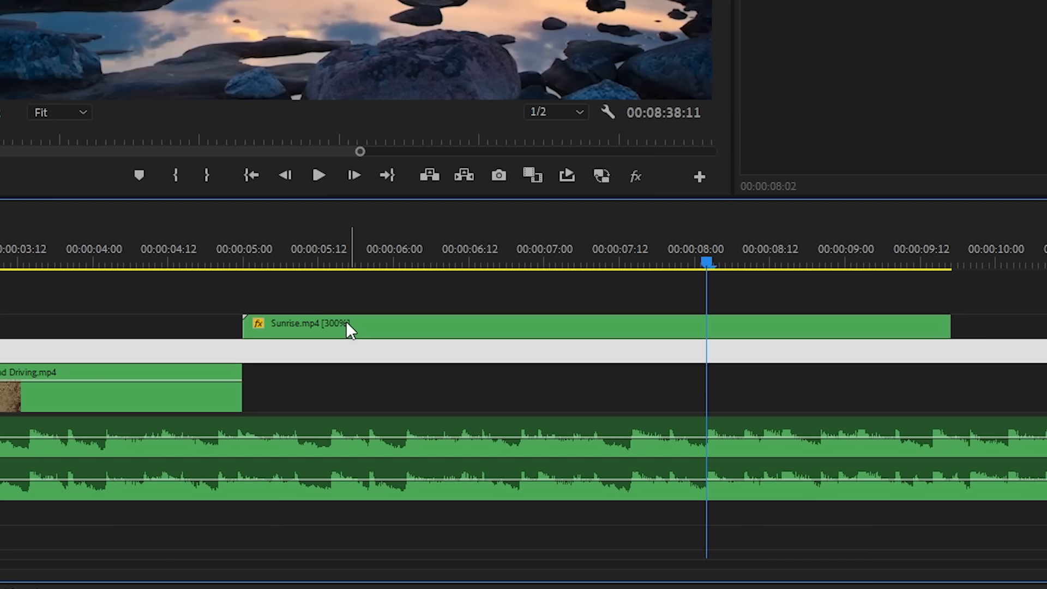
pyautogui.click(704, 326)
pyautogui.rightClick(532, 322)
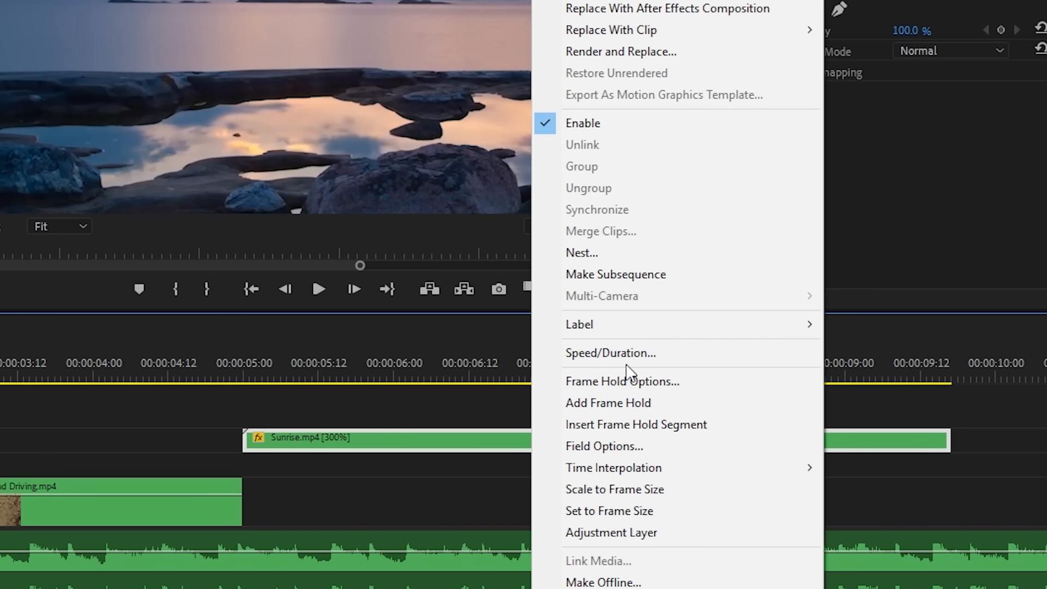
pyautogui.click(626, 359)
pyautogui.click(501, 315)
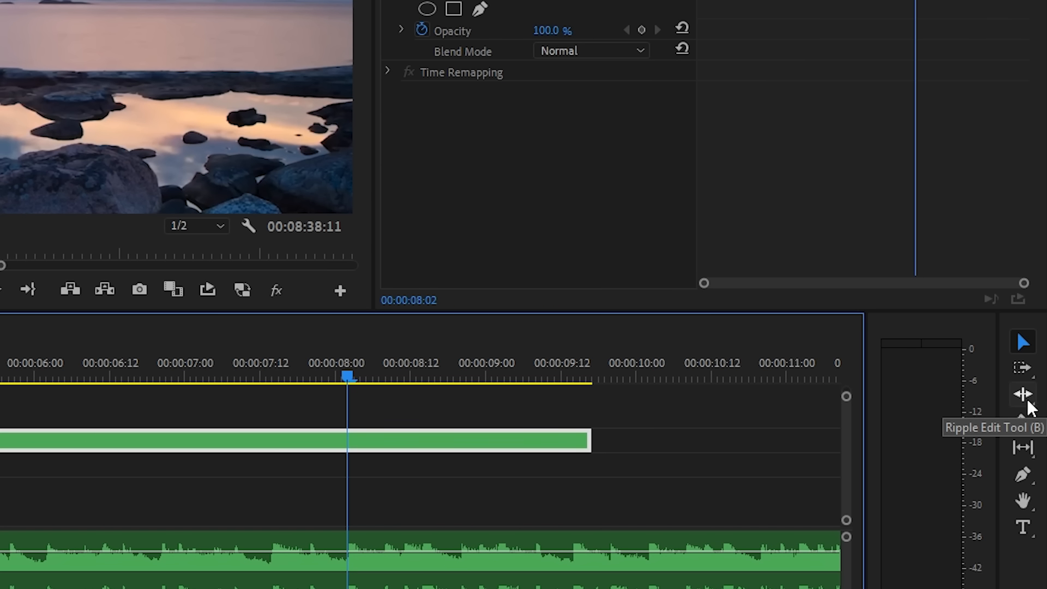
# Shorten the Sunrise clip with the Rate Stretch tool to end on the beat at 00:00:08:02, speeding it up to 458.11%.
pyautogui.click(1029, 406)
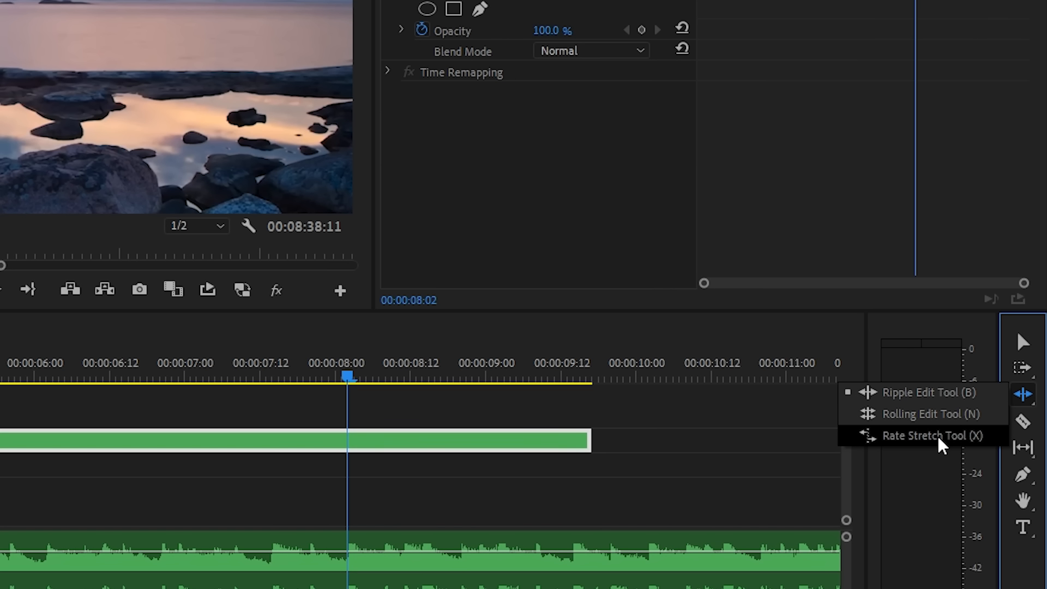
pyautogui.click(941, 444)
pyautogui.moveTo(589, 439); pyautogui.dragTo(334, 451)
pyautogui.moveTo(500, 452); pyautogui.dragTo(497, 452)
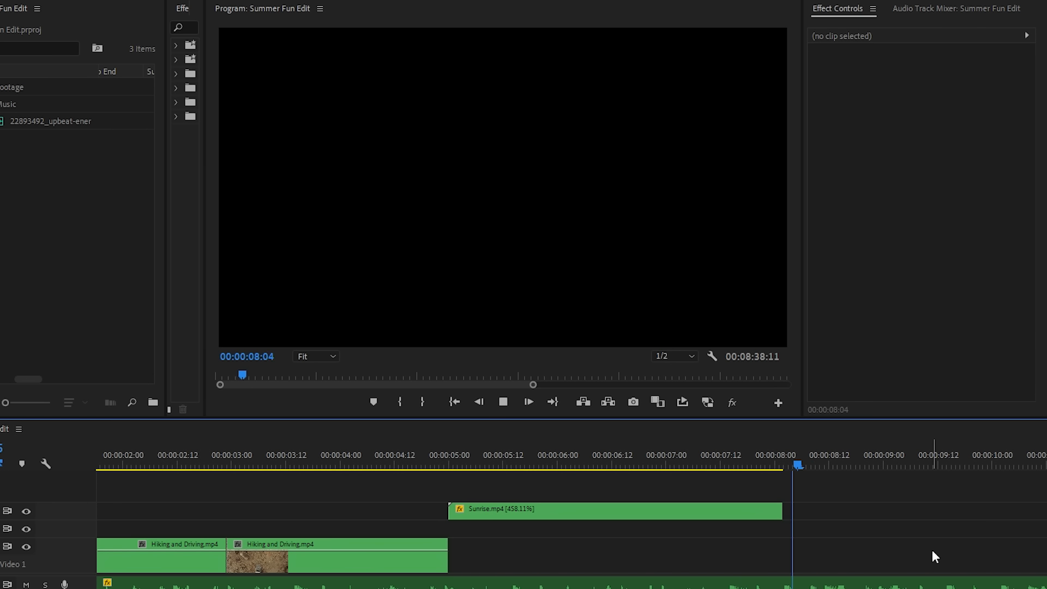
# Move the two Color Run clips on Video 2 back so they start where the Sunrise clip ends.
pyautogui.click(920, 582)
pyautogui.press('space')
pyautogui.press('-')
pyautogui.press('-')
pyautogui.press('-')
pyautogui.press('=')
pyautogui.moveTo(894, 506); pyautogui.dragTo(853, 529)
pyautogui.moveTo(787, 529); pyautogui.dragTo(355, 532)
pyautogui.press('-')
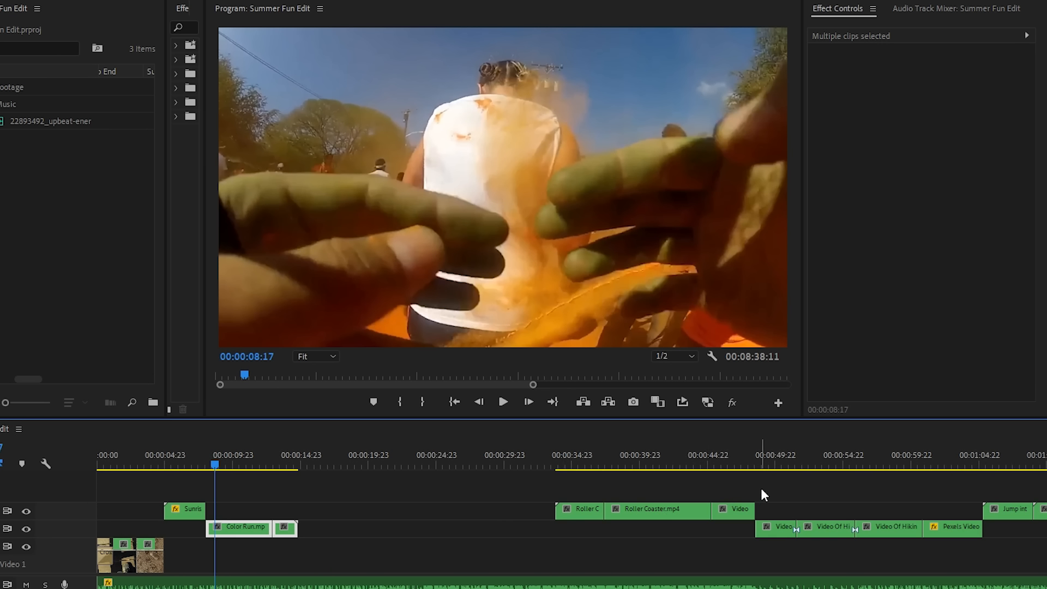
# Move the Roller Coaster clips and the clip after them behind Color Run on Video 2, and delete the gap before the hiking clips.
pyautogui.moveTo(762, 490); pyautogui.dragTo(557, 508)
pyautogui.moveTo(625, 509); pyautogui.dragTo(388, 531)
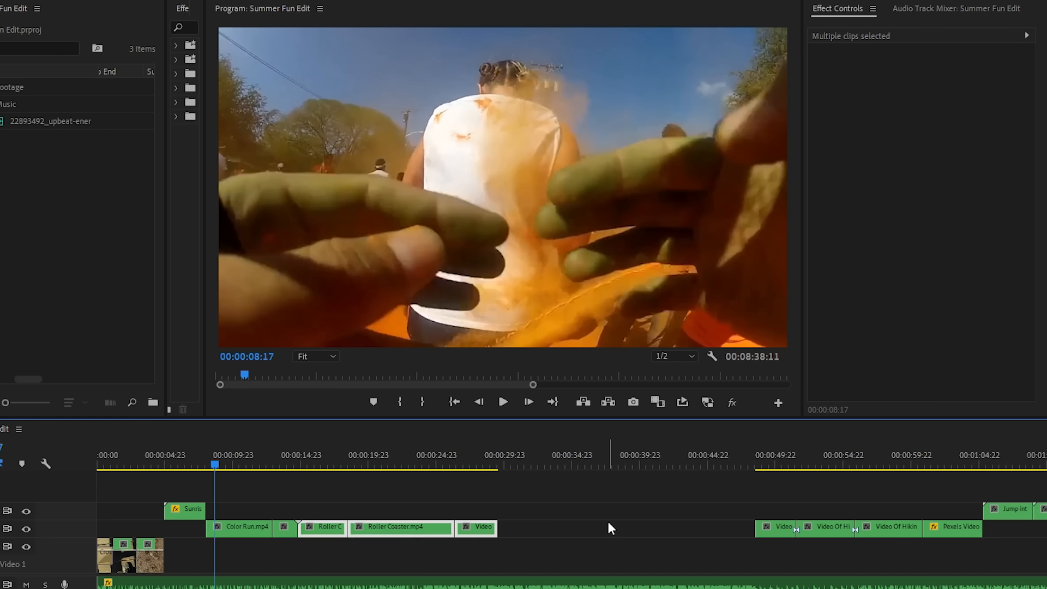
pyautogui.click(609, 528)
pyautogui.press('Delete')
# Bring the remaining Video 3 clips down to Video 2 and close the gaps so the footage runs continuously.
pyautogui.moveTo(911, 496); pyautogui.dragTo(743, 526)
pyautogui.scroll(-5, 754, 516)
pyautogui.moveTo(671, 512); pyautogui.dragTo(672, 526)
pyautogui.scroll(-4, 709, 523)
pyautogui.moveTo(806, 528); pyautogui.dragTo(567, 533)
pyautogui.moveTo(561, 537); pyautogui.dragTo(563, 537)
pyautogui.click(794, 511)
pyautogui.moveTo(794, 511); pyautogui.dragTo(811, 533)
# Move the leftover clips on the far end of the timeline to Video 2, past the end of the music.
pyautogui.scroll(-7, 927, 486)
pyautogui.moveTo(729, 463); pyautogui.dragTo(788, 464)
pyautogui.press('-')
pyautogui.moveTo(646, 493); pyautogui.dragTo(709, 515)
pyautogui.moveTo(670, 510); pyautogui.dragTo(922, 529)
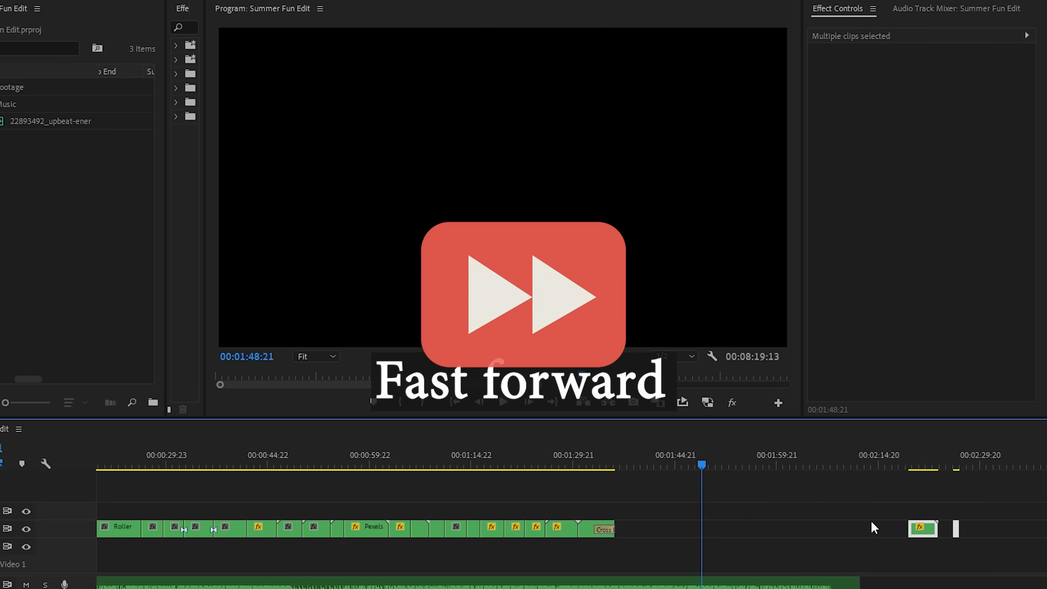
# Move the Sunrise clip down to Video 1, directly behind the Hiking and Driving clips.
pyautogui.click(203, 556)
pyautogui.moveTo(276, 509); pyautogui.dragTo(276, 555)
pyautogui.click(240, 493)
# Play the sequence from its start to review the opening clips against the music.
pyautogui.press('Home')
pyautogui.press('-')
pyautogui.press('space')
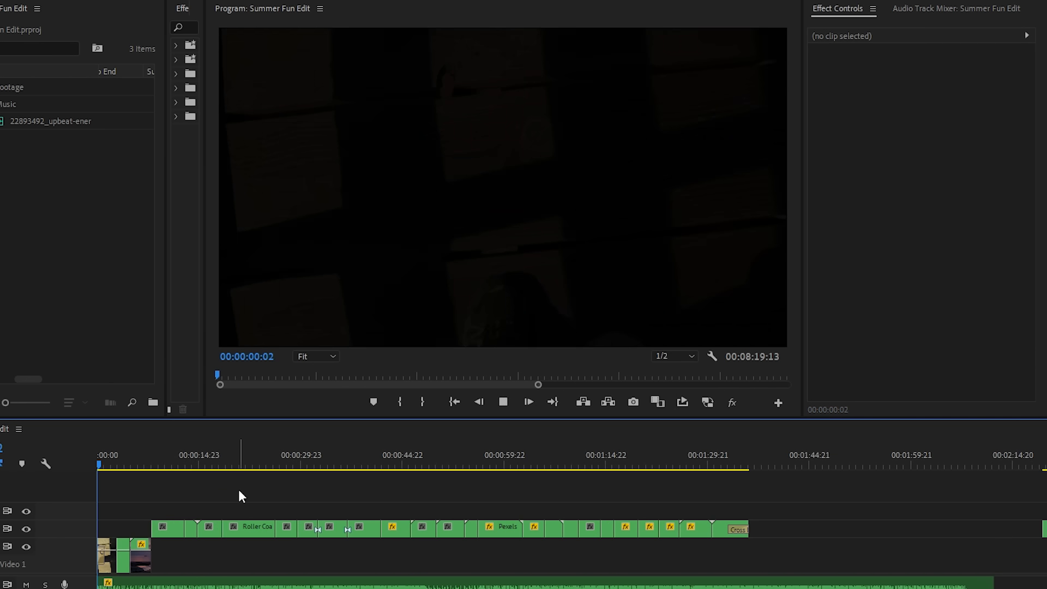
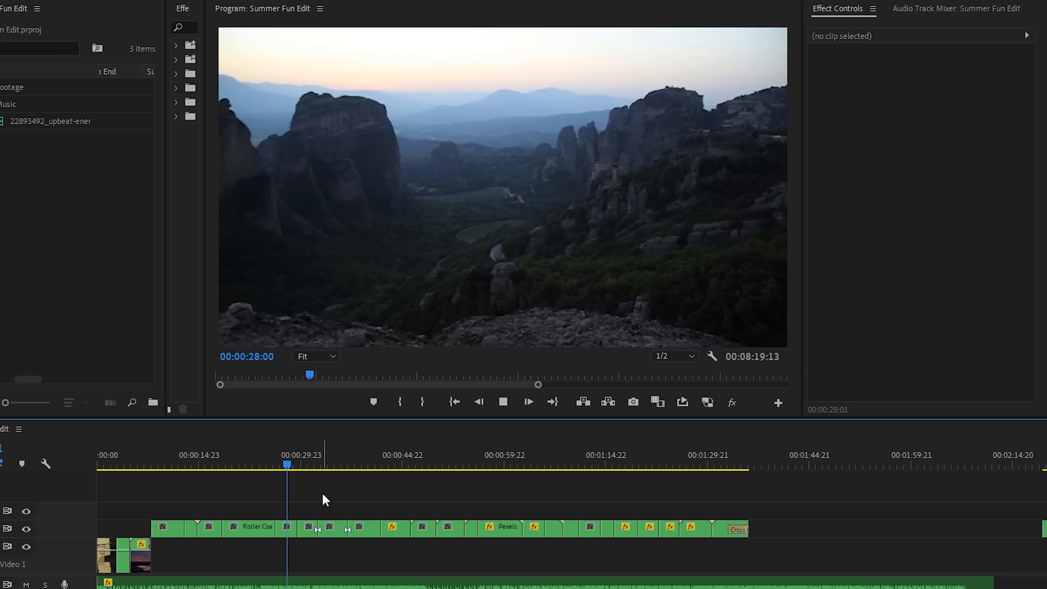
pyautogui.press('space')
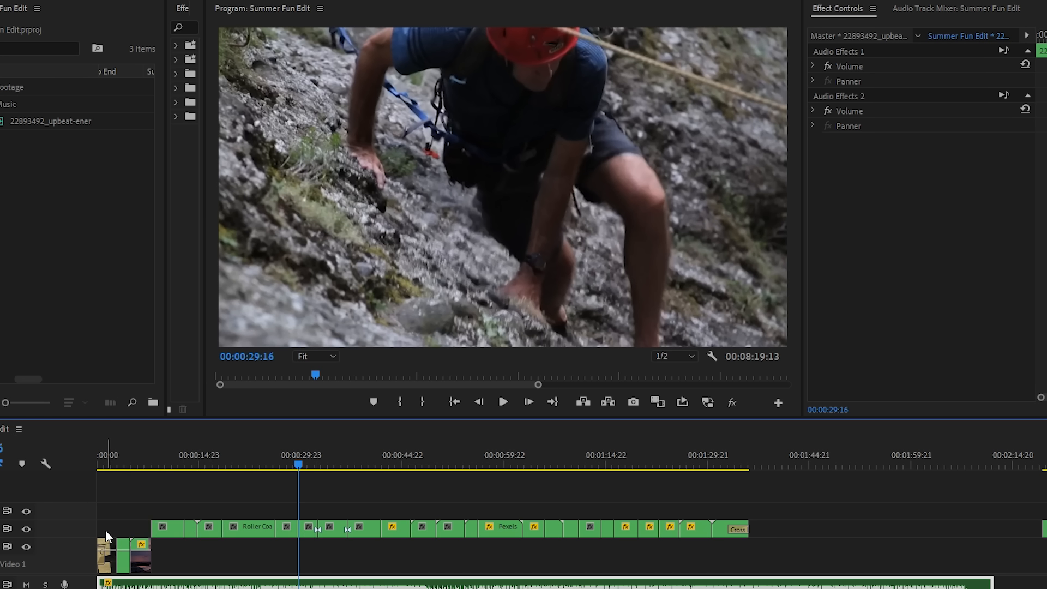
# Play from the end of the Sunrise clip and trim the end of the first Color Run clip to 00:00:12:02.
pyautogui.click(164, 459)
pyautogui.press('=')
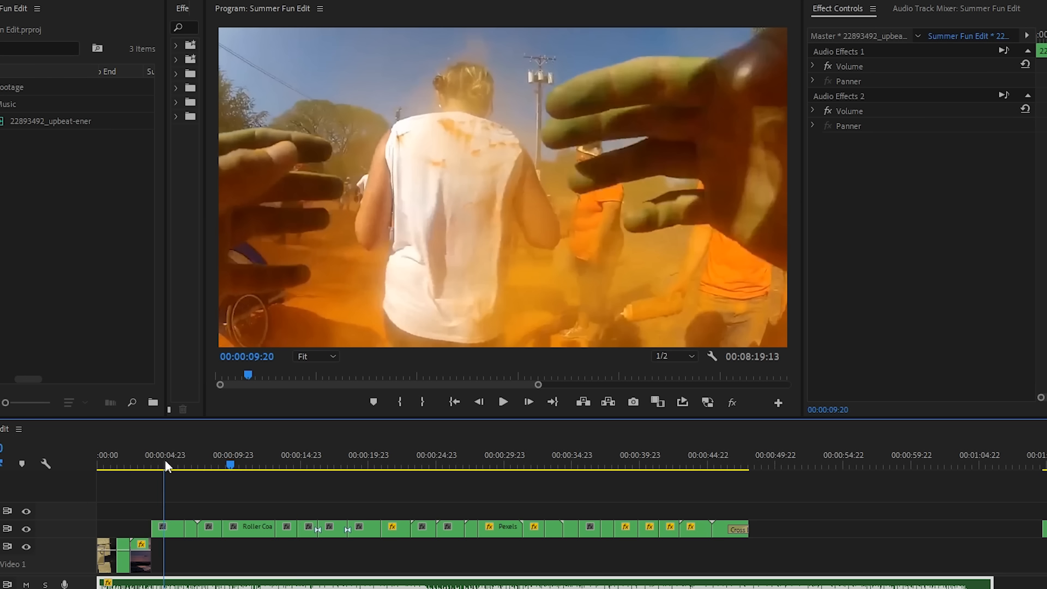
pyautogui.press('=')
pyautogui.press('=')
pyautogui.press('-')
pyautogui.press('-')
pyautogui.press('-')
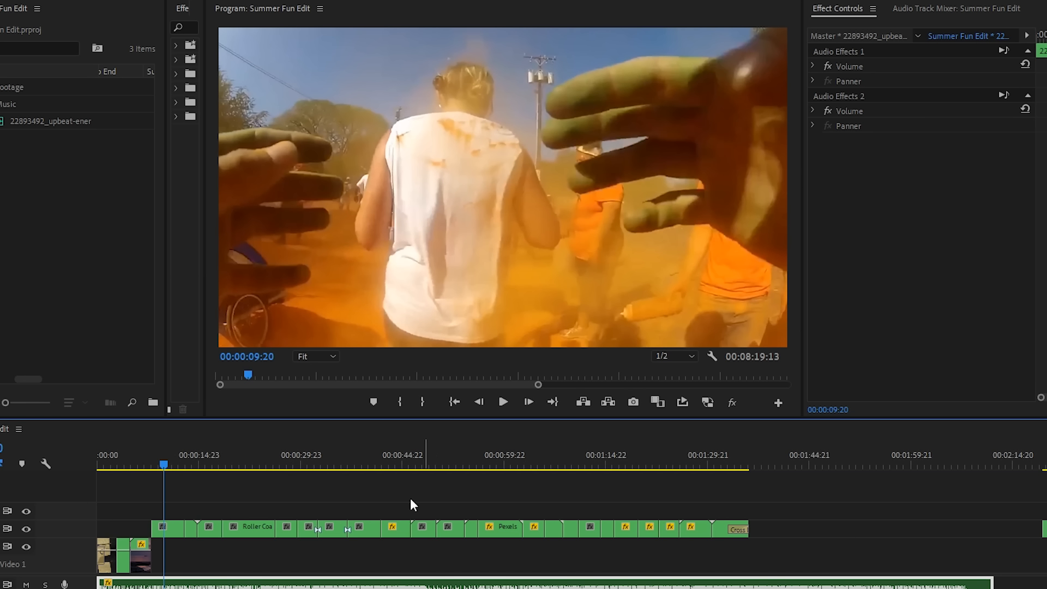
pyautogui.press('=')
pyautogui.click(148, 459)
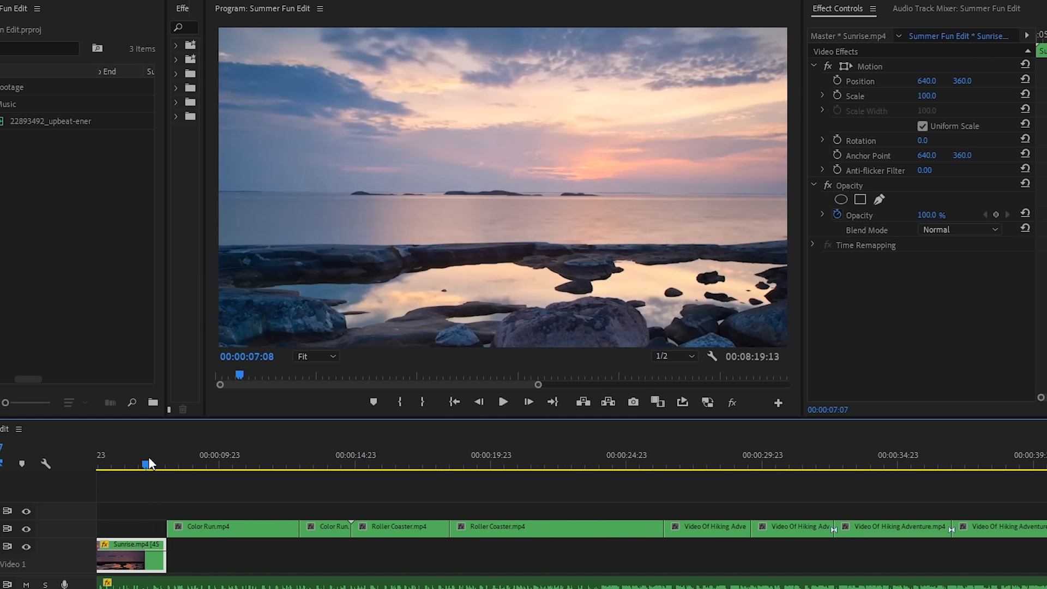
pyautogui.scroll(3, 155, 463)
pyautogui.press('space')
pyautogui.scroll(-2, 388, 505)
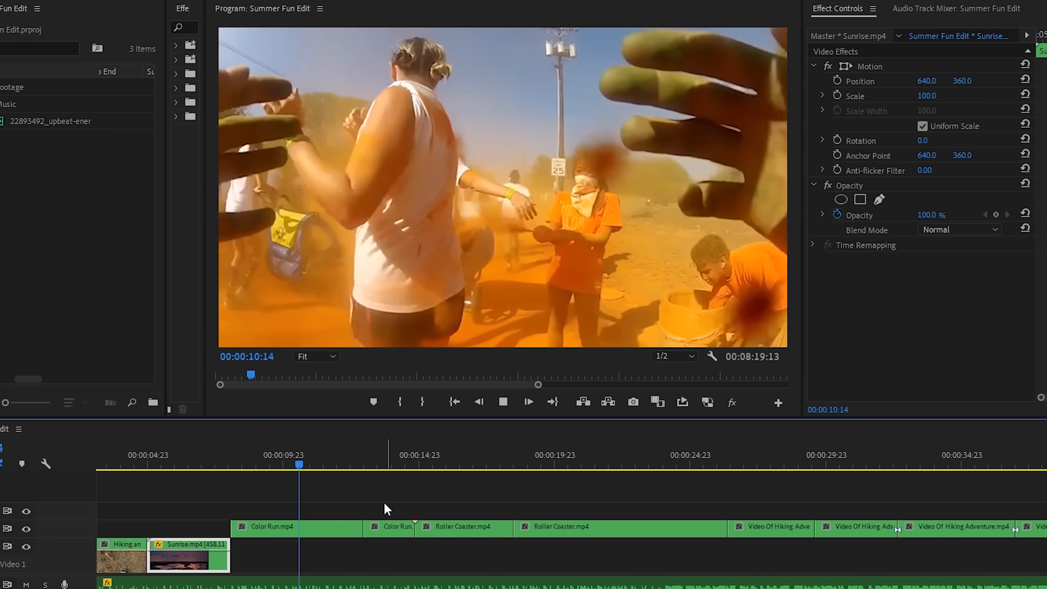
pyautogui.press('space')
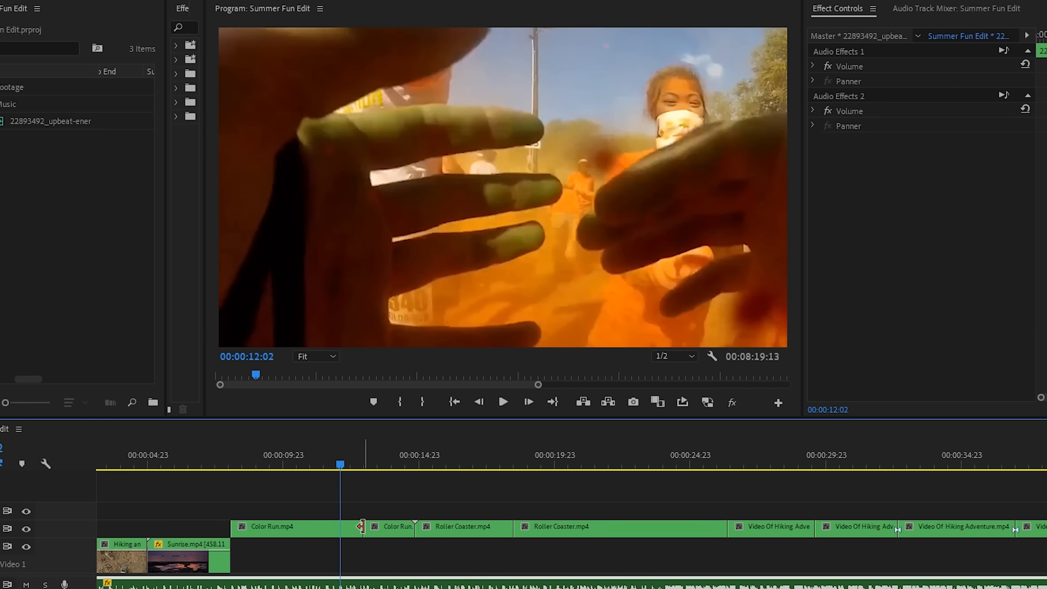
pyautogui.moveTo(361, 527); pyautogui.dragTo(340, 526)
# Play the passage from the Sunrise clip through the trimmed Color Run clip to review its timing.
pyautogui.click(232, 461)
pyautogui.press('space')
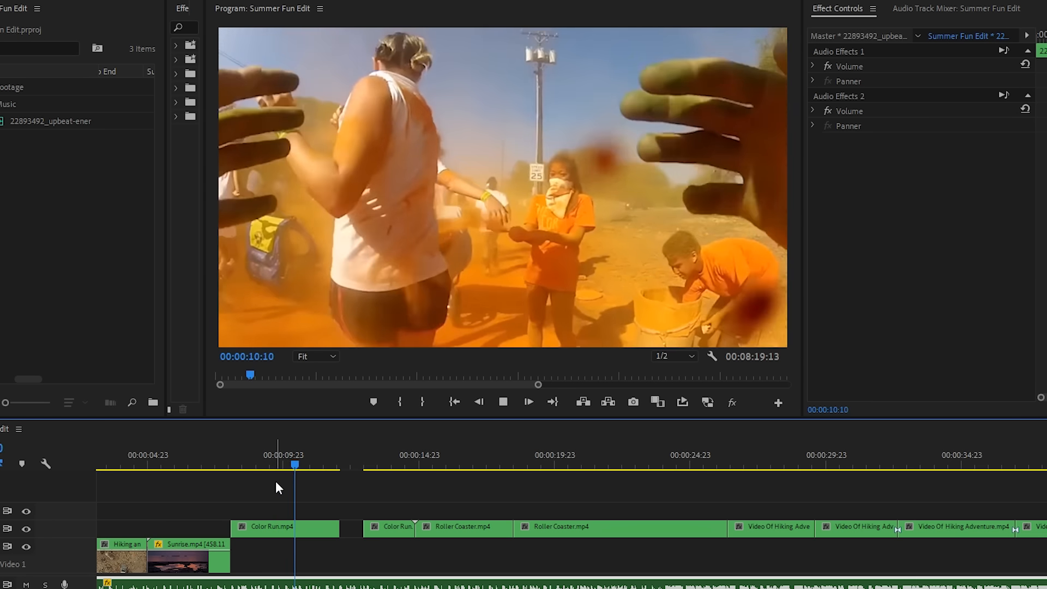
pyautogui.click(207, 463)
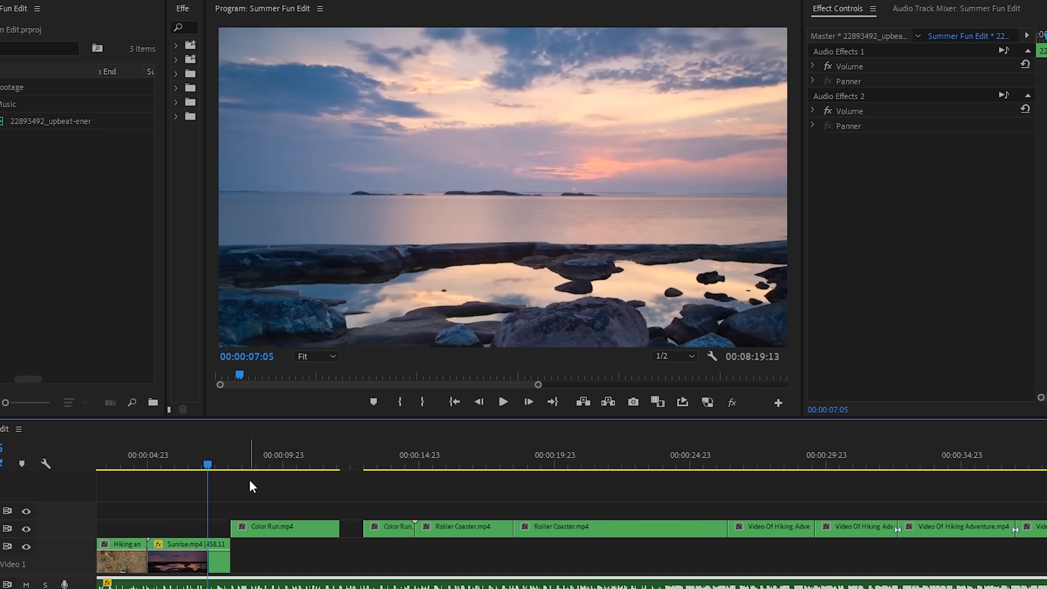
pyautogui.press('space')
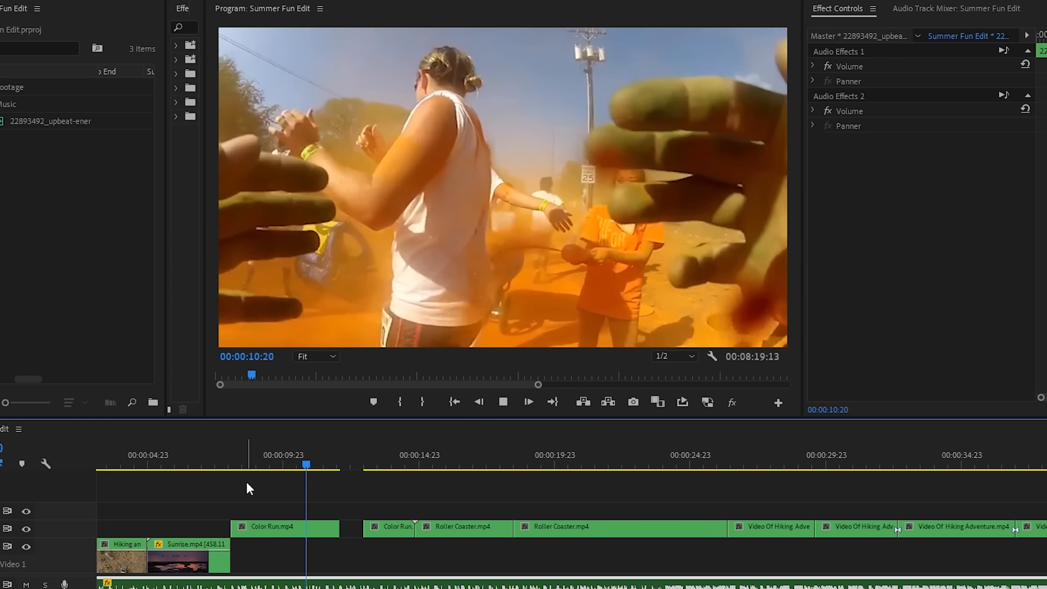
pyautogui.press('space')
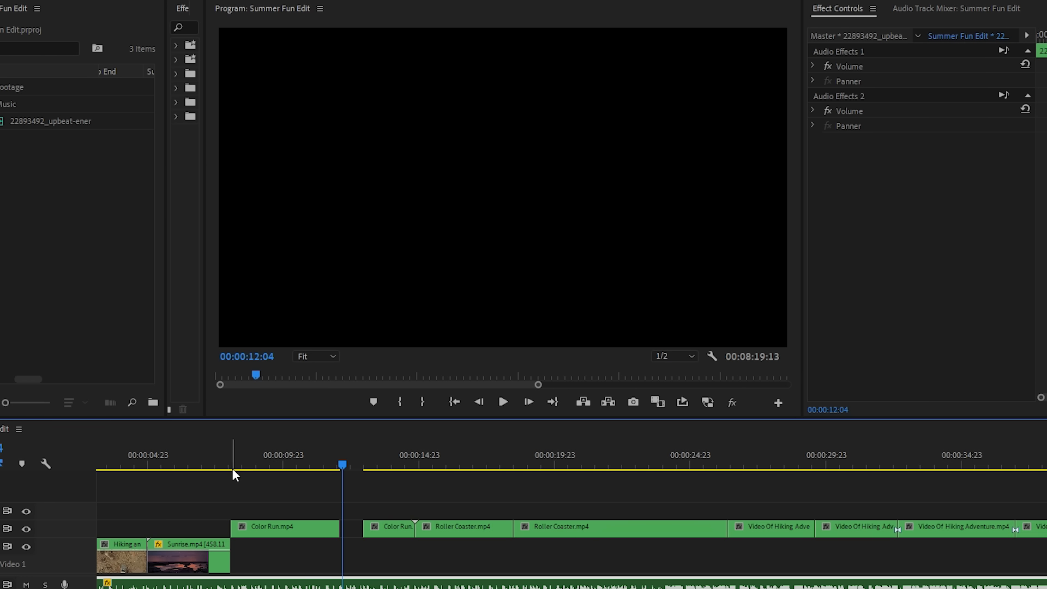
# Split the first Color Run clip at 00:00:10:03.
pyautogui.click(230, 464)
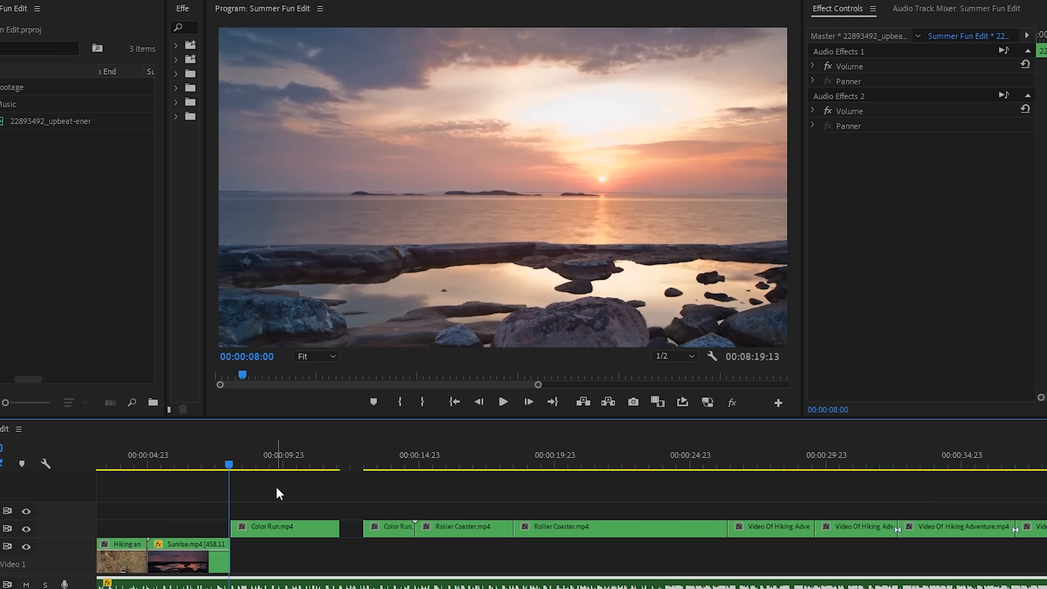
pyautogui.press('space')
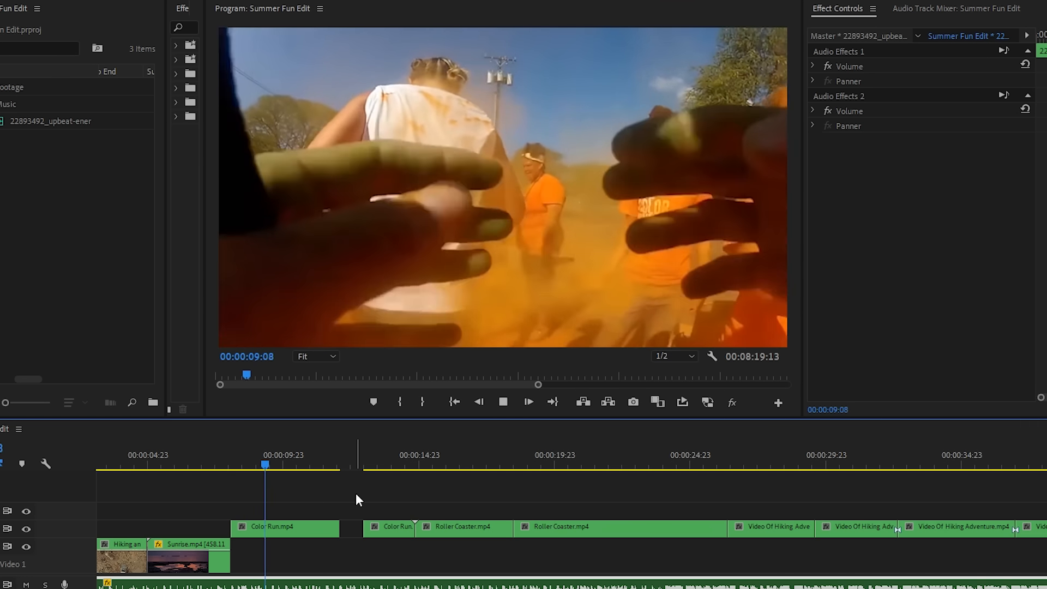
pyautogui.press('space')
pyautogui.press('c')
pyautogui.click(288, 527)
pyautogui.press('v')
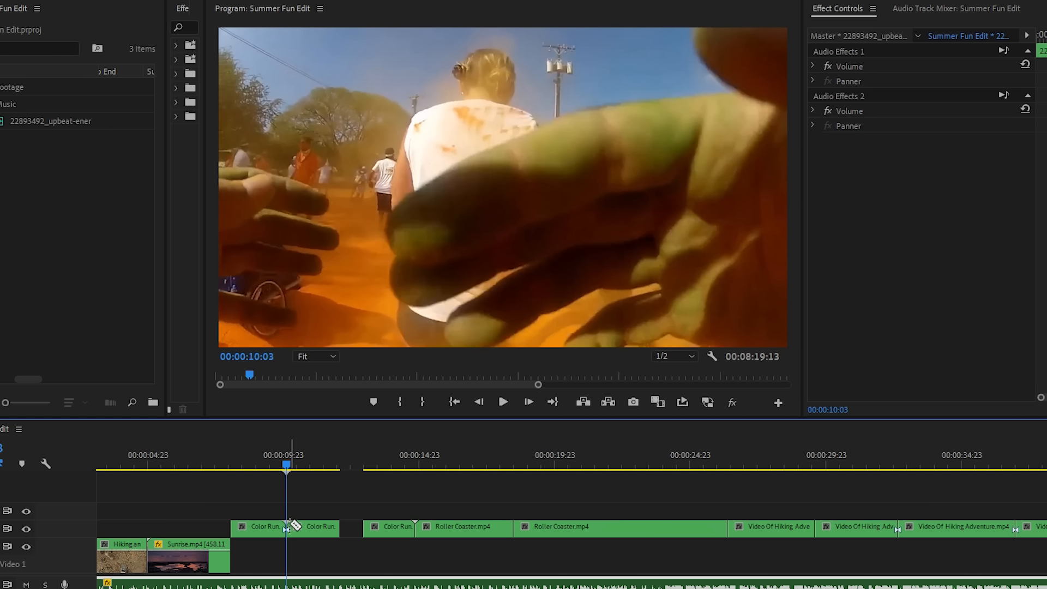
# Trim the start of the second Color Run piece to 00:00:10:08 and close the gap to the first piece.
pyautogui.press('space')
pyautogui.press('space')
pyautogui.moveTo(283, 467); pyautogui.dragTo(292, 464)
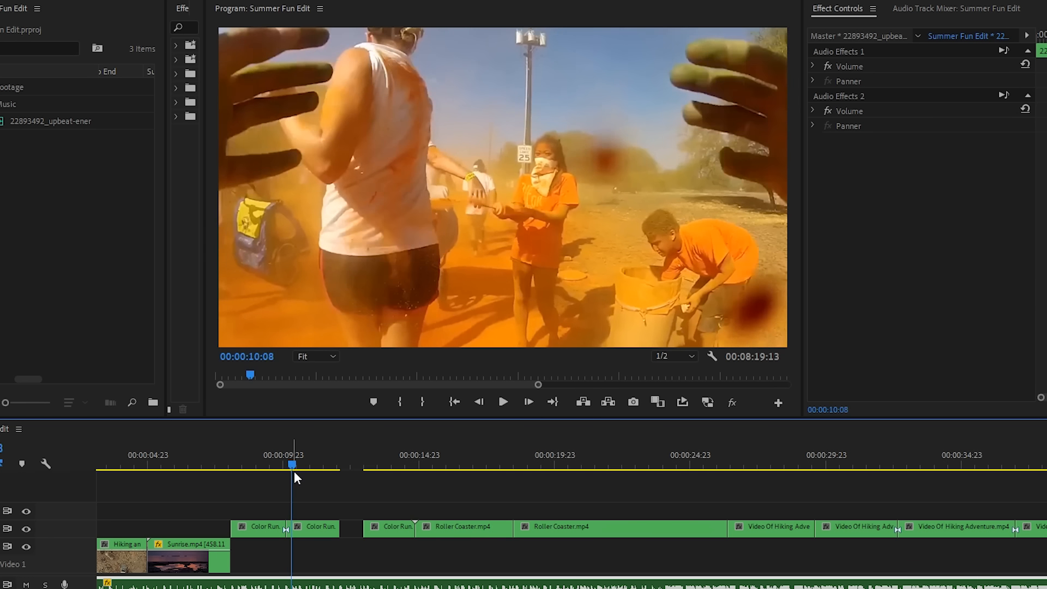
pyautogui.click(318, 528)
pyautogui.moveTo(339, 528); pyautogui.dragTo(333, 529)
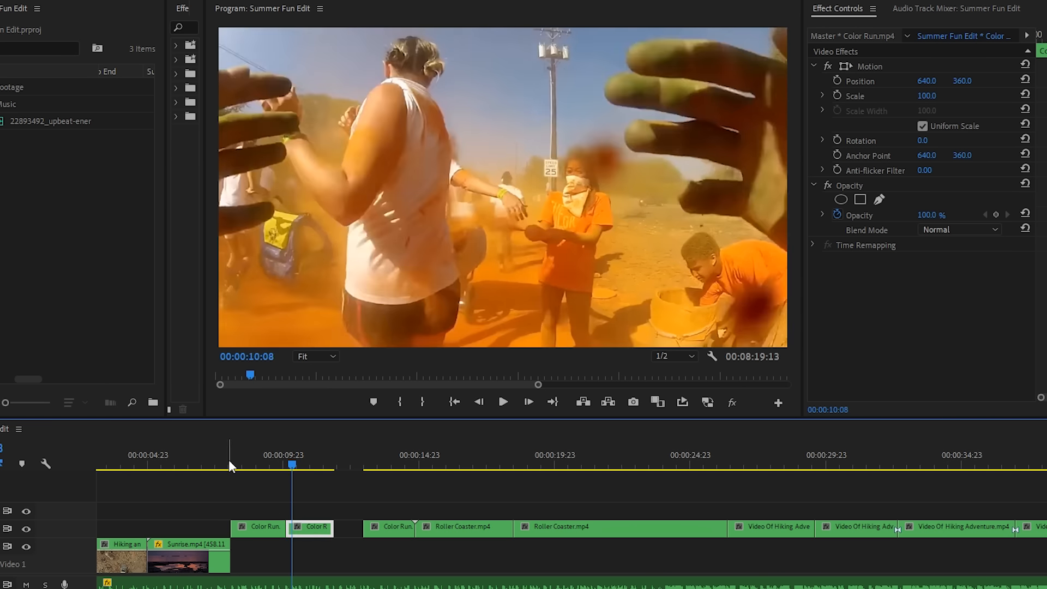
# Play through both Color Run pieces and extend the end of the second piece slightly.
pyautogui.click(228, 459)
pyautogui.press('space')
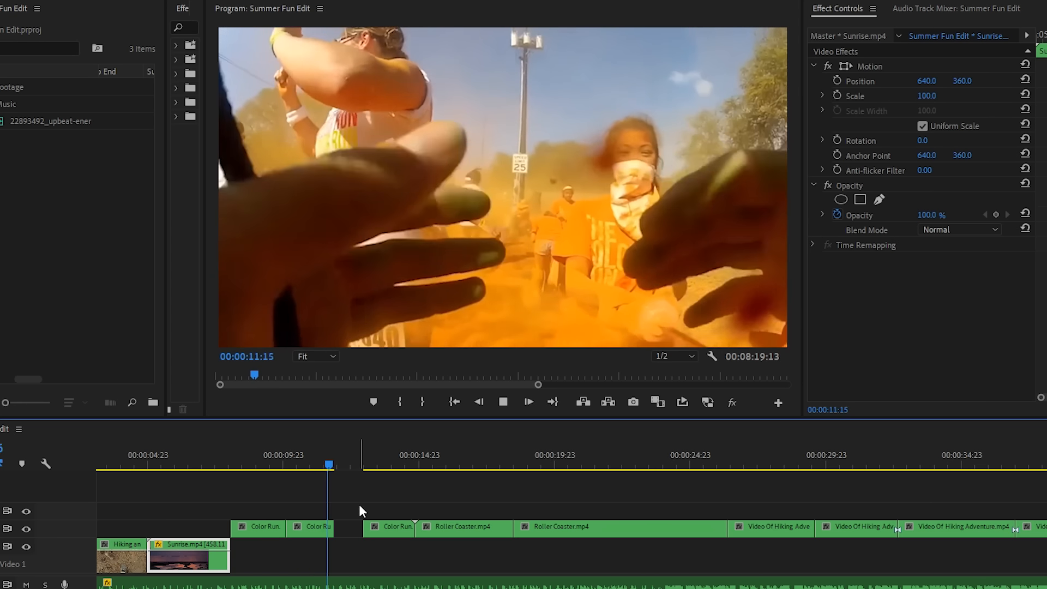
pyautogui.press('space')
pyautogui.moveTo(336, 525); pyautogui.dragTo(336, 525)
# Move the last Color Run clip back so it directly follows the second piece.
pyautogui.click(303, 462)
pyautogui.press('space')
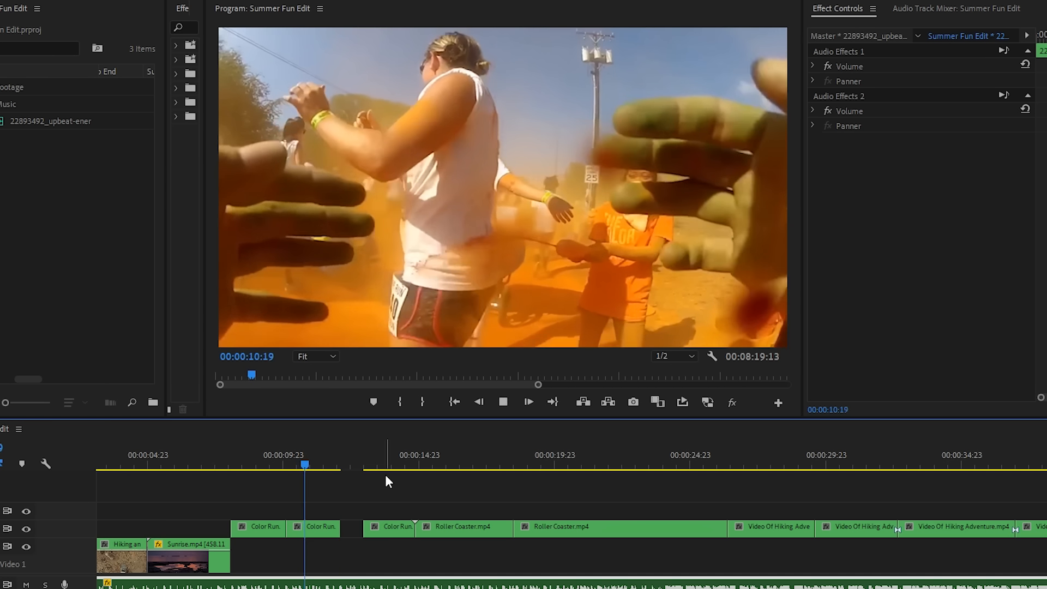
pyautogui.press('space')
pyautogui.moveTo(369, 528); pyautogui.dragTo(346, 528)
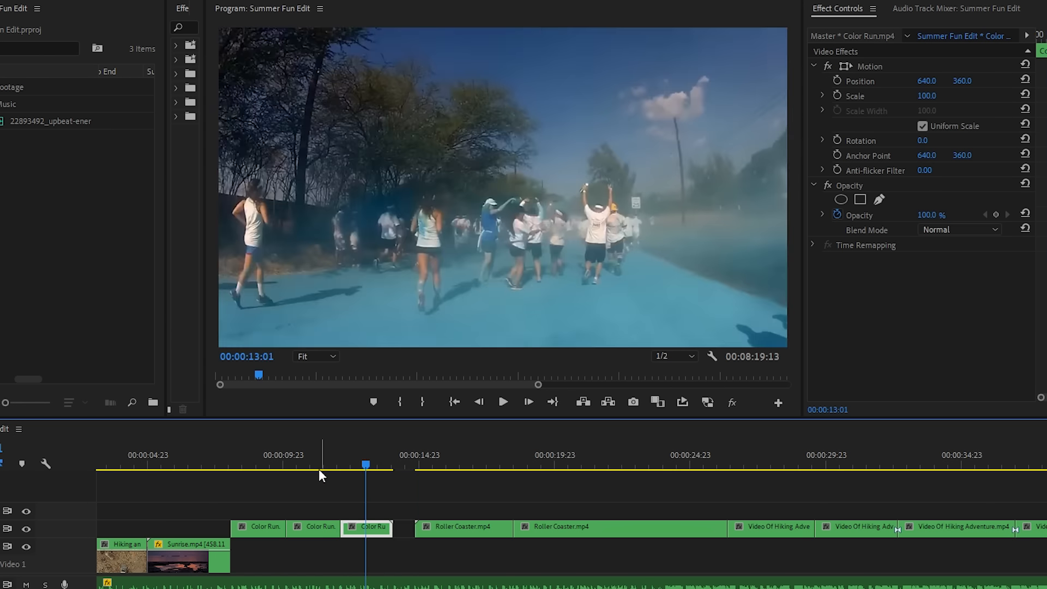
# Play the last Color Run clip and the roller coaster footage around 00:00:24:00 to compare them with the music.
pyautogui.click(318, 462)
pyautogui.press('space')
pyautogui.press('-')
pyautogui.click(372, 459)
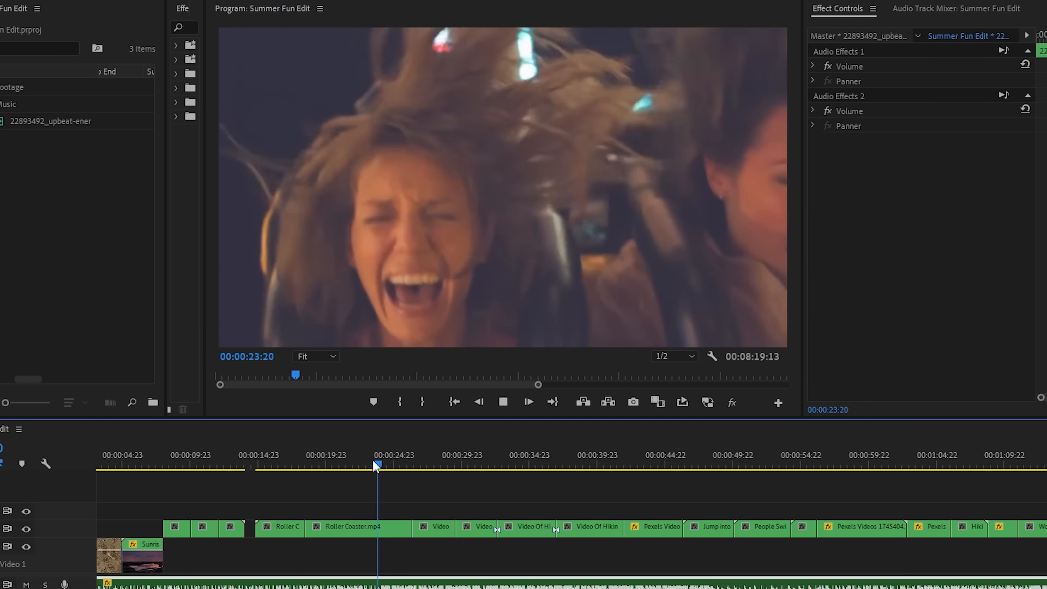
pyautogui.click(380, 464)
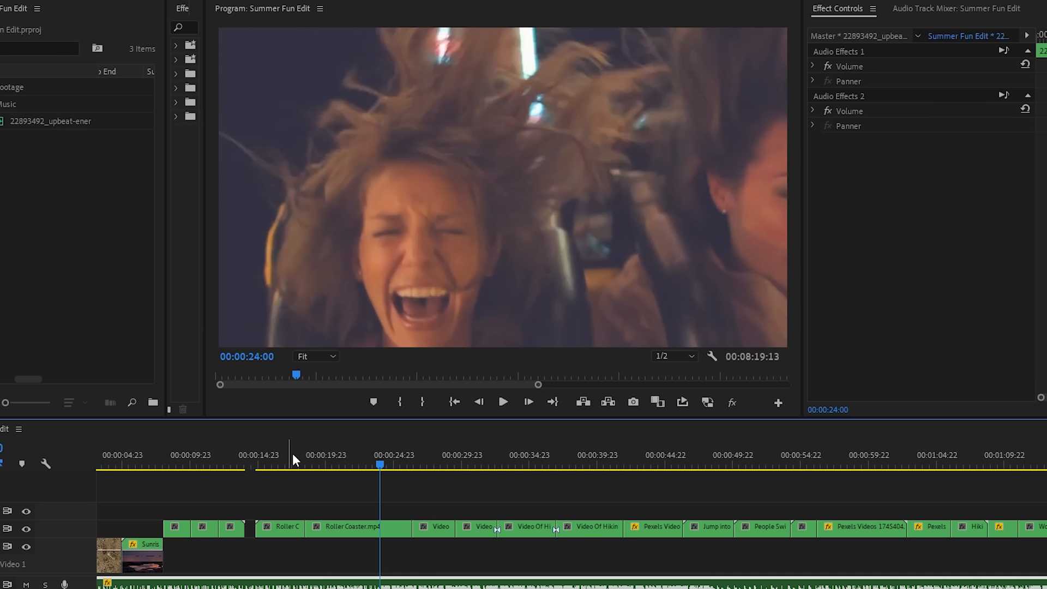
# Move both Roller Coaster clips up to Video 3, starting at about 00:00:20:00.
pyautogui.click(326, 459)
pyautogui.moveTo(389, 503); pyautogui.dragTo(409, 515)
pyautogui.click(378, 461)
pyautogui.press('=')
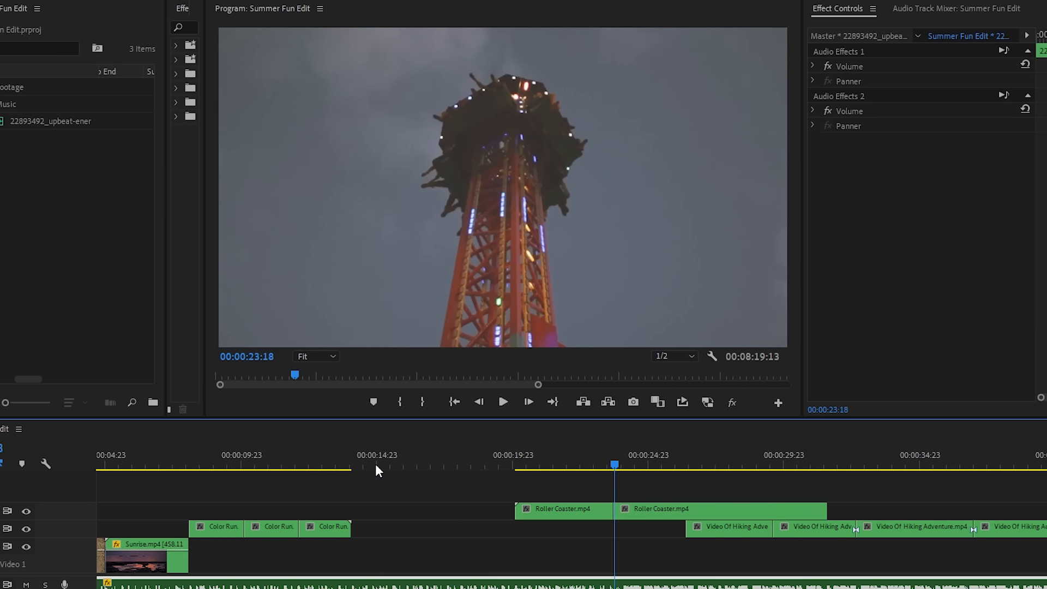
pyautogui.press('=')
# Play the second Roller Coaster clip from its start and split it at about 00:00:25:07.
pyautogui.moveTo(618, 464); pyautogui.dragTo(637, 470)
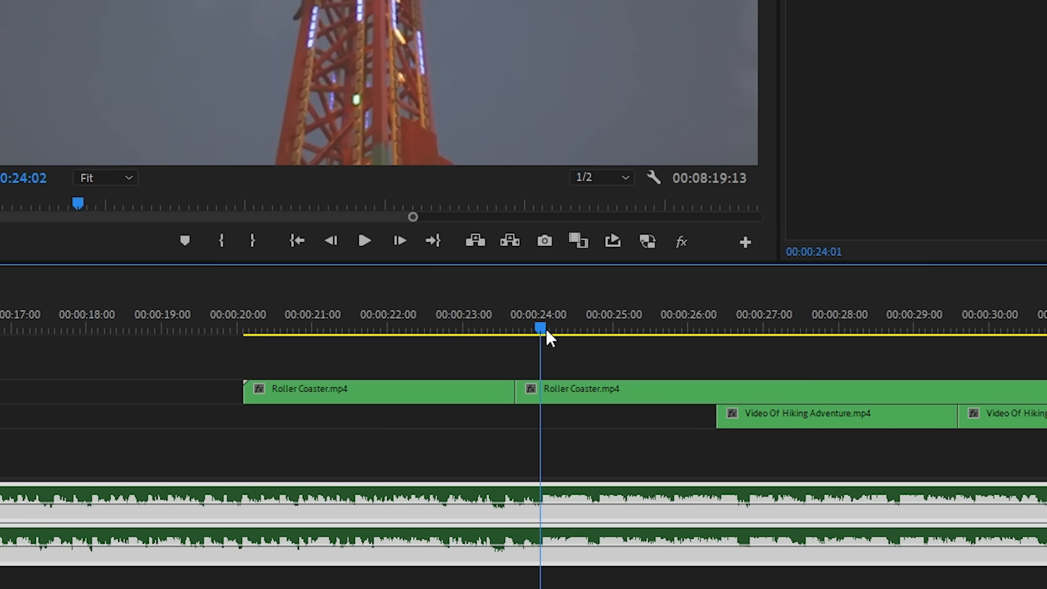
pyautogui.click(451, 325)
pyautogui.press('space')
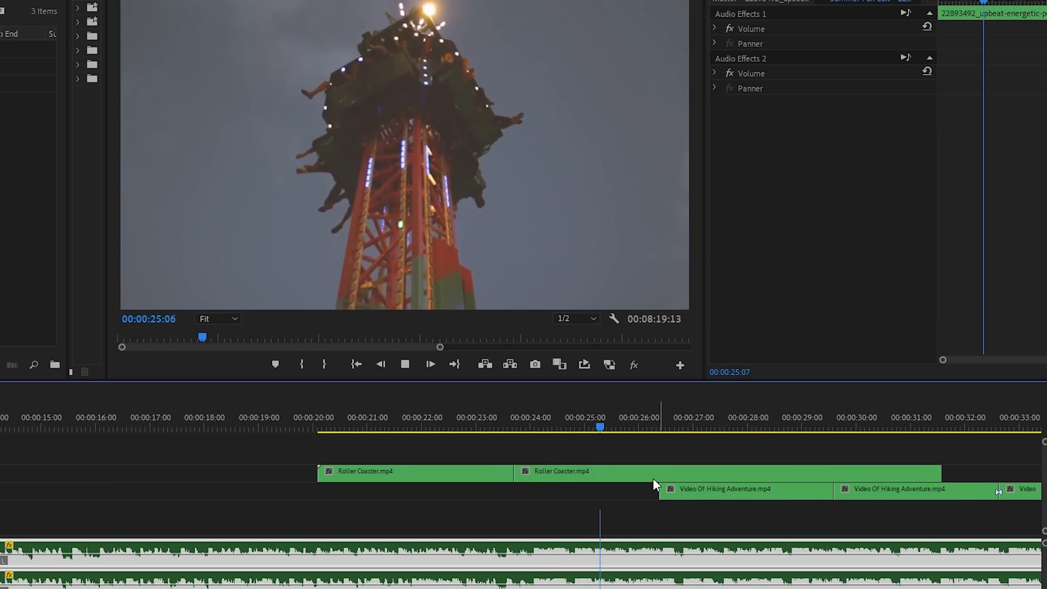
pyautogui.scroll(-4, 659, 478)
pyautogui.press('space')
pyautogui.press('Left')
pyautogui.press('c')
pyautogui.click(414, 472)
# Split the Roller Coaster clip again at about 27 seconds and delete the piece between the two cuts.
pyautogui.moveTo(410, 431); pyautogui.dragTo(574, 439)
pyautogui.press('c')
pyautogui.click(525, 472)
pyautogui.press('v')
pyautogui.click(472, 471)
pyautogui.press('Delete')
# Split the remaining Roller Coaster clip at 00:00:28:08 and move the first Roller Coaster clip earlier, to about 00:00:18:00.
pyautogui.press('c')
pyautogui.click(573, 472)
pyautogui.press('v')
pyautogui.moveTo(217, 473); pyautogui.dragTo(112, 475)
pyautogui.scroll(3, 620, 439)
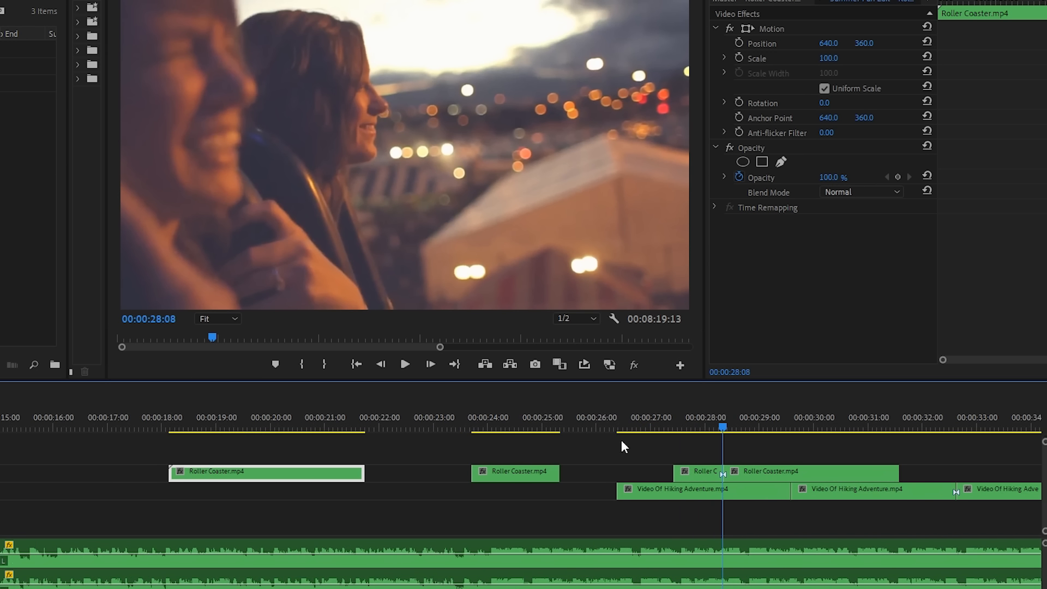
# Move the short Roller Coaster piece of the smiling riders directly in front of the ride tower piece.
pyautogui.click(685, 425)
pyautogui.moveTo(685, 425); pyautogui.dragTo(699, 435)
pyautogui.moveTo(703, 477); pyautogui.dragTo(451, 473)
pyautogui.moveTo(444, 425); pyautogui.dragTo(518, 437)
pyautogui.scroll(2, 485, 448)
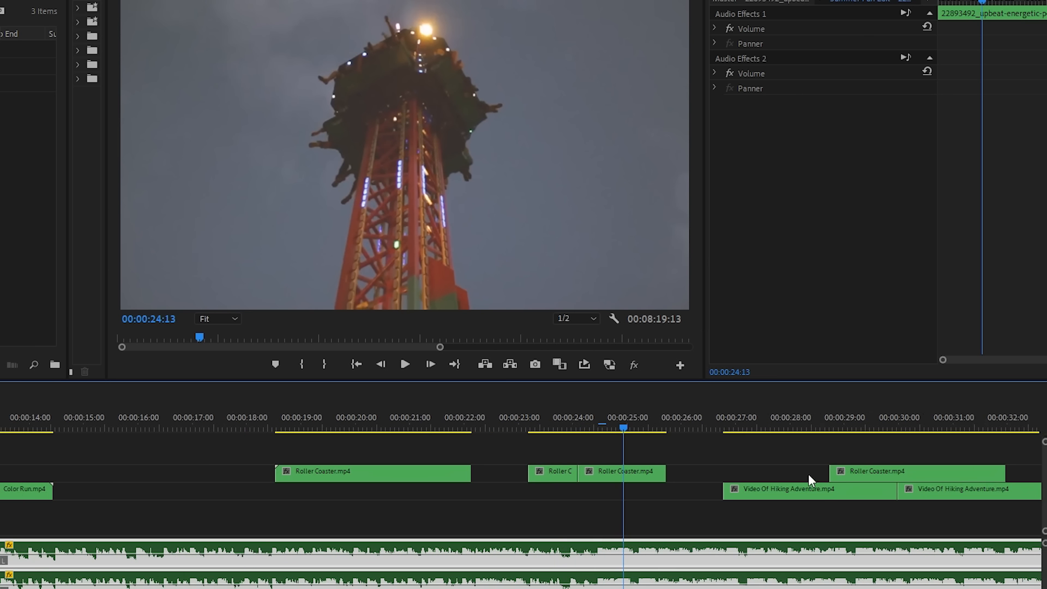
# Split the last Roller Coaster clip at 00:00:30:03 and delete the part after the cut.
pyautogui.scroll(-2, 807, 474)
pyautogui.click(731, 427)
pyautogui.press('space')
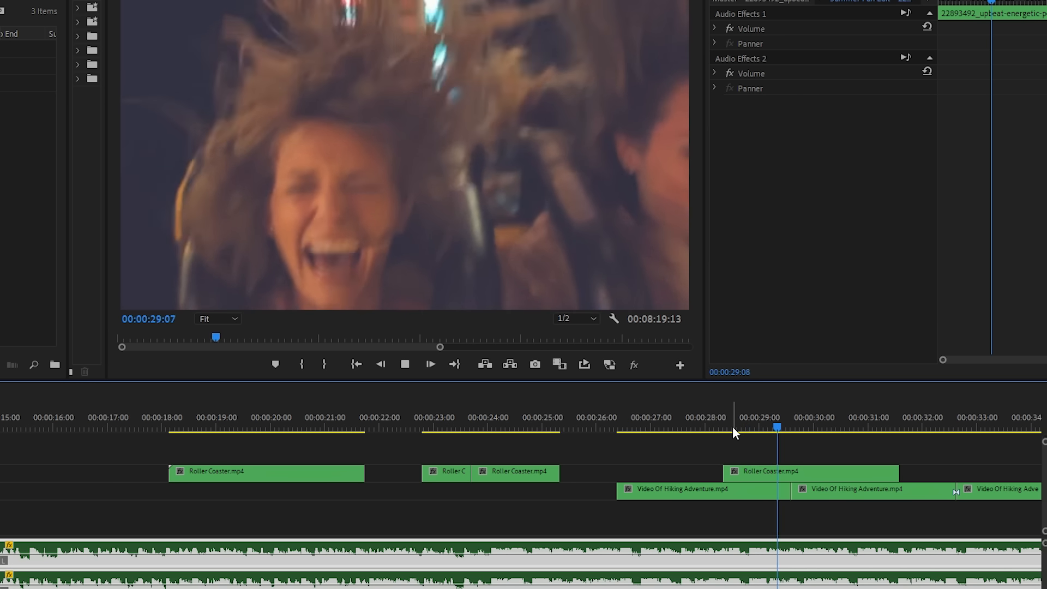
pyautogui.press('space')
pyautogui.press('c')
pyautogui.click(822, 470)
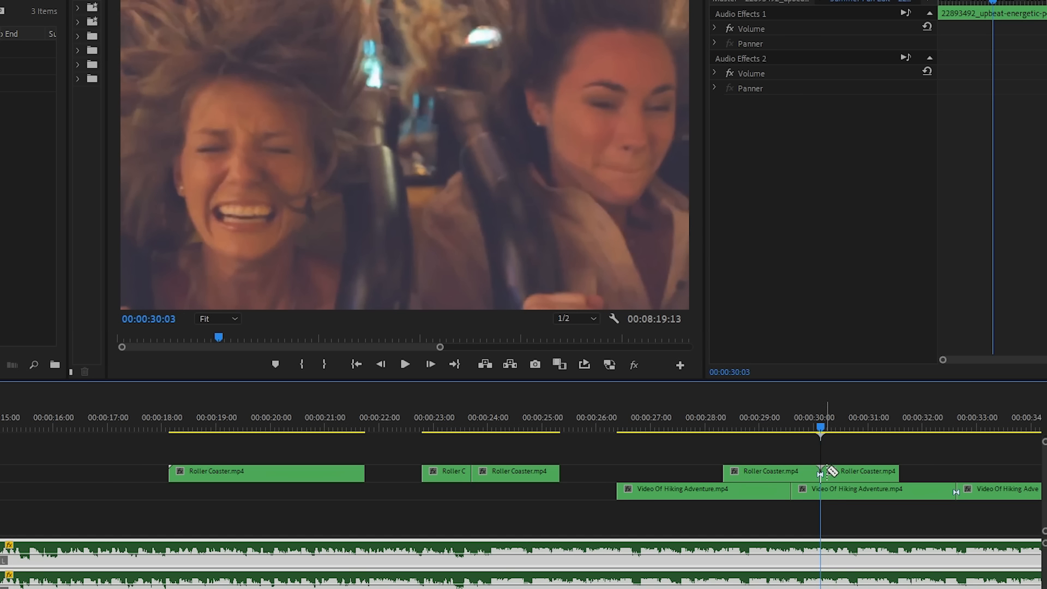
pyautogui.press('v')
pyautogui.click(836, 472)
pyautogui.press('Delete')
# Move the remaining screaming-rider piece directly behind the ride tower piece and play the joined Roller Coaster pieces.
pyautogui.moveTo(769, 470); pyautogui.dragTo(613, 472)
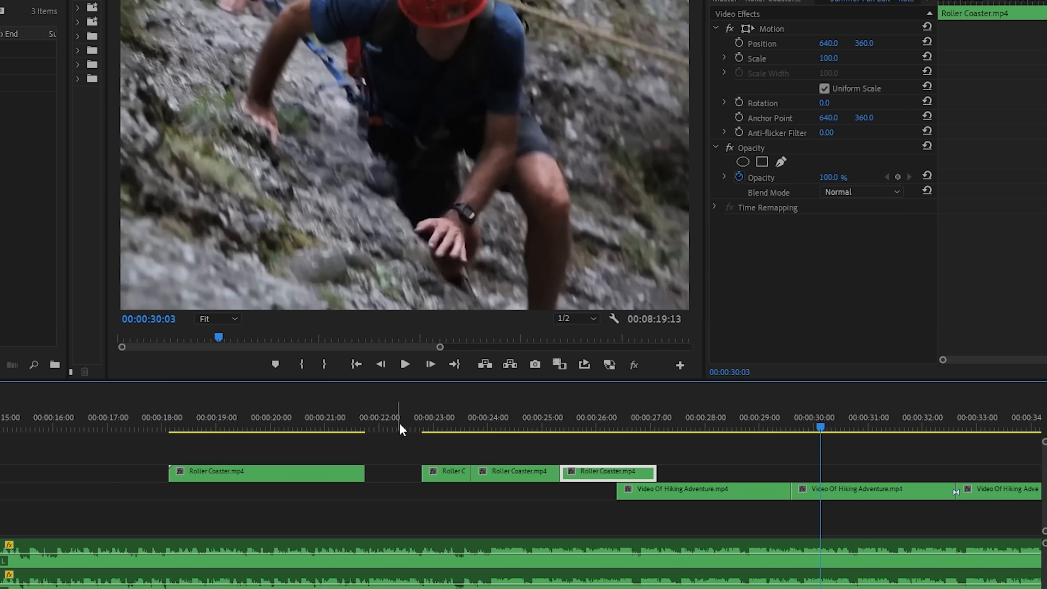
pyautogui.click(401, 426)
pyautogui.press('space')
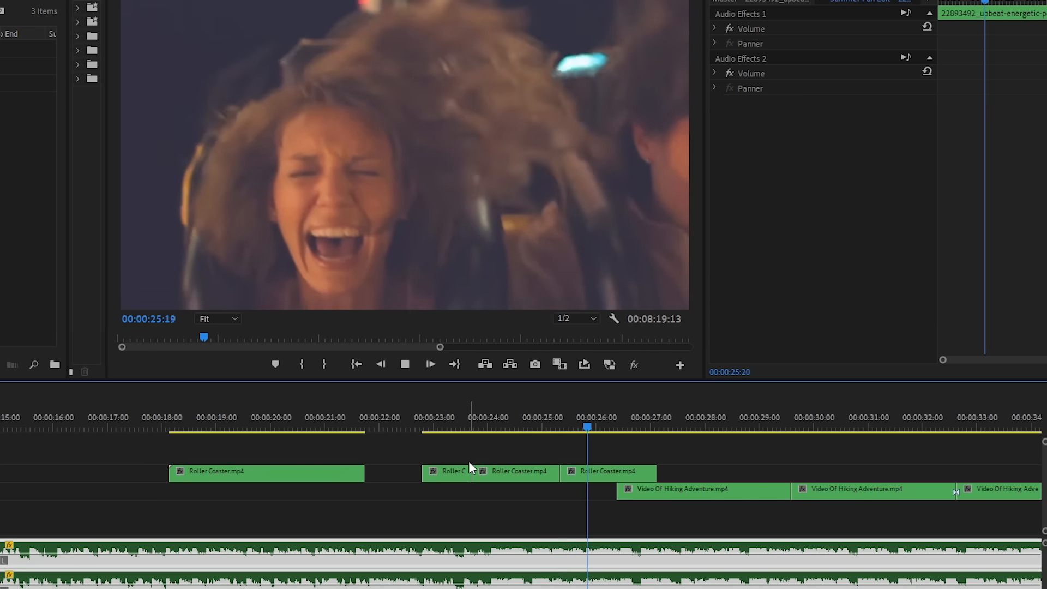
# Trim a few frames off the start of the screaming-rider piece, close the gap, and replay the joined pieces.
pyautogui.moveTo(556, 425); pyautogui.dragTo(567, 425)
pyautogui.moveTo(569, 477); pyautogui.dragTo(576, 478)
pyautogui.click(418, 426)
pyautogui.press('space')
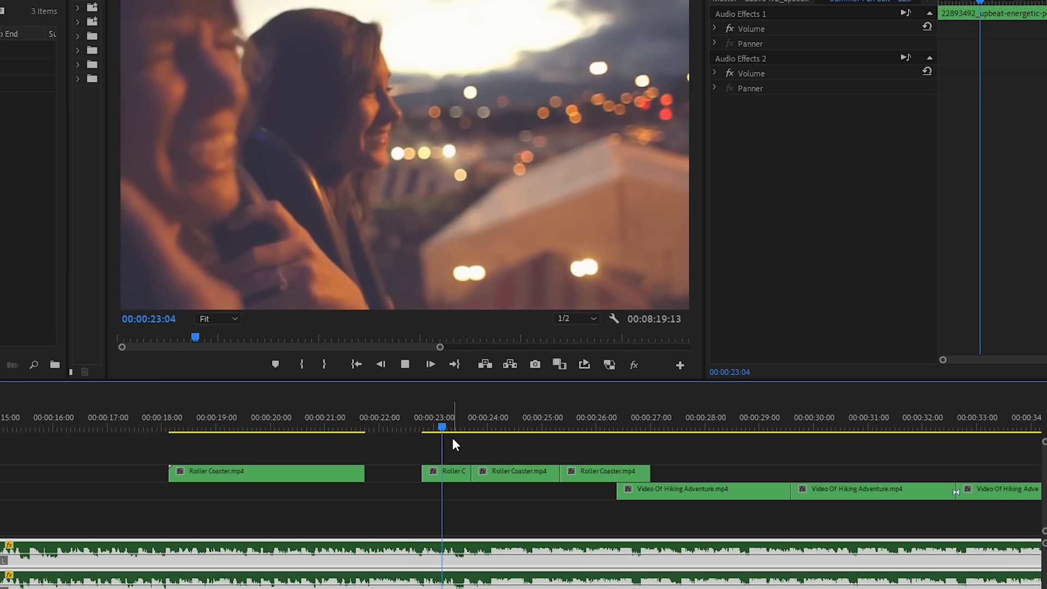
# Set the speed of the ride tower Roller Coaster piece to 200%.
pyautogui.press('space')
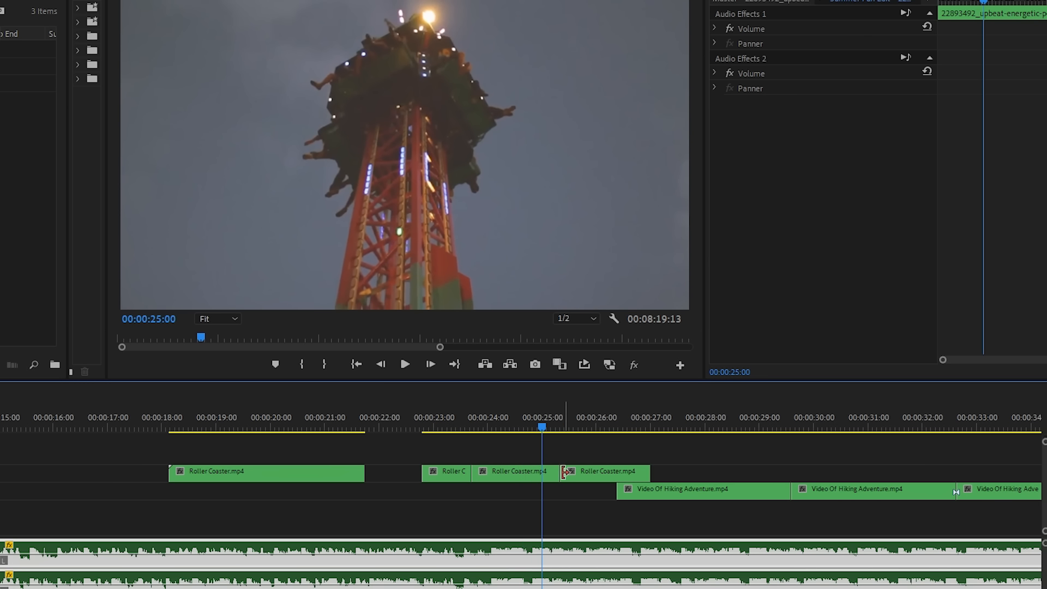
pyautogui.click(484, 430)
pyautogui.click(516, 474)
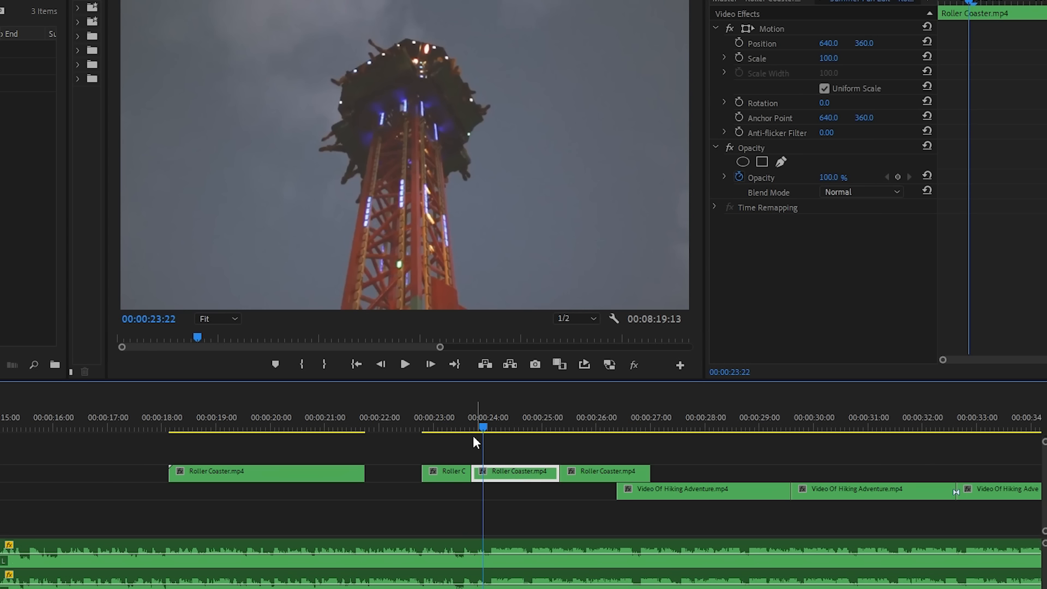
pyautogui.rightClick(502, 475)
pyautogui.click(562, 411)
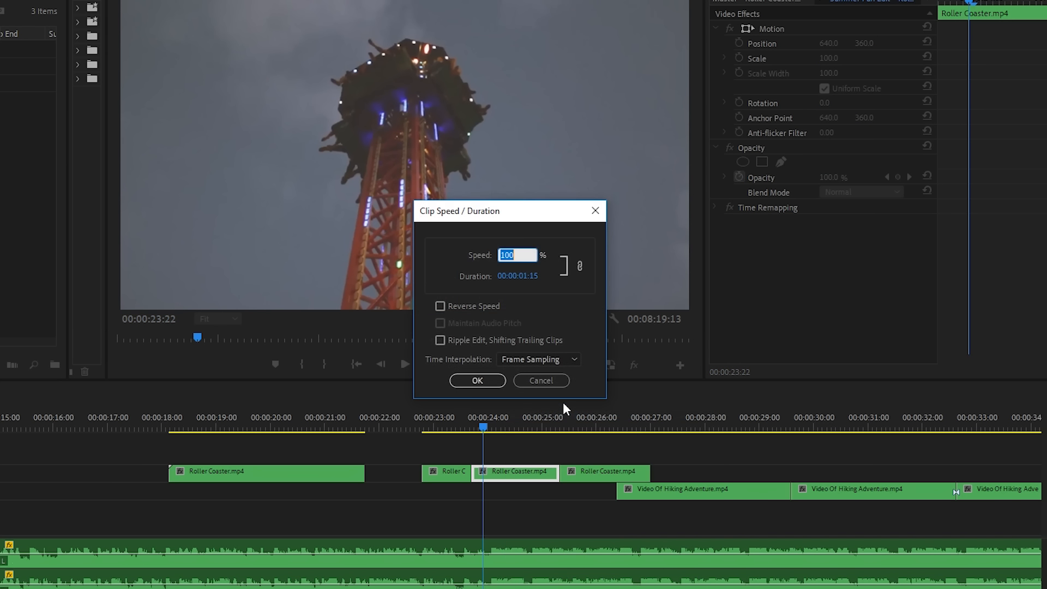
pyautogui.write('200')
pyautogui.click(491, 378)
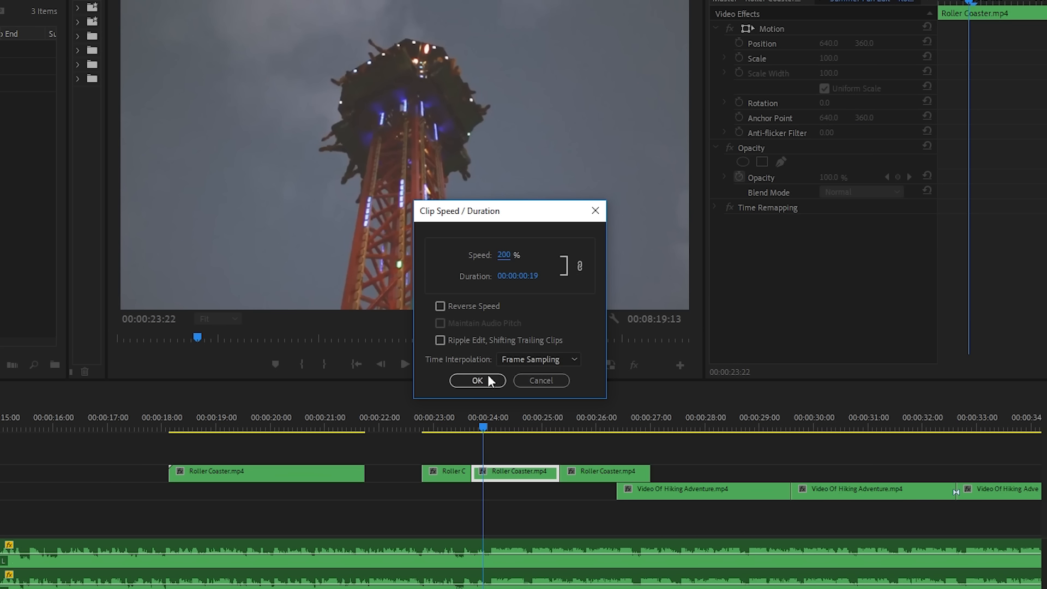
# Move the screaming-rider piece directly behind the sped-up ride tower piece and play the joined Roller Coaster pieces.
pyautogui.moveTo(587, 474); pyautogui.dragTo(545, 473)
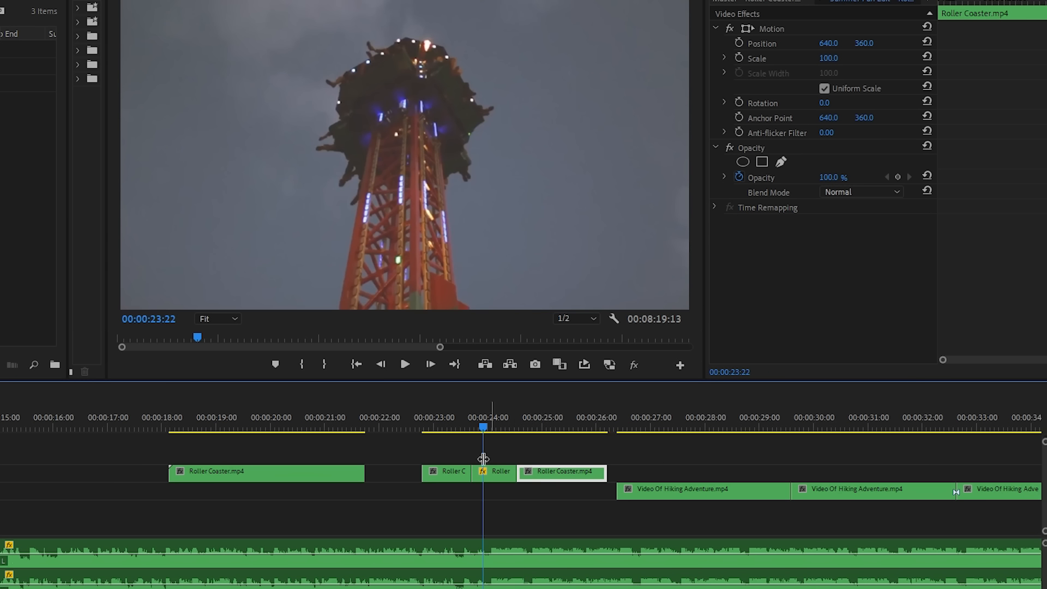
pyautogui.click(424, 428)
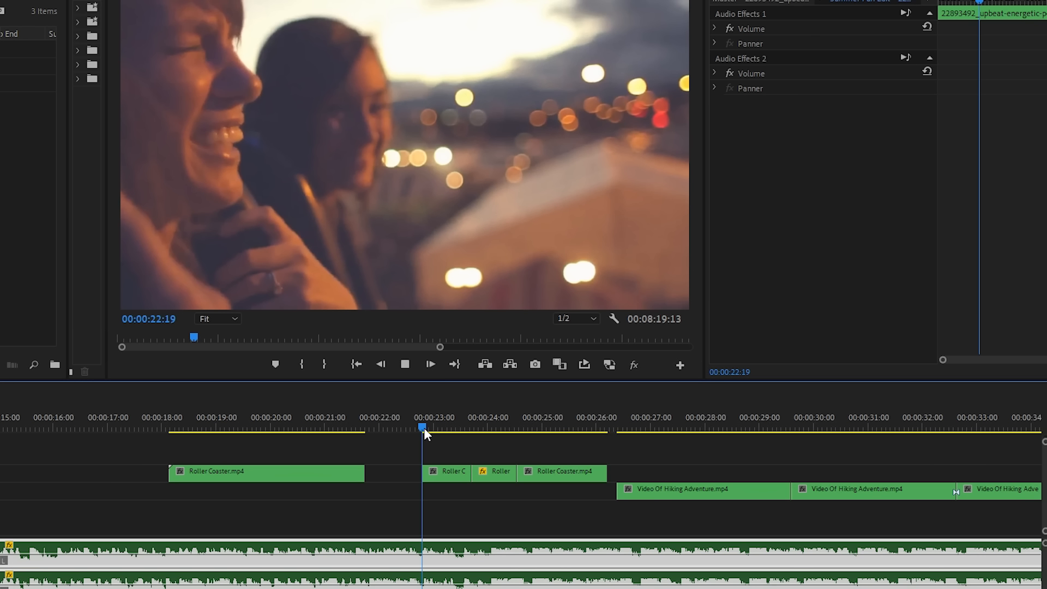
pyautogui.press('space')
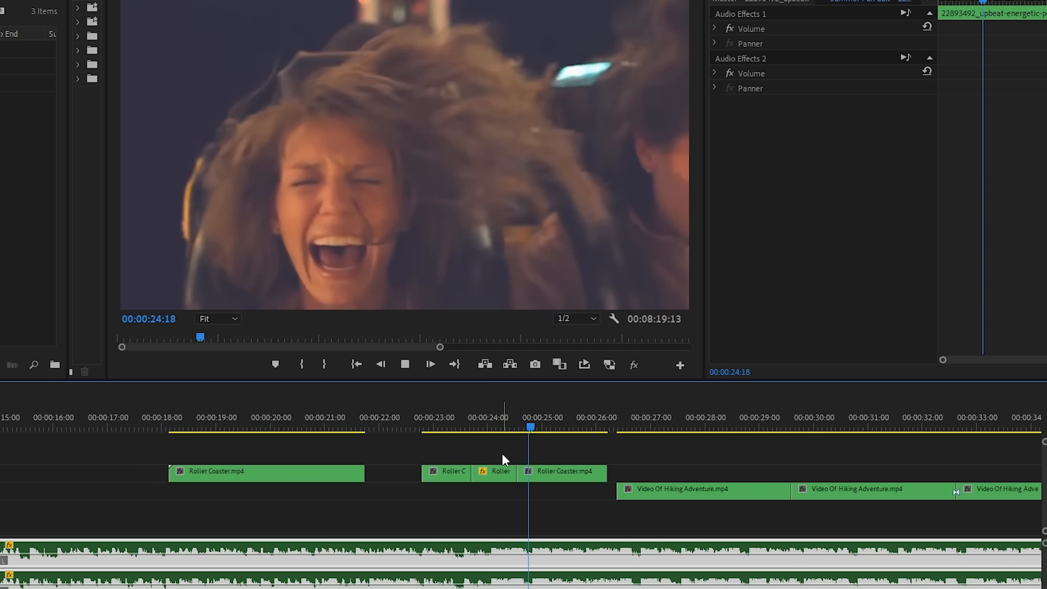
pyautogui.press('space')
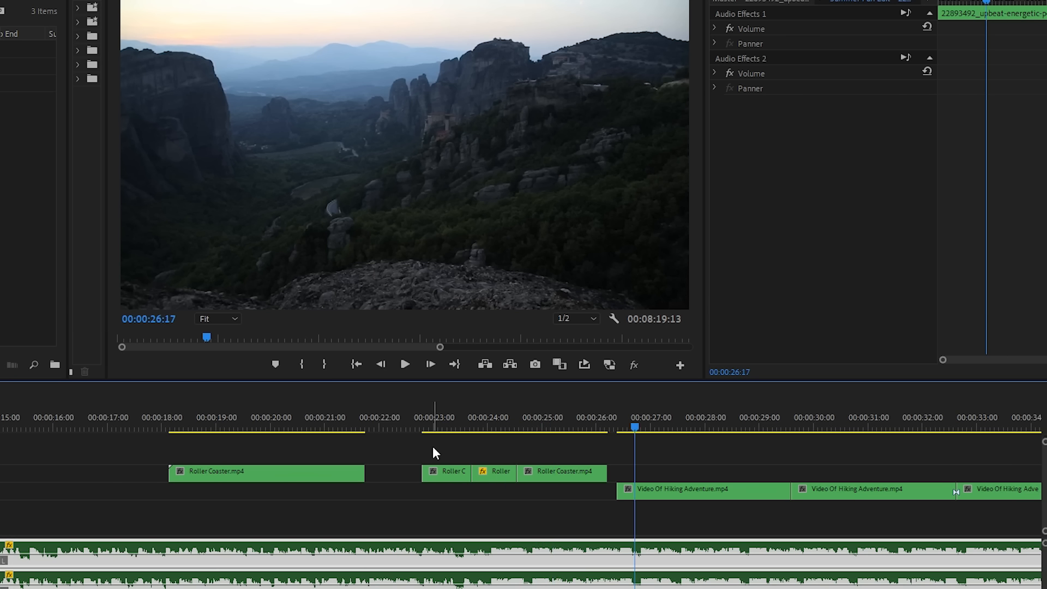
# Gather the Roller Coaster pieces on the Video 1 track in front of the hiking clips and play through them.
pyautogui.press('-')
pyautogui.scroll(3, 436, 448)
pyautogui.click(447, 425)
pyautogui.hscroll(3, 518, 453)
pyautogui.moveTo(335, 476); pyautogui.dragTo(363, 478)
pyautogui.press('space')
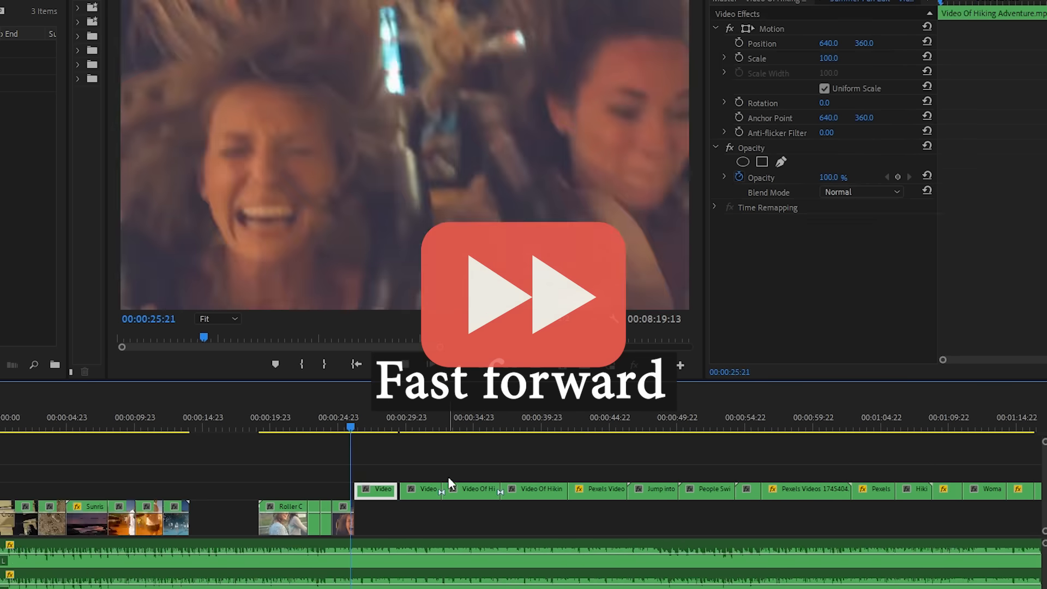
# Place the Jump into Water, People Swimming and Paddle Surfing clips behind the Roller Coaster pieces and trim the first hiking clip to 00:00:02:00.
pyautogui.click(171, 430)
pyautogui.moveTo(238, 519); pyautogui.dragTo(240, 519)
pyautogui.moveTo(439, 491); pyautogui.dragTo(411, 492)
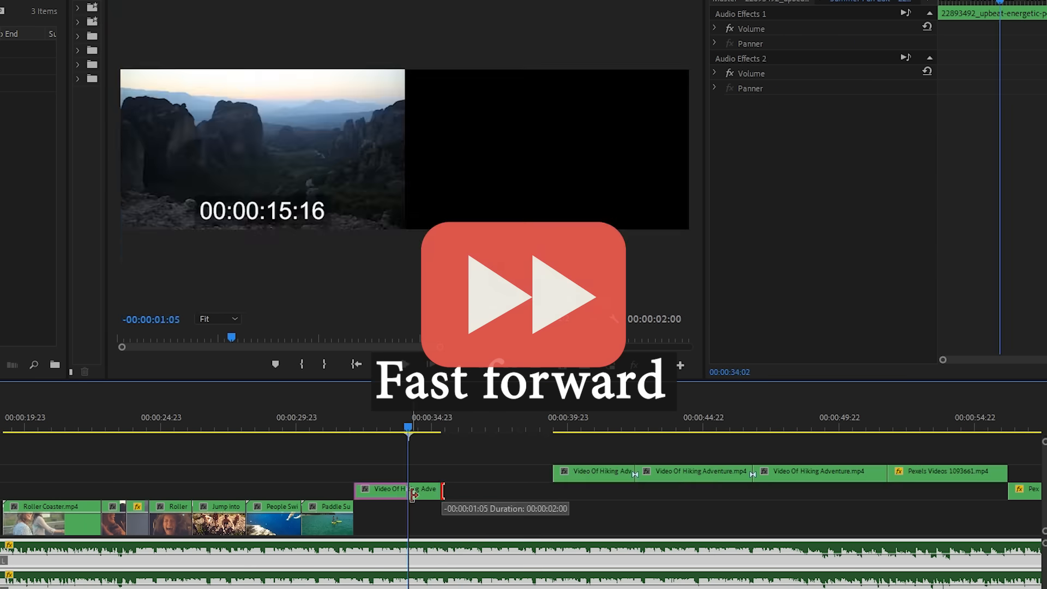
pyautogui.click(511, 425)
pyautogui.press('-')
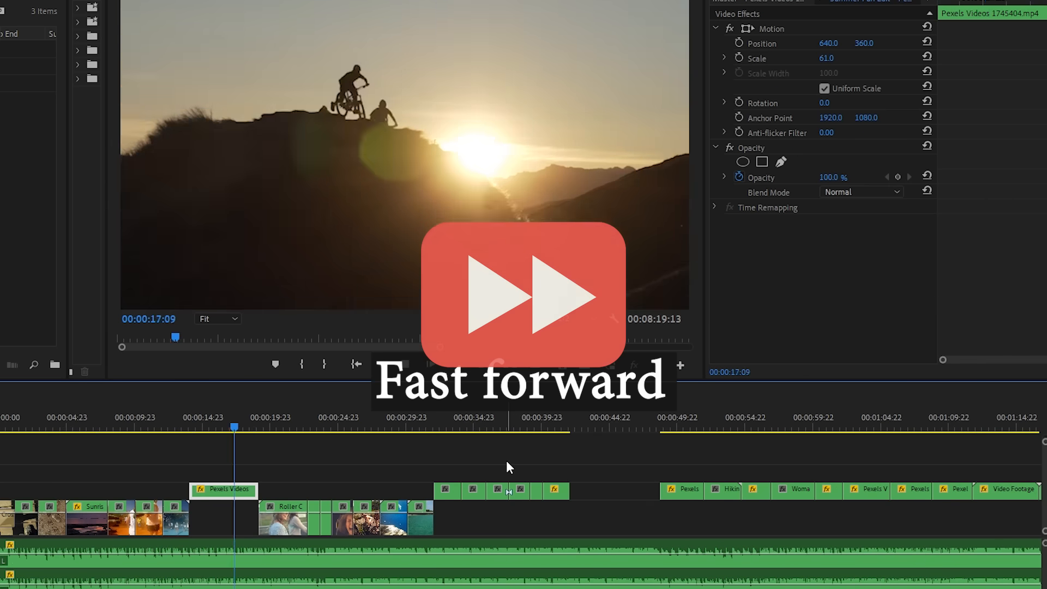
# Move the Pexels Videos 1745404 biking clip out of the gap before Roller Coaster and arrange all remaining clips on Video 1 without gaps.
pyautogui.moveTo(224, 490); pyautogui.dragTo(605, 491)
pyautogui.click(834, 427)
pyautogui.moveTo(722, 490); pyautogui.dragTo(207, 490)
pyautogui.click(450, 426)
pyautogui.moveTo(792, 491); pyautogui.dragTo(229, 491)
pyautogui.click(834, 426)
pyautogui.scroll(-3, 479, 491)
pyautogui.click(458, 426)
pyautogui.click(669, 426)
pyautogui.moveTo(992, 472); pyautogui.dragTo(682, 496)
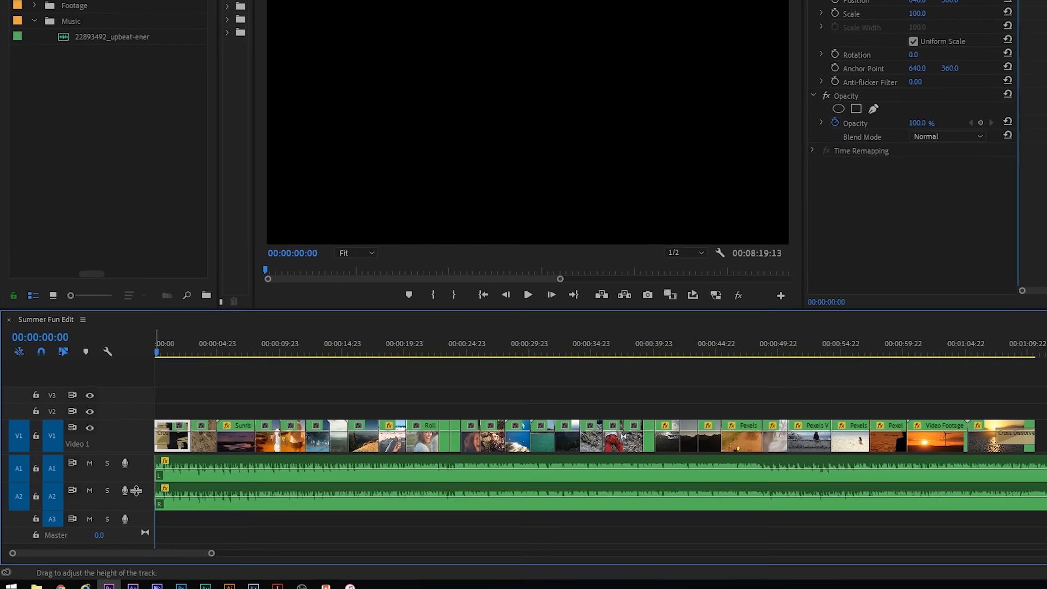
# Try lowering the volume of both music channels, play the edit from about 00:00:19, and undo the volume changes.
pyautogui.moveTo(113, 491); pyautogui.dragTo(113, 498)
pyautogui.moveTo(175, 514); pyautogui.dragTo(176, 522)
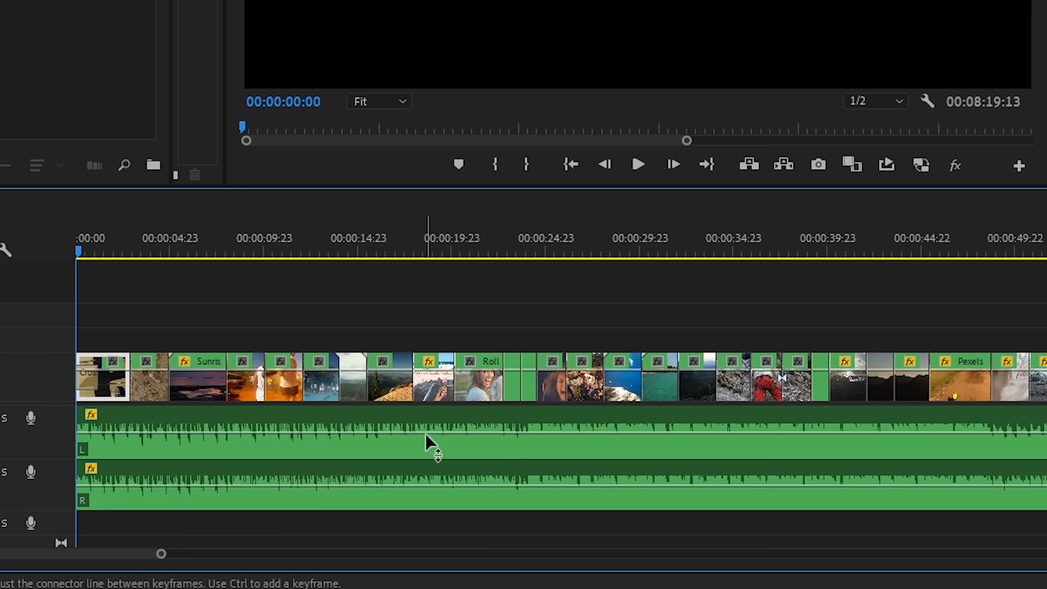
pyautogui.moveTo(430, 433)
pyautogui.mouseDown()
pyautogui.moveTo(442, 441)
pyautogui.moveTo(436, 426)
pyautogui.moveTo(443, 446)
pyautogui.mouseUp()
pyautogui.moveTo(443, 489); pyautogui.dragTo(443, 497)
pyautogui.click(439, 246)
pyautogui.press('space')
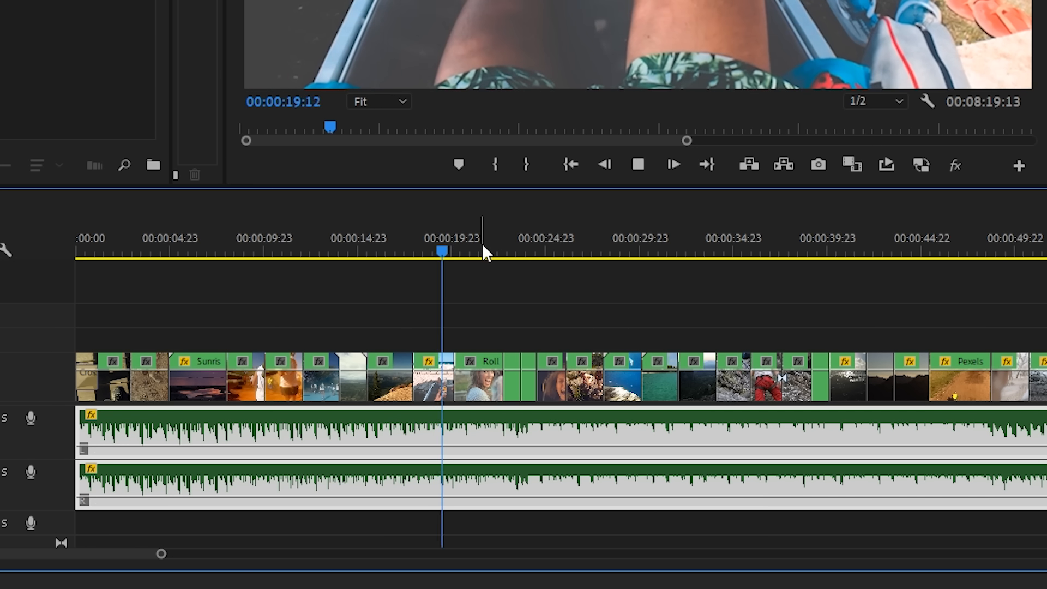
pyautogui.press('space')
pyautogui.hotkey('ctrl', 'z')
pyautogui.hotkey('ctrl', 'z')
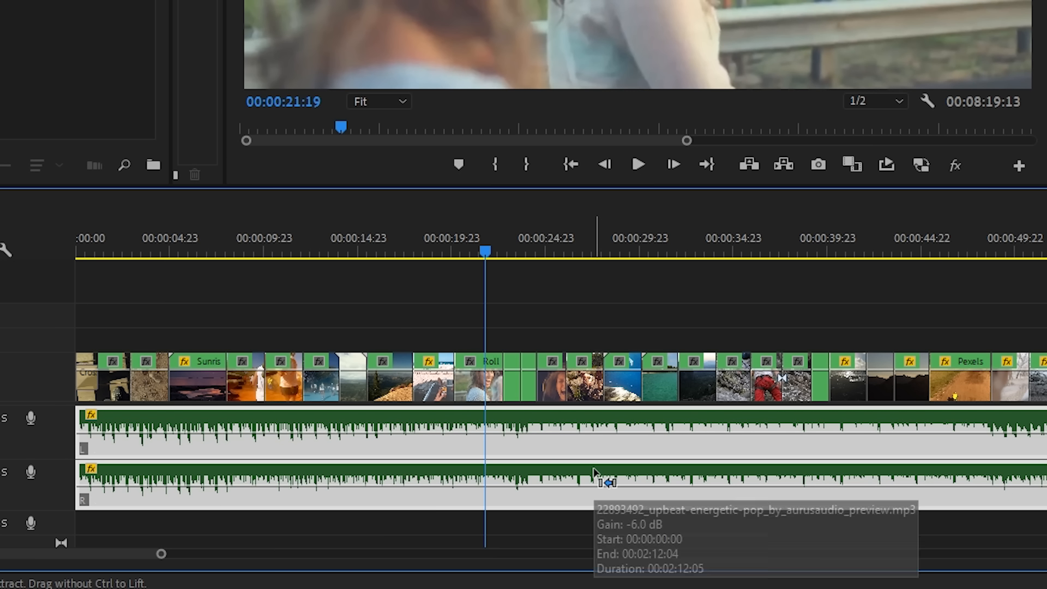
# Add four volume keyframes to the left music channel between about 00:00:15 and 00:00:20 and lower the middle two.
pyautogui.keyDown('ctrl'); pyautogui.click(361, 433); pyautogui.keyUp('ctrl')
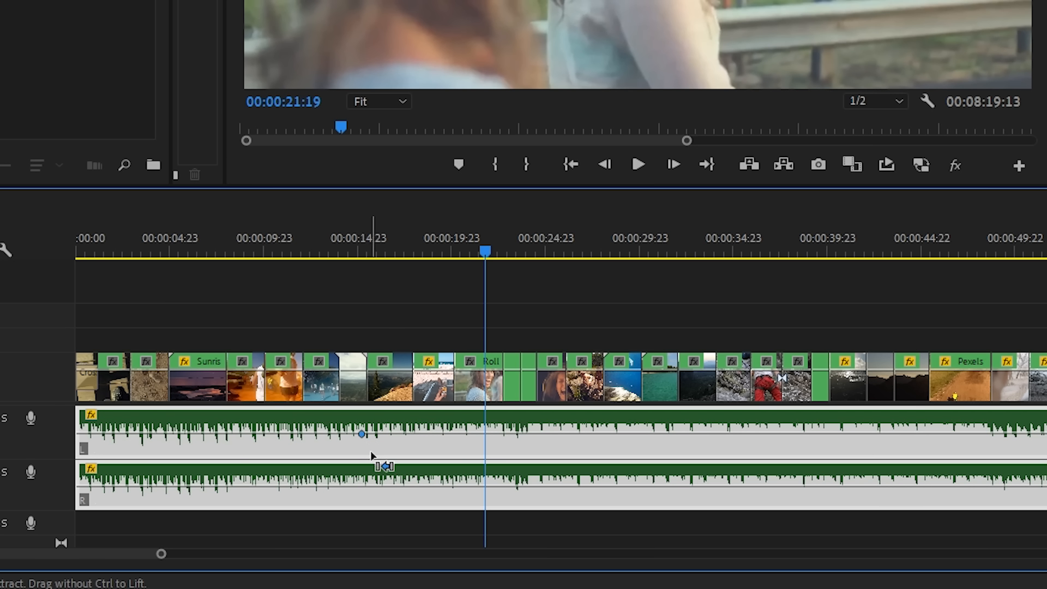
pyautogui.keyDown('ctrl'); pyautogui.click(415, 433); pyautogui.keyUp('ctrl')
pyautogui.keyDown('ctrl'); pyautogui.click(451, 434); pyautogui.keyUp('ctrl')
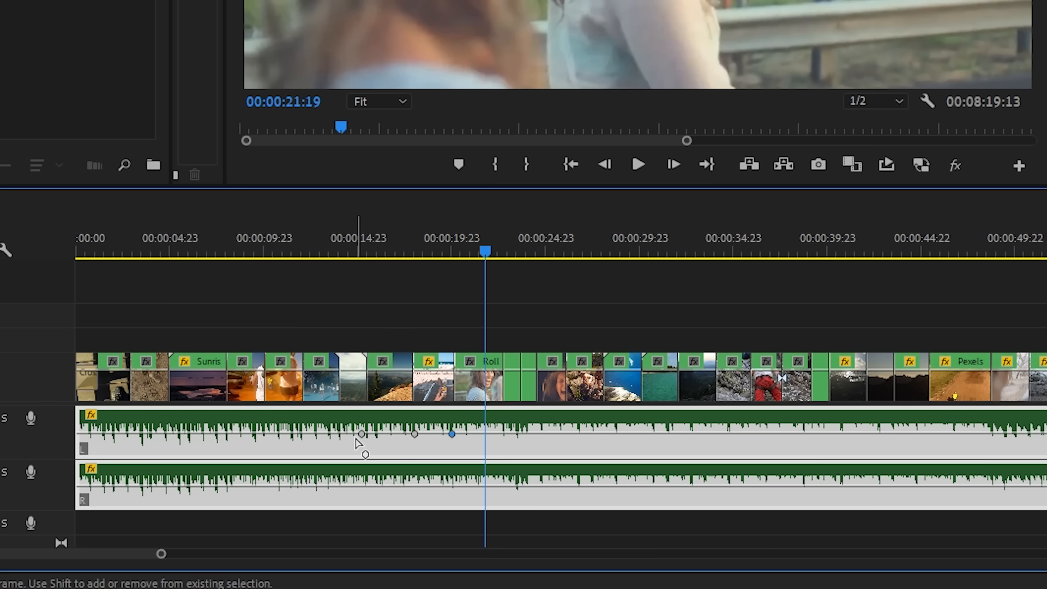
pyautogui.moveTo(414, 433); pyautogui.dragTo(408, 451)
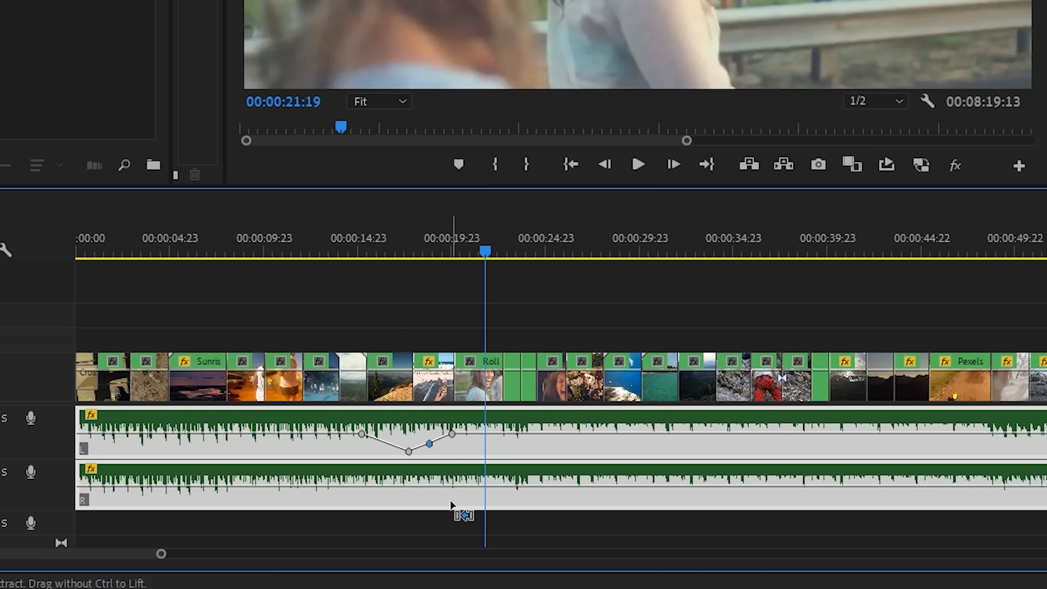
pyautogui.keyDown('ctrl'); pyautogui.click(429, 443); pyautogui.keyUp('ctrl')
pyautogui.moveTo(429, 444); pyautogui.dragTo(437, 452)
pyautogui.moveTo(409, 452); pyautogui.dragTo(370, 452)
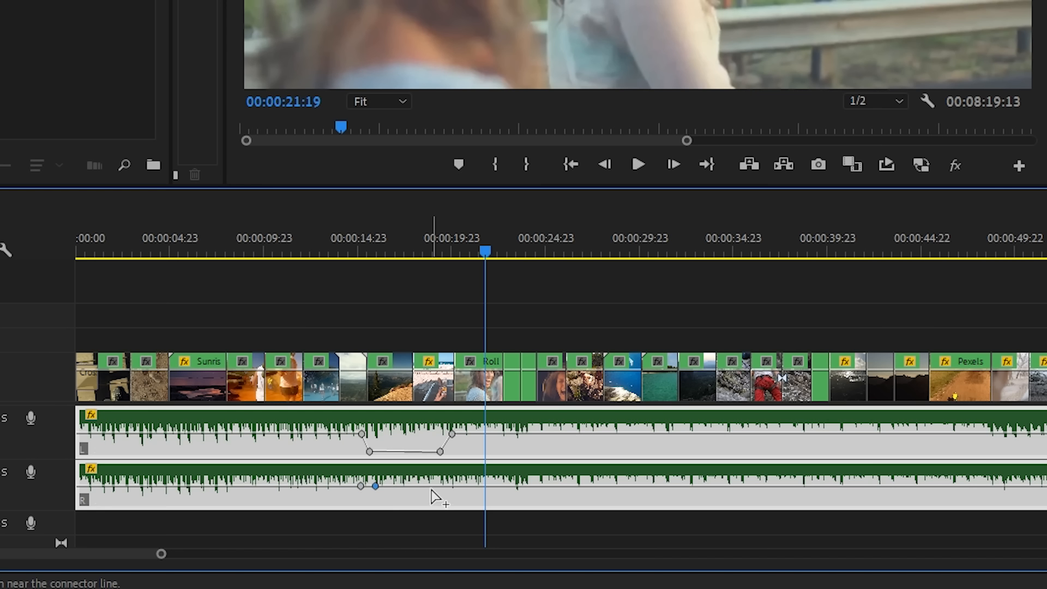
# Create a matching keyframed volume dip on the right music channel and play the music from about 00:00:13.
pyautogui.moveTo(398, 485); pyautogui.dragTo(403, 498)
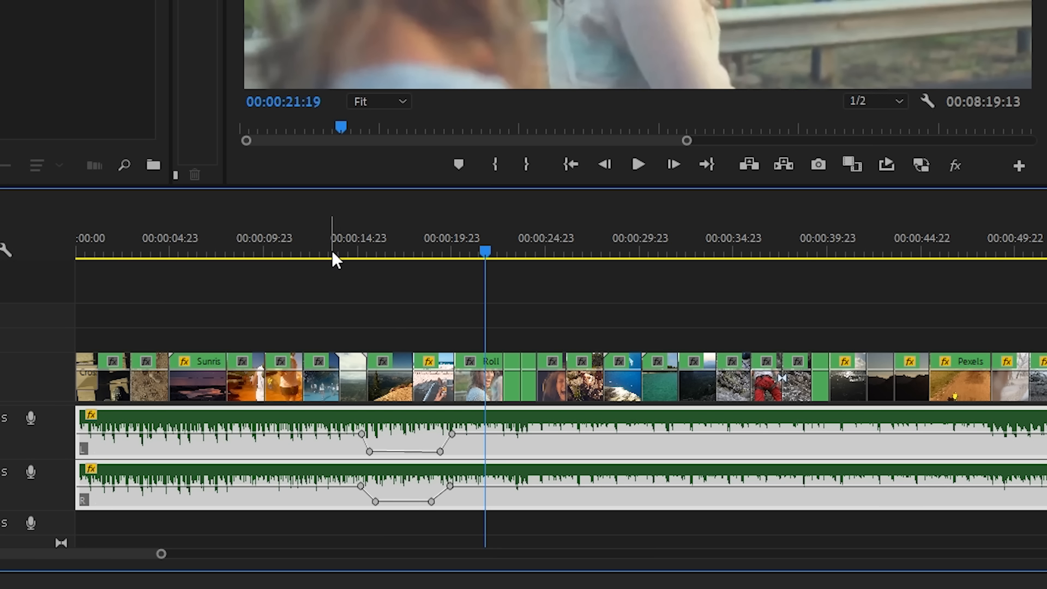
pyautogui.click(332, 254)
pyautogui.press('space')
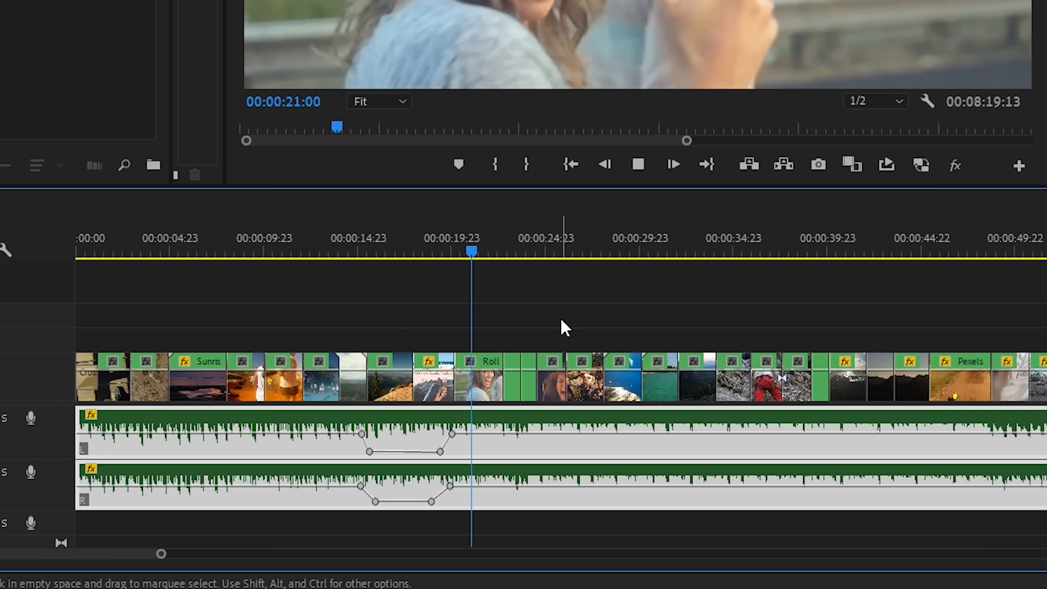
pyautogui.press('space')
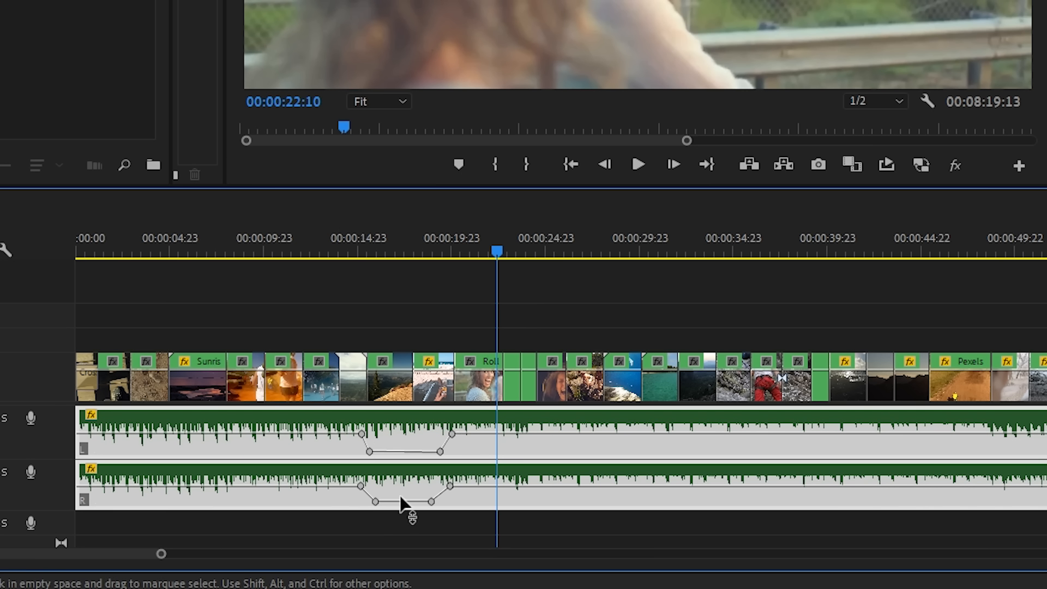
# Undo the volume keyframes on both music channels.
pyautogui.hotkey('ctrl', 'z')
pyautogui.hotkey('ctrl', 'z')
pyautogui.hotkey('ctrl', 'z')
pyautogui.hotkey('ctrl', 'z')
pyautogui.hotkey('ctrl', 'z')
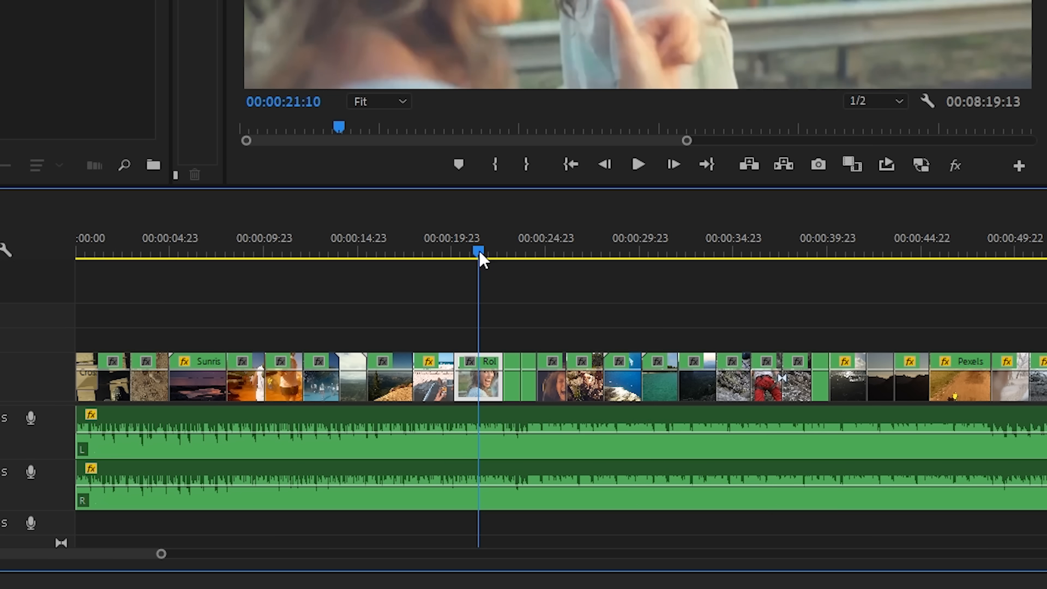
# Play the edit from the beginning and replay the ride tower and screaming-rider cuts to check them against the music.
pyautogui.press('Home')
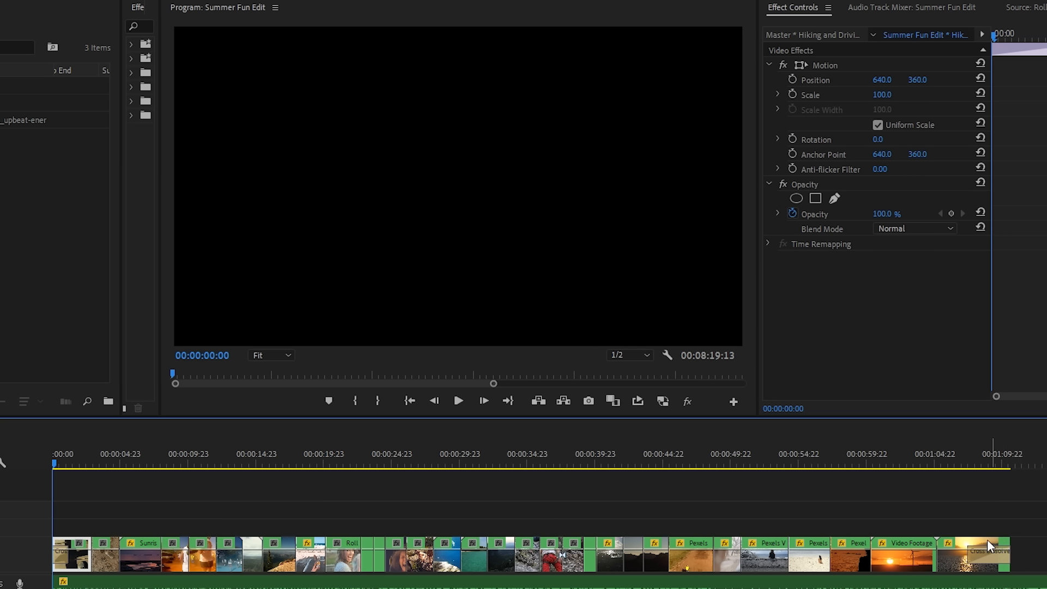
pyautogui.click(188, 478)
pyautogui.press('space')
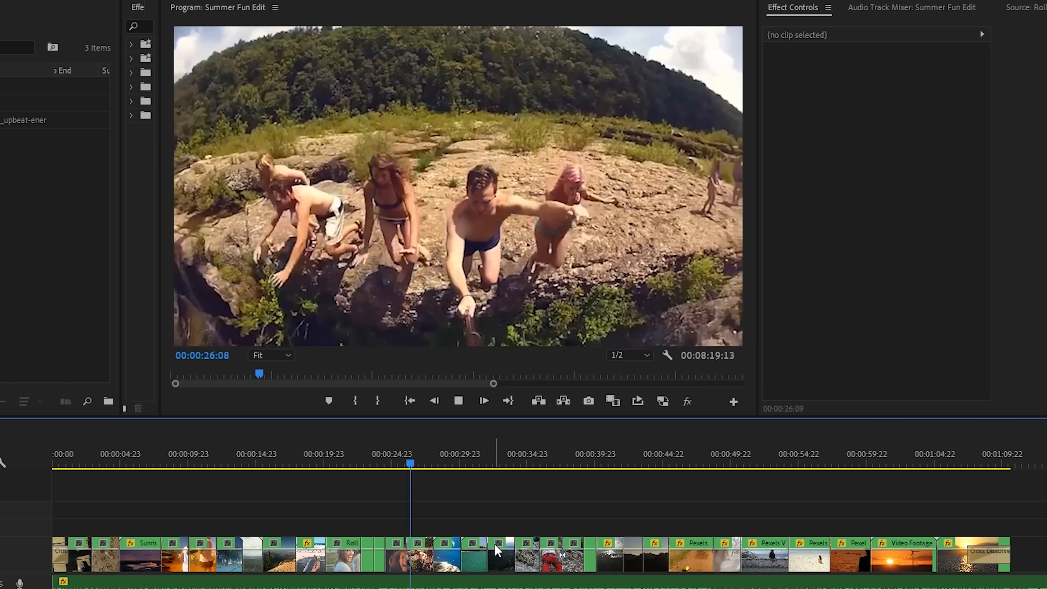
pyautogui.moveTo(377, 465); pyautogui.dragTo(372, 462)
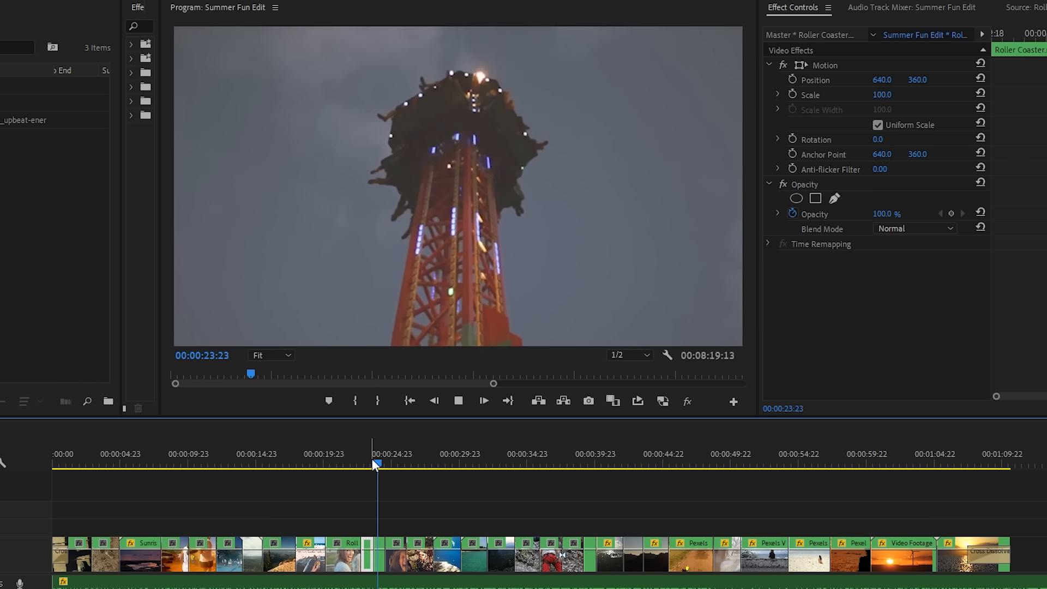
pyautogui.press('space')
pyautogui.click(400, 542)
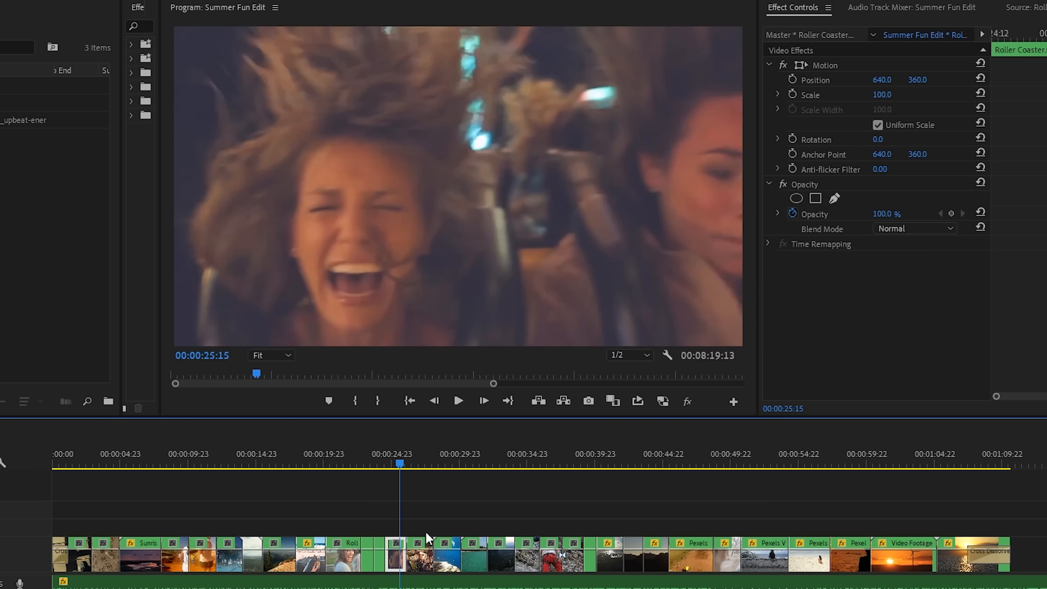
# Shift the screaming-rider piece and all following clips about six frames back and extend the ride tower piece to fill the gap.
pyautogui.moveTo(1002, 520); pyautogui.dragTo(391, 554)
pyautogui.press('=')
pyautogui.press('=')
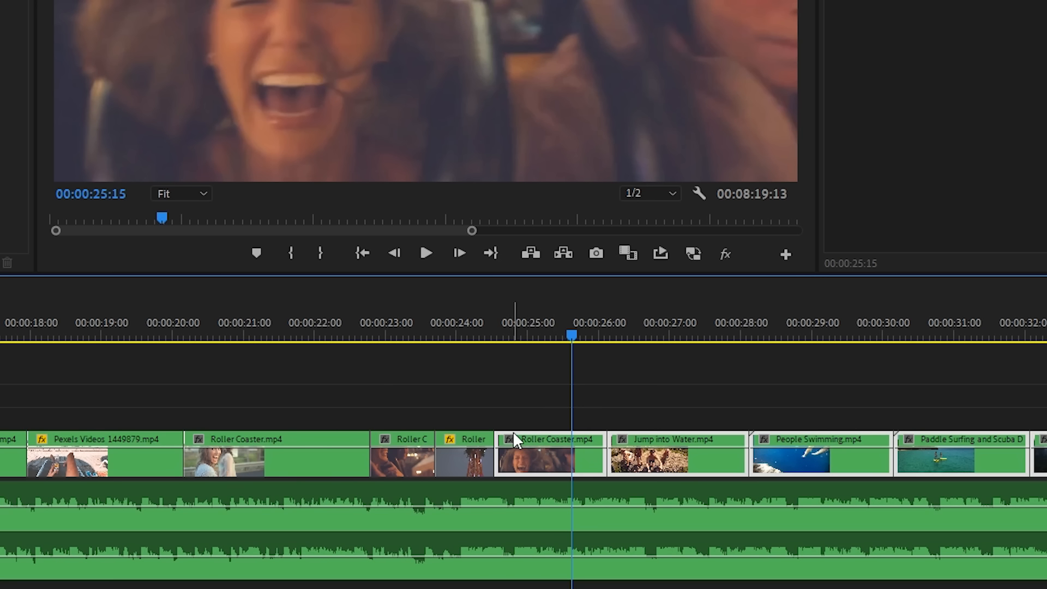
pyautogui.moveTo(528, 438); pyautogui.dragTo(546, 439)
pyautogui.click(501, 388)
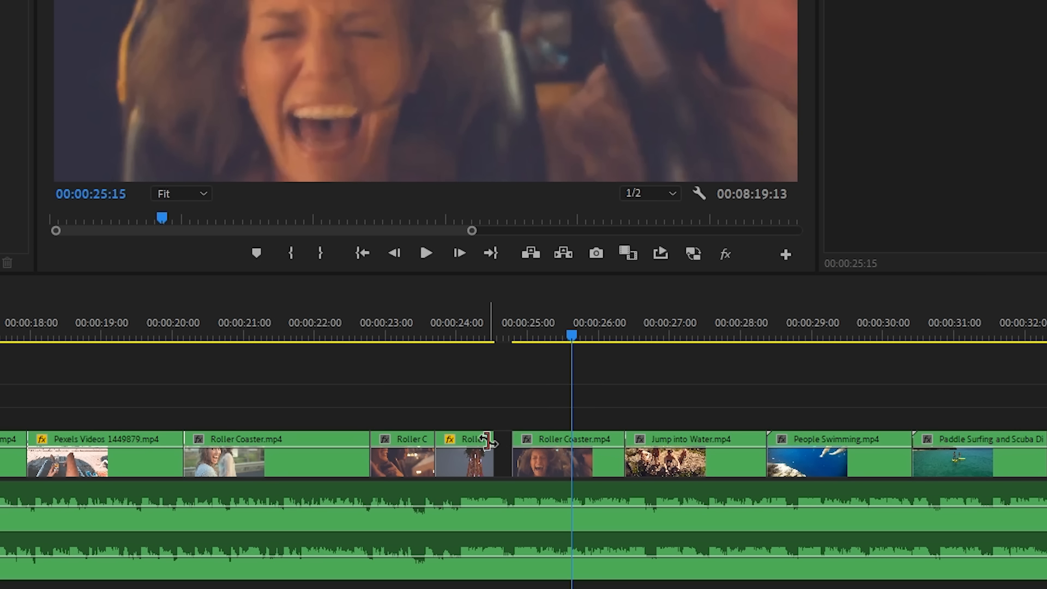
pyautogui.moveTo(486, 440); pyautogui.dragTo(509, 441)
# Play the edit from just before the ride tower piece through the Jump into Water clip to check the cuts.
pyautogui.click(407, 326)
pyautogui.press('space')
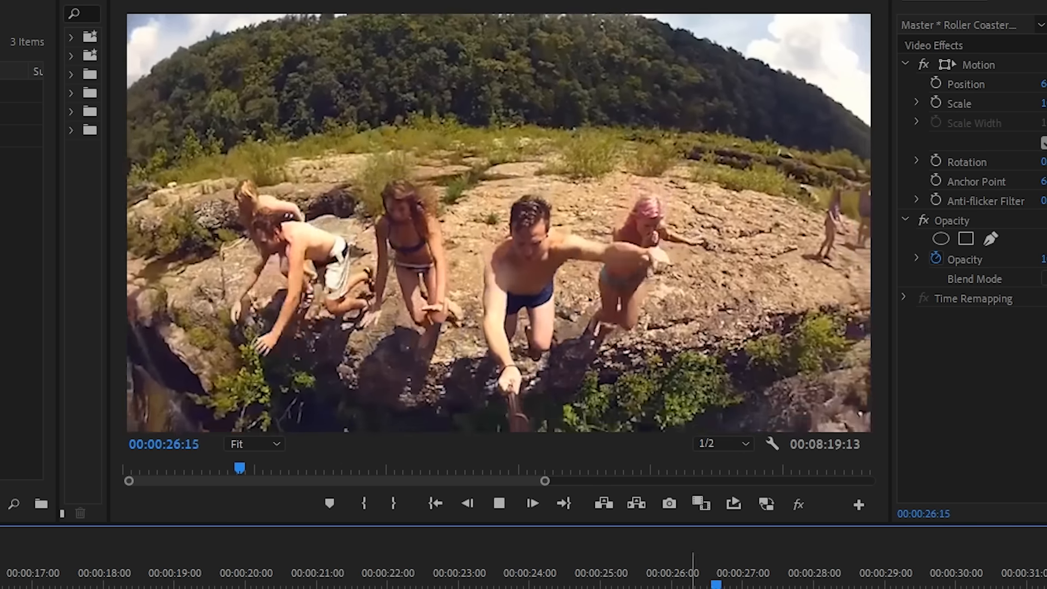
pyautogui.moveTo(423, 552); pyautogui.dragTo(475, 470)
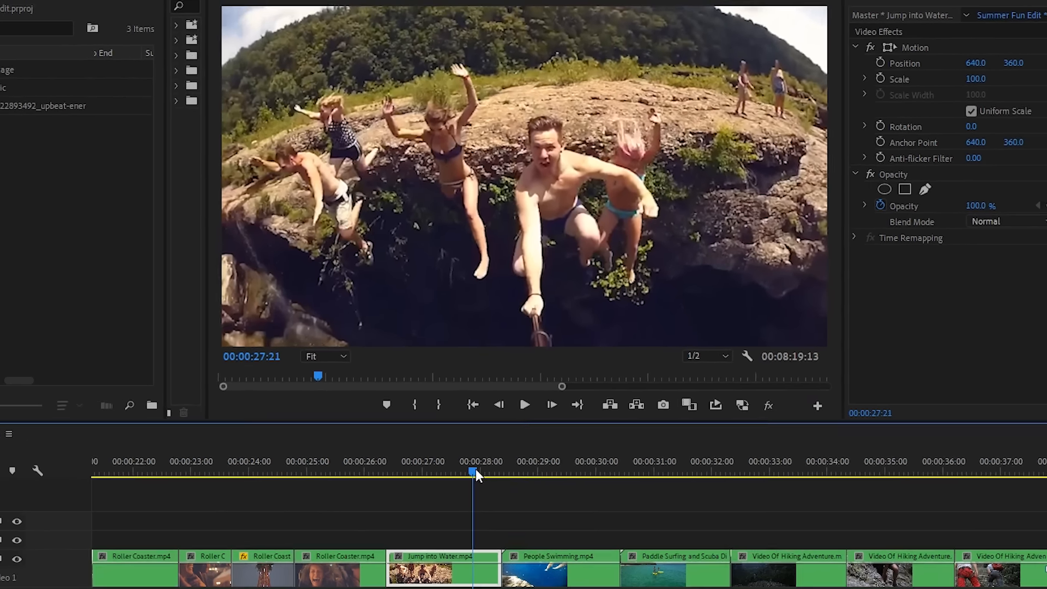
pyautogui.press('space')
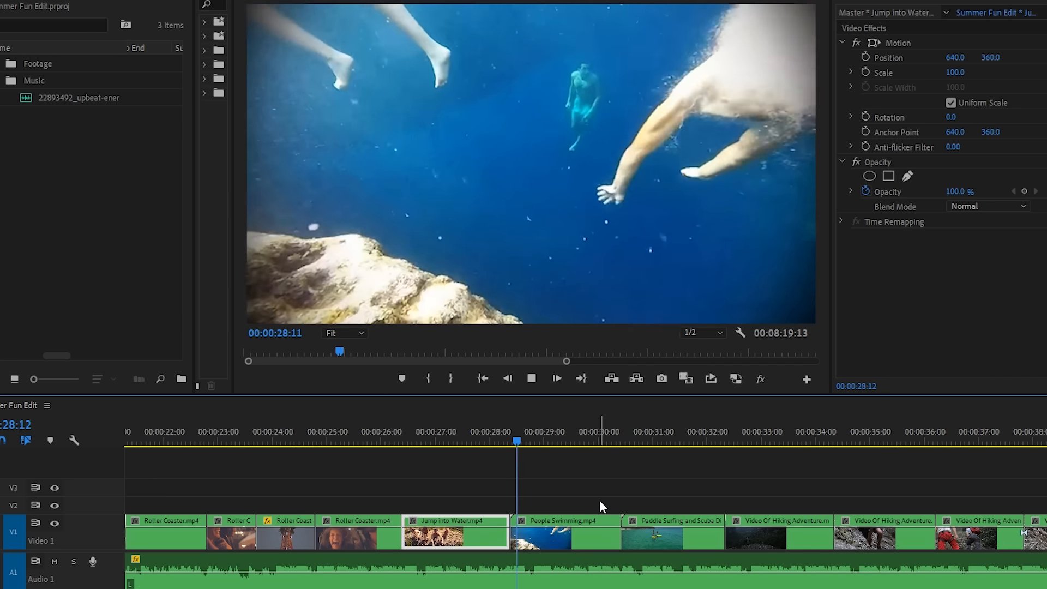
pyautogui.press('space')
# Shorten the end of the People Swimming clip by moving the Paddle Surfing clip slightly forward, and play the cut.
pyautogui.moveTo(651, 521); pyautogui.dragTo(637, 521)
pyautogui.press('space')
pyautogui.press('space')
# Shorten the Video Of Hiking Adventure clips, close the gaps between them, and play each cut against the music.
pyautogui.moveTo(764, 519); pyautogui.dragTo(712, 519)
pyautogui.press('space')
pyautogui.press('space')
pyautogui.press('space')
pyautogui.press('space')
pyautogui.press('space')
pyautogui.press('space')
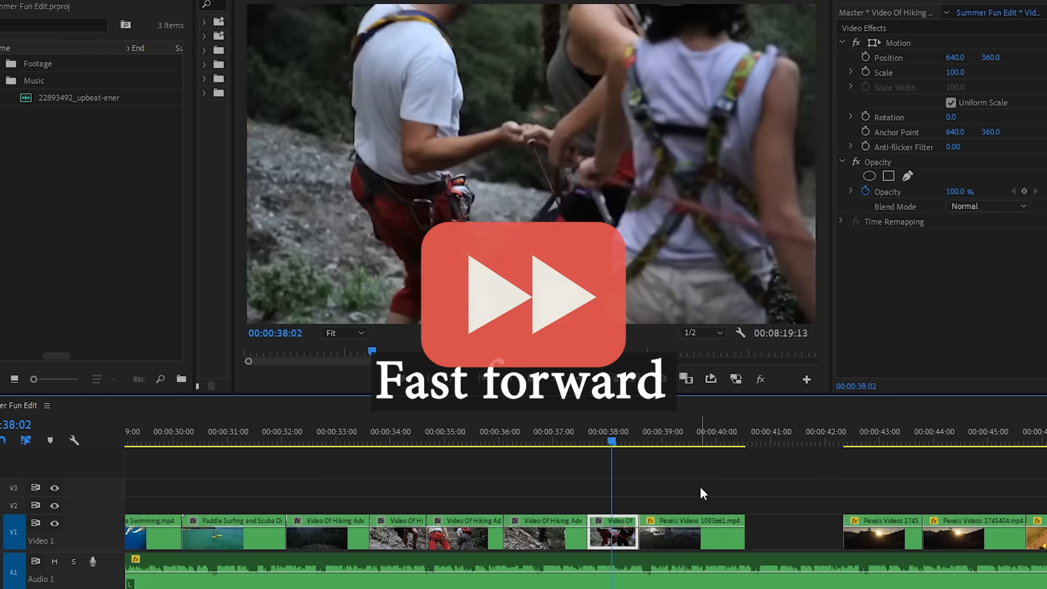
# Shorten the Pexels Videos 1093661 clip, join the first sunset biking clip to its end, and play the cuts.
pyautogui.press('space')
pyautogui.press('space')
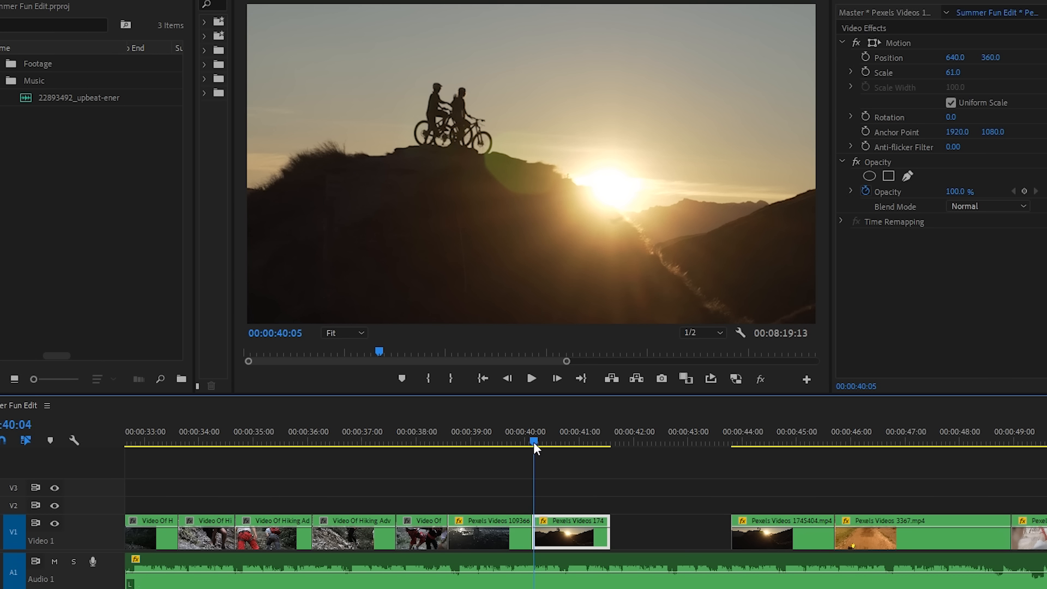
pyautogui.moveTo(533, 441); pyautogui.dragTo(549, 444)
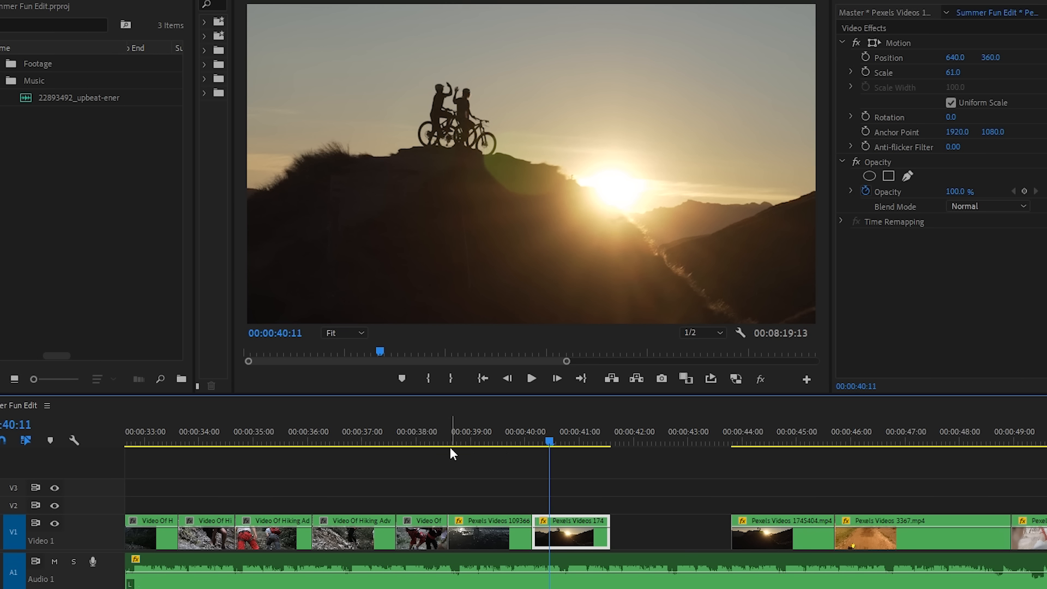
pyautogui.click(417, 436)
pyautogui.press('space')
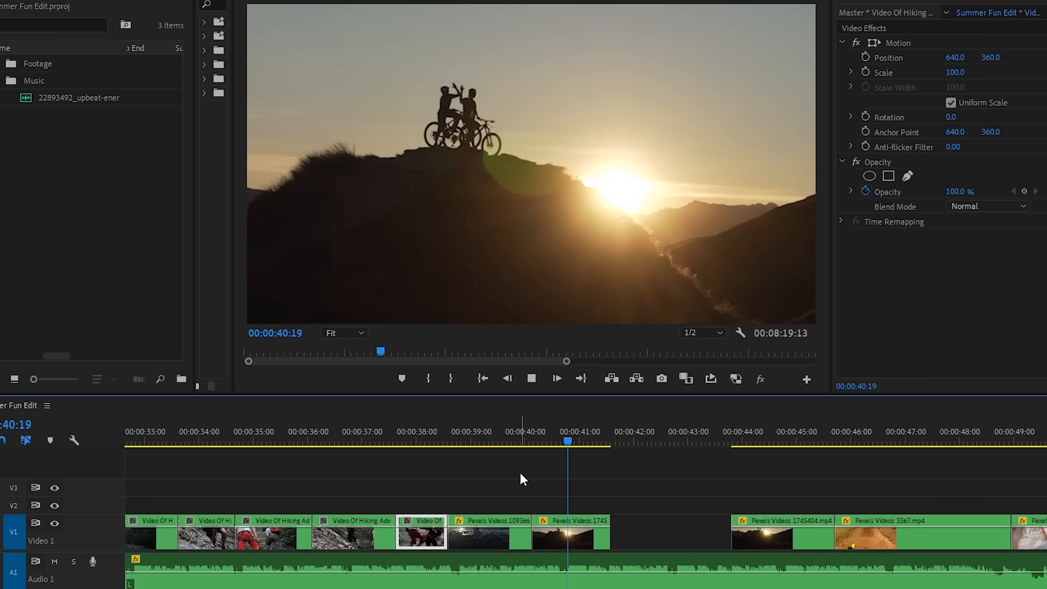
pyautogui.click(466, 439)
pyautogui.press('space')
# Move the second sunset clip, Pexels Videos 1745404, against the first one and play the start of the Pexels Videos 3367 clip.
pyautogui.click(771, 438)
pyautogui.moveTo(793, 535); pyautogui.dragTo(677, 534)
pyautogui.click(837, 438)
pyautogui.press('space')
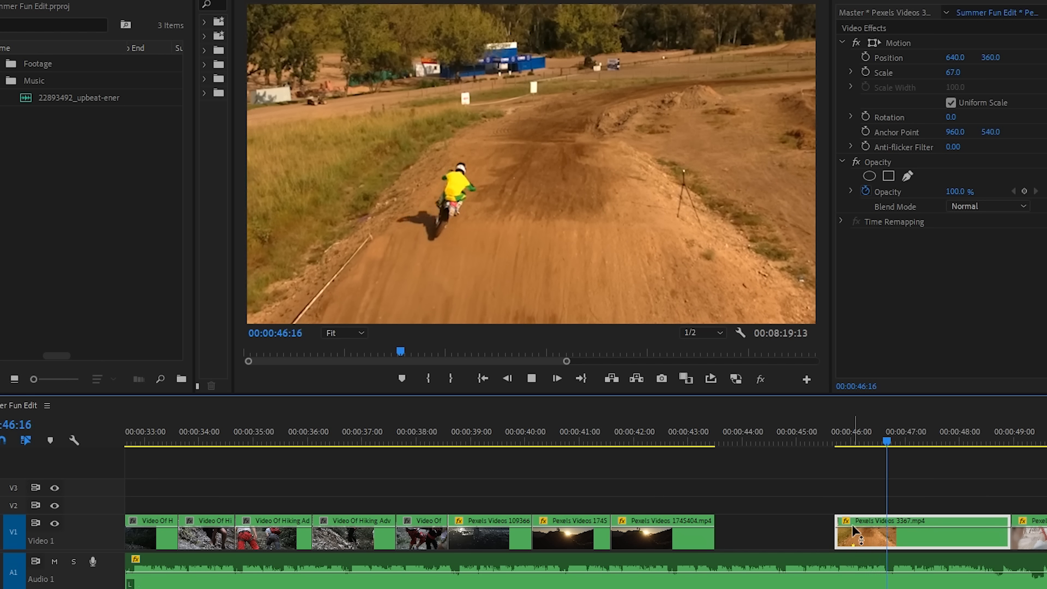
# Place the Pexels Videos 3367 clip on Video 2 right after Pexels Videos 1093661 and shift both sunset clips behind it.
pyautogui.moveTo(851, 524); pyautogui.dragTo(561, 510)
pyautogui.moveTo(754, 531); pyautogui.dragTo(732, 532)
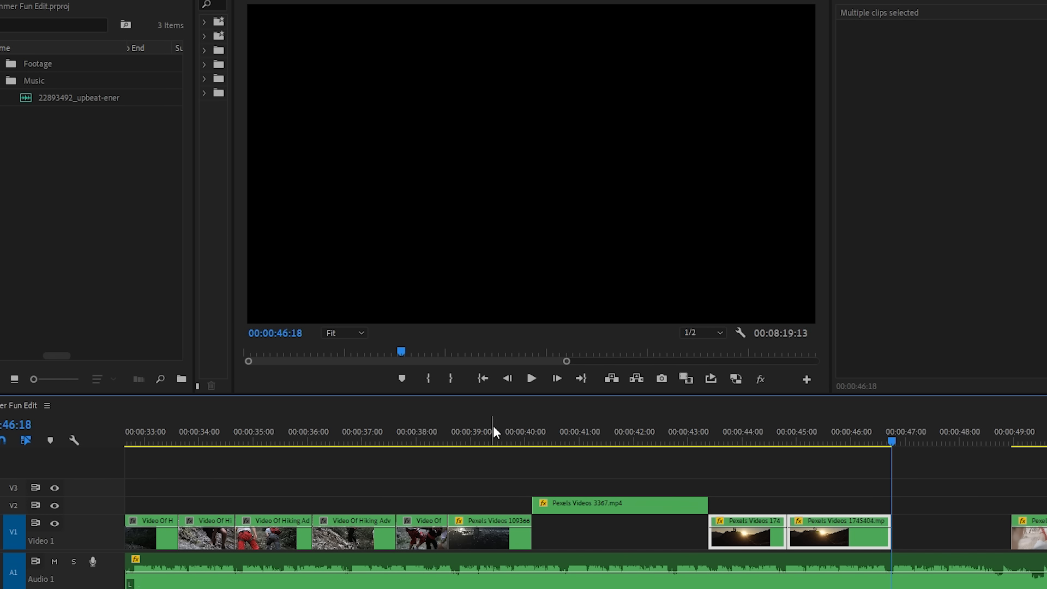
pyautogui.click(495, 431)
pyautogui.press('space')
pyautogui.scroll(-2, 638, 496)
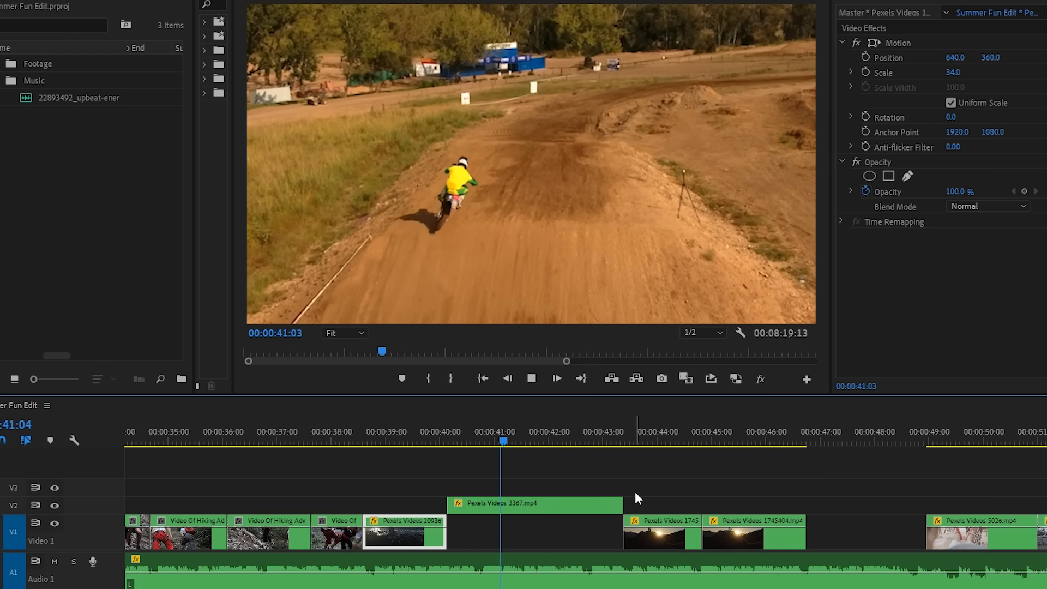
# Trim the end of the Pexels Videos 3367 clip to about 00:00:42:02, pull both sunset clips up to it, and play the cut.
pyautogui.moveTo(622, 505); pyautogui.dragTo(560, 504)
pyautogui.moveTo(739, 487); pyautogui.dragTo(636, 534)
pyautogui.moveTo(670, 528); pyautogui.dragTo(604, 524)
pyautogui.click(526, 431)
pyautogui.press('space')
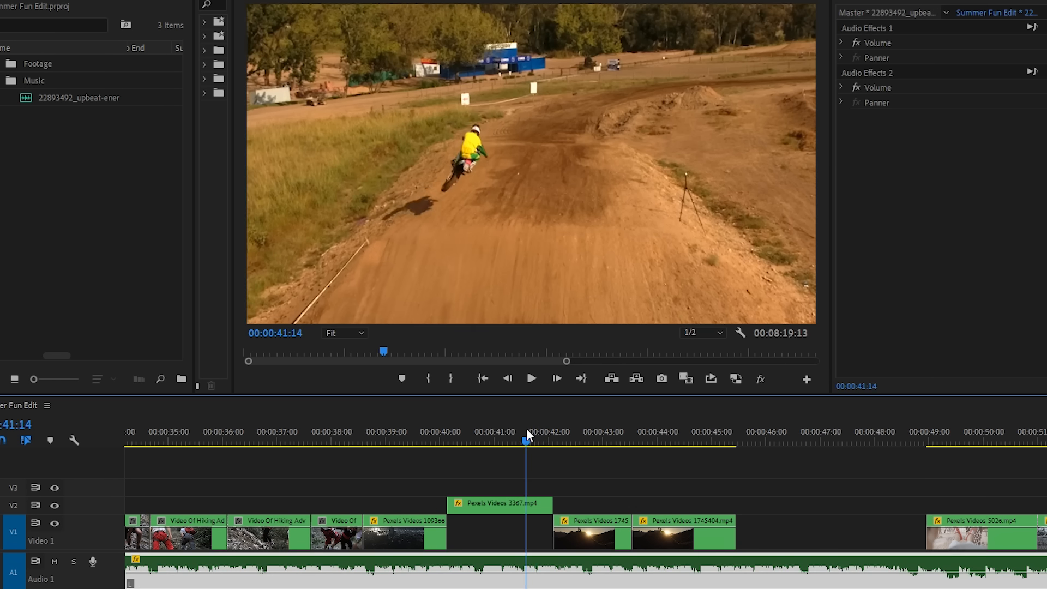
pyautogui.press('space')
pyautogui.moveTo(677, 490); pyautogui.dragTo(594, 529)
pyautogui.click(579, 504)
pyautogui.click(543, 434)
pyautogui.press('space')
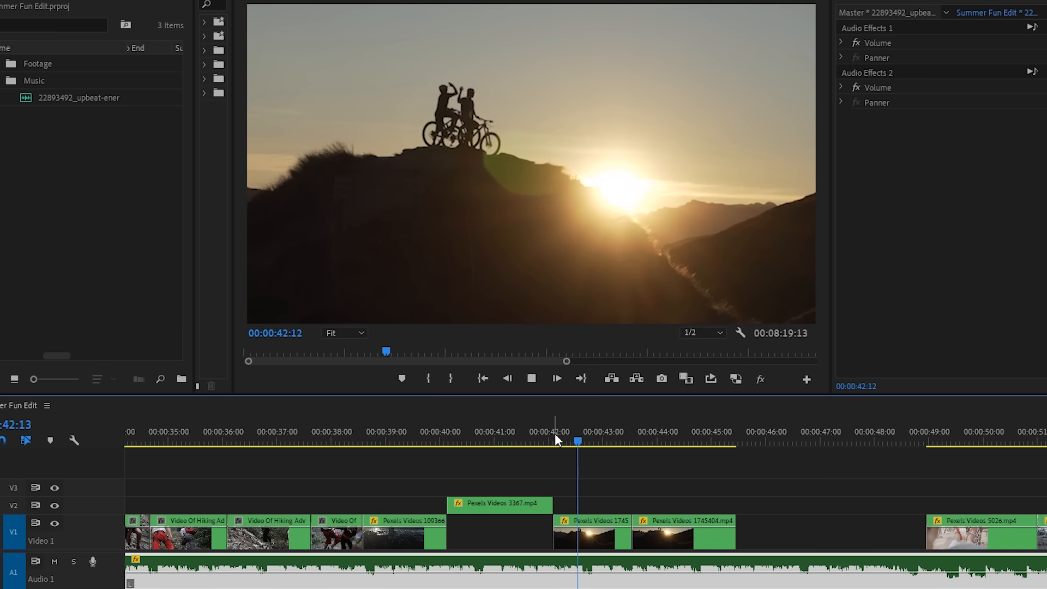
pyautogui.press('space')
# Trim the start of the first sunset clip and close the gap so both sunset clips follow the motocross clip directly.
pyautogui.click(563, 522)
pyautogui.click(570, 506)
pyautogui.moveTo(556, 520); pyautogui.dragTo(581, 524)
pyautogui.click(548, 441)
pyautogui.press('space')
pyautogui.press('space')
pyautogui.click(565, 521)
pyautogui.moveTo(555, 522); pyautogui.dragTo(562, 522)
pyautogui.moveTo(624, 510); pyautogui.dragTo(584, 525)
# Play the sunset cuts and move the Pexels Videos 3367 clip down from Video 2 into its gap on Video 1.
pyautogui.click(531, 441)
pyautogui.press('space')
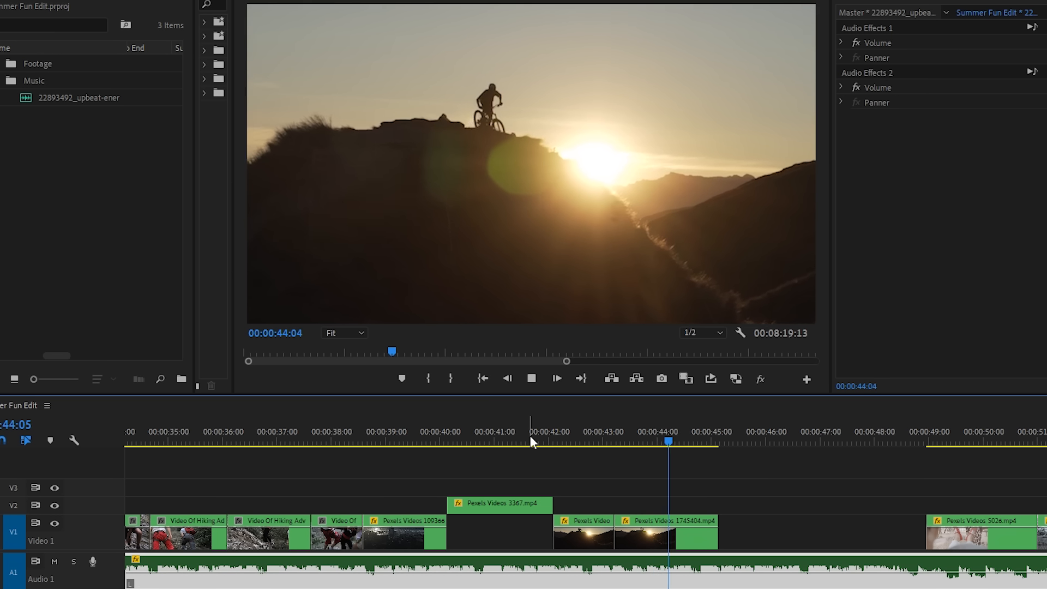
pyautogui.press('space')
pyautogui.moveTo(499, 505); pyautogui.dragTo(499, 524)
pyautogui.scroll(-3, 961, 486)
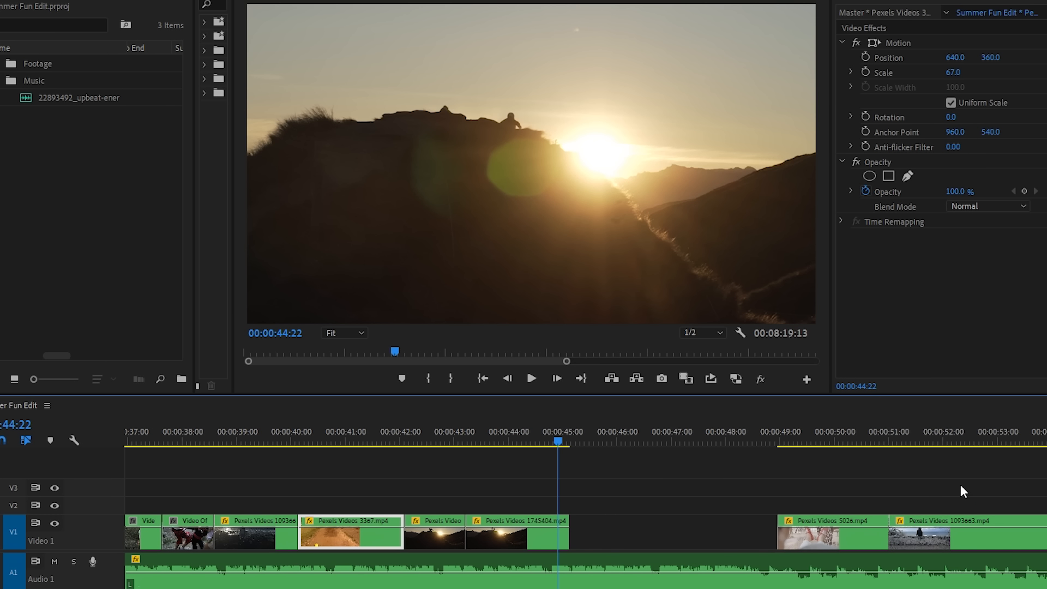
# Shorten both sunset clips to fit the beat and bring the Pexels Videos 5026 and 1093663 clips forward to close the gaps.
pyautogui.moveTo(907, 510); pyautogui.dragTo(624, 527)
pyautogui.click(513, 522)
pyautogui.click(519, 440)
pyautogui.moveTo(466, 528)
pyautogui.mouseDown()
pyautogui.moveTo(520, 532)
pyautogui.moveTo(456, 531)
pyautogui.mouseUp()
pyautogui.click(552, 533)
pyautogui.press('Delete')
pyautogui.click(435, 530)
pyautogui.click(503, 444)
pyautogui.press('space')
pyautogui.moveTo(466, 531); pyautogui.dragTo(456, 531)
pyautogui.click(384, 441)
# Shorten the end of the Pexels Videos 5026 hammock clip to about one second and close the gap after it.
pyautogui.moveTo(622, 531); pyautogui.dragTo(567, 532)
pyautogui.click(594, 531)
pyautogui.press('Delete')
pyautogui.click(511, 439)
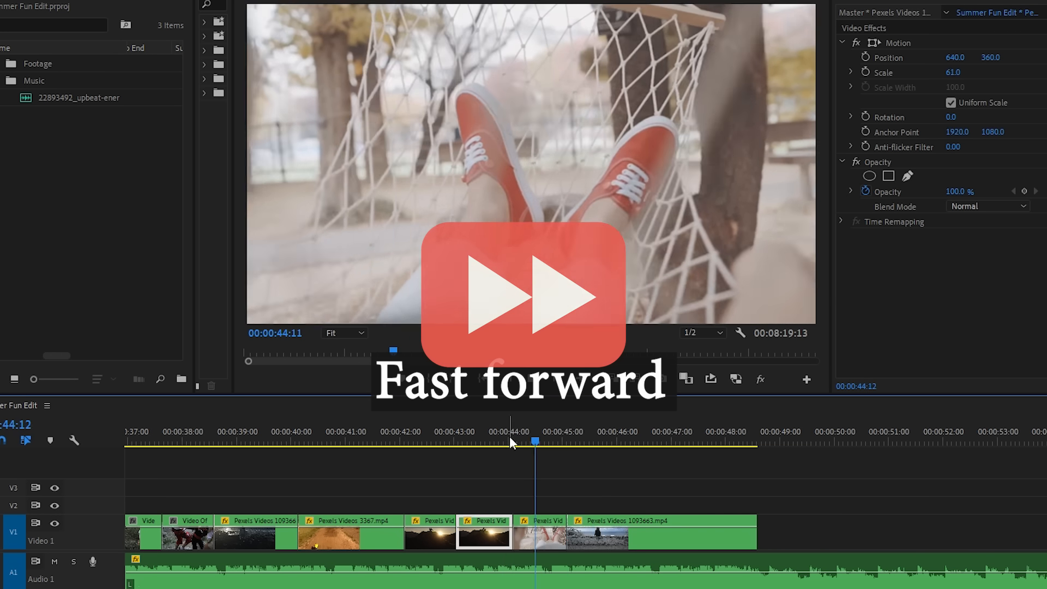
# Move the Pexels Videos 5026 hammock clip out of the edit to an empty stretch of Video 2 beyond the last clip.
pyautogui.click(541, 530)
pyautogui.press('-')
pyautogui.press('-')
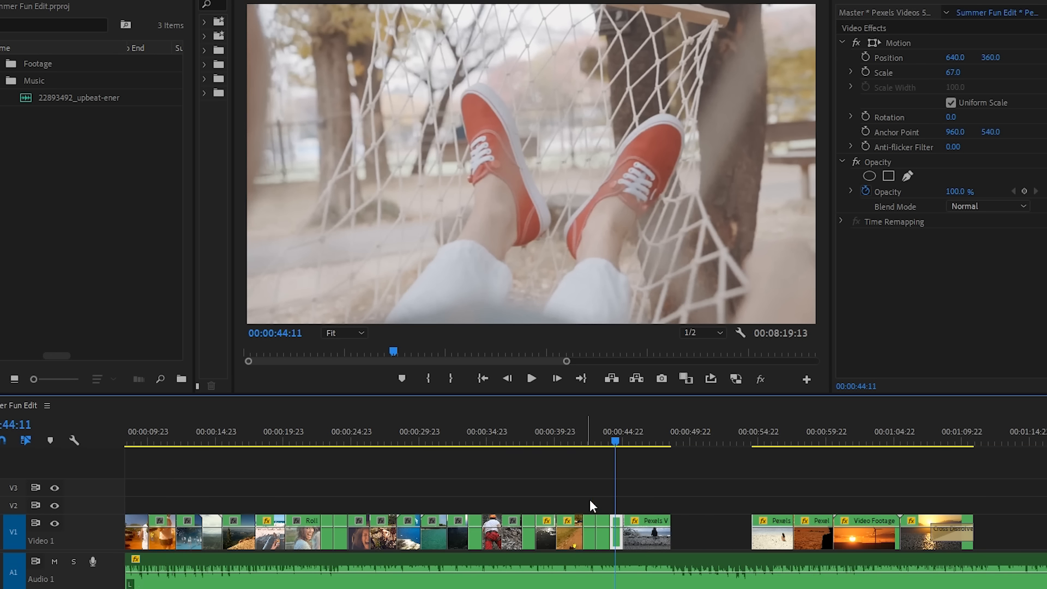
pyautogui.moveTo(618, 522); pyautogui.dragTo(1032, 503)
# Shorten the two beach clips and the silhouette clip, close the gaps up to the windmill clip, and play the cuts.
pyautogui.press('=')
pyautogui.moveTo(724, 521); pyautogui.dragTo(696, 520)
pyautogui.press('=')
pyautogui.click(252, 439)
pyautogui.moveTo(471, 531); pyautogui.dragTo(393, 531)
pyautogui.click(385, 436)
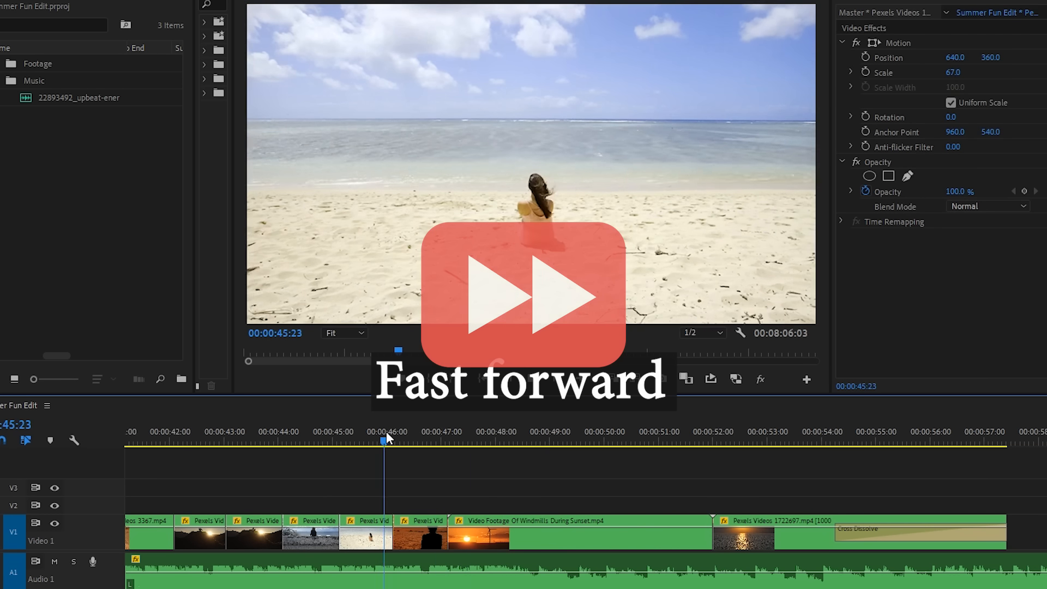
pyautogui.press('space')
pyautogui.scroll(7, 701, 515)
pyautogui.scroll(-5, 701, 515)
# Trim the end of the Video Footage Of Windmills clip to about 00:00:50:00, close the gap, and play the sequence up to it.
pyautogui.click(647, 436)
pyautogui.moveTo(753, 531); pyautogui.dragTo(648, 532)
pyautogui.click(670, 530)
pyautogui.press('Delete')
pyautogui.scroll(9, 664, 509)
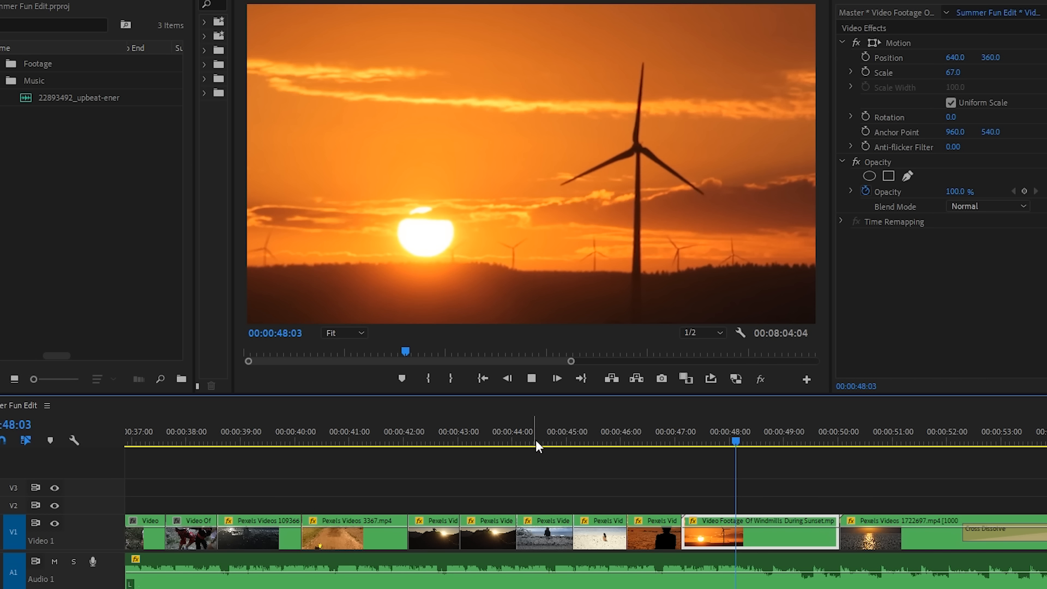
pyautogui.click(597, 435)
pyautogui.press('space')
pyautogui.click(735, 472)
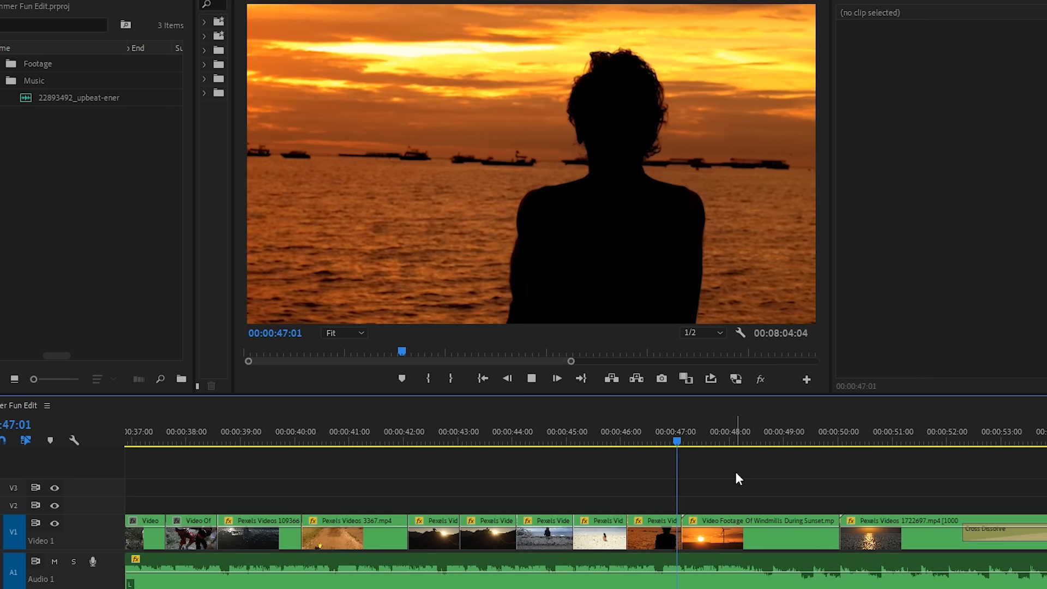
pyautogui.press('space')
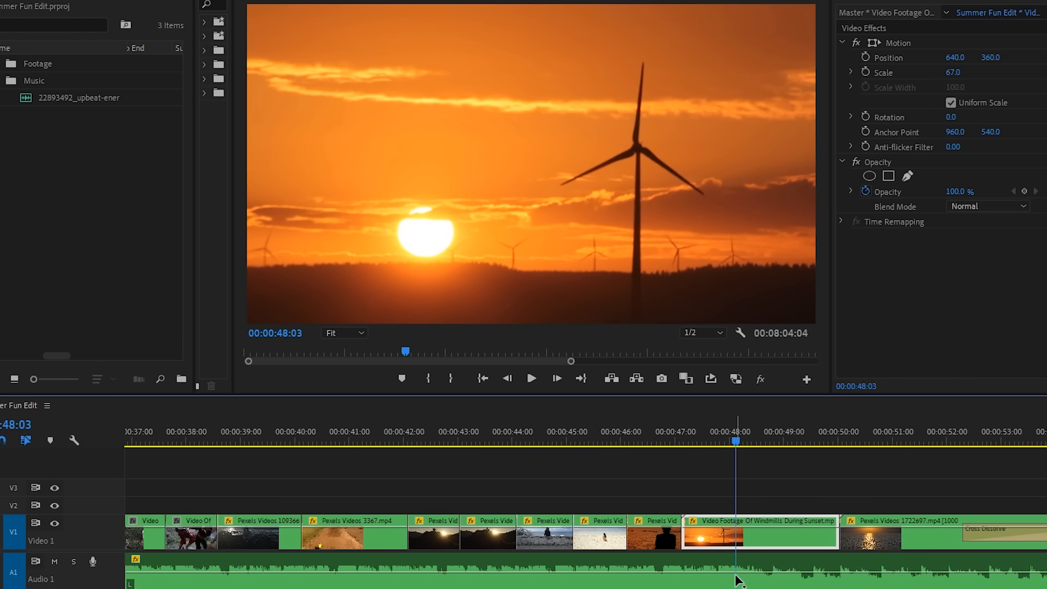
# Place the Pexels Videos 1722697 clip on Video 2 starting at about 00:00:48:03 over the windmill clip and play the overlap.
pyautogui.moveTo(877, 519); pyautogui.dragTo(731, 517)
pyautogui.click(636, 436)
pyautogui.press('space')
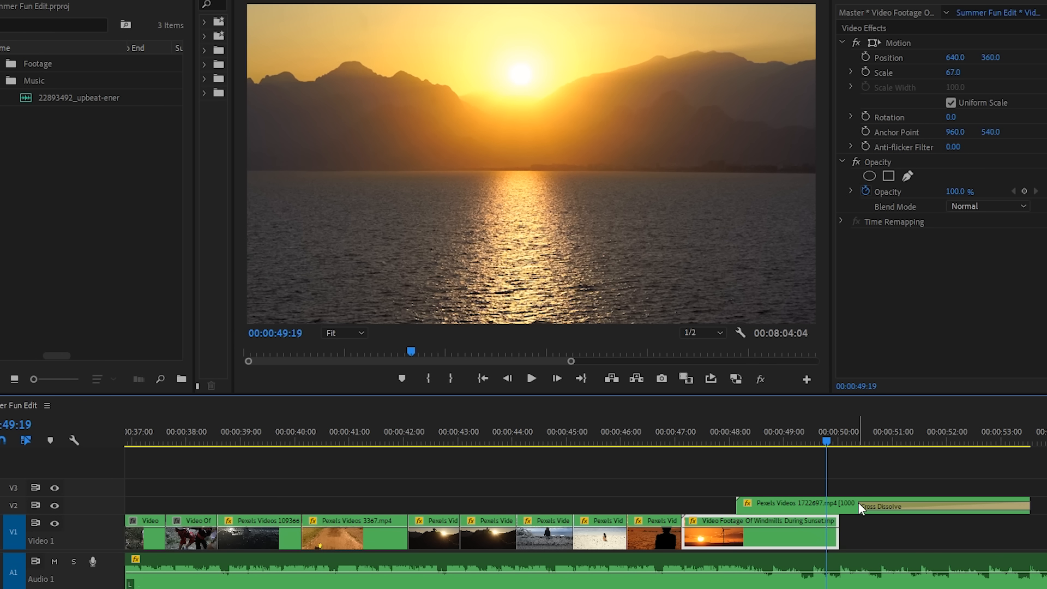
# Lengthen the Cross Dissolve on the final sunset clip to 00:00:05:06 and play the fade-out.
pyautogui.moveTo(863, 500); pyautogui.dragTo(737, 505)
pyautogui.click(705, 433)
pyautogui.press('space')
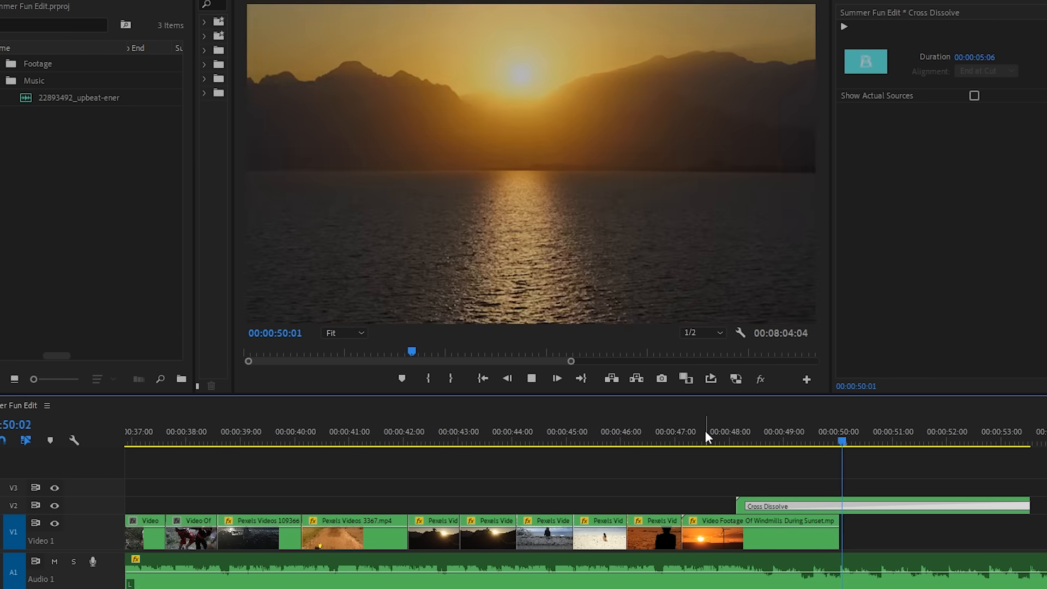
pyautogui.click(740, 436)
pyautogui.press('space')
pyautogui.press('space')
# Trim the end of the windmill clip back to where the final sunset clip begins and play the ending.
pyautogui.click(748, 520)
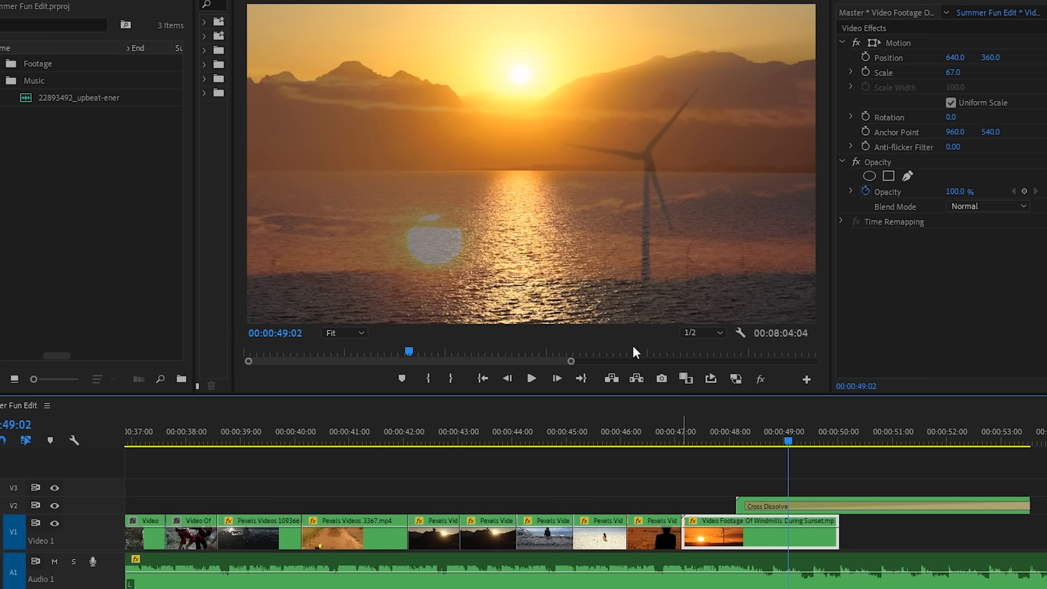
pyautogui.moveTo(832, 521); pyautogui.dragTo(751, 555)
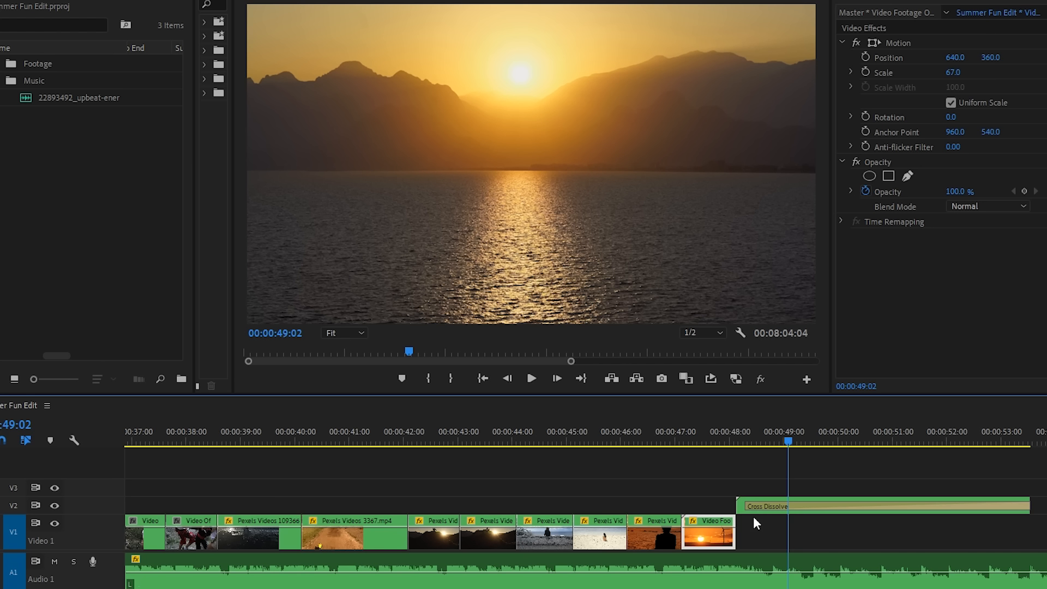
pyautogui.click(710, 436)
pyautogui.press('space')
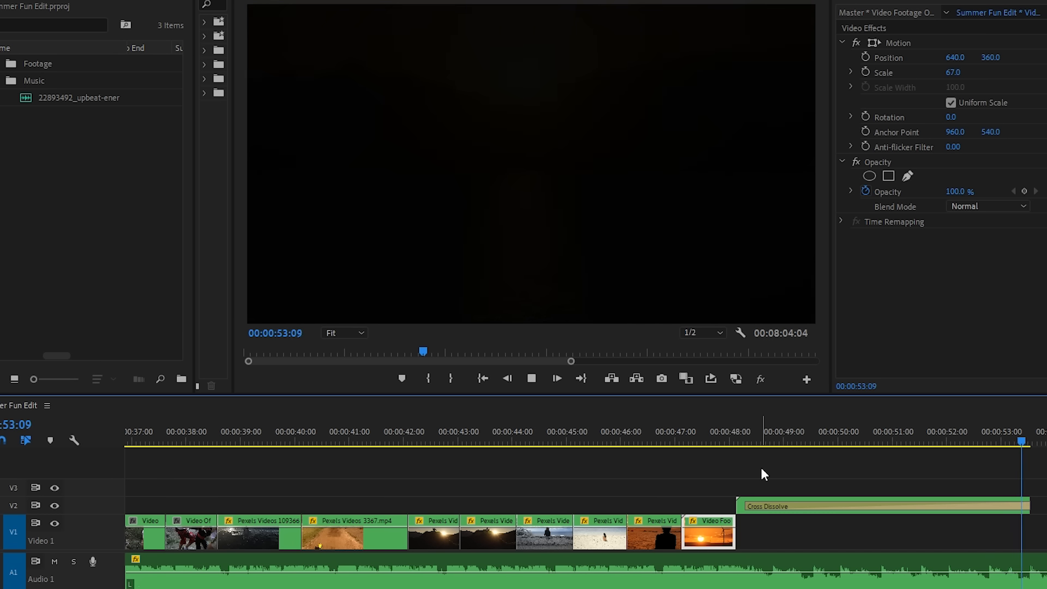
# Trim the music to the end of the last video clip and apply the default audio transition to its end.
pyautogui.click(768, 569)
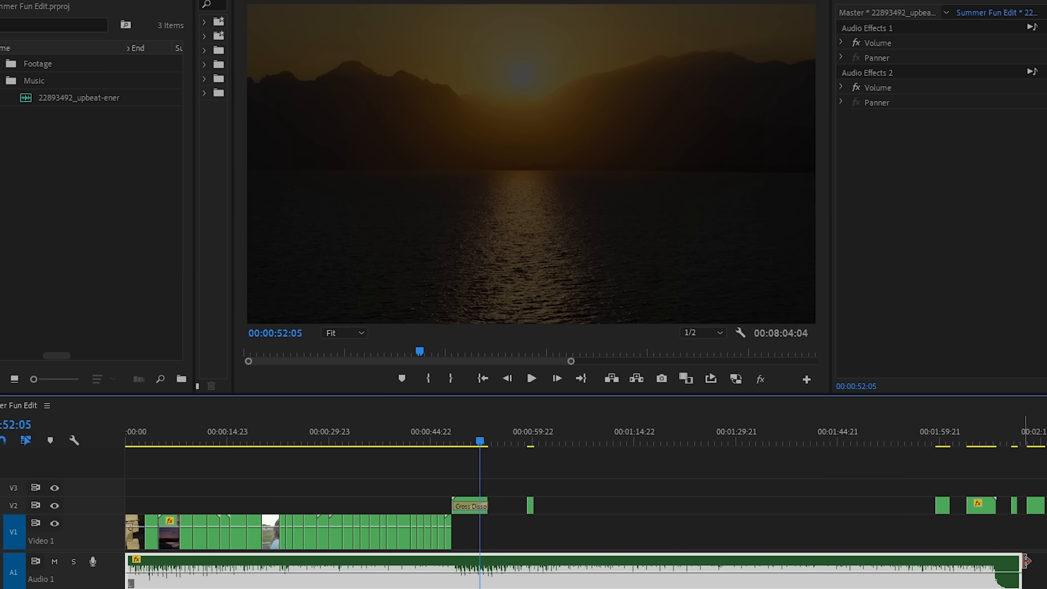
pyautogui.moveTo(1019, 561); pyautogui.dragTo(843, 563)
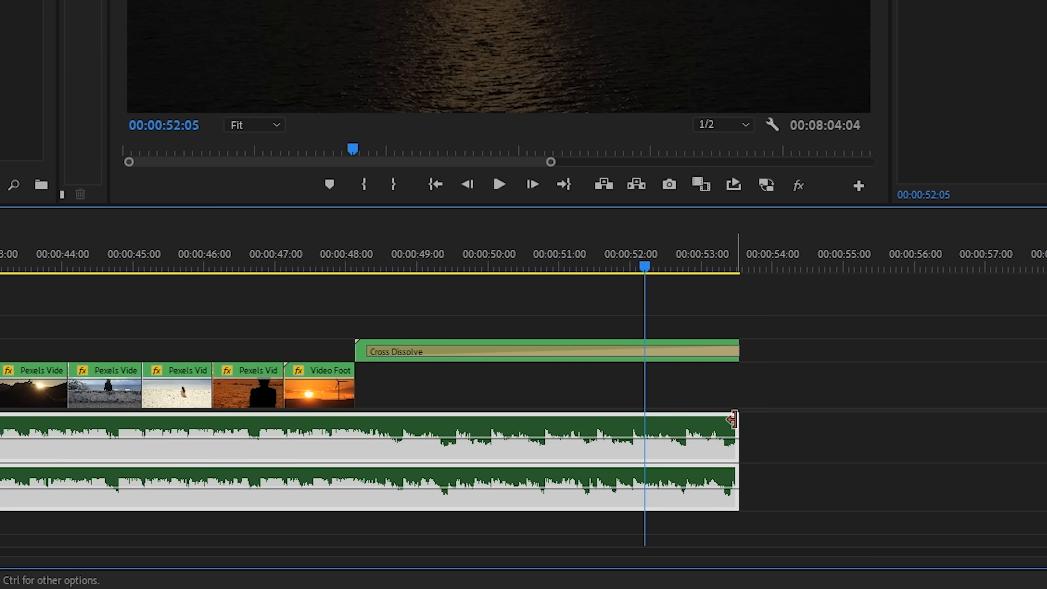
pyautogui.rightClick(713, 557)
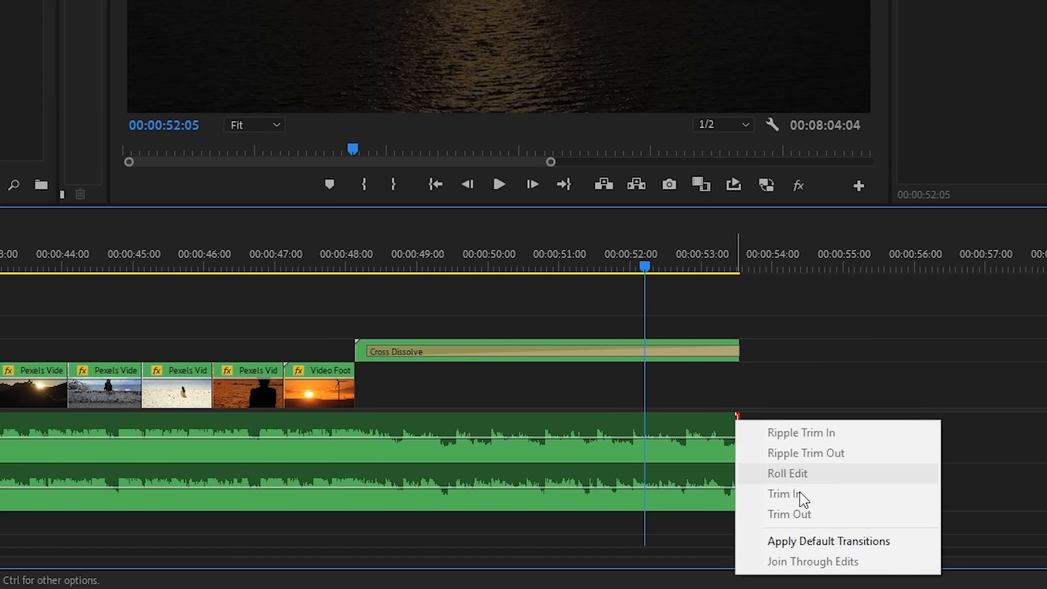
pyautogui.click(760, 542)
# Extend the Constant Power fades on both music channels back to about the start of the final sunset clip.
pyautogui.moveTo(679, 432); pyautogui.dragTo(373, 434)
pyautogui.moveTo(678, 482); pyautogui.dragTo(369, 482)
pyautogui.scroll(5, 409, 325)
pyautogui.scroll(2, 437, 325)
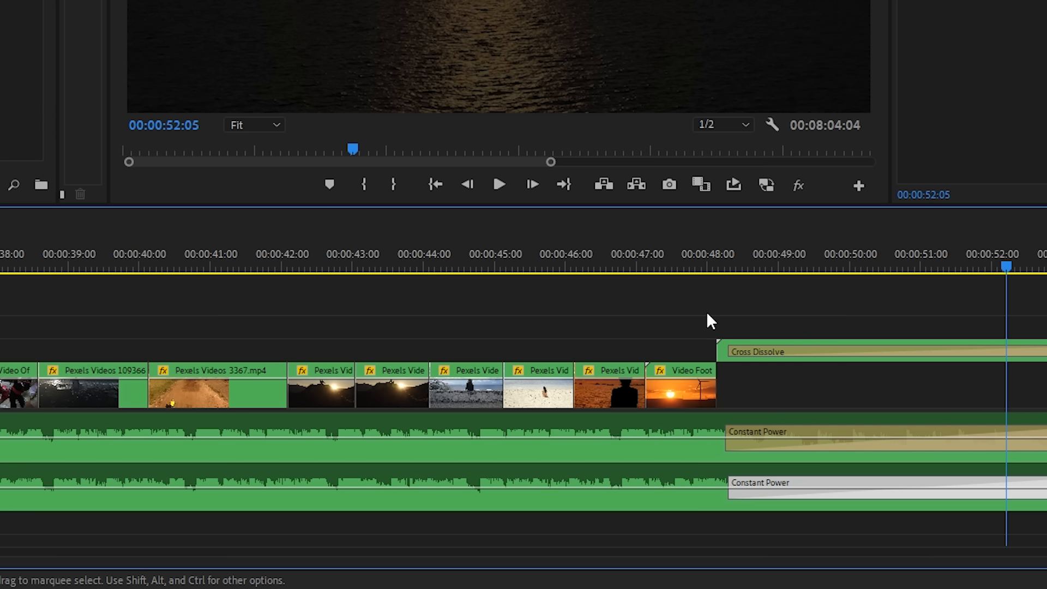
# Move the final sunset clip from Video 2 down to Video 1 and save the project.
pyautogui.moveTo(747, 340); pyautogui.dragTo(747, 376)
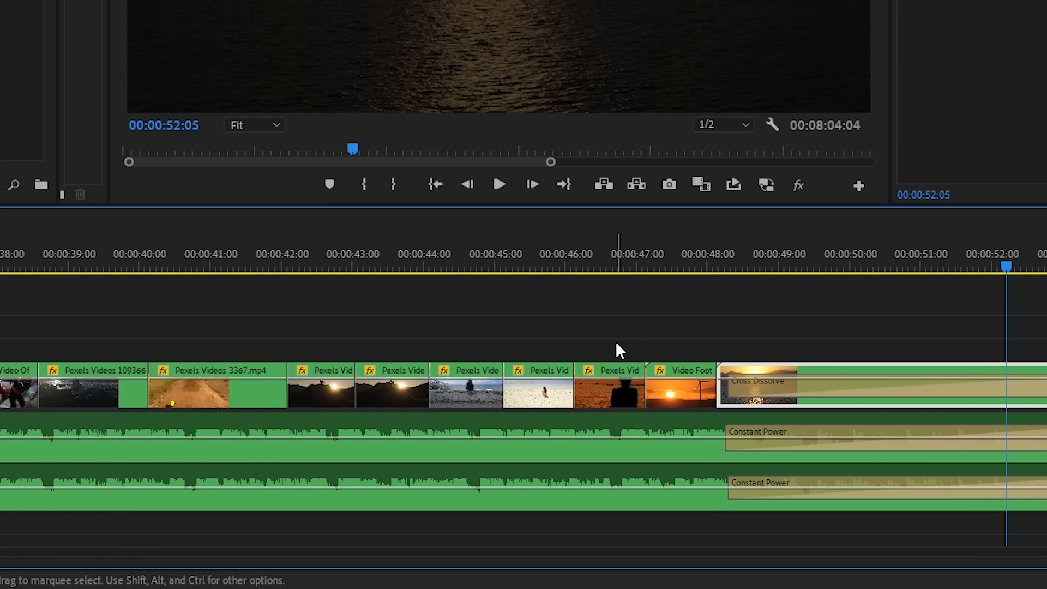
pyautogui.press('-')
pyautogui.press('-')
pyautogui.hotkey('ctrl', 's')
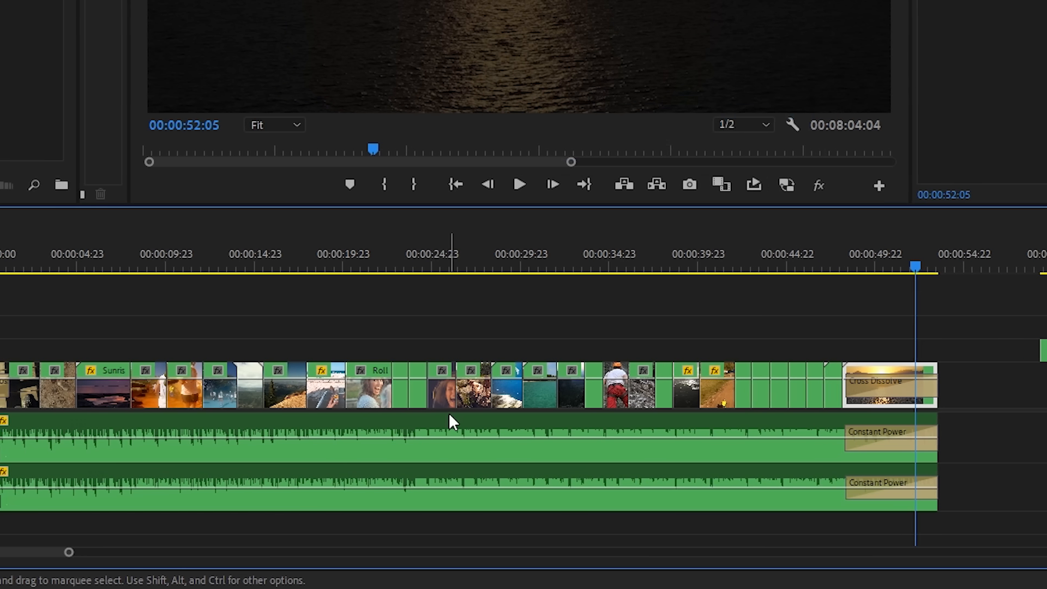
# Set a Scale keyframe at 100 on the Sunrise clip's first frame, 00:00:05:00.
pyautogui.click(159, 268)
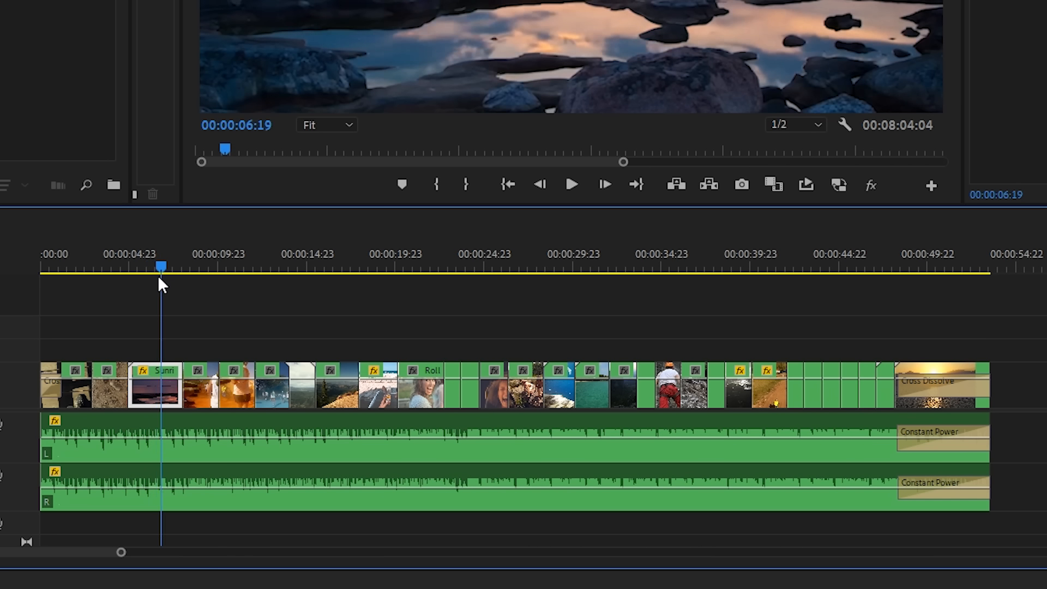
pyautogui.press('=')
pyautogui.press('=')
pyautogui.press('=')
pyautogui.scroll(-6, 640, 368)
pyautogui.scroll(-3, 433, 352)
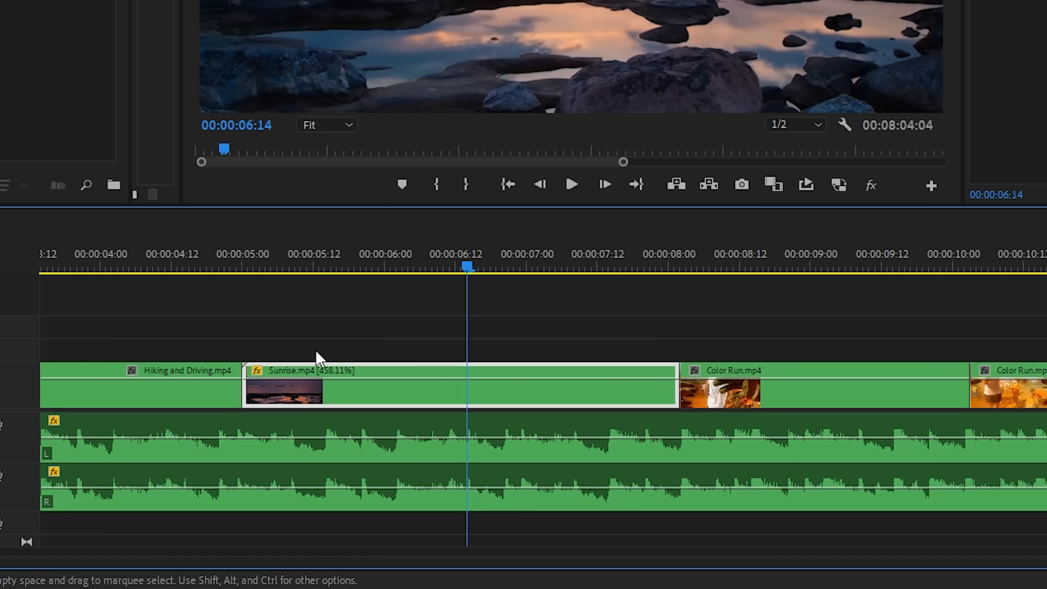
pyautogui.moveTo(356, 262); pyautogui.dragTo(244, 289)
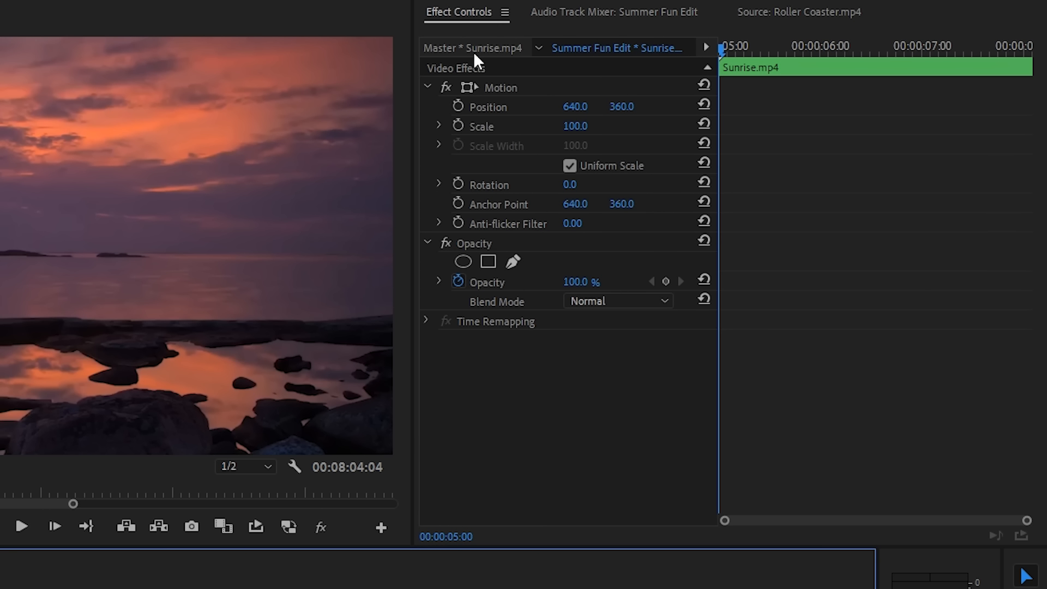
pyautogui.click(458, 126)
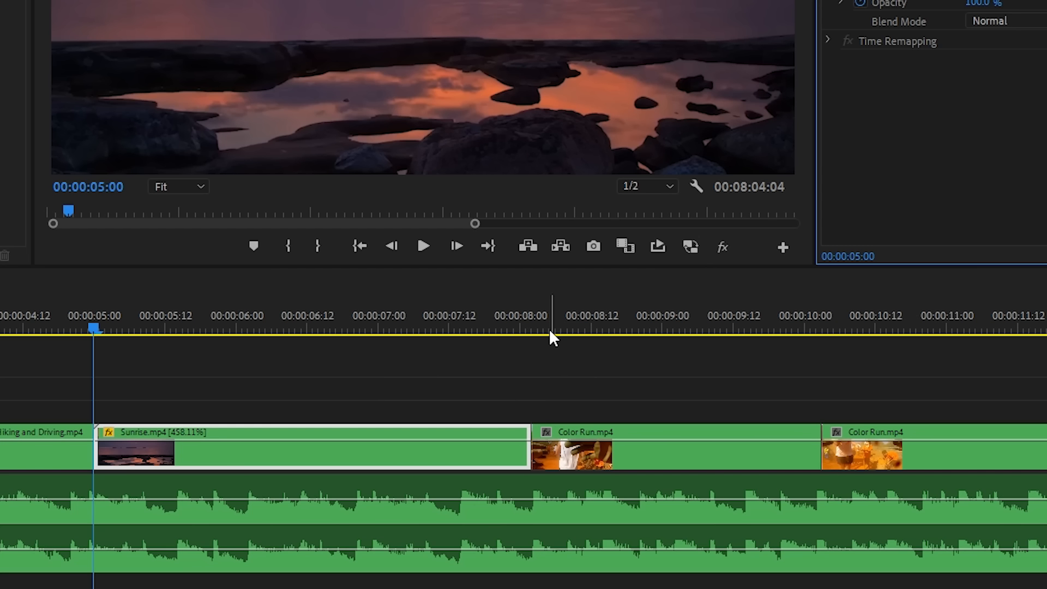
# Set the Sunrise clip's Scale to 110 on its last frame, 00:00:08:01, and preview the slow zoom.
pyautogui.click(532, 328)
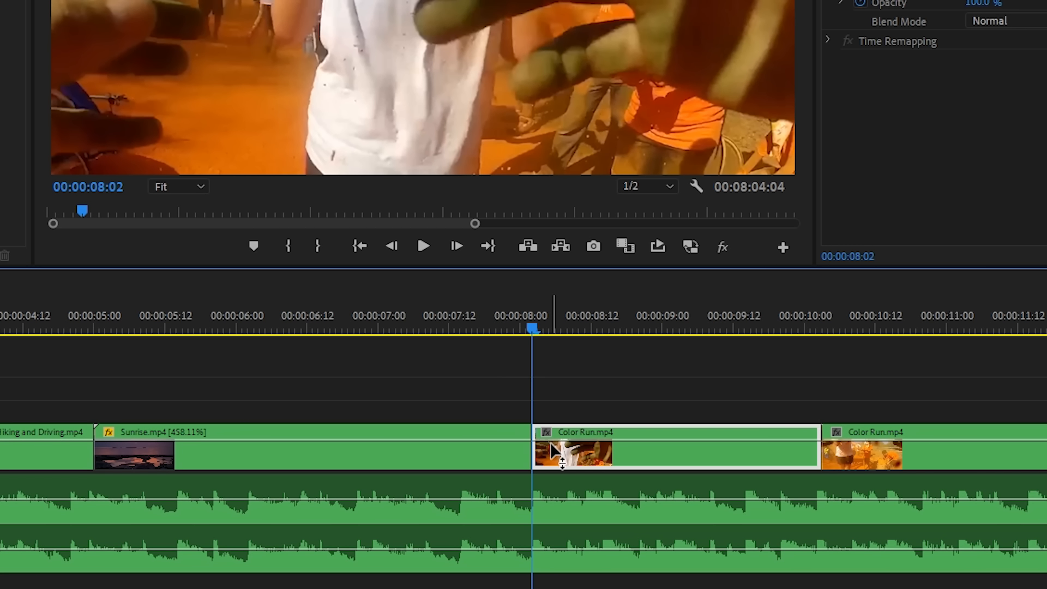
pyautogui.press('Left')
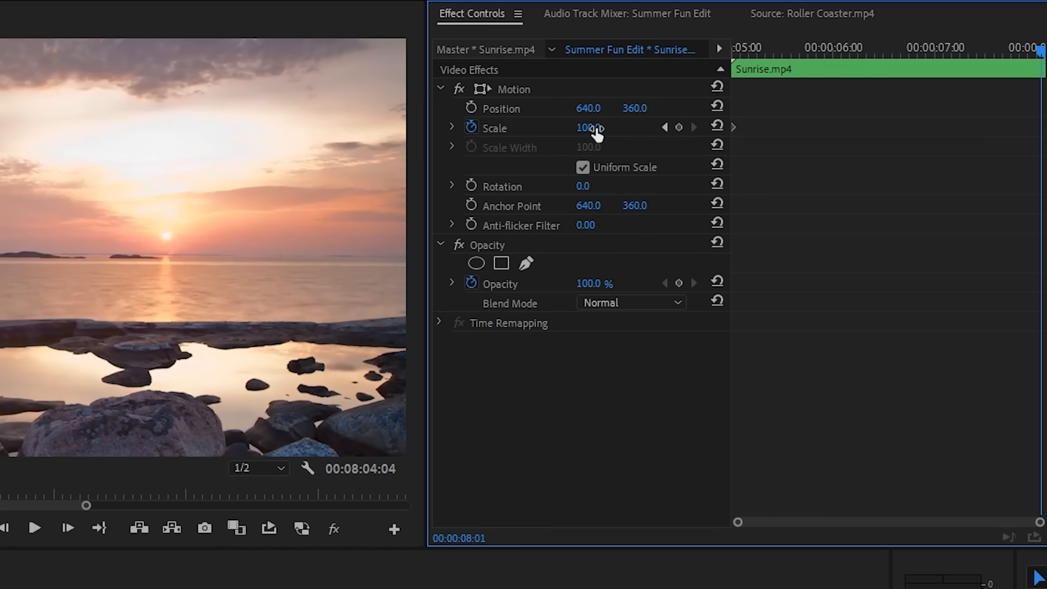
pyautogui.click(597, 127)
pyautogui.write('110')
pyautogui.press('Return')
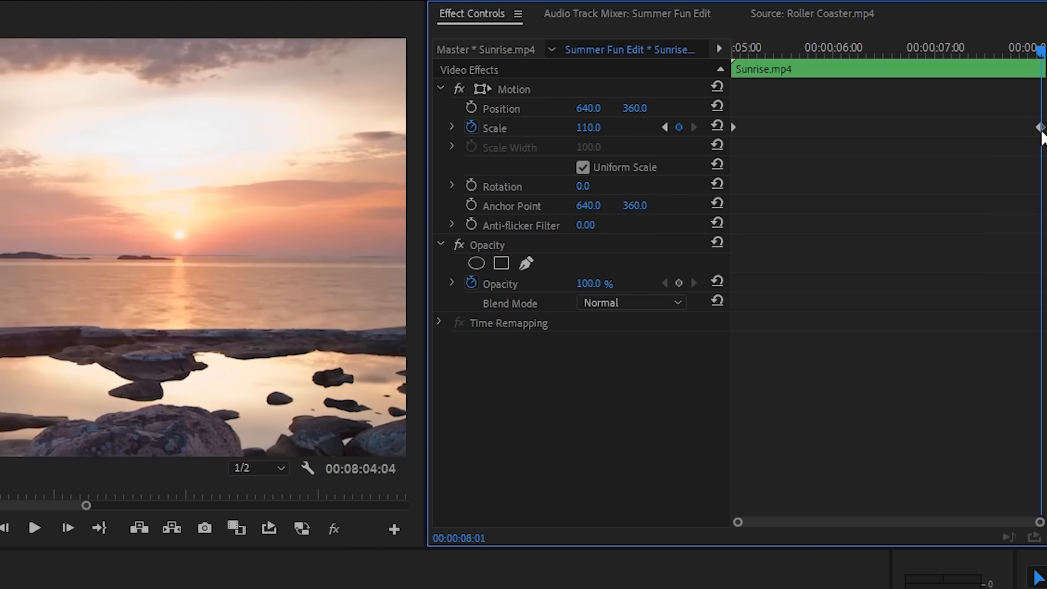
pyautogui.moveTo(180, 575); pyautogui.dragTo(110, 457)
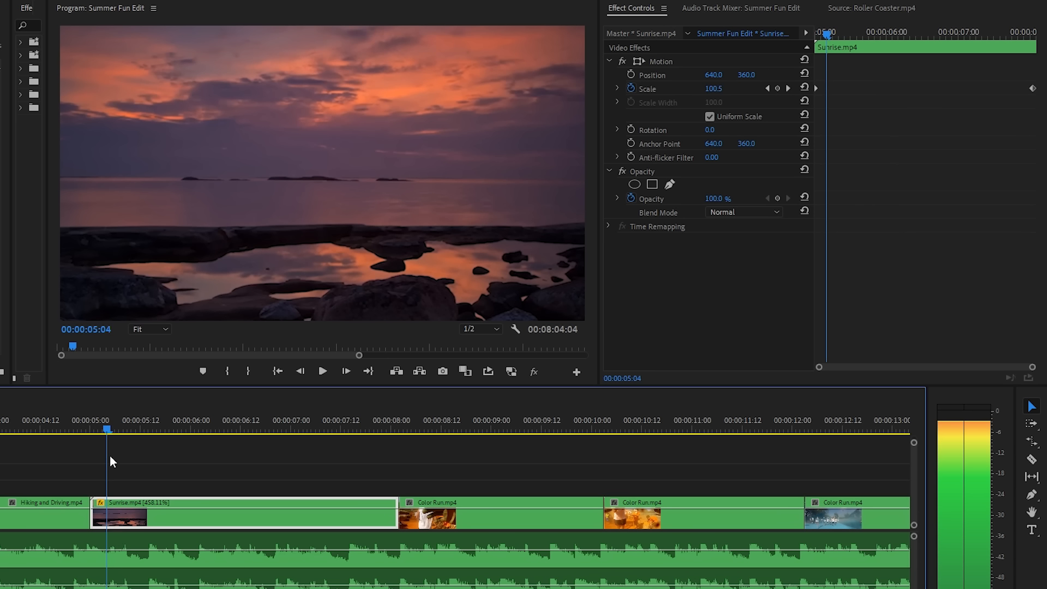
# Play back the Sunrise clip's zoom from the end of the preceding Hiking and Driving clip.
pyautogui.click(59, 424)
pyautogui.press('space')
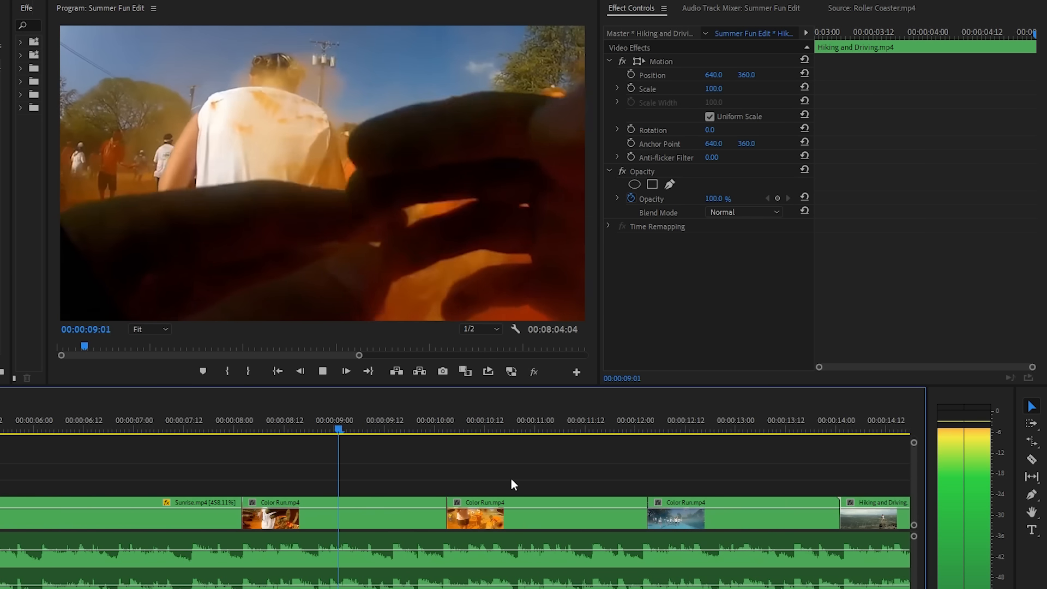
# Keyframe the Woman Stretching Near A Cliff clip's Scale from 100 on its first frame to 110 on its last frame.
pyautogui.click(322, 429)
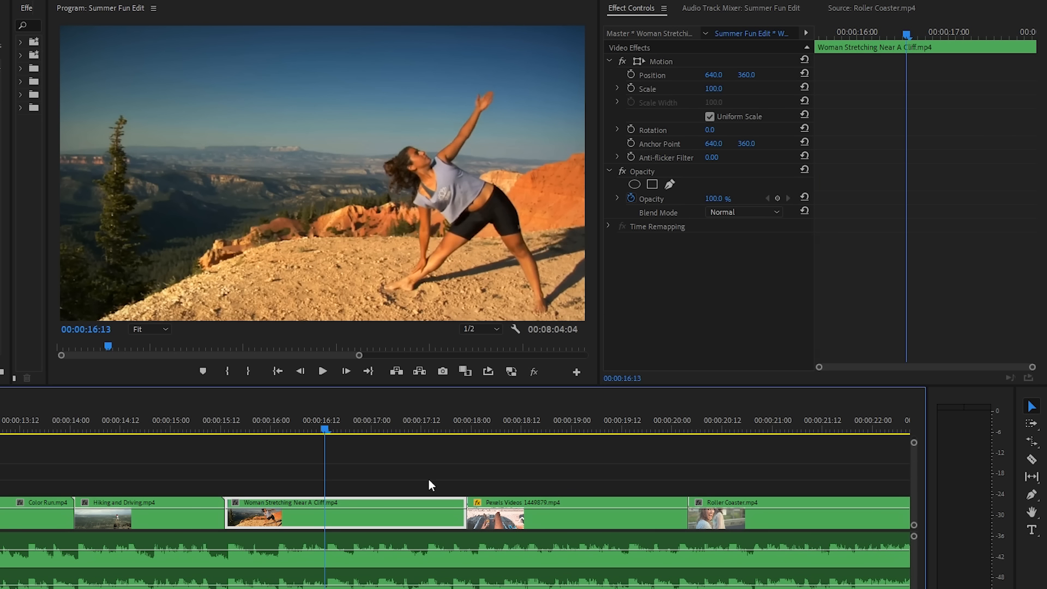
pyautogui.press('Up')
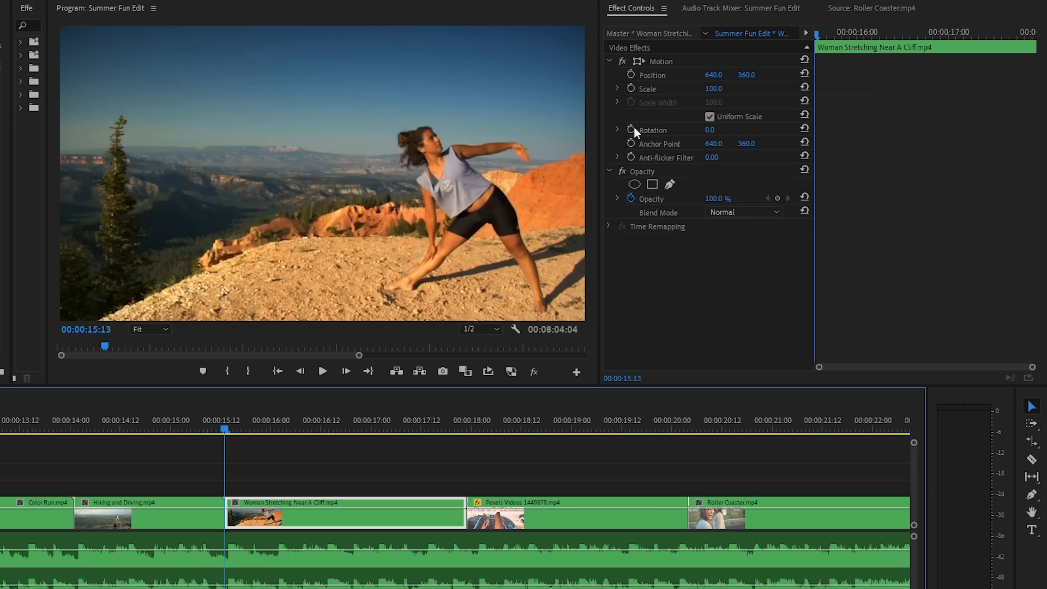
pyautogui.click(631, 89)
pyautogui.moveTo(467, 429)
pyautogui.mouseDown()
pyautogui.moveTo(476, 426)
pyautogui.moveTo(463, 435)
pyautogui.mouseUp()
pyautogui.click(722, 88)
pyautogui.write('110')
pyautogui.press('Return')
# Preview the zoom on the Woman Stretching Near A Cliff clip from just before it starts.
pyautogui.click(213, 429)
pyautogui.press('space')
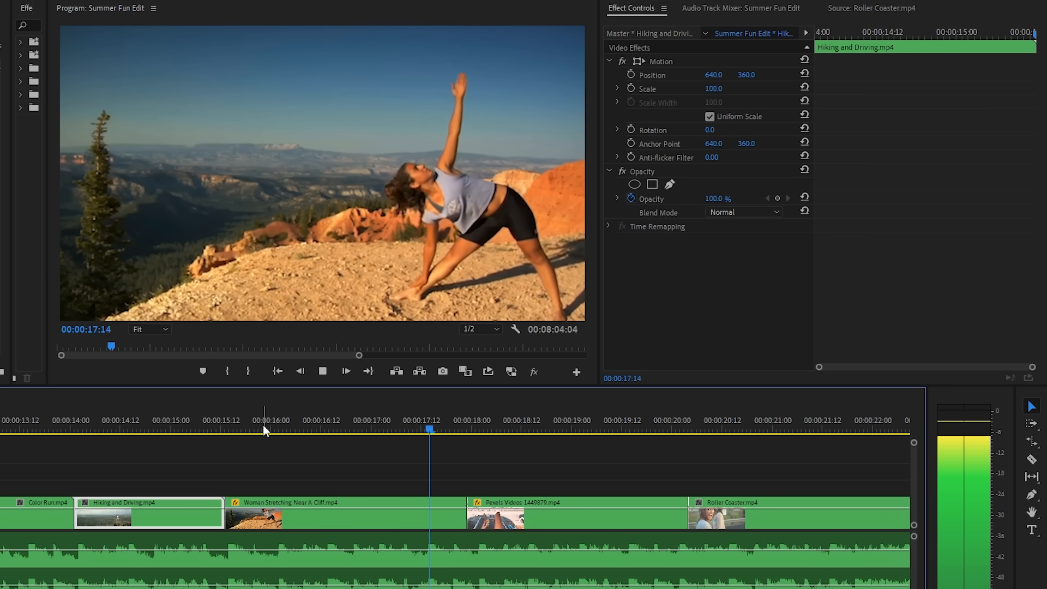
pyautogui.press('space')
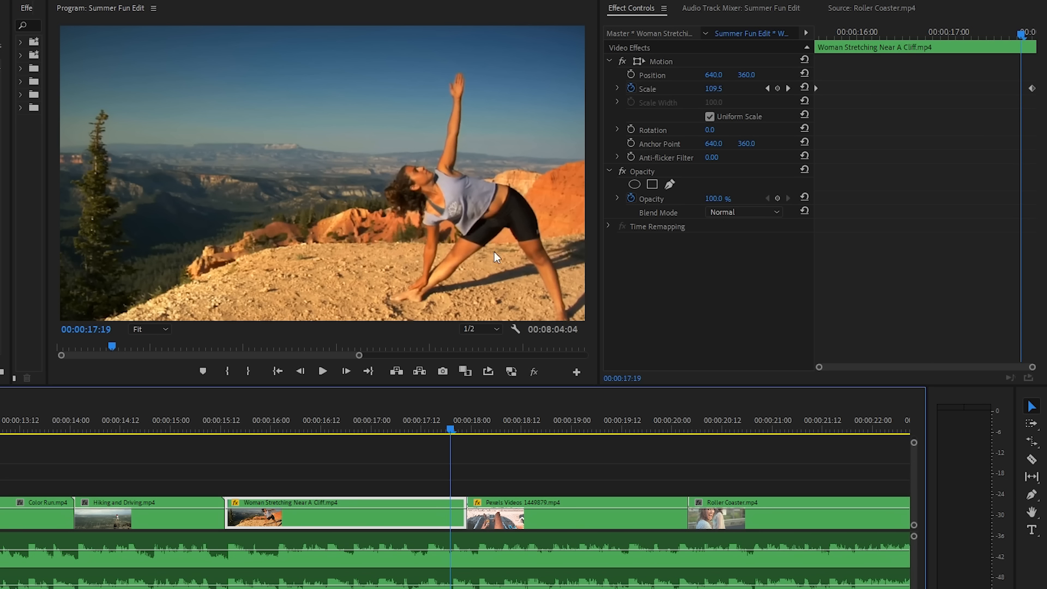
# Keyframe the stretching woman clip's Position from 640, 360 on its first frame to 575, 329 on its last frame, 00:00:17:22.
pyautogui.press('Up')
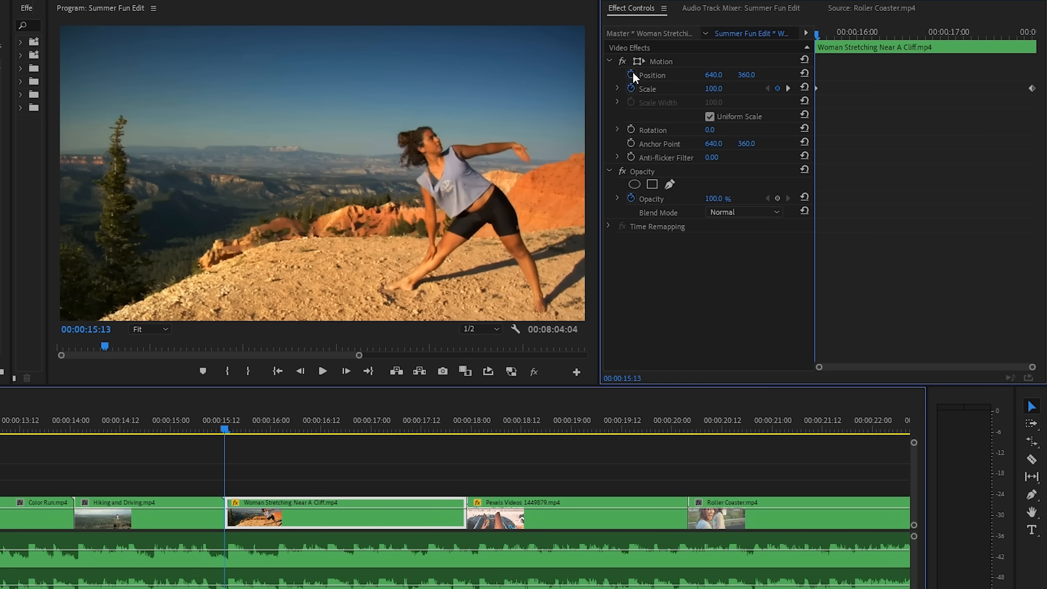
pyautogui.press('Down')
pyautogui.press('Left')
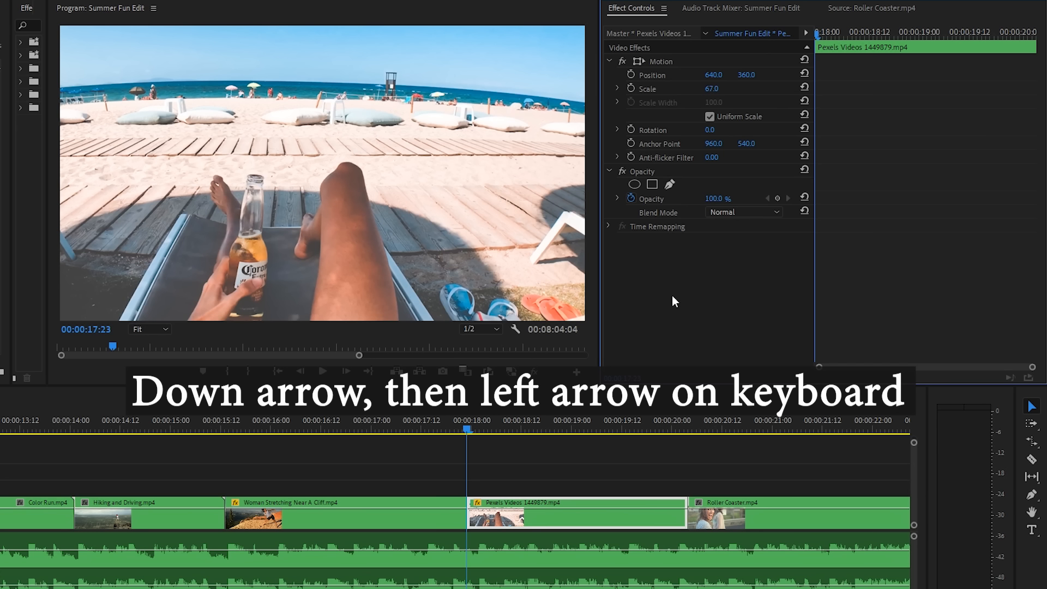
pyautogui.press('Left')
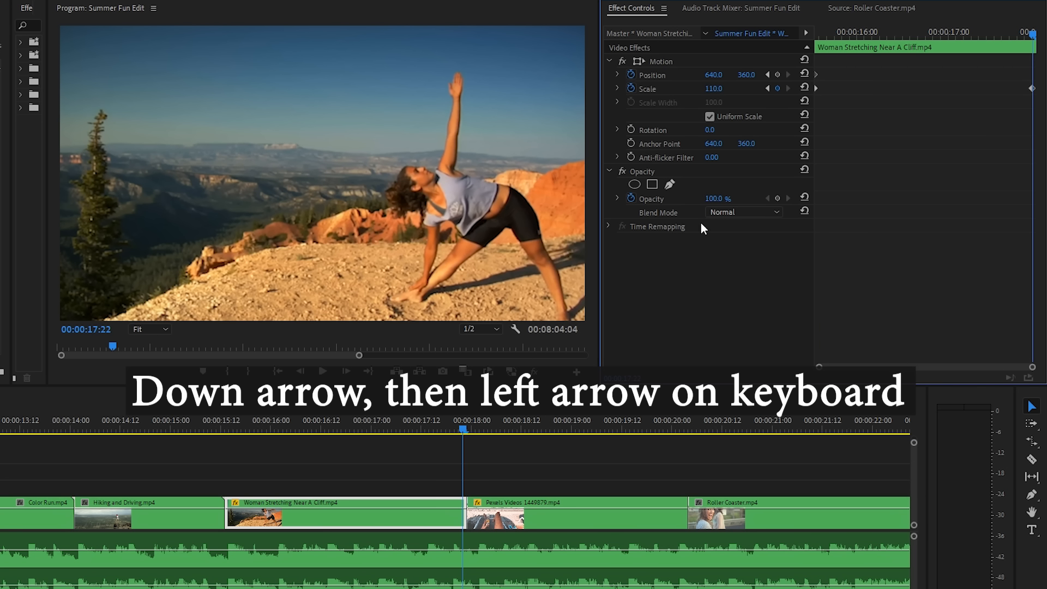
pyautogui.moveTo(713, 74); pyautogui.dragTo(664, 74)
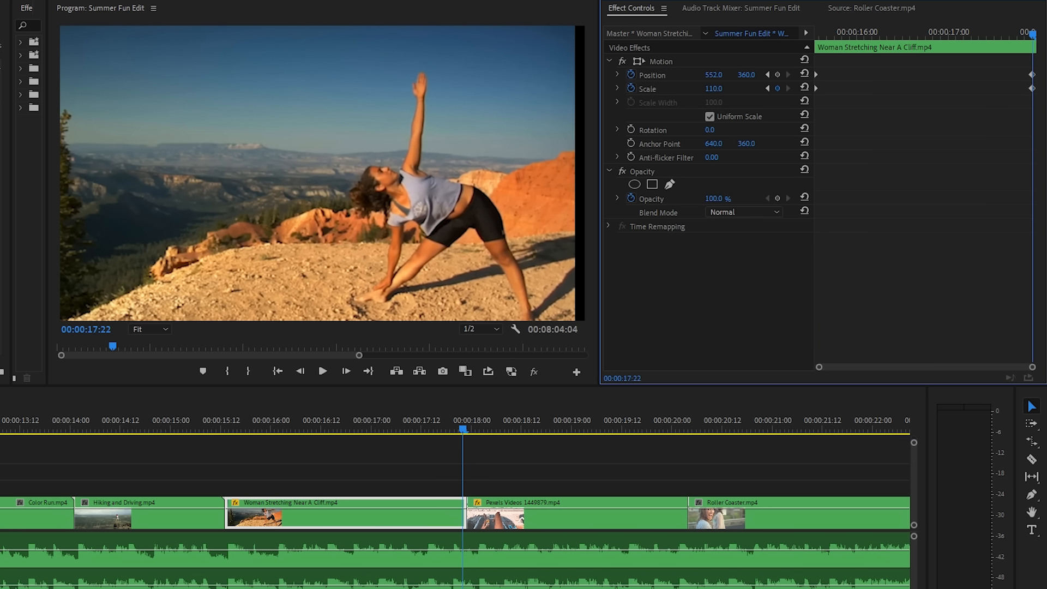
pyautogui.moveTo(713, 75); pyautogui.dragTo(729, 75)
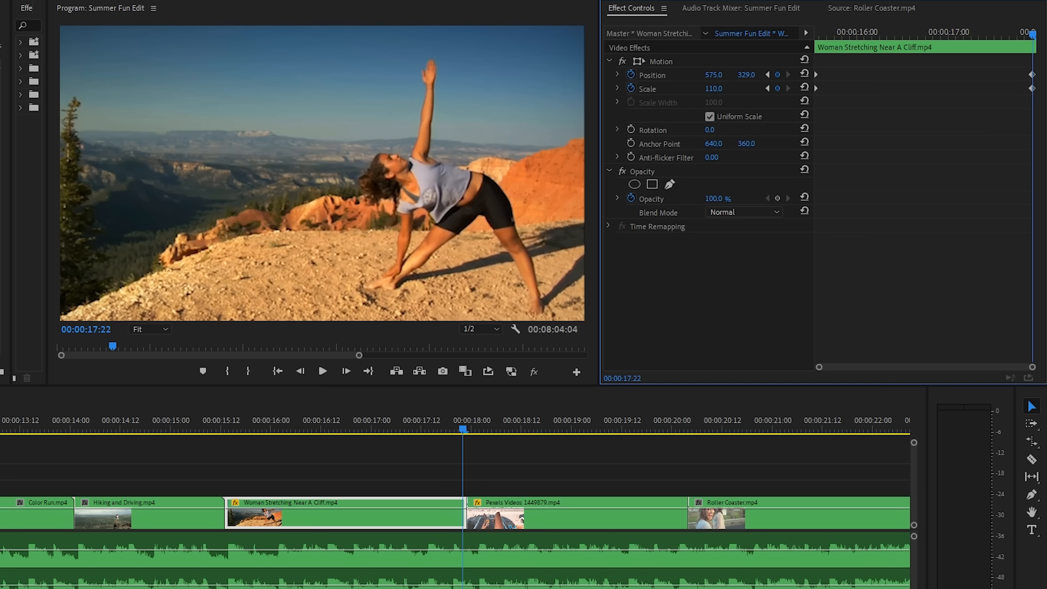
# Play back the combined zoom and position move on the Woman Stretching Near A Cliff clip.
pyautogui.click(248, 425)
pyautogui.click(200, 425)
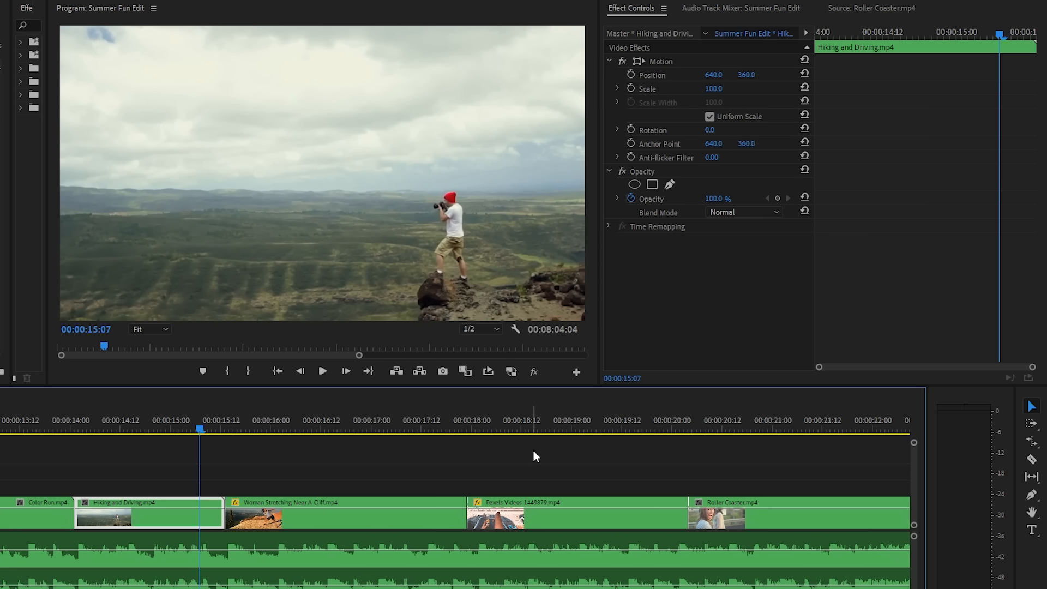
pyautogui.press('space')
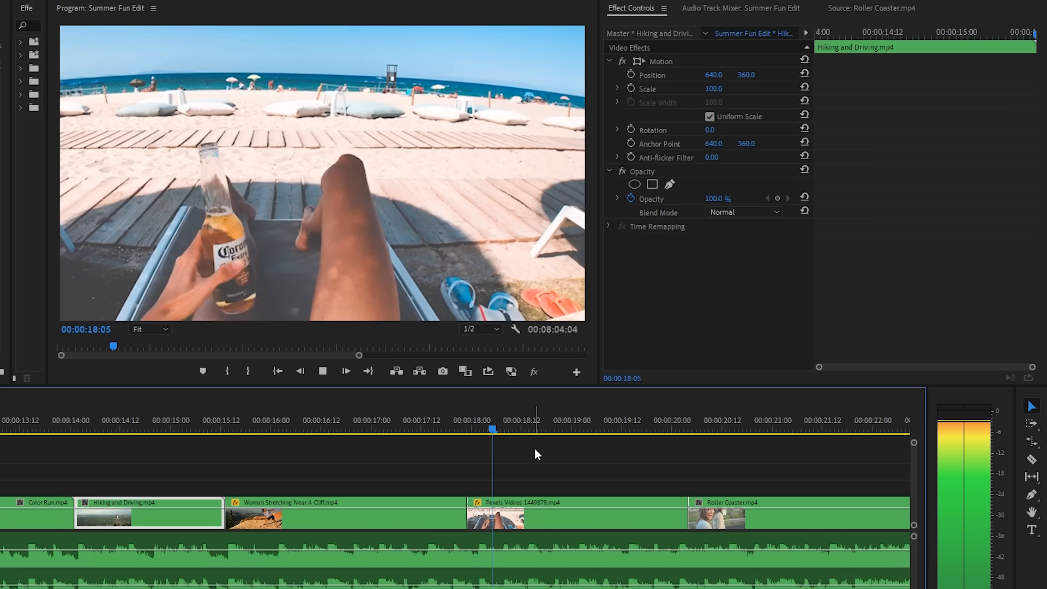
# Nest the two adjacent Pexels Videos 1745404.mp4 clips near 00:00:42:00 as Nested Sequence 01.
pyautogui.press('-')
pyautogui.press('-')
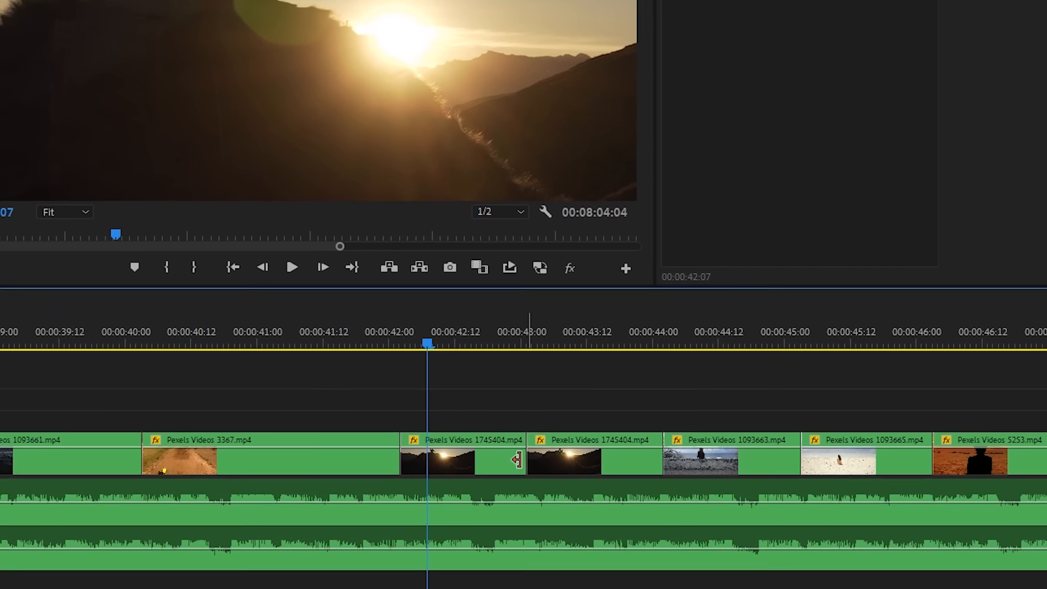
pyautogui.click(444, 495)
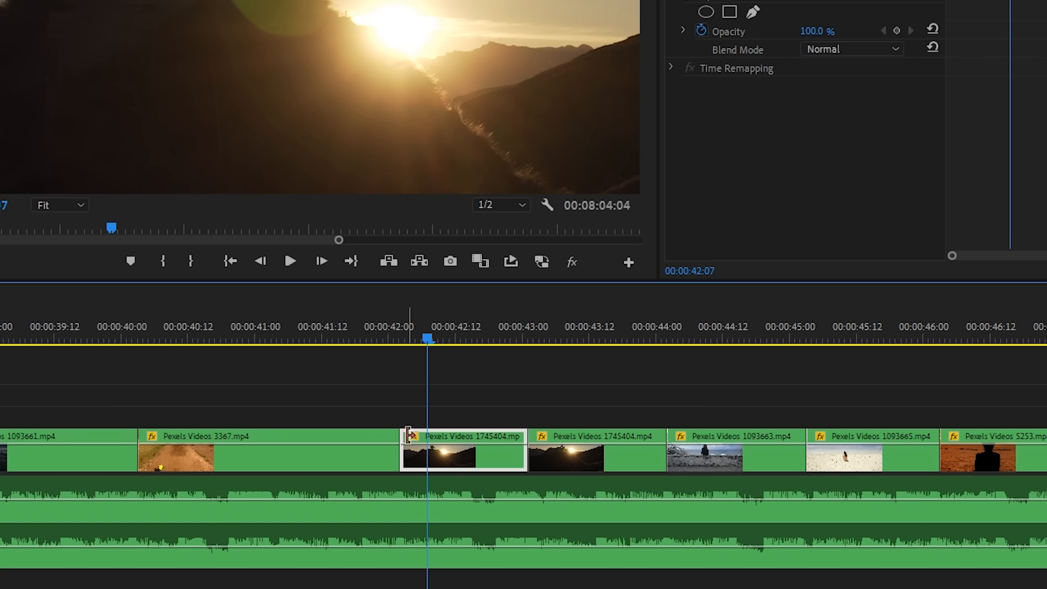
pyautogui.click(553, 463)
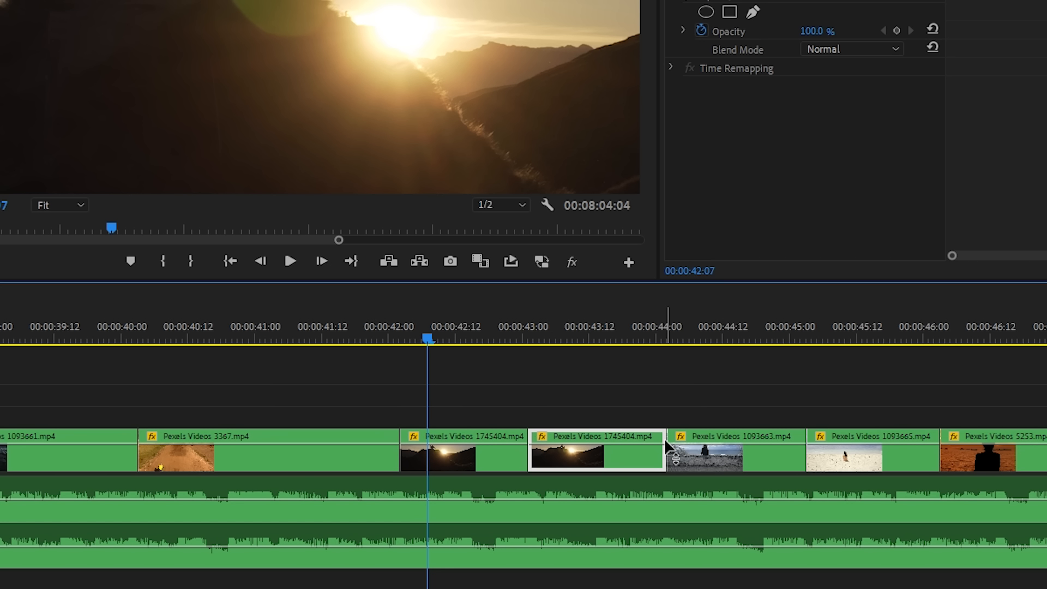
pyautogui.click(514, 422)
pyautogui.moveTo(589, 402); pyautogui.dragTo(450, 432)
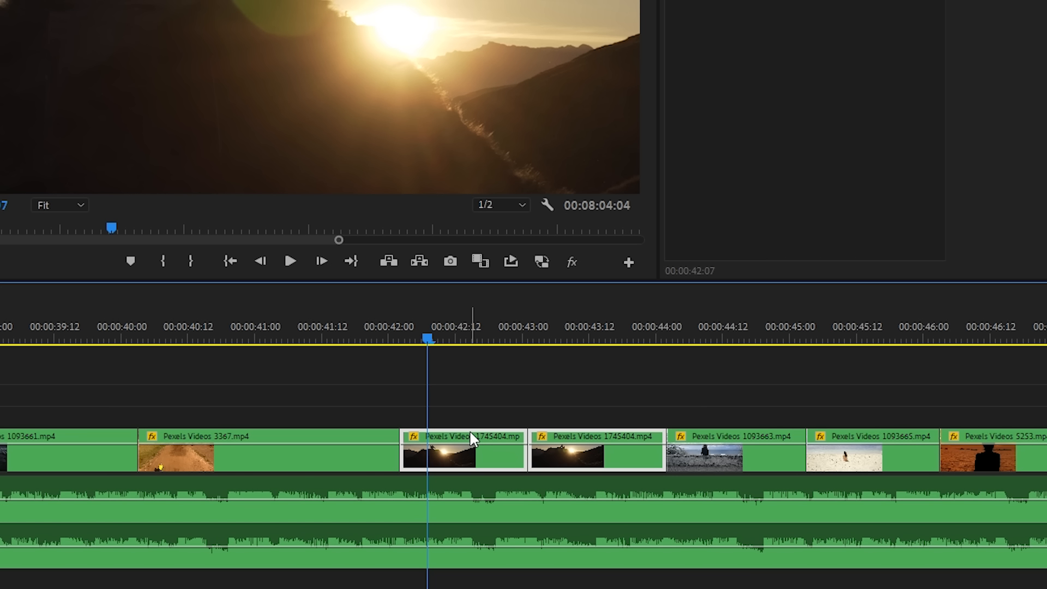
pyautogui.rightClick(469, 429)
pyautogui.click(522, 254)
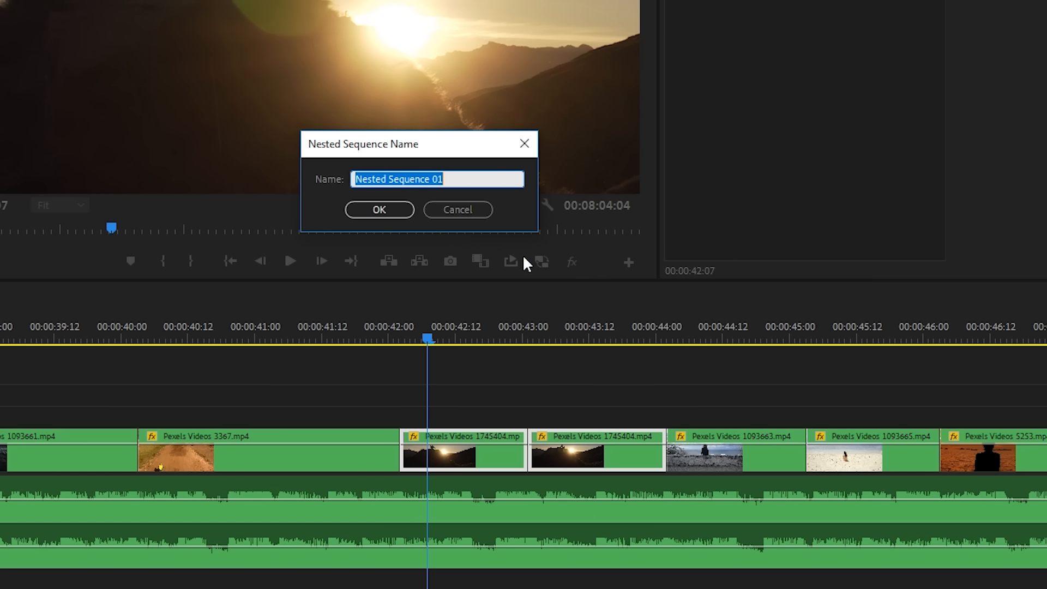
pyautogui.click(388, 208)
pyautogui.click(459, 434)
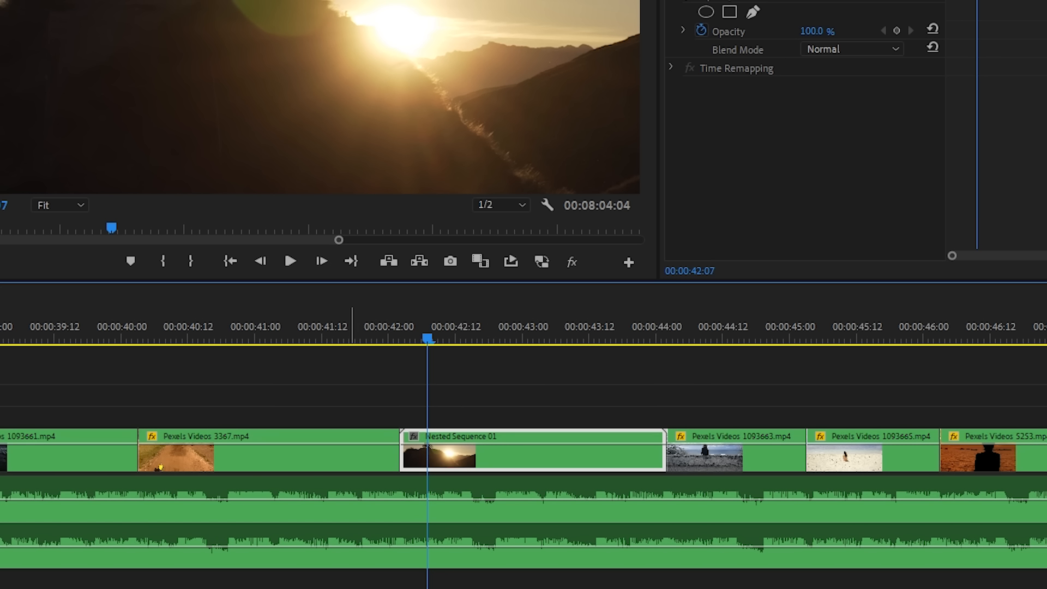
# Keyframe the Scale of Nested Sequence 01 from 100 on its first frame, 00:00:42:02, to 110 on its last frame.
pyautogui.moveTo(427, 340)
pyautogui.mouseDown()
pyautogui.moveTo(436, 343)
pyautogui.moveTo(427, 343)
pyautogui.mouseUp()
pyautogui.press('Up')
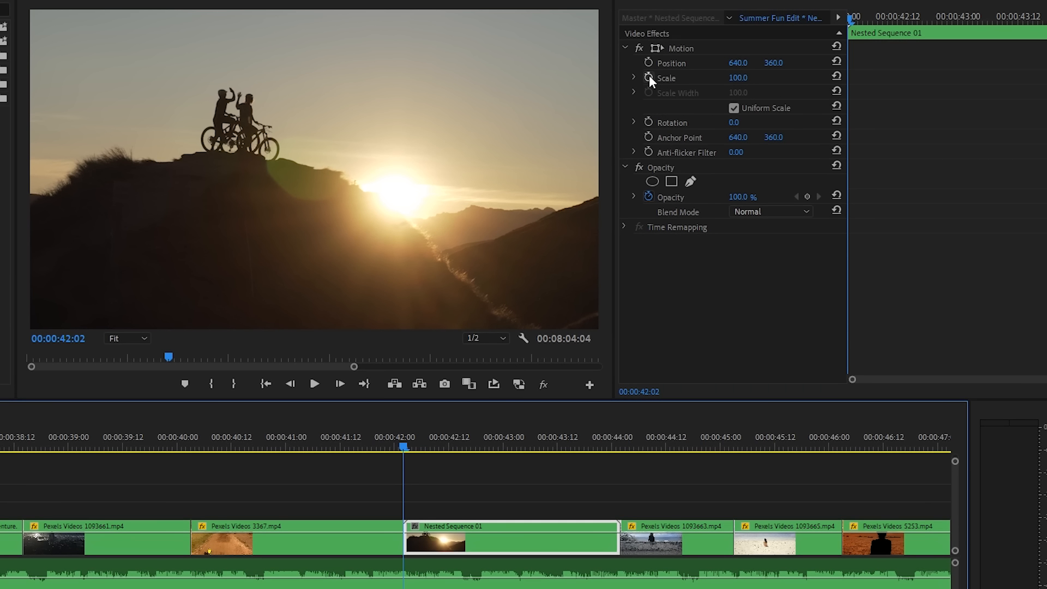
pyautogui.click(655, 51)
pyautogui.press('Down')
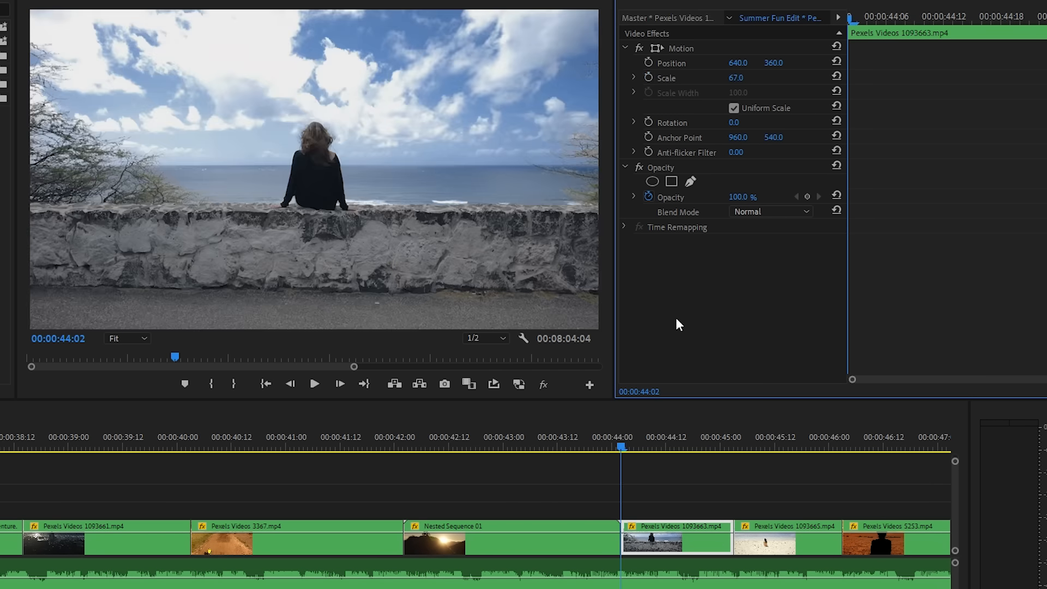
pyautogui.press('Left')
pyautogui.click(737, 78)
pyautogui.write('110')
pyautogui.press('Return')
# Preview the zoom across Nested Sequence 01 from the end of the preceding clip.
pyautogui.click(326, 442)
pyautogui.press('space')
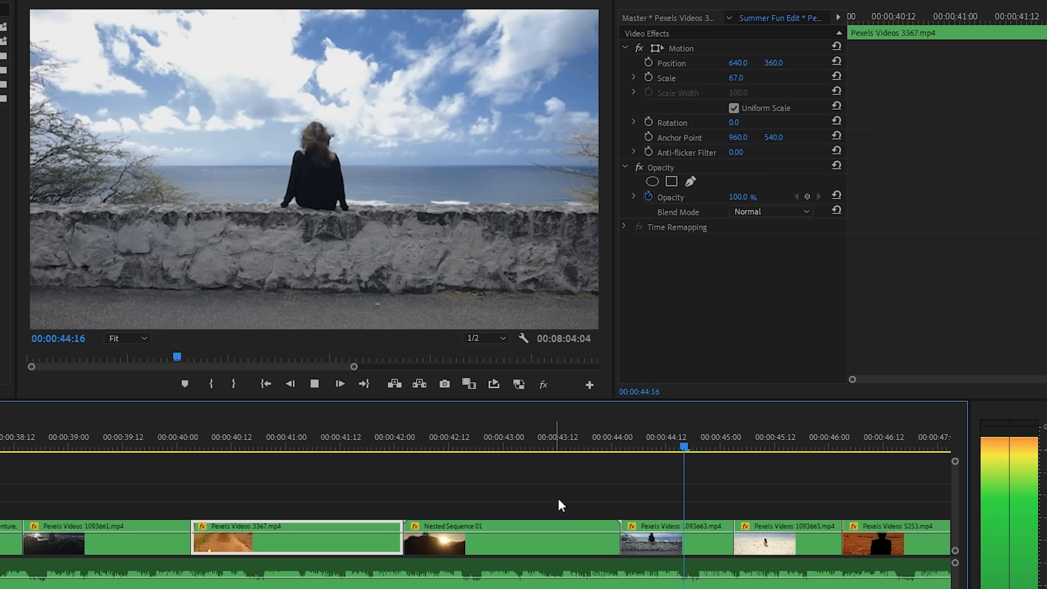
pyautogui.press('space')
# Keyframe the Scale of Pexels Videos 1093663.mp4 from 67 on its first frame, 00:00:44:02, to 83 on its last, 00:00:45:02.
pyautogui.scroll(-2, 531, 493)
pyautogui.scroll(-2, 529, 494)
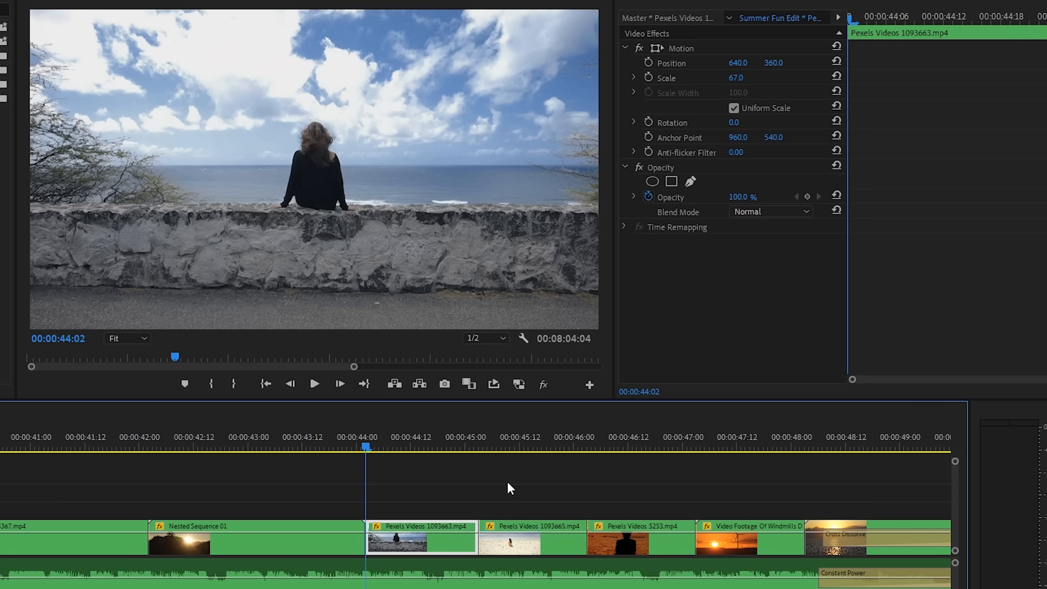
pyautogui.click(292, 447)
pyautogui.click(365, 445)
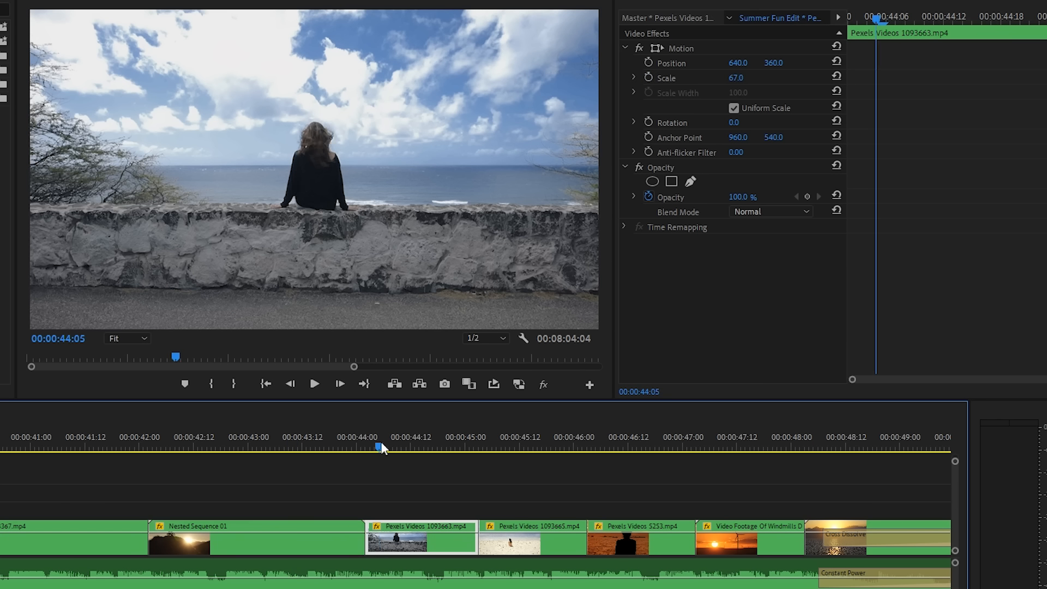
pyautogui.scroll(-2, 477, 480)
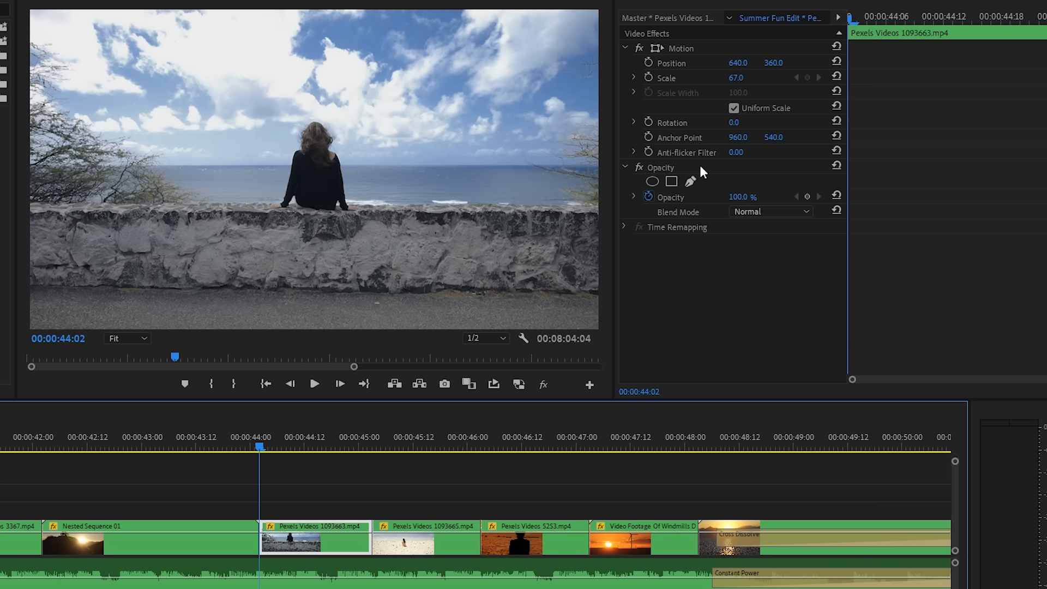
pyautogui.click(649, 77)
pyautogui.hotkey('shift', 'Right')
pyautogui.hotkey('shift', 'Right')
pyautogui.hotkey('shift', 'Right')
pyautogui.hotkey('shift', 'Right')
pyautogui.hotkey('shift', 'Right')
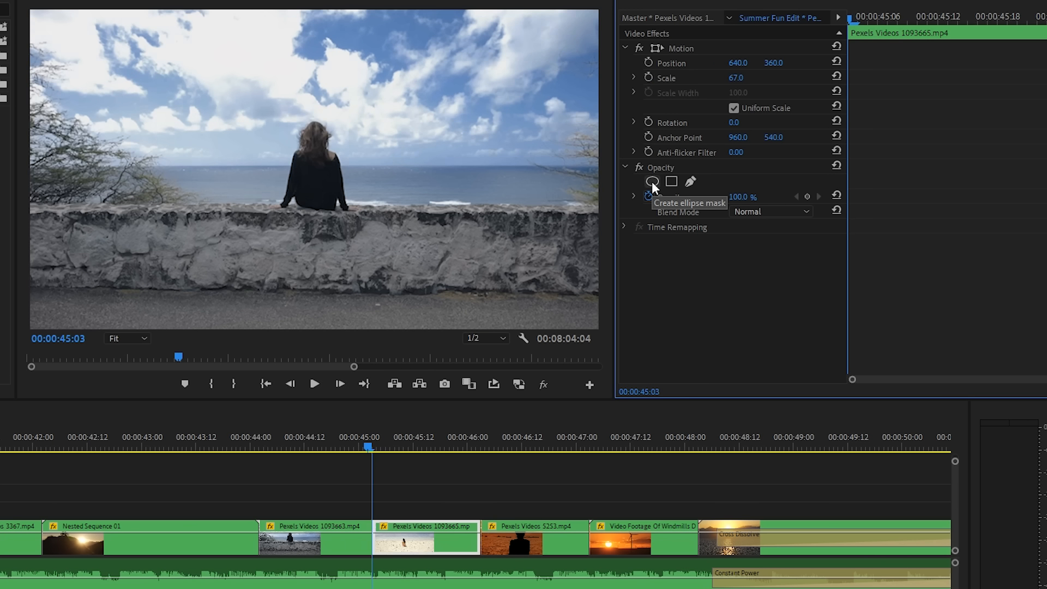
pyautogui.moveTo(735, 77); pyautogui.dragTo(744, 77)
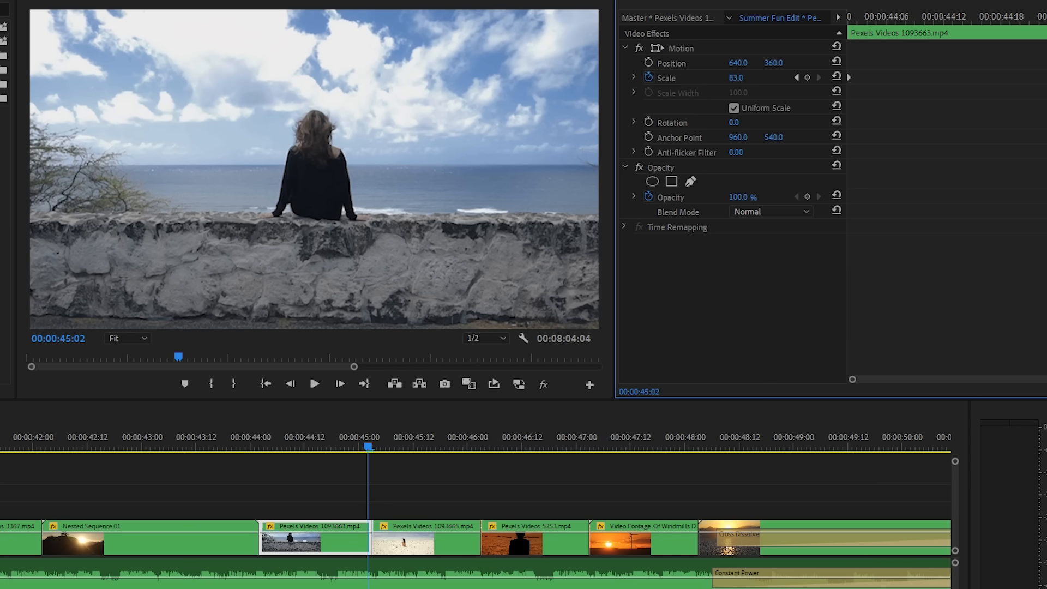
# Keyframe the Scale of Pexels Videos 1093665.mp4 from 67 on its first frame to 83 on its last frame, and preview both zooms.
pyautogui.press('Right')
pyautogui.click(648, 78)
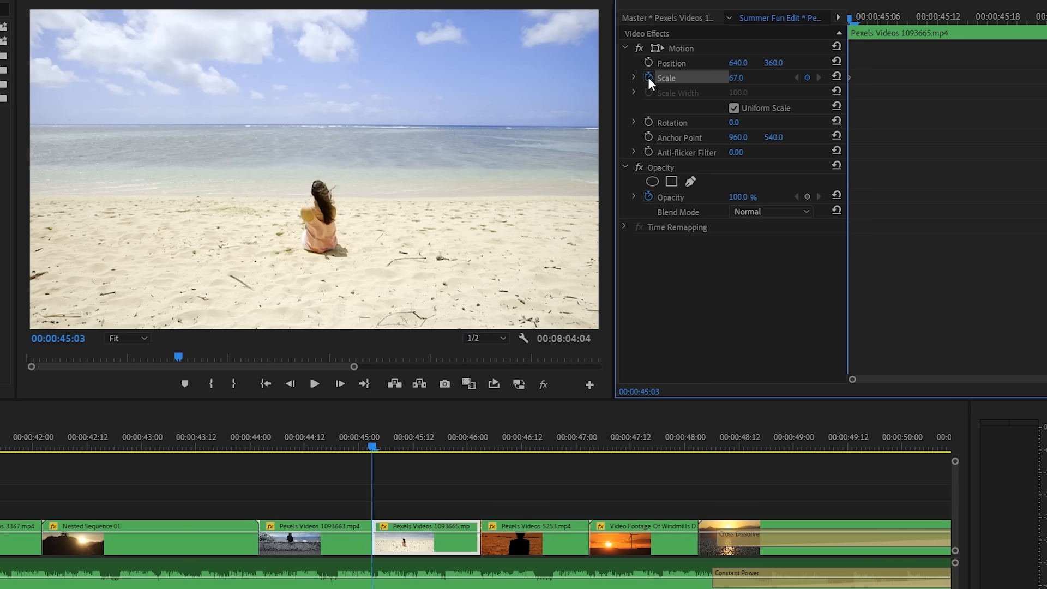
pyautogui.press('Down')
pyautogui.press('Left')
pyautogui.click(744, 77)
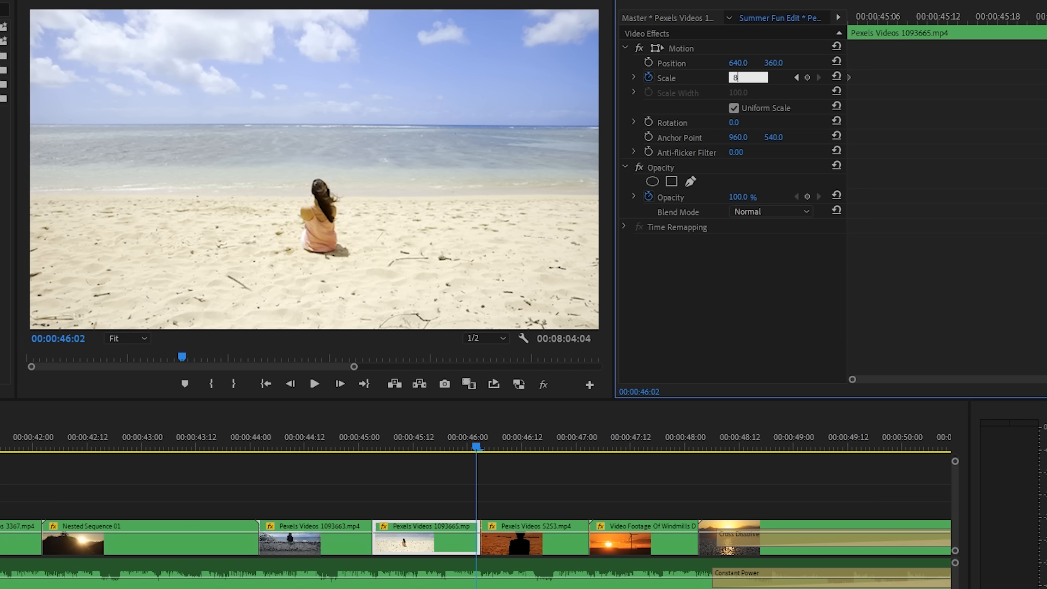
pyautogui.press('Return')
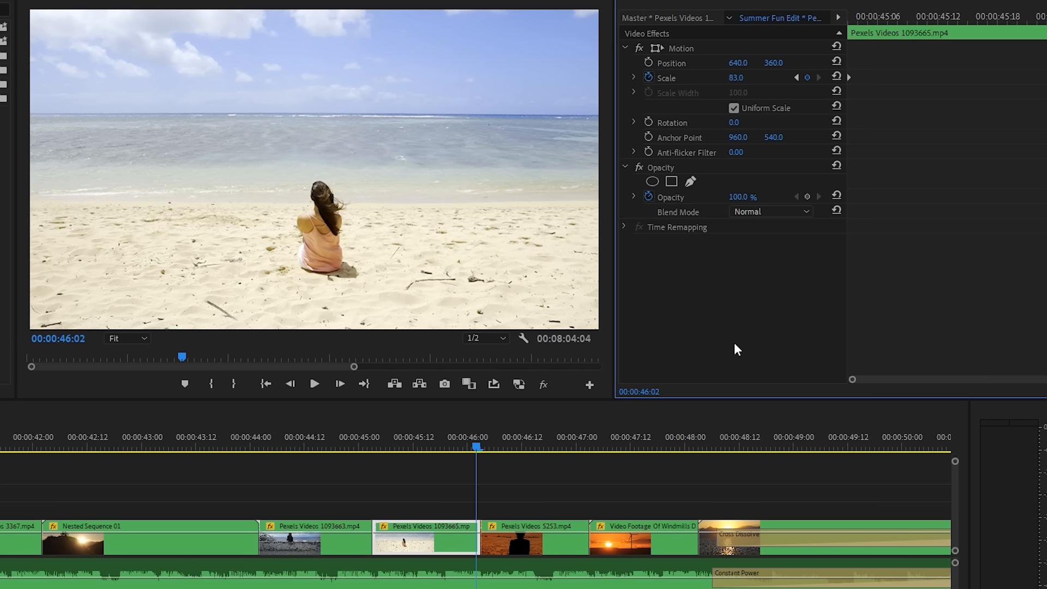
pyautogui.click(254, 445)
pyautogui.press('space')
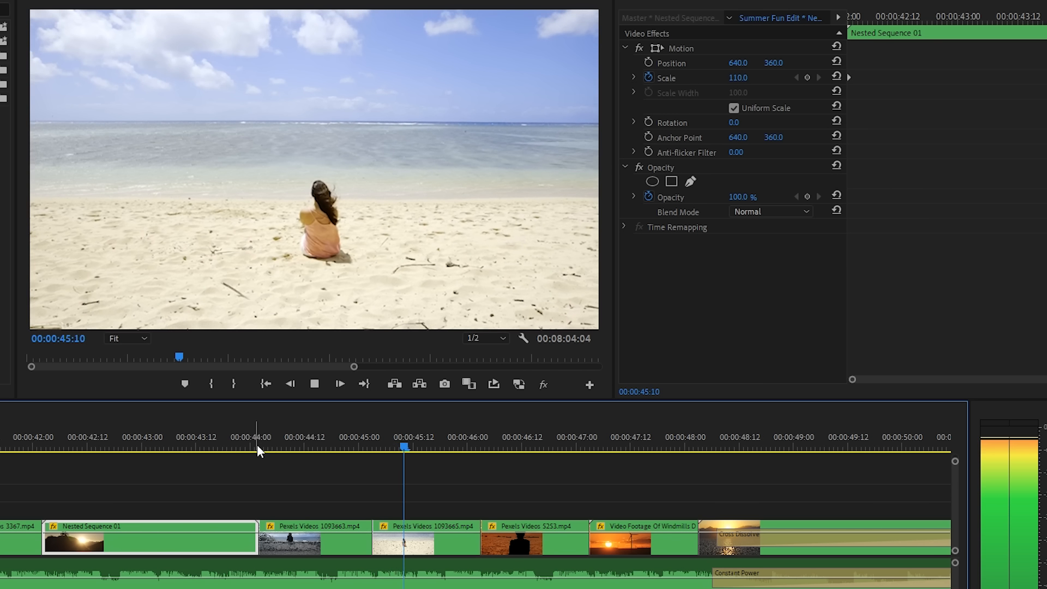
# Set the Scale on the last frame of Pexels Videos 1093663.mp4 to 70 and preview the zoom.
pyautogui.click(368, 446)
pyautogui.click(732, 78)
pyautogui.write('7')
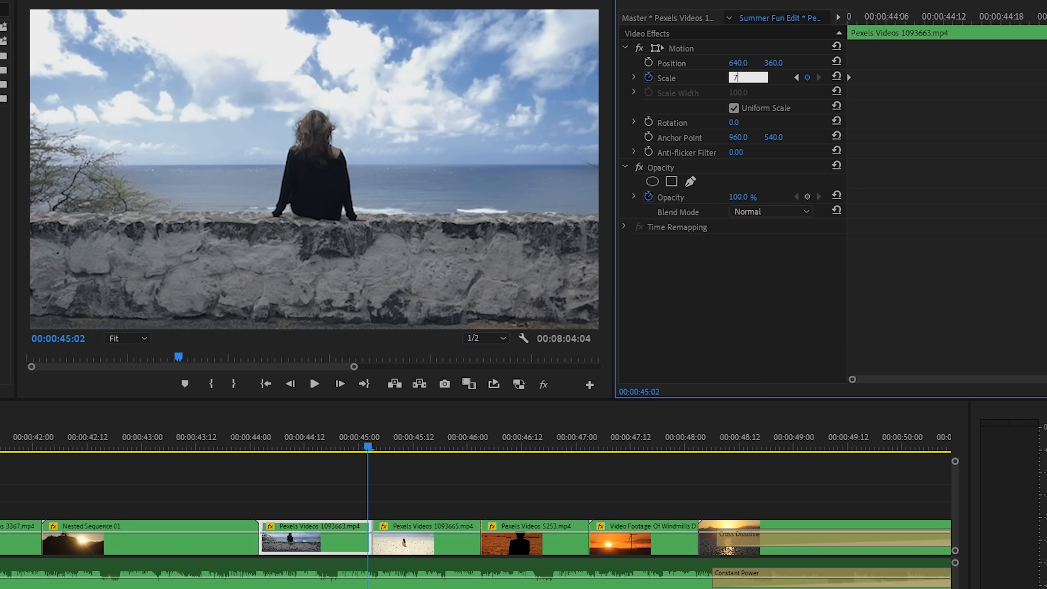
pyautogui.write('0')
pyautogui.press('Return')
pyautogui.click(245, 445)
pyautogui.press('space')
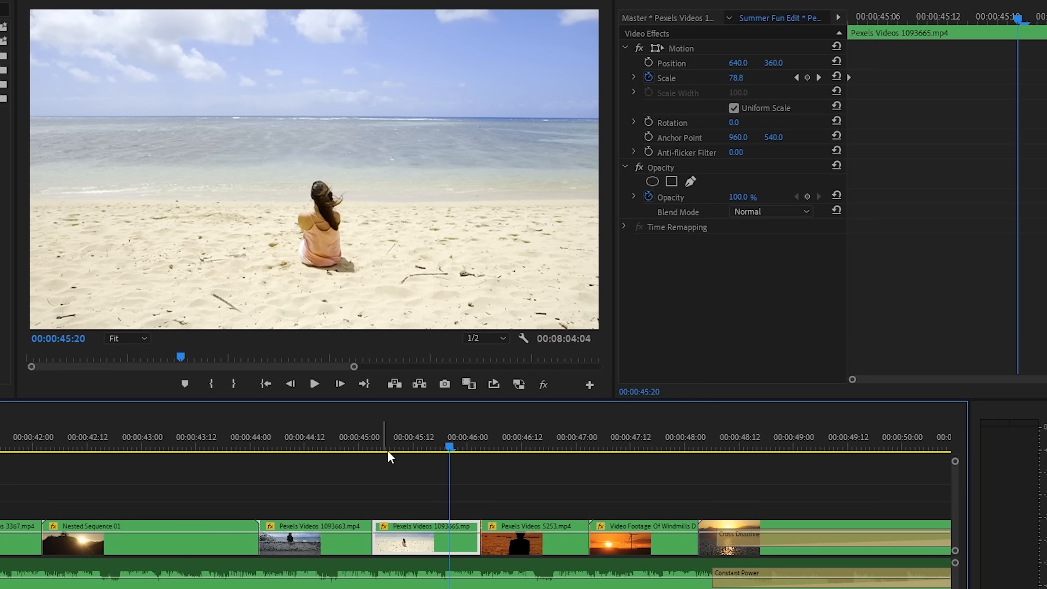
# Set the Scale on the last frame of Pexels Videos 1093663.mp4, 00:00:45:02, to 73.
pyautogui.click(368, 446)
pyautogui.click(737, 80)
pyautogui.write('75')
pyautogui.press('Return')
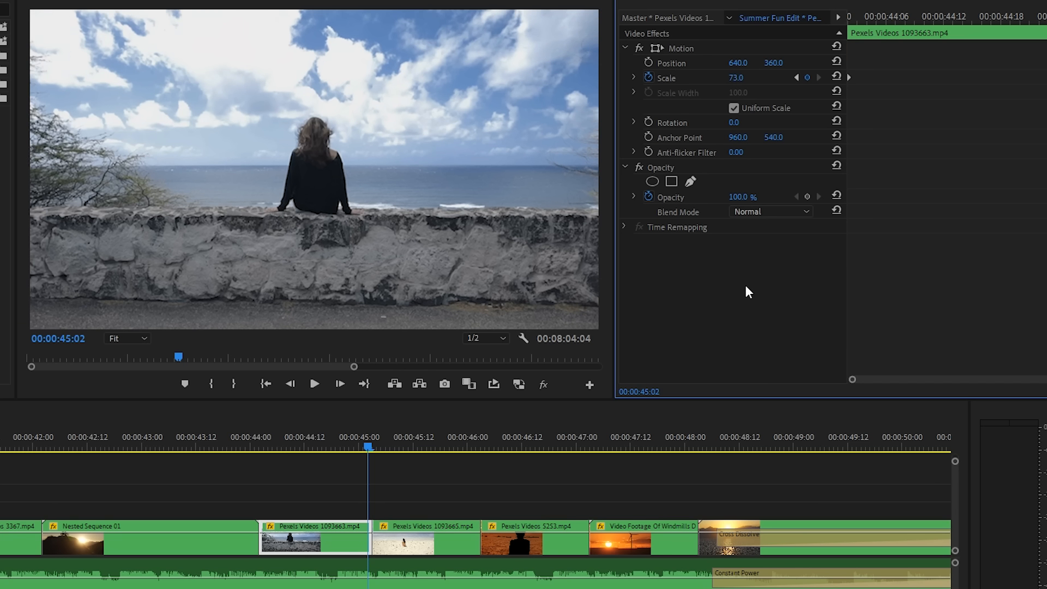
# Lower the Scale on the last frame of Pexels Videos 1093665.mp4, 00:00:46:02, for a gentler zoom.
pyautogui.press('Down')
pyautogui.press('Down')
pyautogui.press('Left')
pyautogui.write('7')
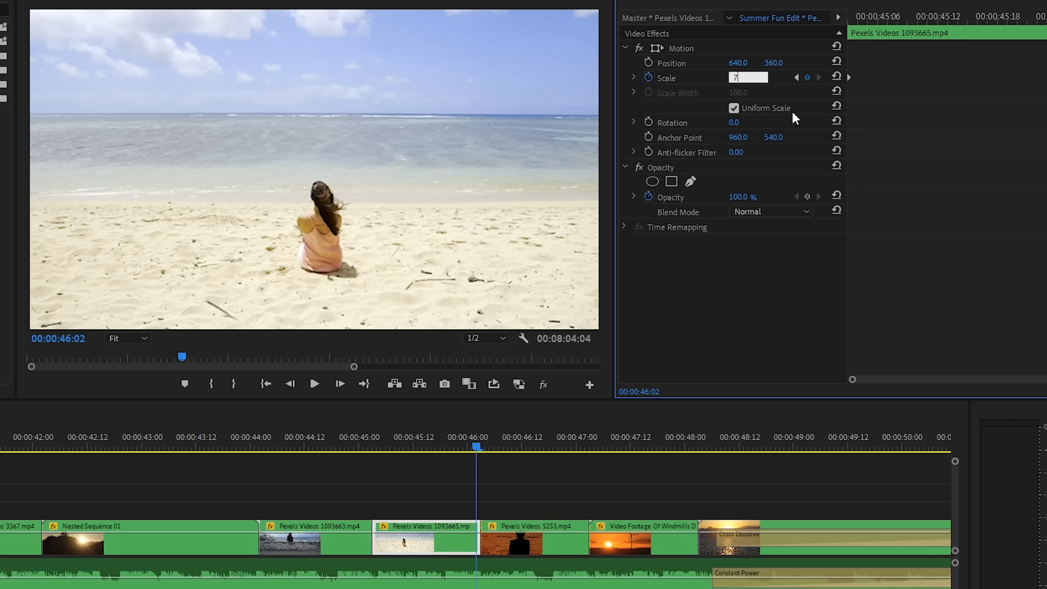
pyautogui.write('5')
pyautogui.press('Return')
# Keyframe the Scale of Pexels Videos 5253.mp4 from 67 on its first frame to 73 on its last frame, and preview the zooms.
pyautogui.click(553, 440)
pyautogui.press('Up')
pyautogui.click(648, 77)
pyautogui.press('Down')
pyautogui.press('Left')
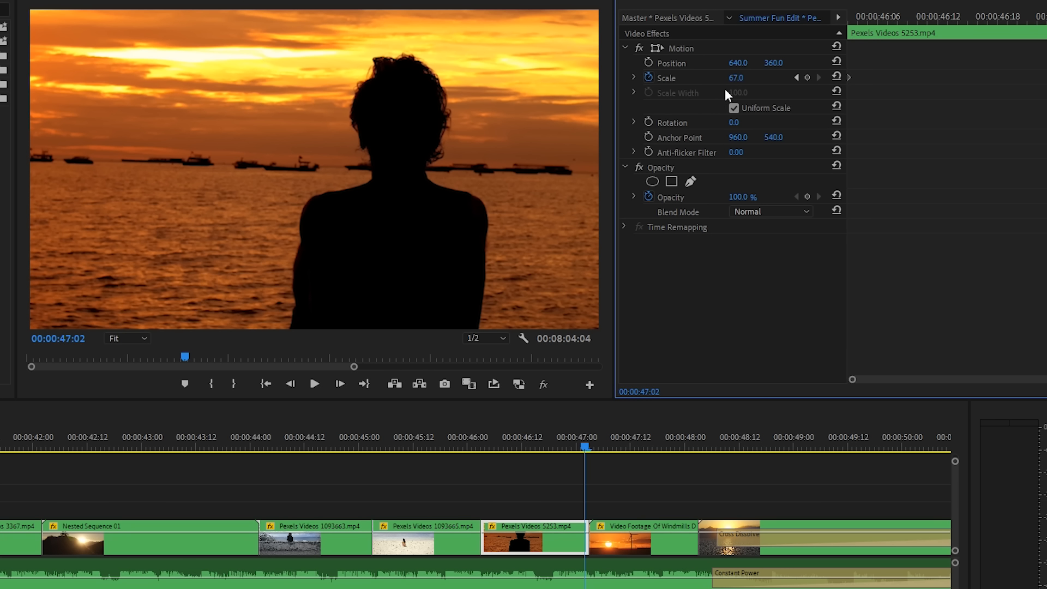
pyautogui.click(737, 78)
pyautogui.write('73')
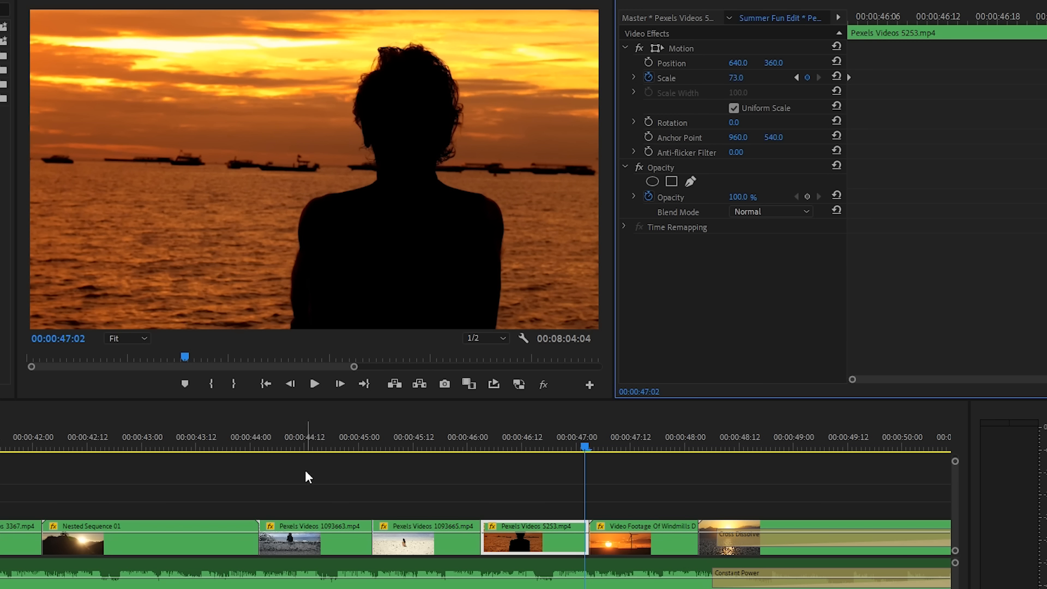
pyautogui.click(245, 445)
pyautogui.press('space')
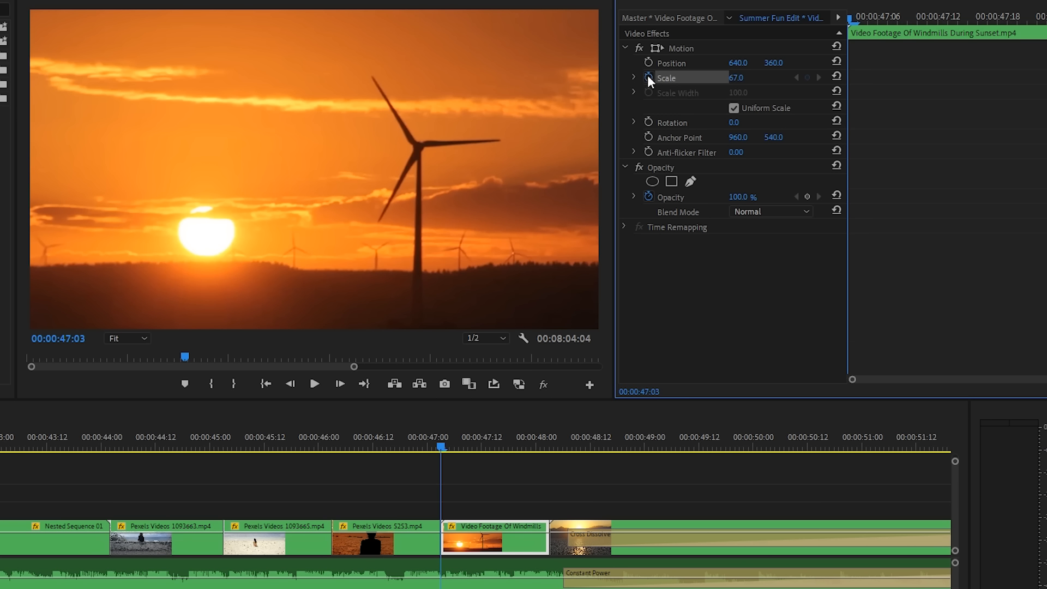
# Keyframe the Scale of Video Footage Of Windmills During Sunset.mp4 from 67 on its first frame to 71 on its last frame, and preview it.
pyautogui.click(648, 78)
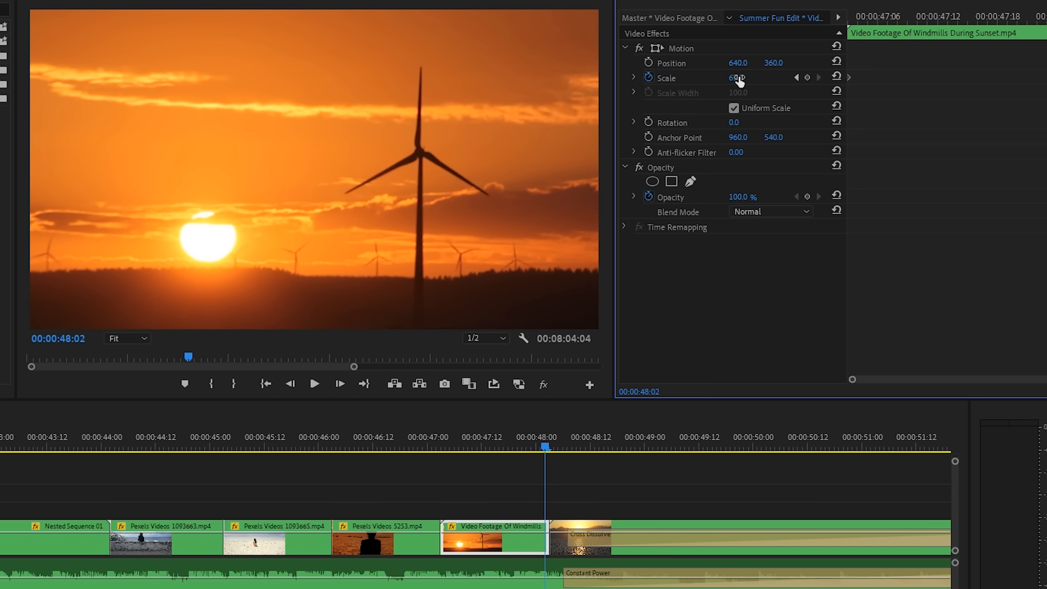
pyautogui.click(737, 79)
pyautogui.write('7')
pyautogui.write('1')
pyautogui.press('Return')
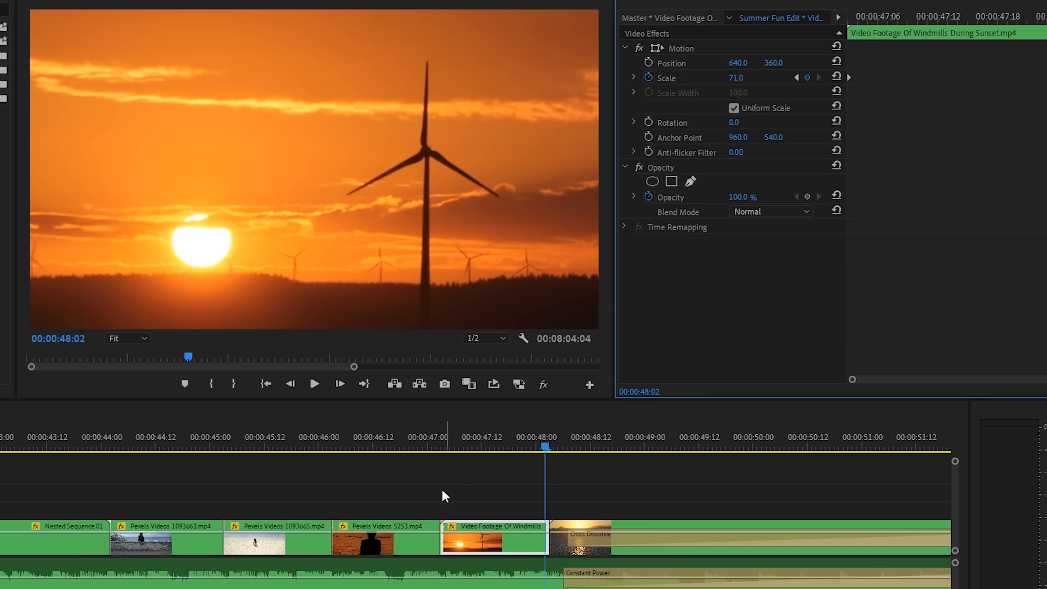
pyautogui.click(279, 447)
pyautogui.press('space')
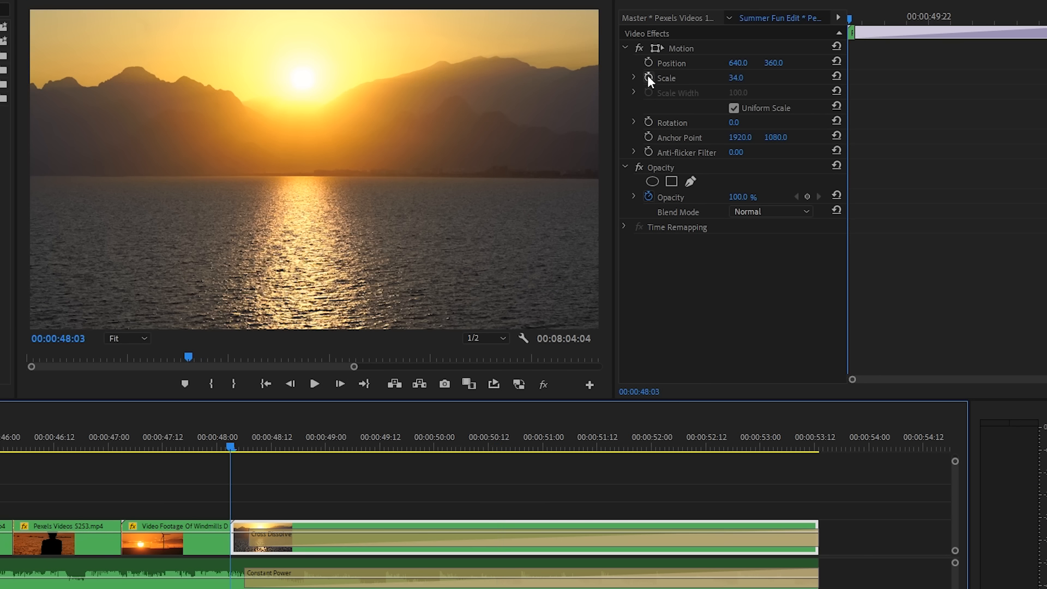
# Remove the Cross Dissolve from Pexels Videos 1722697.mp4 and keyframe the clip's Scale from 34 on its first frame to 40 on its last.
pyautogui.click(648, 76)
pyautogui.press('Down')
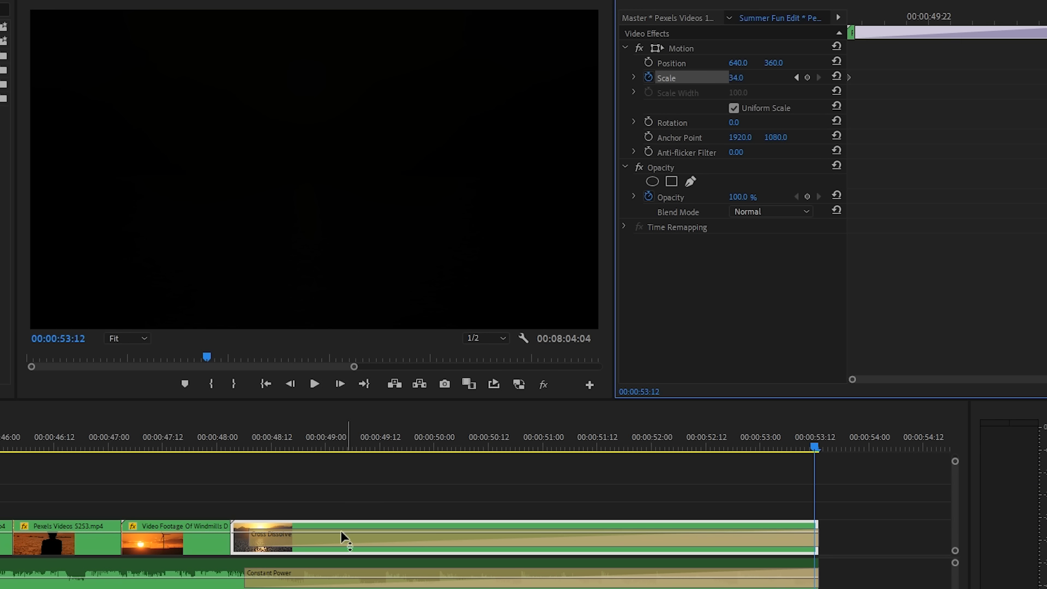
pyautogui.click(325, 538)
pyautogui.press('Delete')
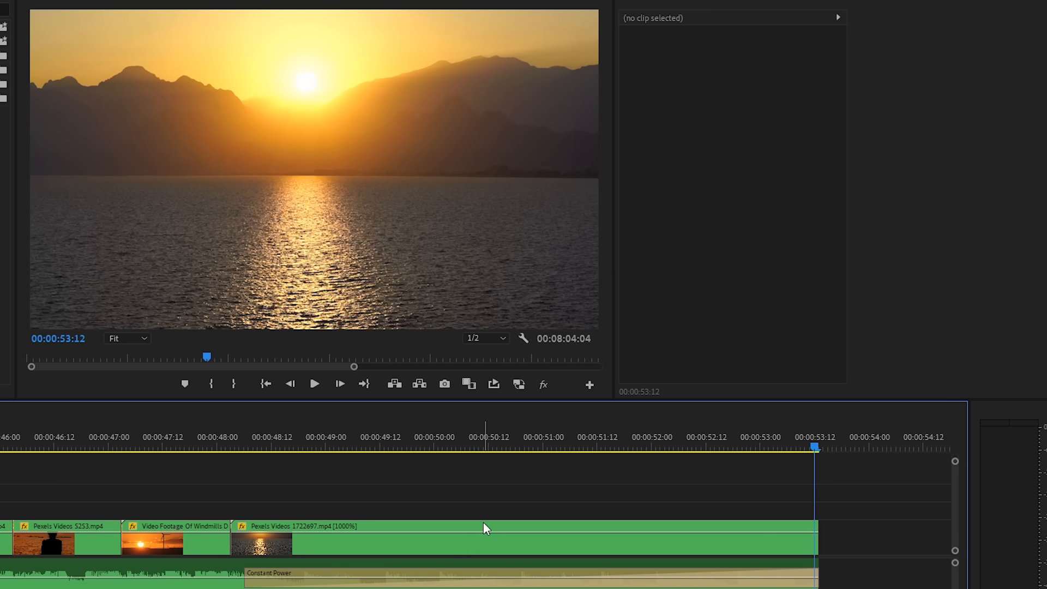
pyautogui.click(482, 526)
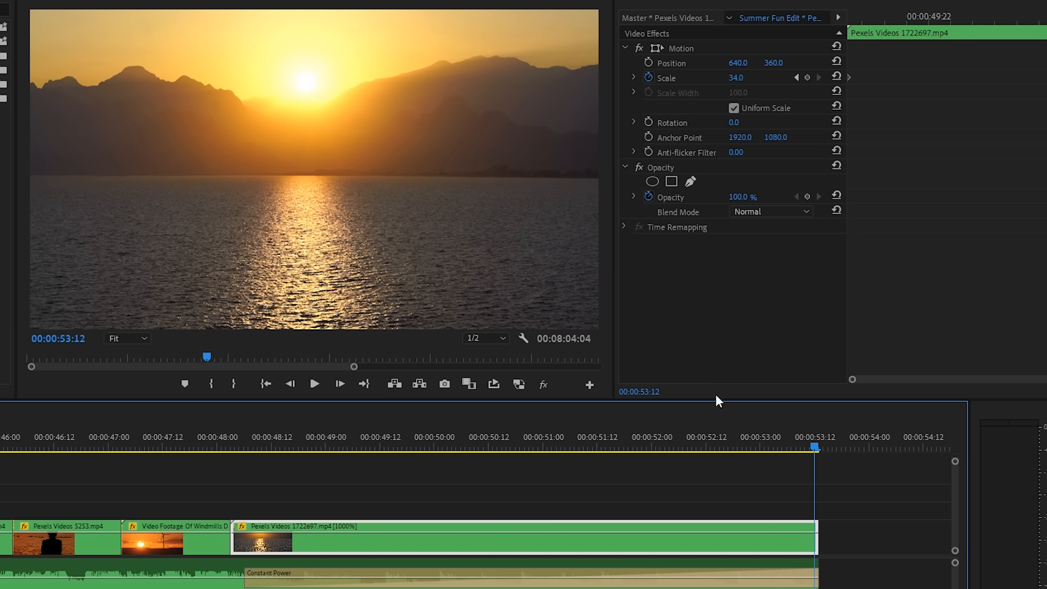
pyautogui.click(736, 78)
pyautogui.moveTo(736, 78); pyautogui.dragTo(739, 78)
pyautogui.press('Up')
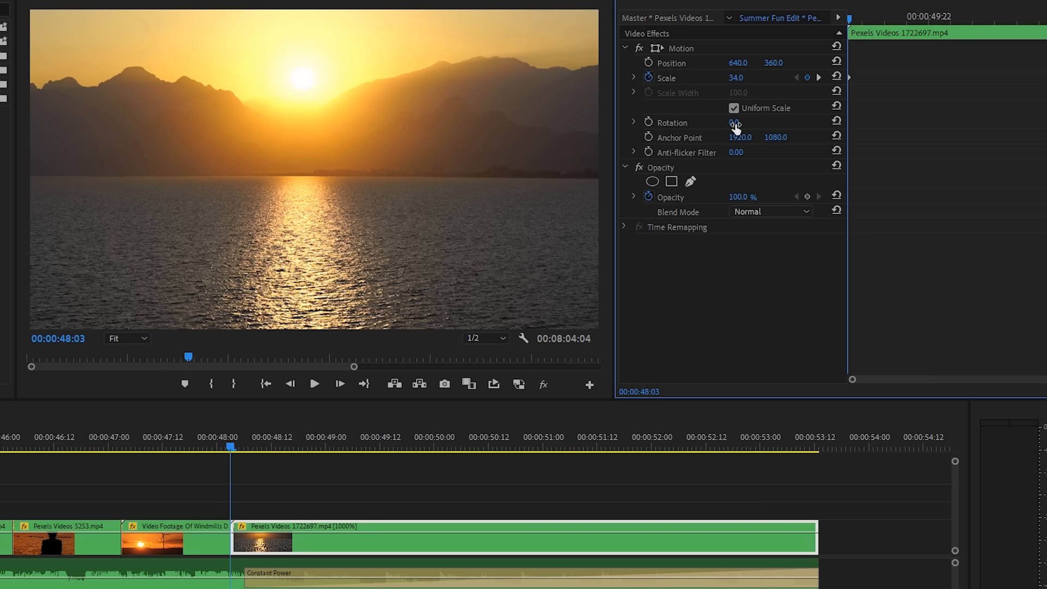
# Keyframe the Position of Pexels Videos 1722697.mp4 from 640, 360 on its first frame to 640, 416 on its last frame.
pyautogui.click(649, 63)
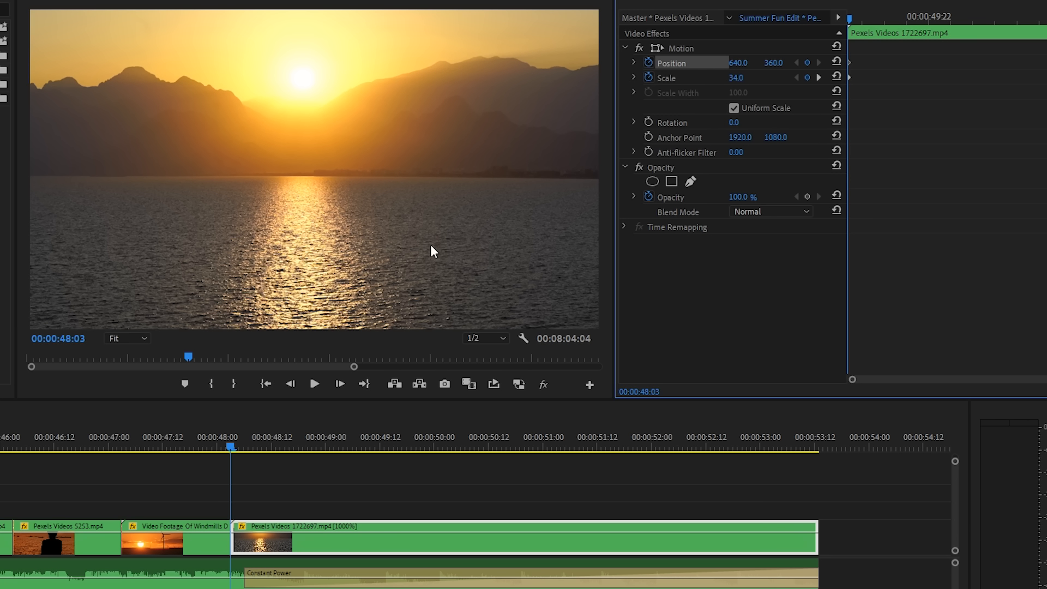
pyautogui.press('Down')
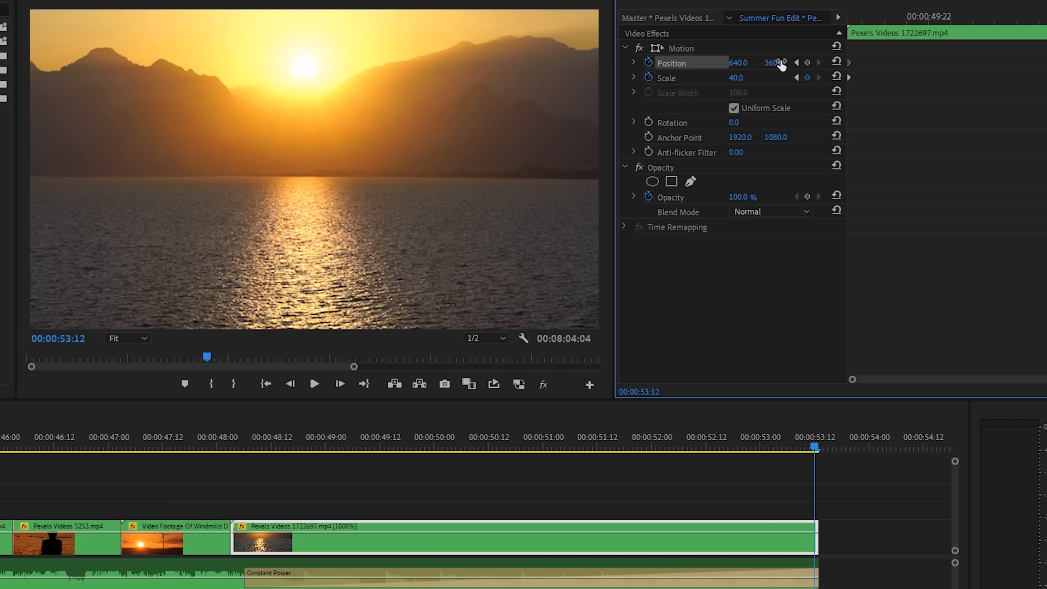
pyautogui.moveTo(773, 63); pyautogui.dragTo(803, 63)
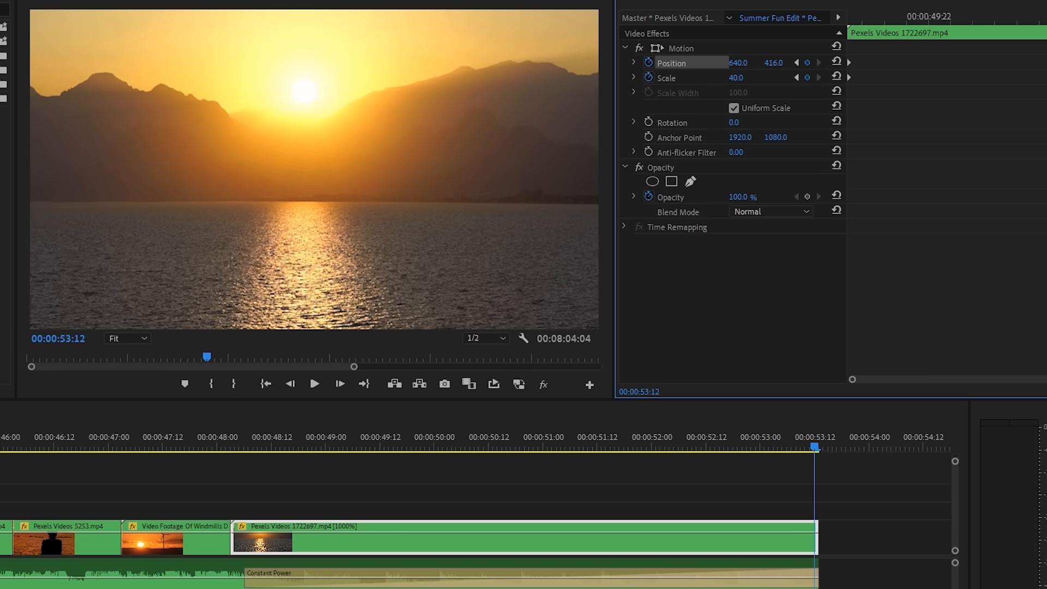
# Reapply a Cross Dissolve at the end of Pexels Videos 1722697.mp4, lengthen it to 00:00:05:02, and preview the ending.
pyautogui.rightClick(813, 523)
pyautogui.hotkey('ctrl', 'd')
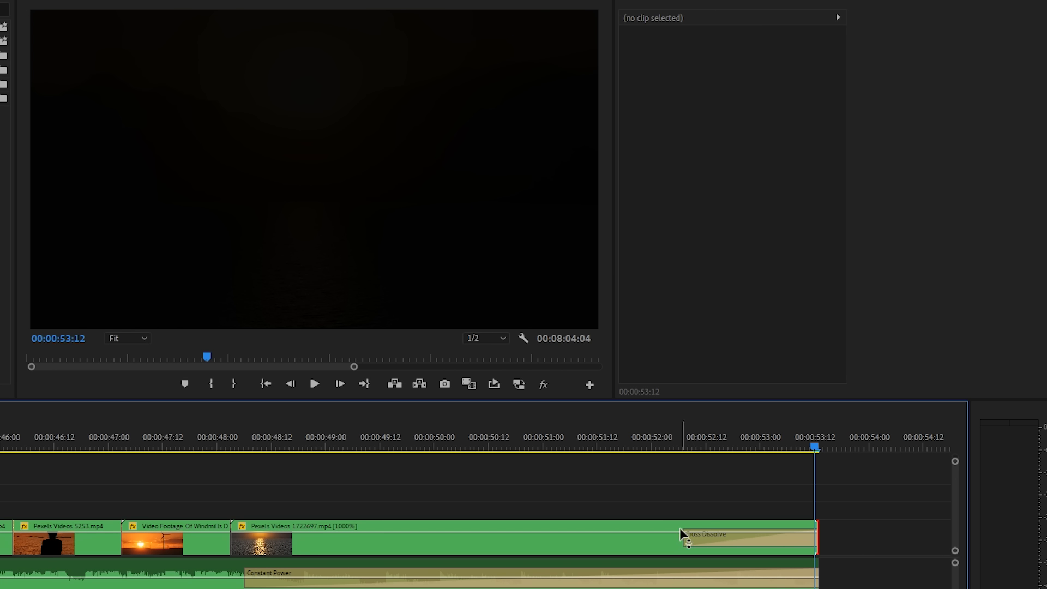
pyautogui.moveTo(686, 539); pyautogui.dragTo(267, 537)
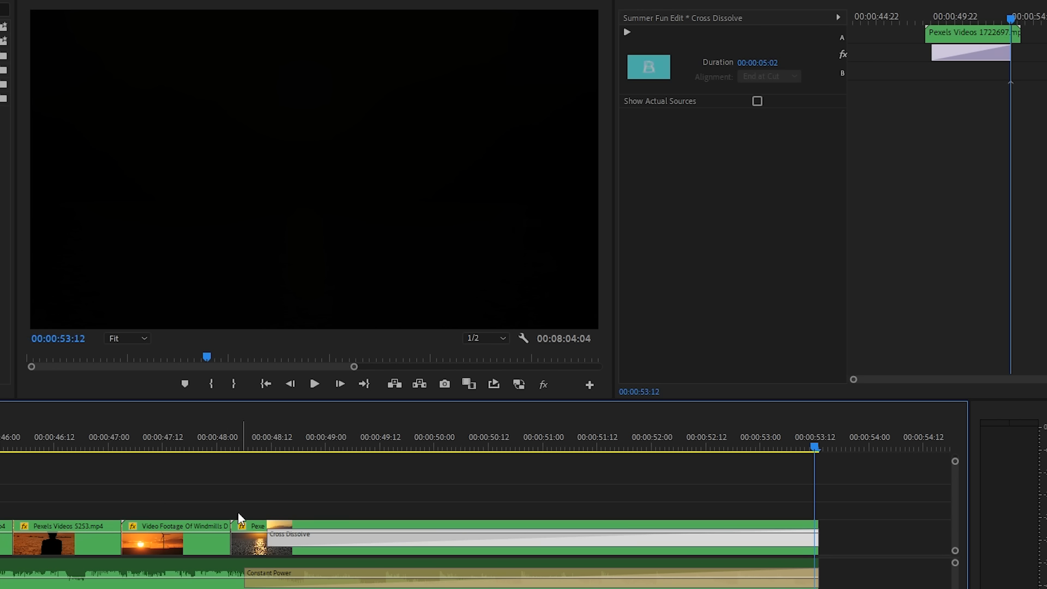
pyautogui.click(199, 444)
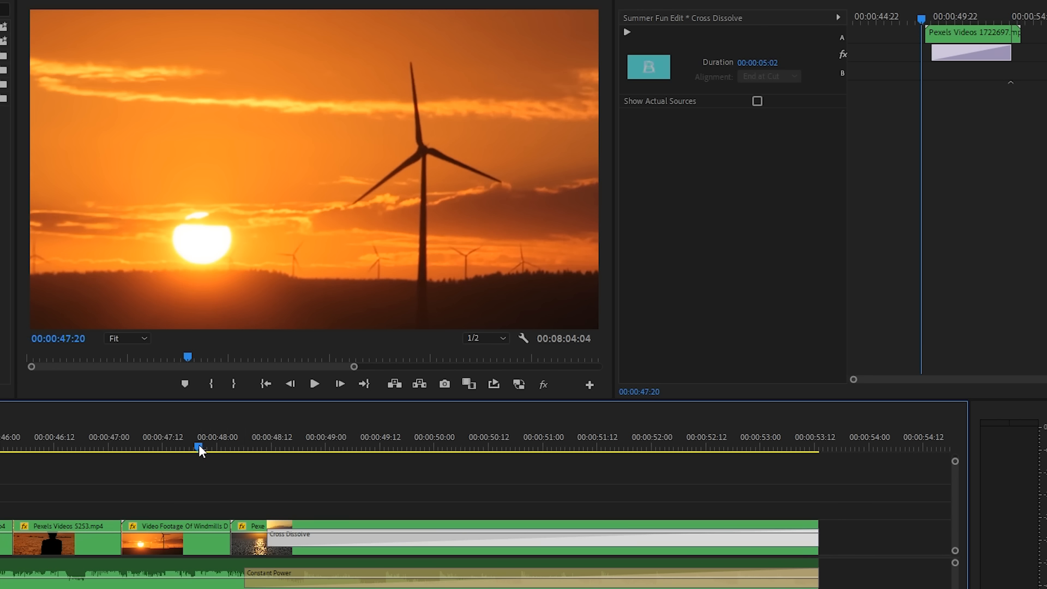
pyautogui.press('space')
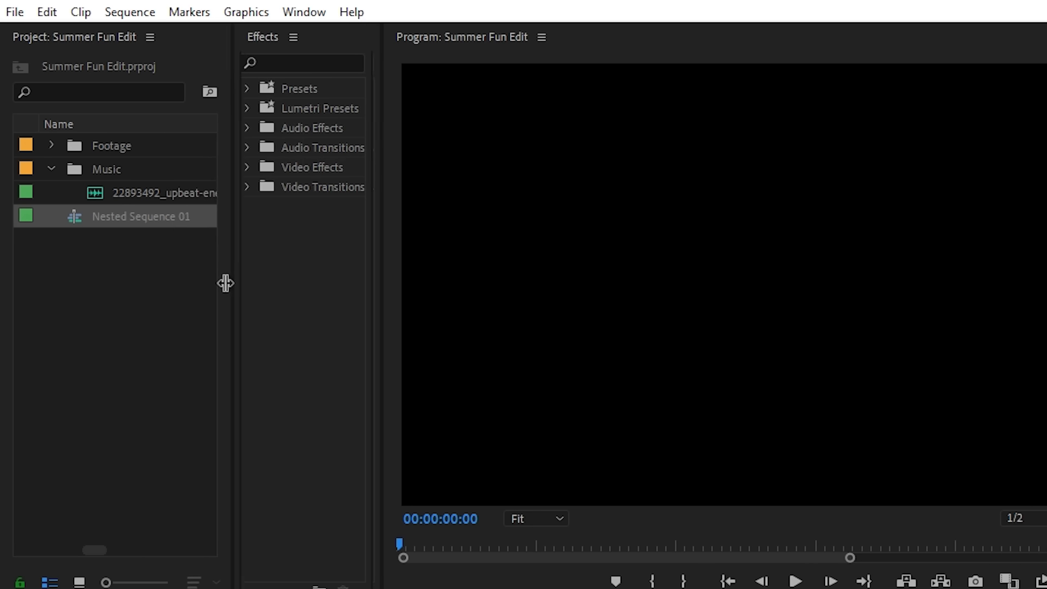
# Widen the Effects panel by taking space from the Project and Program panels, and make sure it is shown.
pyautogui.moveTo(224, 281); pyautogui.dragTo(185, 280)
pyautogui.click(215, 37)
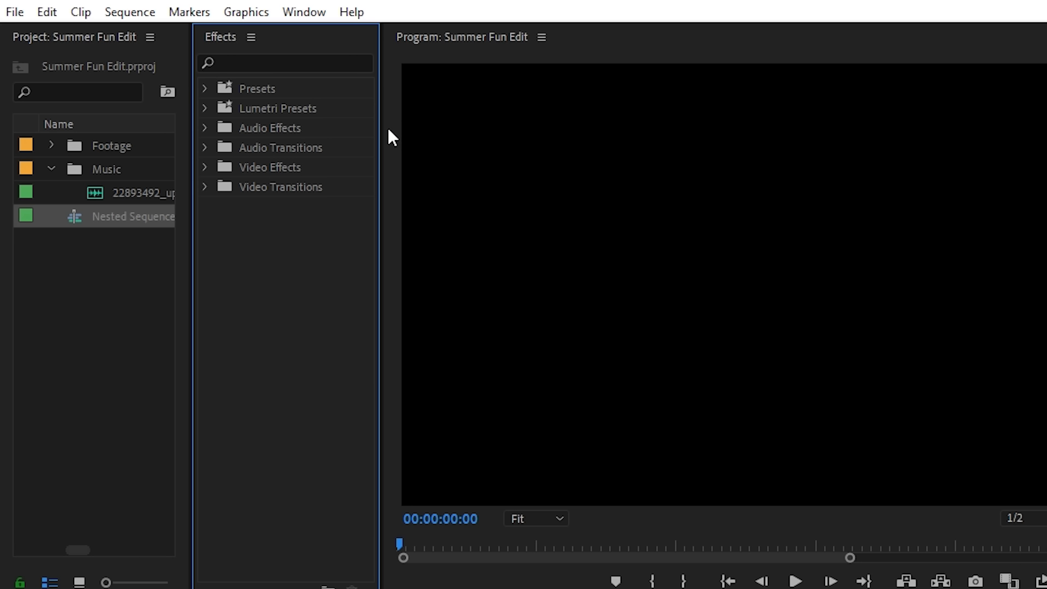
pyautogui.moveTo(380, 125); pyautogui.dragTo(506, 129)
pyautogui.click(304, 12)
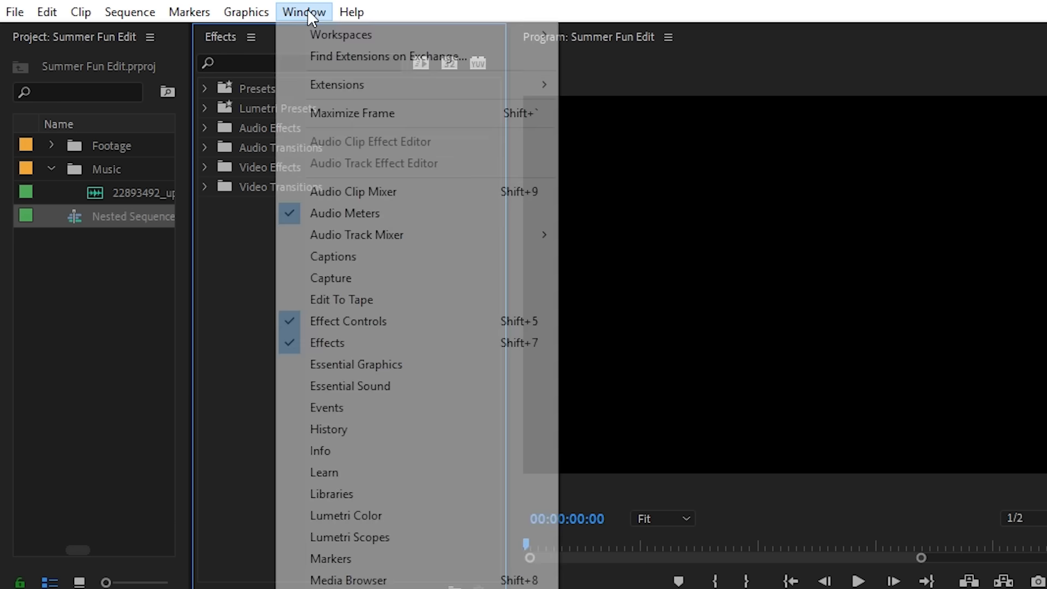
pyautogui.click(333, 344)
# Search the effects for "crop" and select the Crop effect among the Transform video effects.
pyautogui.click(250, 63)
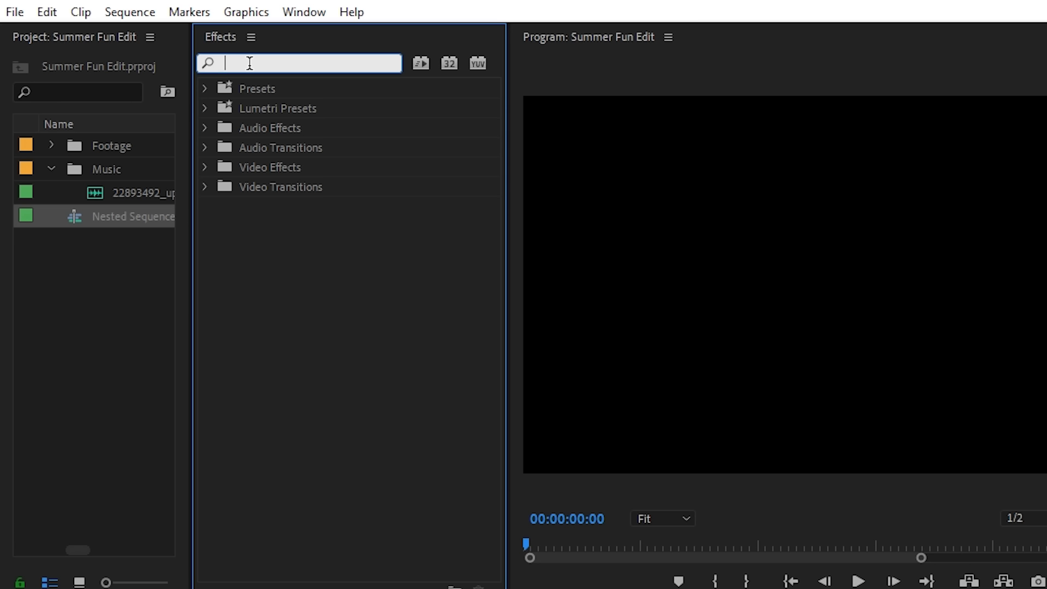
pyautogui.write('crop')
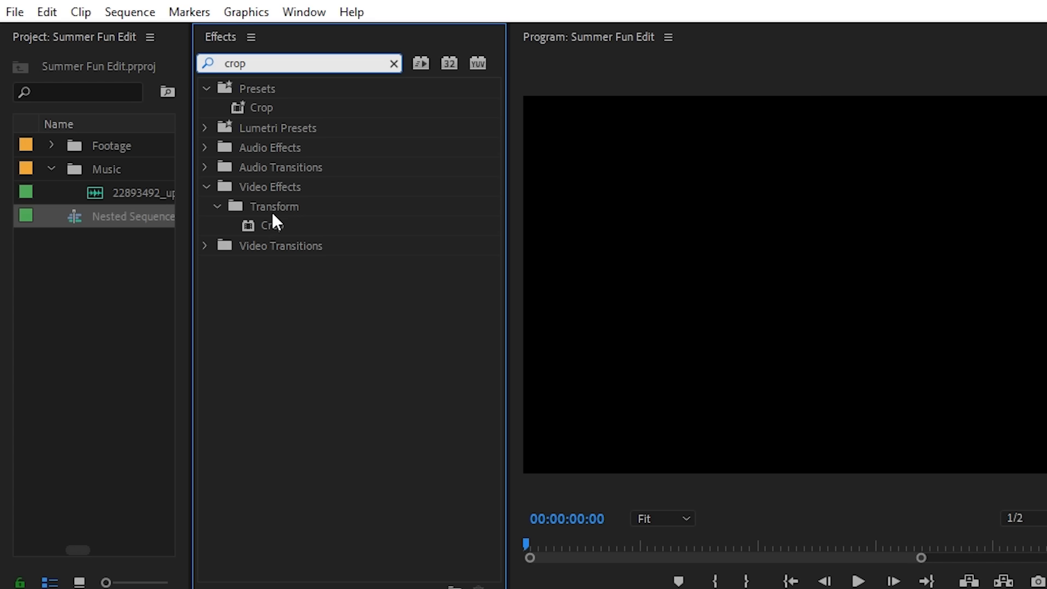
pyautogui.click(273, 224)
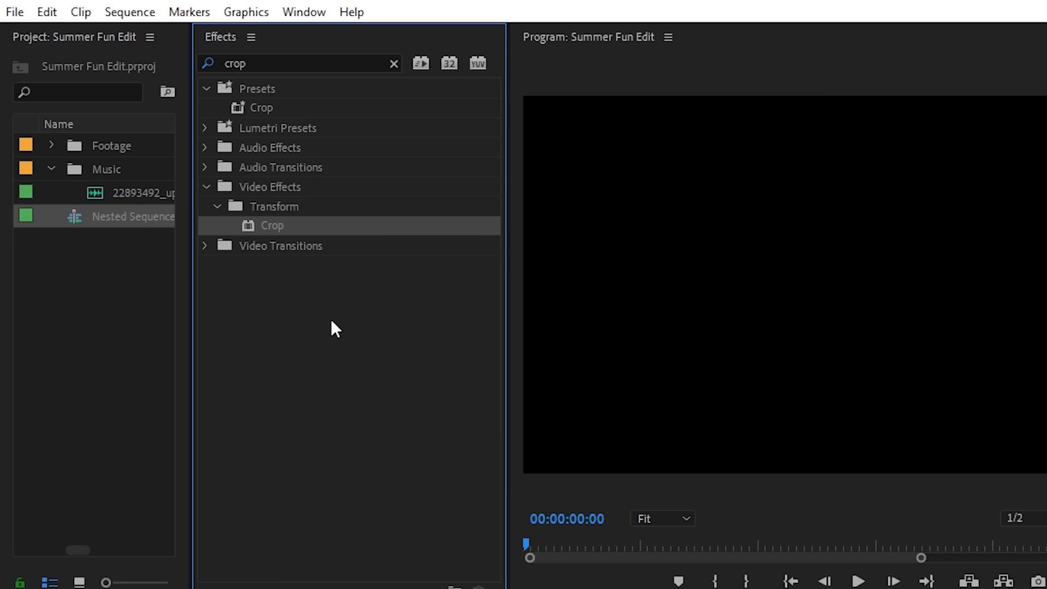
pyautogui.click(349, 587)
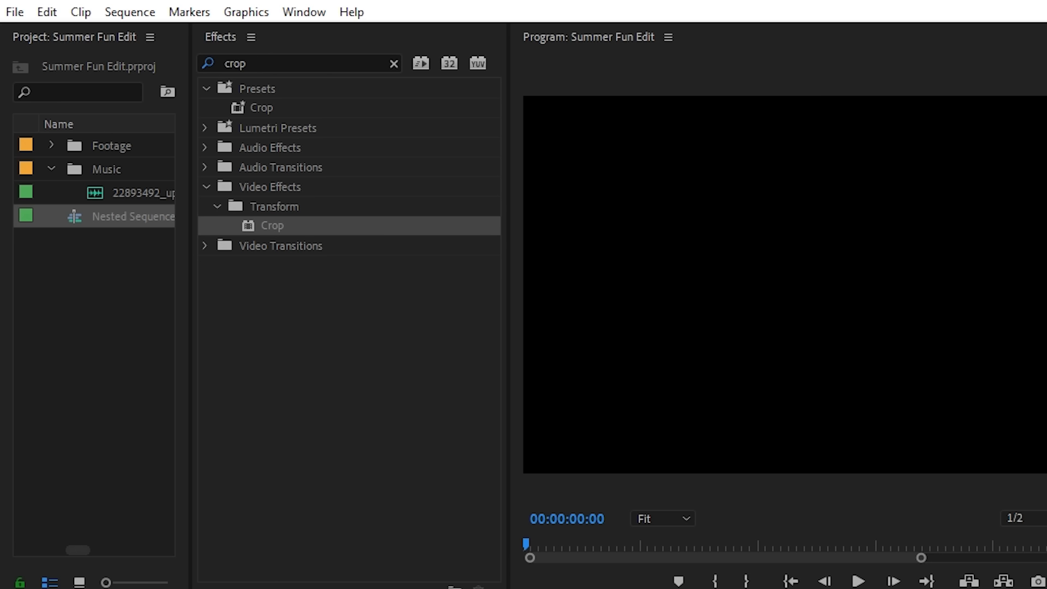
# Move Sunrise.mp4 onto the second video track, starting together with the second Hiking and Driving.mp4 clip at about 00:00:03:00.
pyautogui.click(544, 422)
pyautogui.click(552, 504)
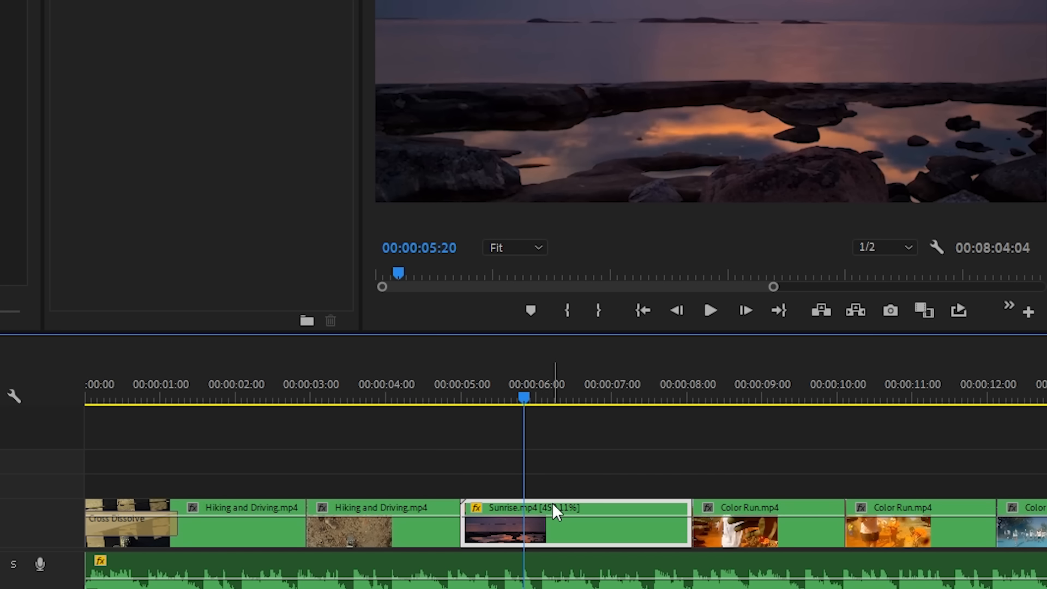
pyautogui.moveTo(538, 505); pyautogui.dragTo(397, 494)
pyautogui.click(369, 403)
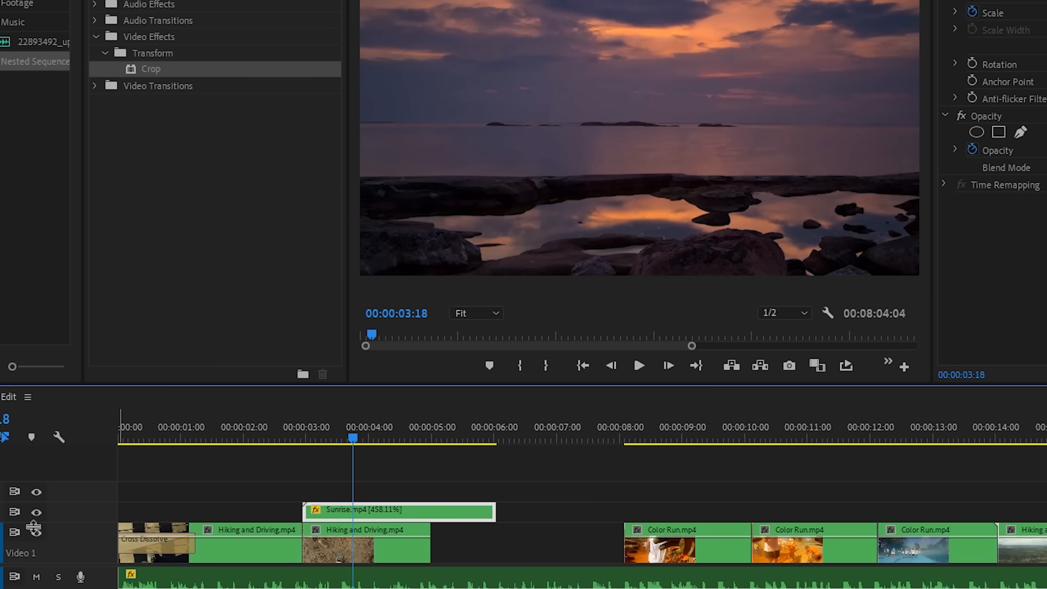
# Hide and show the second video track to compare Sunrise.mp4 with the Hiking and Driving.mp4 clip beneath it.
pyautogui.click(36, 512)
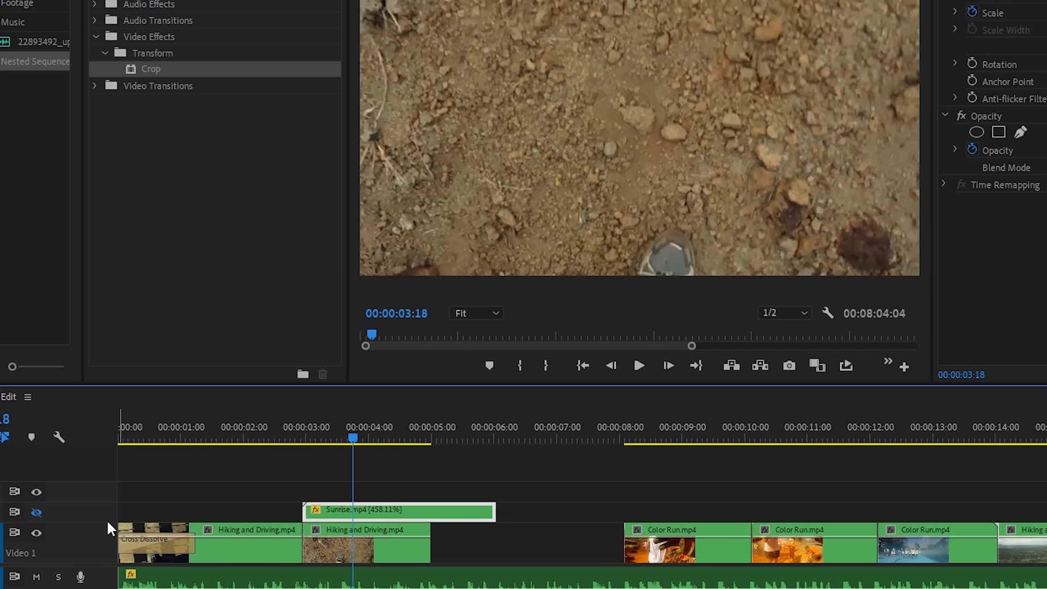
pyautogui.click(377, 554)
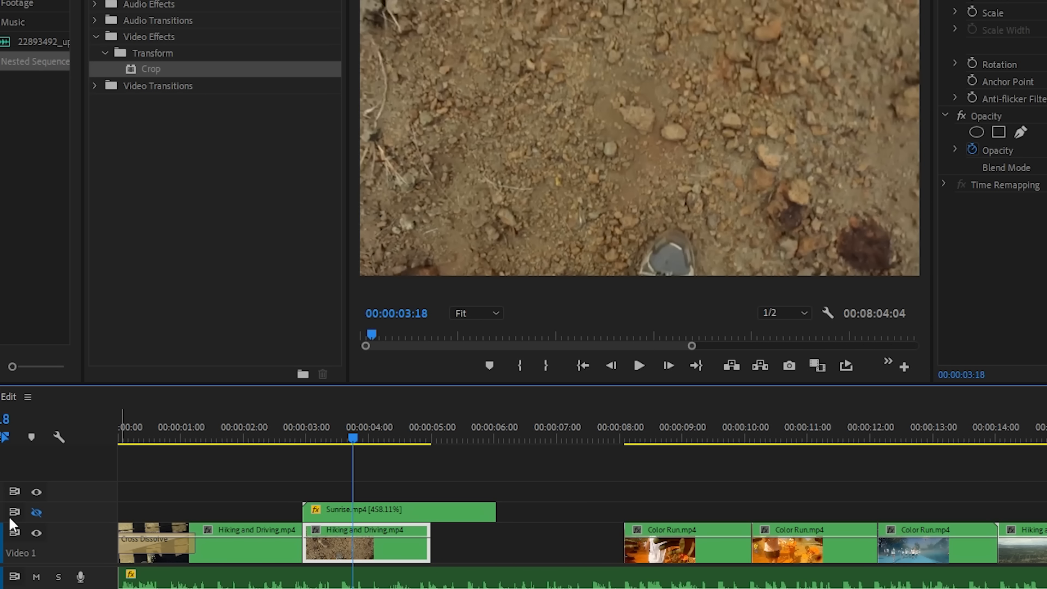
pyautogui.click(36, 512)
pyautogui.click(365, 508)
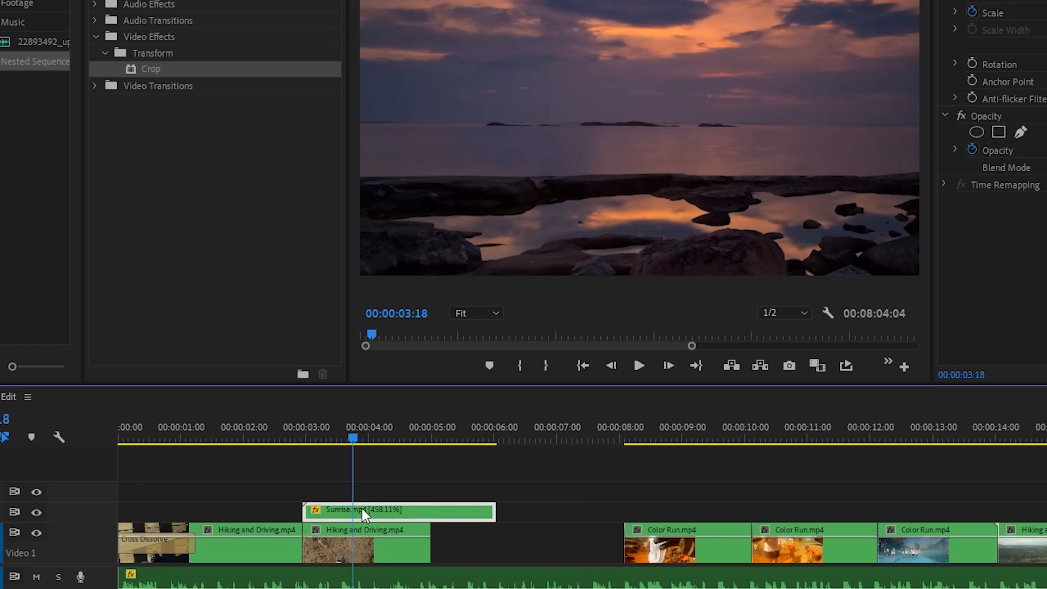
# Apply the Crop effect to Sunrise.mp4 and set its Bottom crop to 47% for a split screen with the clip below.
pyautogui.moveTo(132, 74); pyautogui.dragTo(355, 509)
pyautogui.click(410, 506)
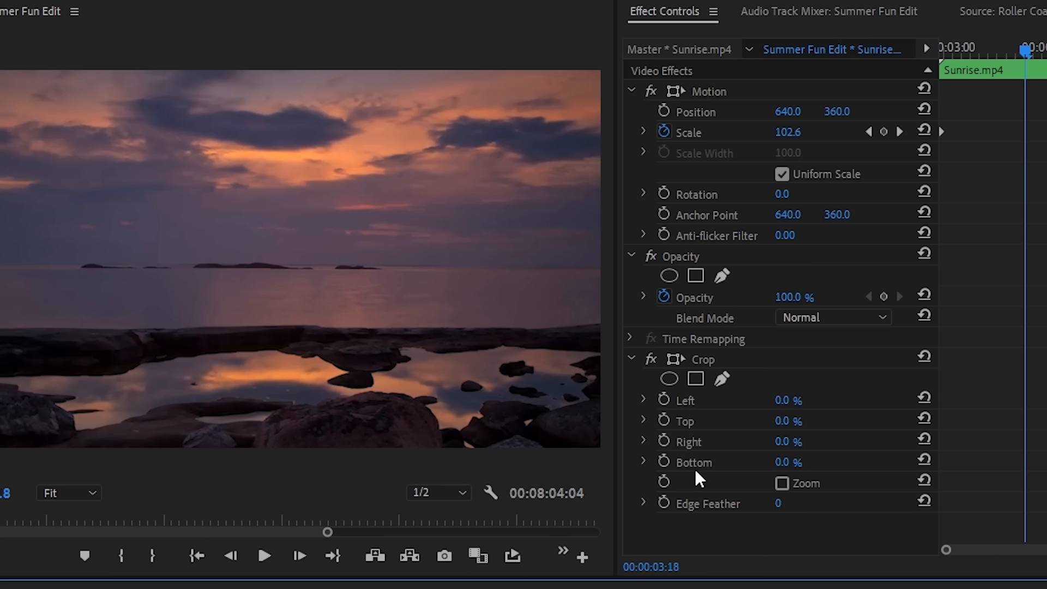
pyautogui.moveTo(782, 462); pyautogui.dragTo(819, 462)
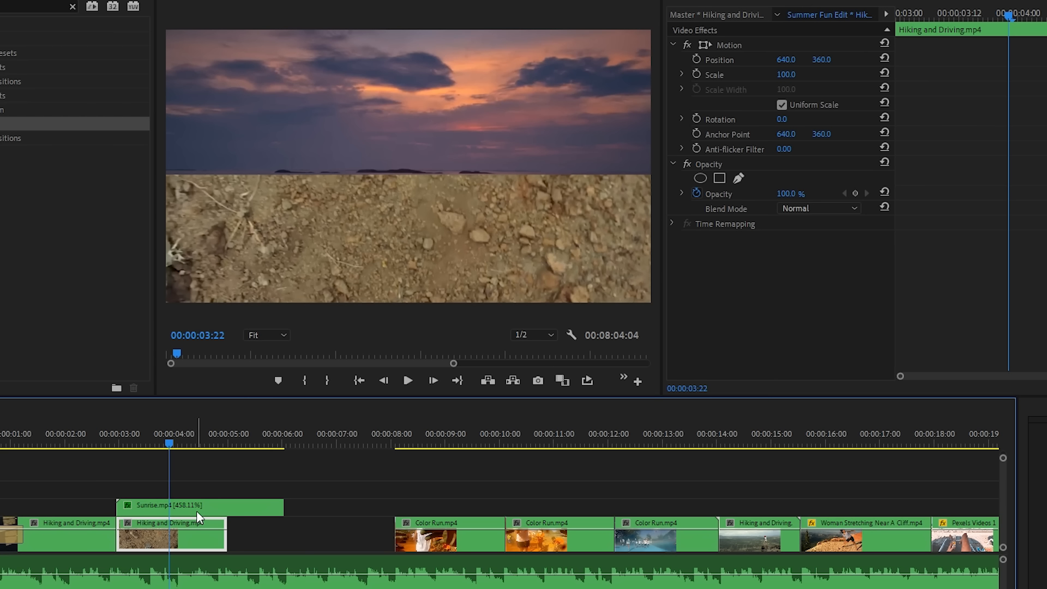
# Inspect the two stacked clips, Sunrise.mp4 and Hiking and Driving.mp4, and play through the split-screen section.
pyautogui.click(185, 507)
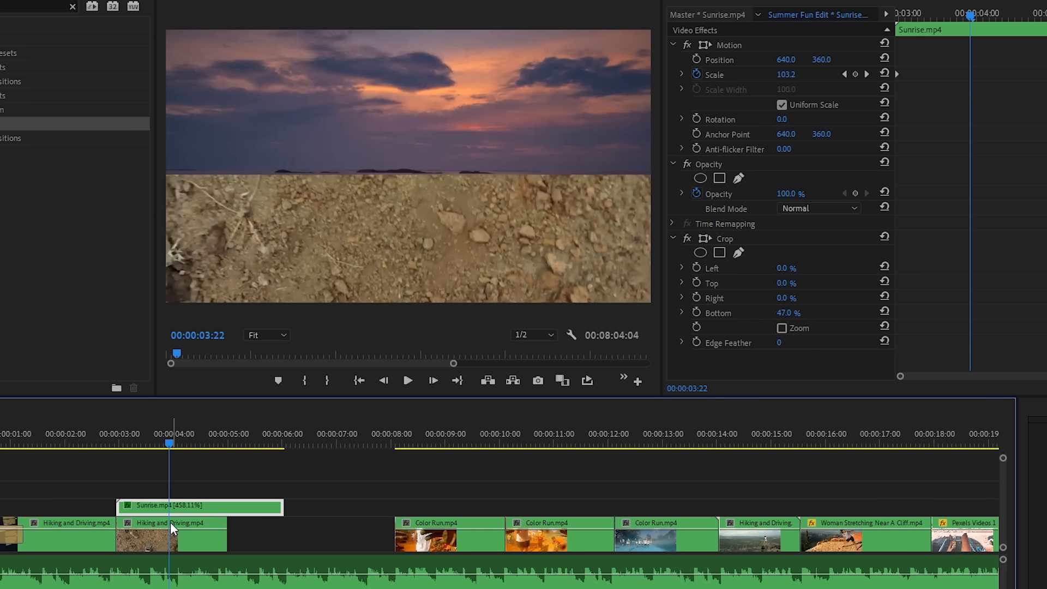
pyautogui.click(171, 522)
pyautogui.click(94, 443)
pyautogui.press('space')
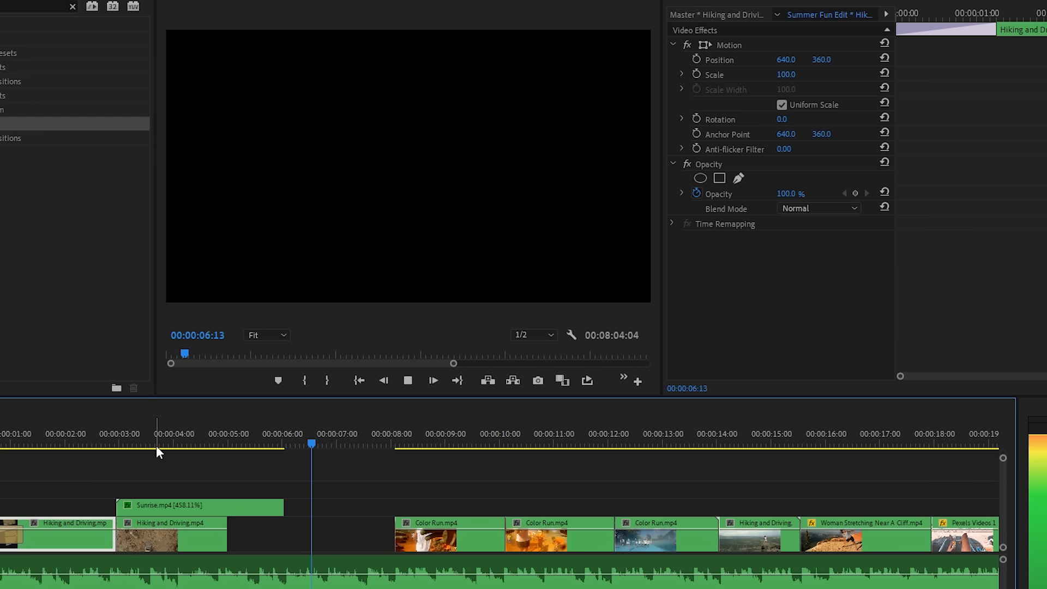
pyautogui.click(156, 446)
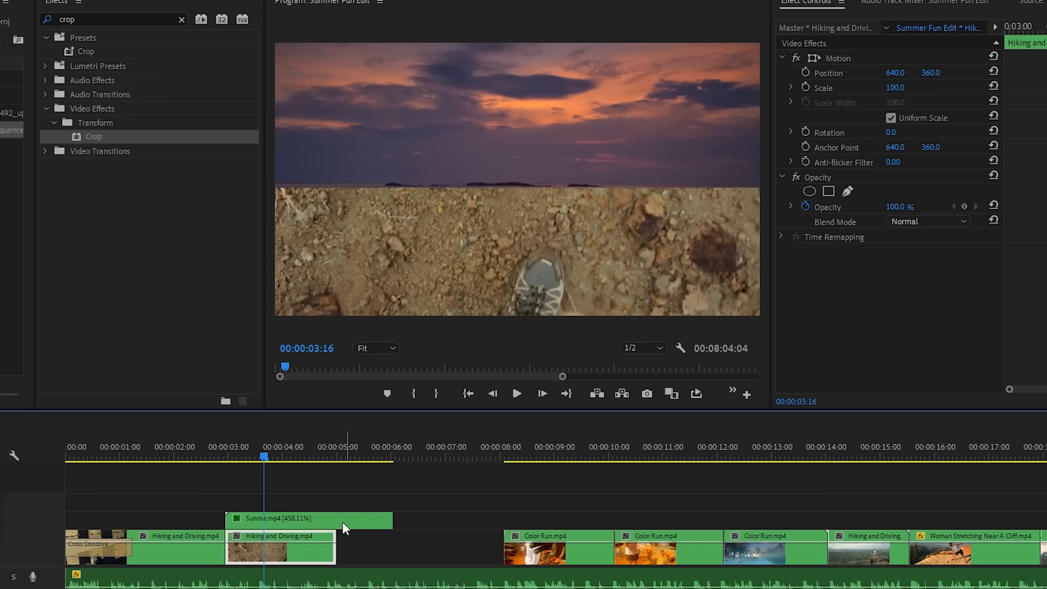
# Undo the split-screen changes, including the crop and the relocation of Sunrise.mp4.
pyautogui.click(362, 493)
pyautogui.hotkey('ctrl', 'z')
pyautogui.hotkey('ctrl', 'z')
pyautogui.hotkey('ctrl', 'z')
pyautogui.hotkey('ctrl', 'z')
pyautogui.hotkey('ctrl', 'z')
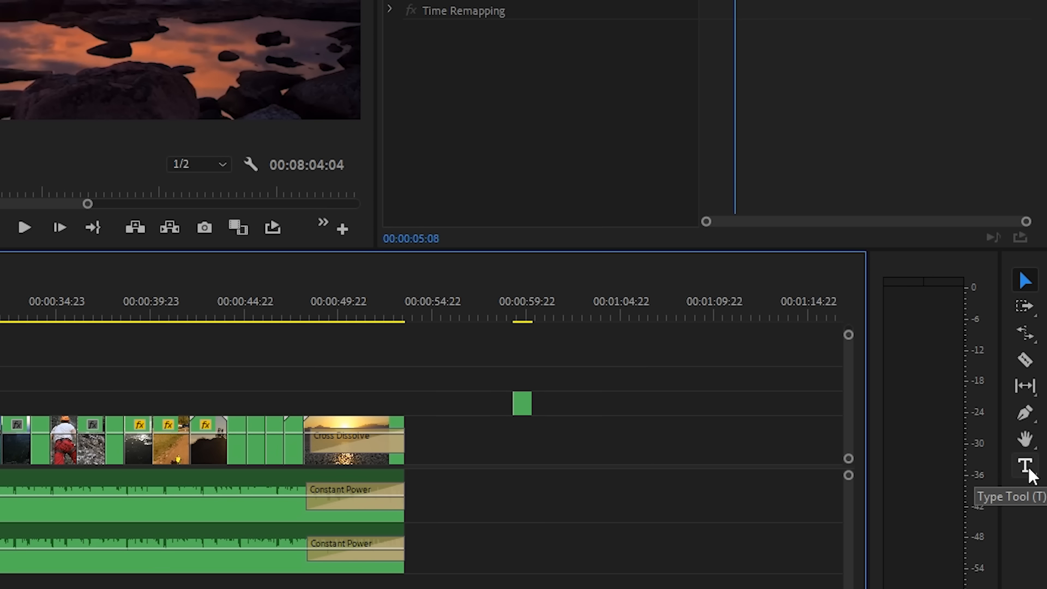
# Add a Summer Fun text title over the sunrise image with the Type tool and return to the Selection tool.
pyautogui.click(1029, 473)
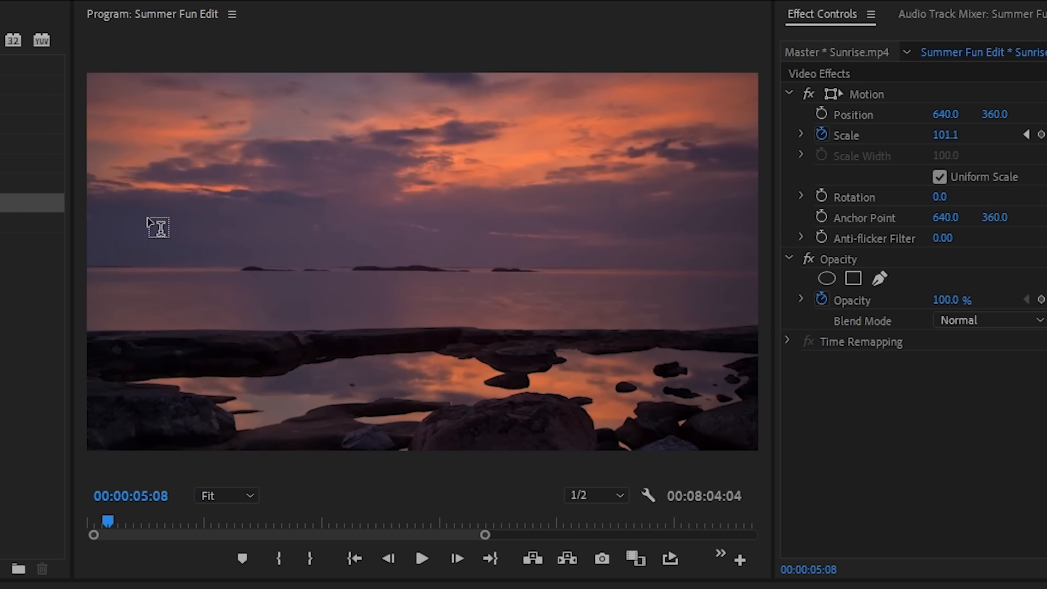
pyautogui.click(280, 267)
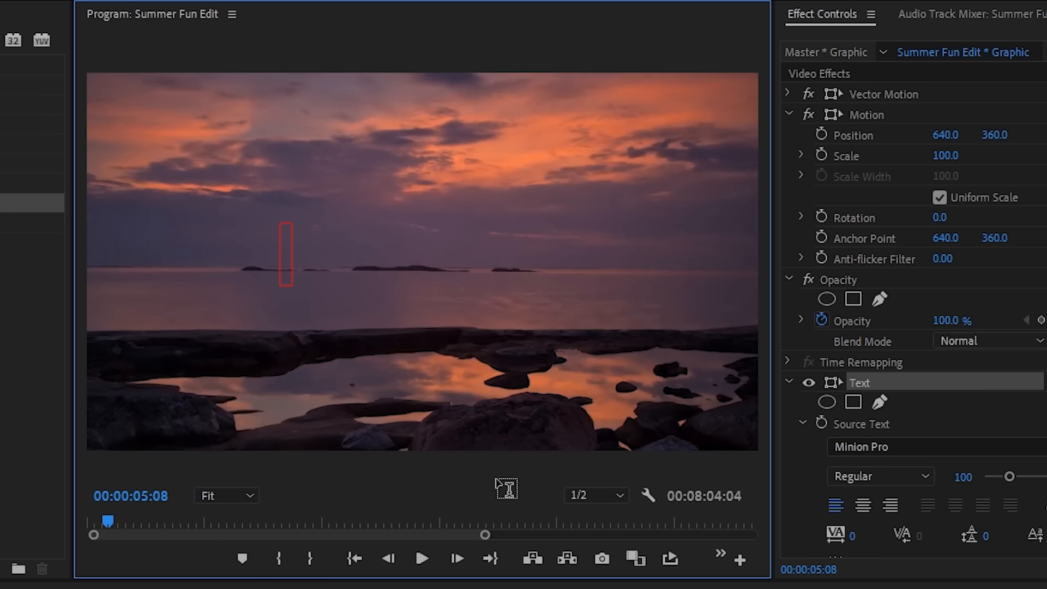
pyautogui.write('Summer Fun')
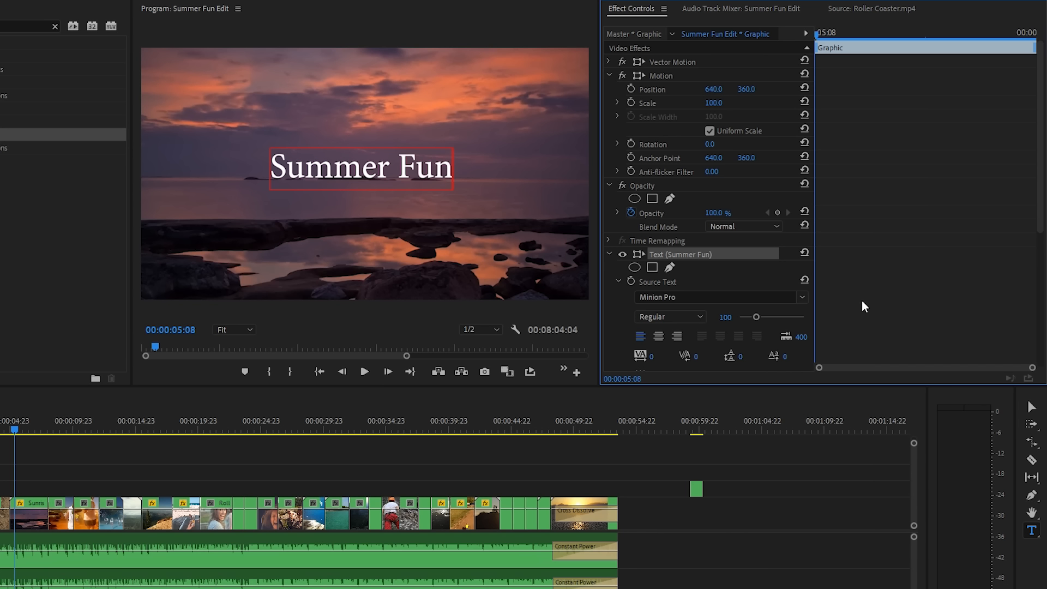
pyautogui.click(1032, 407)
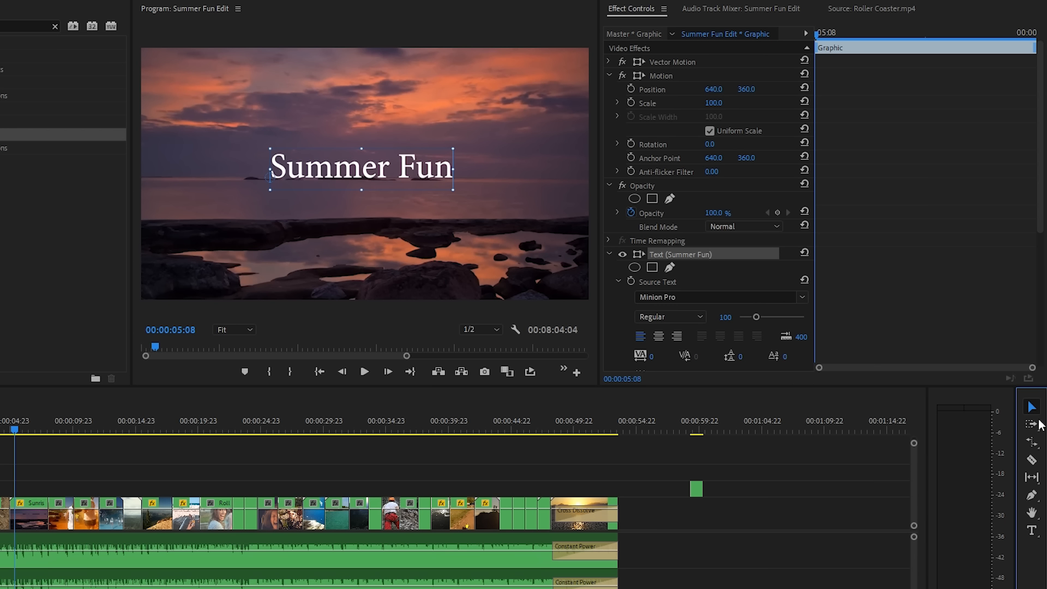
pyautogui.click(32, 454)
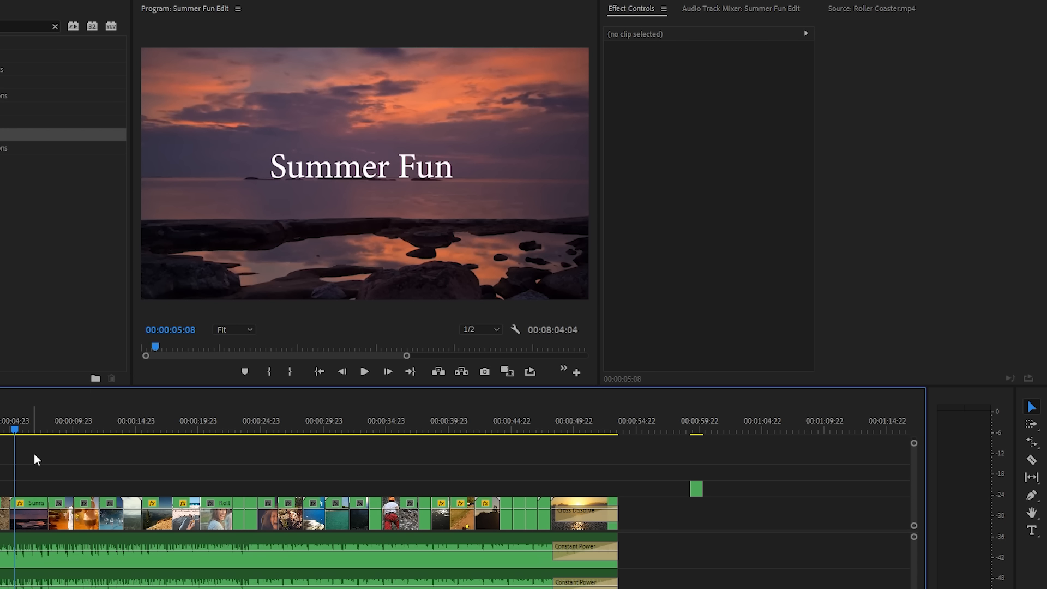
# Trim both ends of the Summer Fun title so it spans exactly the Sunrise.mp4 clip beneath it.
pyautogui.press('=')
pyautogui.press('=')
pyautogui.press('=')
pyautogui.press('=')
pyautogui.press('=')
pyautogui.moveTo(452, 487); pyautogui.dragTo(720, 485)
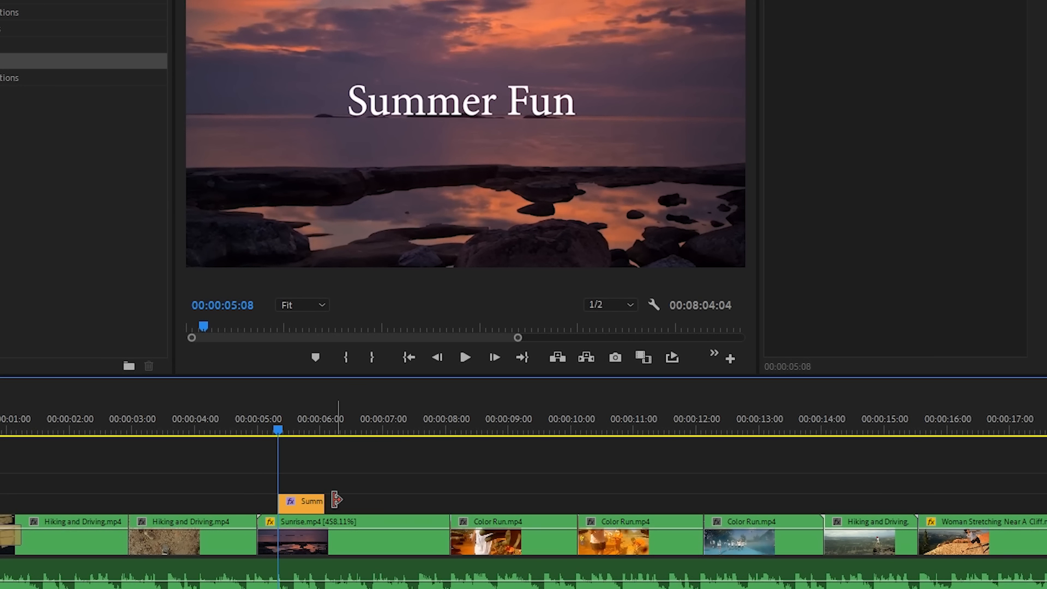
pyautogui.moveTo(259, 485); pyautogui.dragTo(355, 487)
pyautogui.moveTo(453, 501); pyautogui.dragTo(450, 501)
pyautogui.moveTo(279, 502); pyautogui.dragTo(259, 502)
pyautogui.click(316, 502)
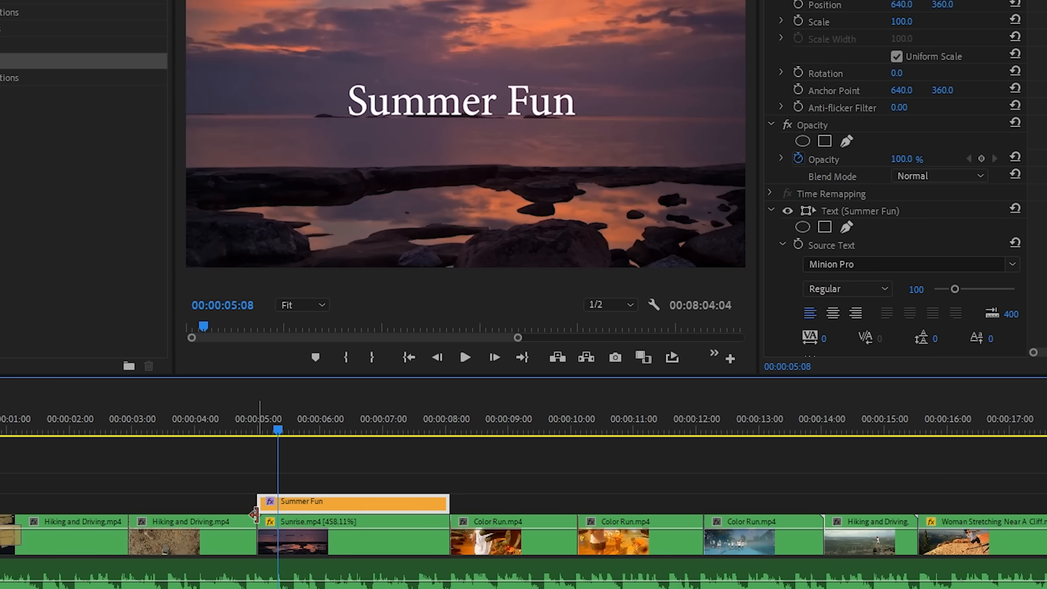
pyautogui.click(317, 530)
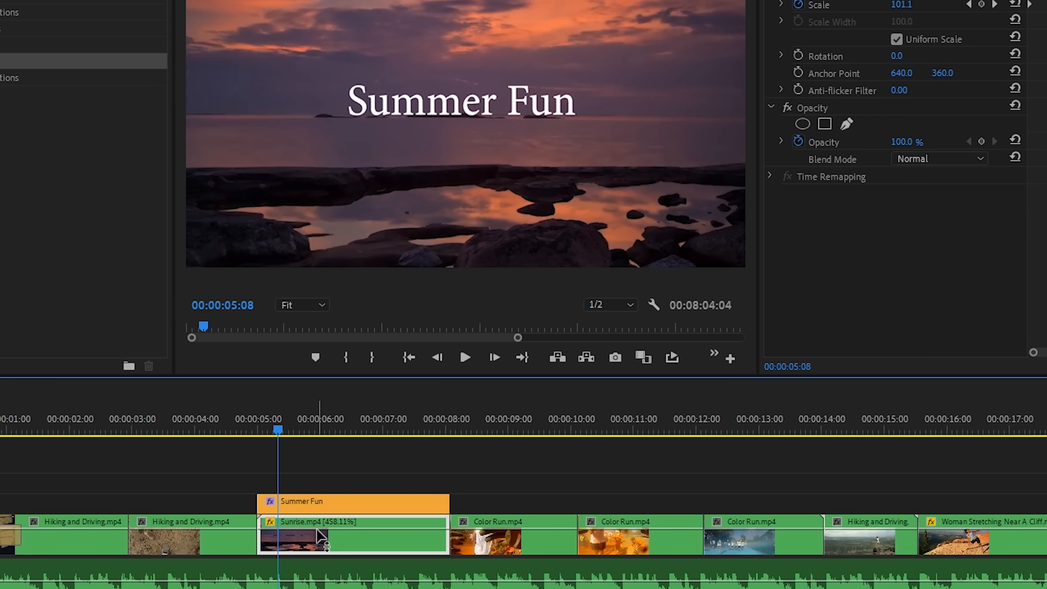
# Move the Summer Fun title down in the frame so it sits just below the horizon.
pyautogui.moveTo(278, 484); pyautogui.dragTo(340, 485)
pyautogui.click(361, 502)
pyautogui.click(453, 102)
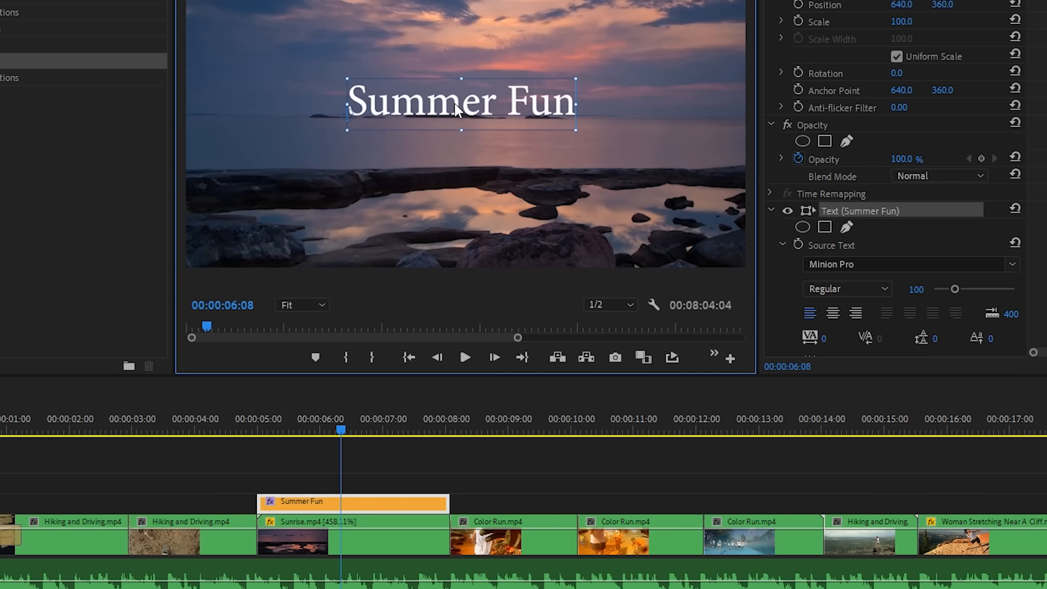
pyautogui.moveTo(454, 102); pyautogui.dragTo(454, 140)
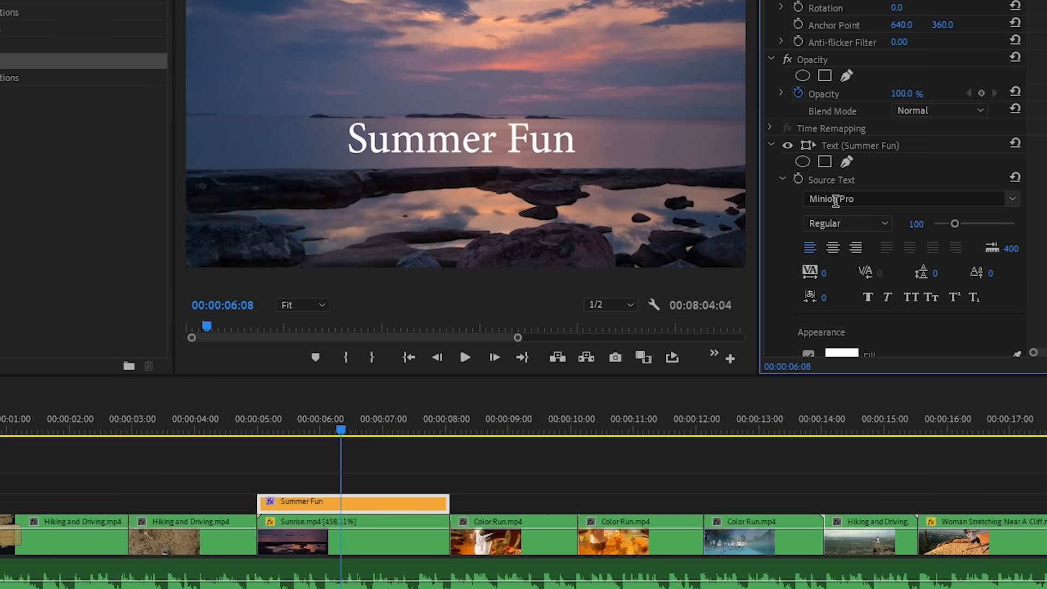
# Change the Summer Fun title's fill from white to a light teal.
pyautogui.scroll(-3, 799, 233)
pyautogui.scroll(-1, 825, 299)
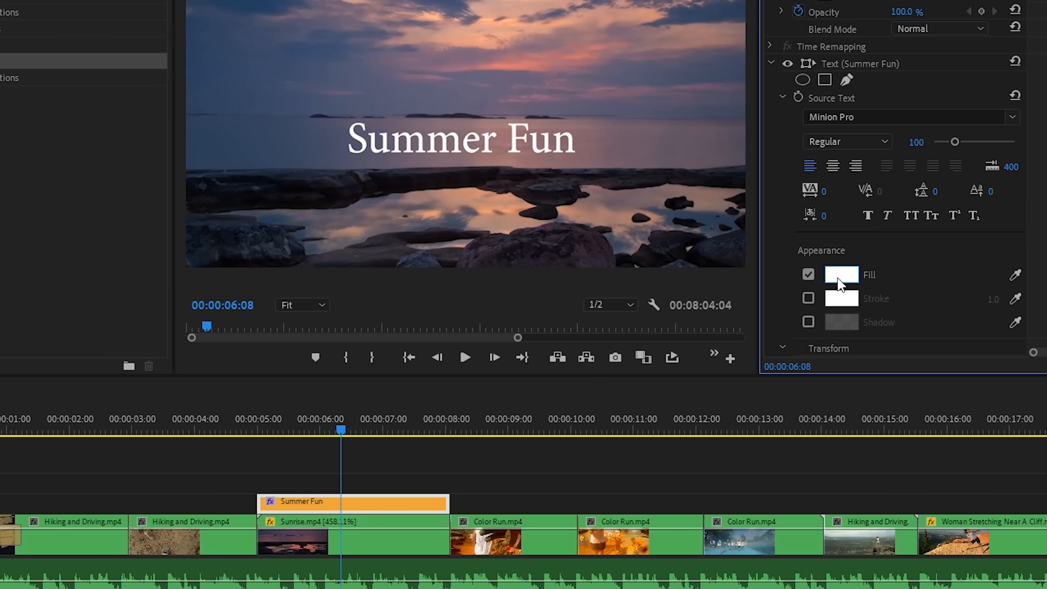
pyautogui.click(842, 284)
pyautogui.click(580, 322)
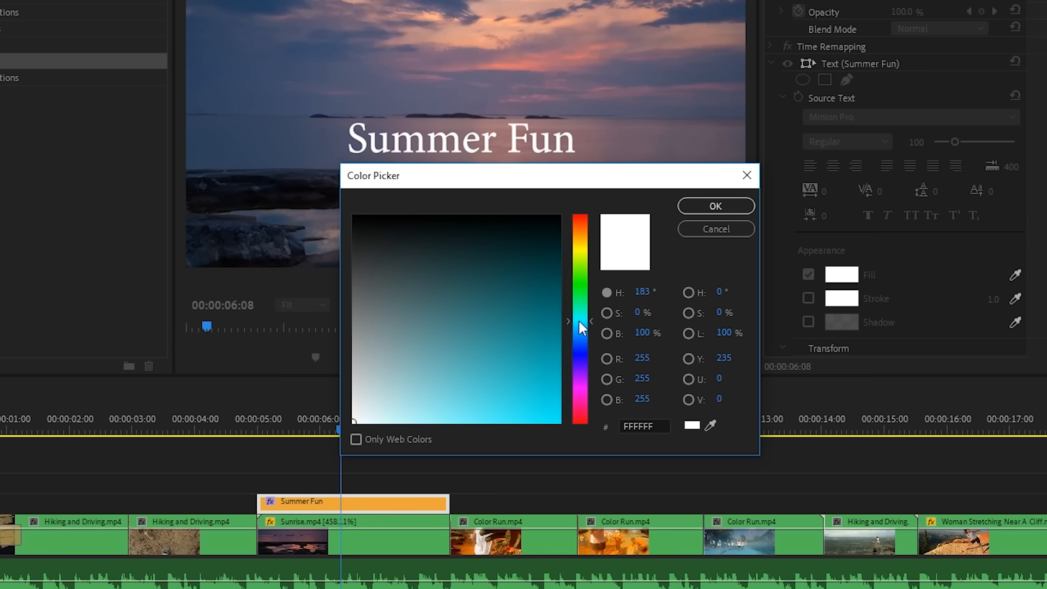
pyautogui.moveTo(436, 362); pyautogui.dragTo(403, 386)
pyautogui.click(742, 205)
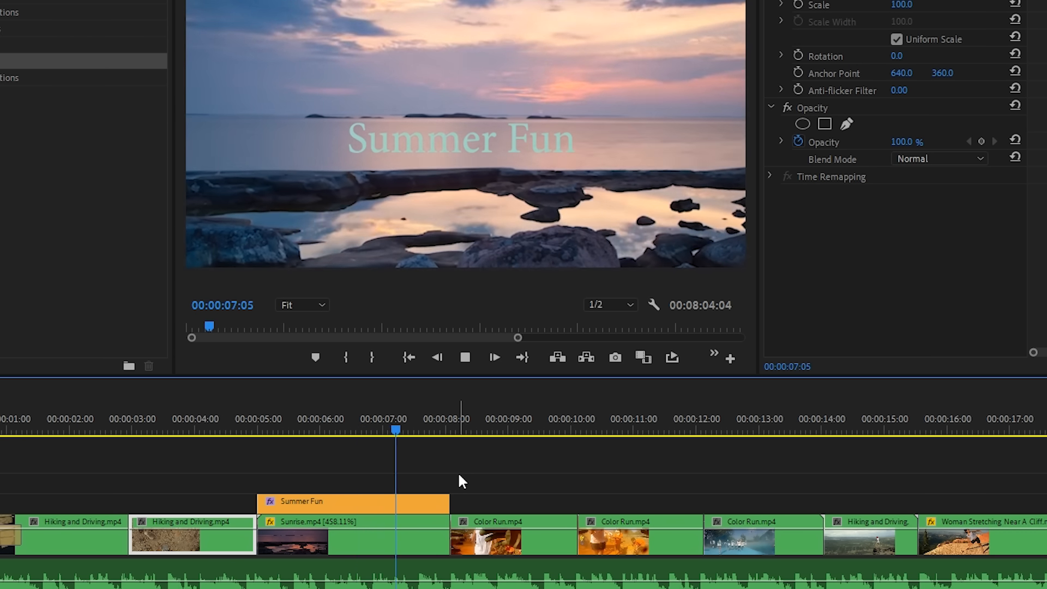
# Set the Summer Fun title to size 161 with faux bold and recentre it in the frame.
pyautogui.click(387, 499)
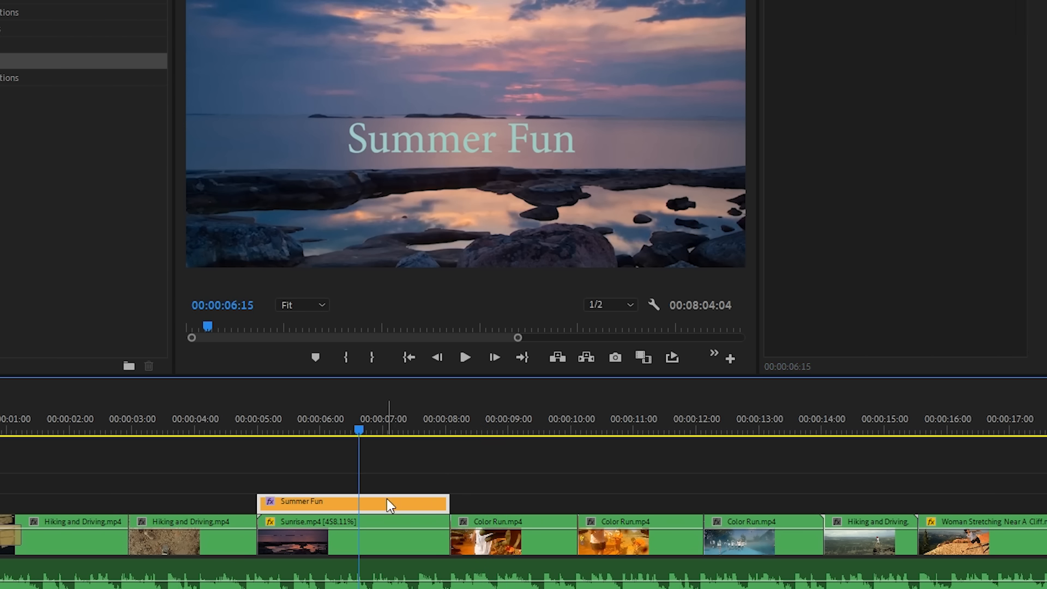
pyautogui.scroll(-4, 894, 180)
pyautogui.moveTo(953, 158); pyautogui.dragTo(967, 159)
pyautogui.click(482, 139)
pyautogui.moveTo(482, 137); pyautogui.dragTo(455, 142)
pyautogui.click(867, 232)
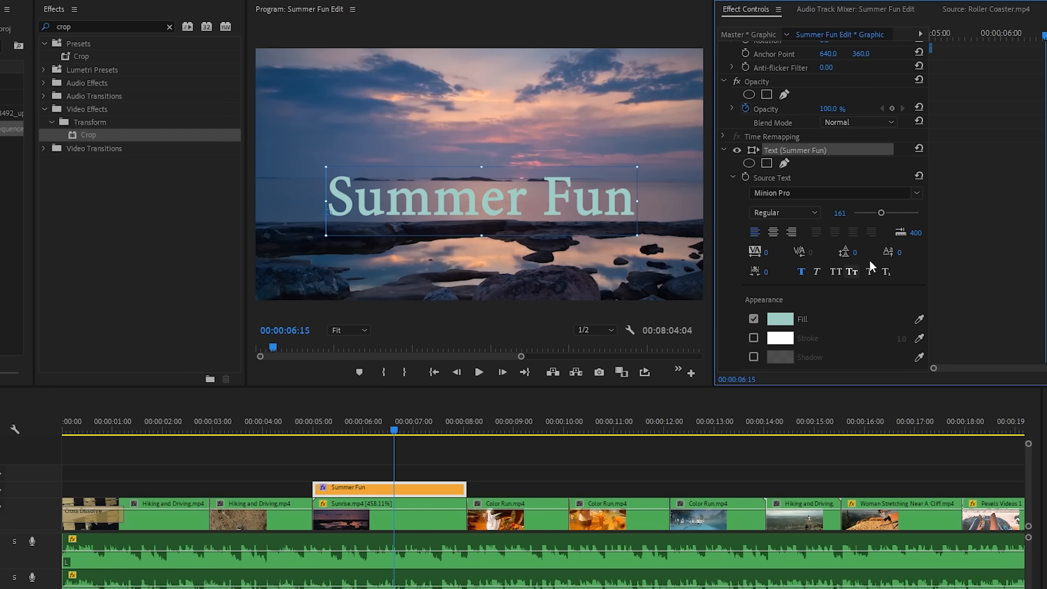
pyautogui.click(497, 456)
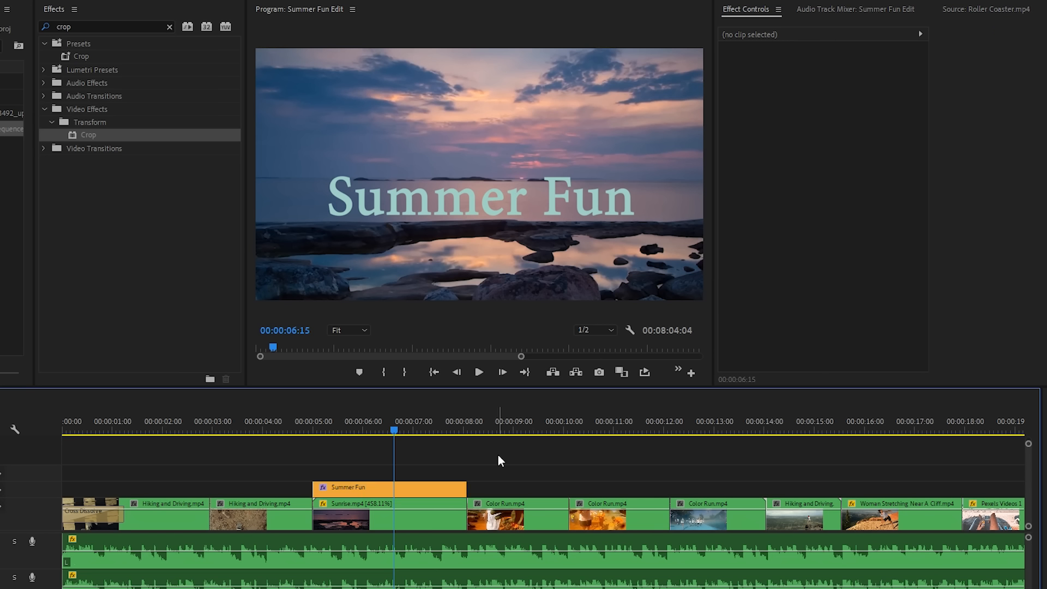
pyautogui.press('-')
pyautogui.press('-')
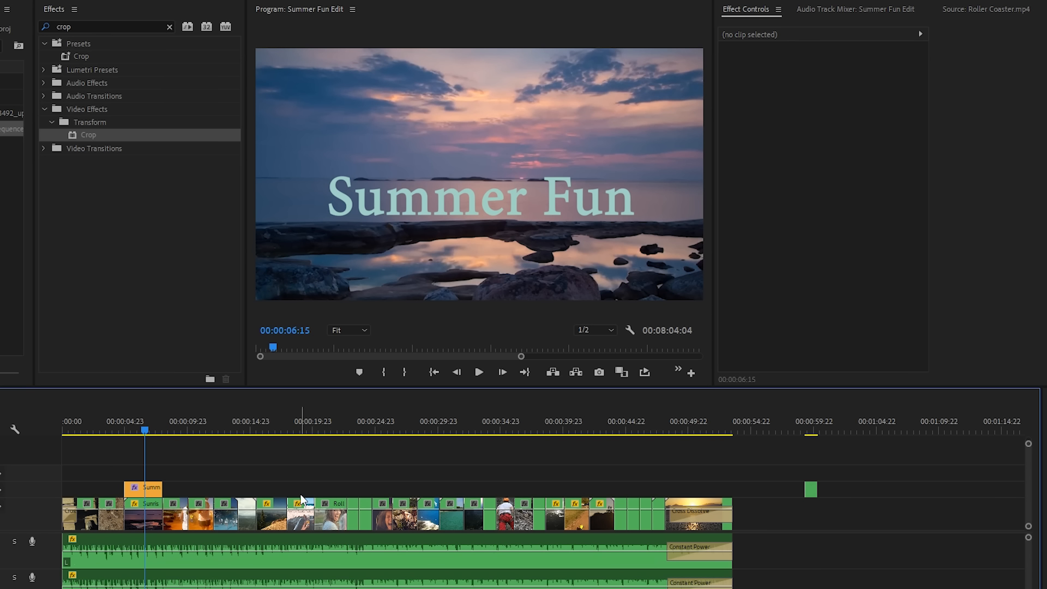
pyautogui.press('=')
pyautogui.press('=')
pyautogui.press('-')
pyautogui.press('-')
# Go to the Hiking and Driving.mp4 clip at 00:00:14:20 and show the Lumetri Color controls at a wider size.
pyautogui.click(174, 431)
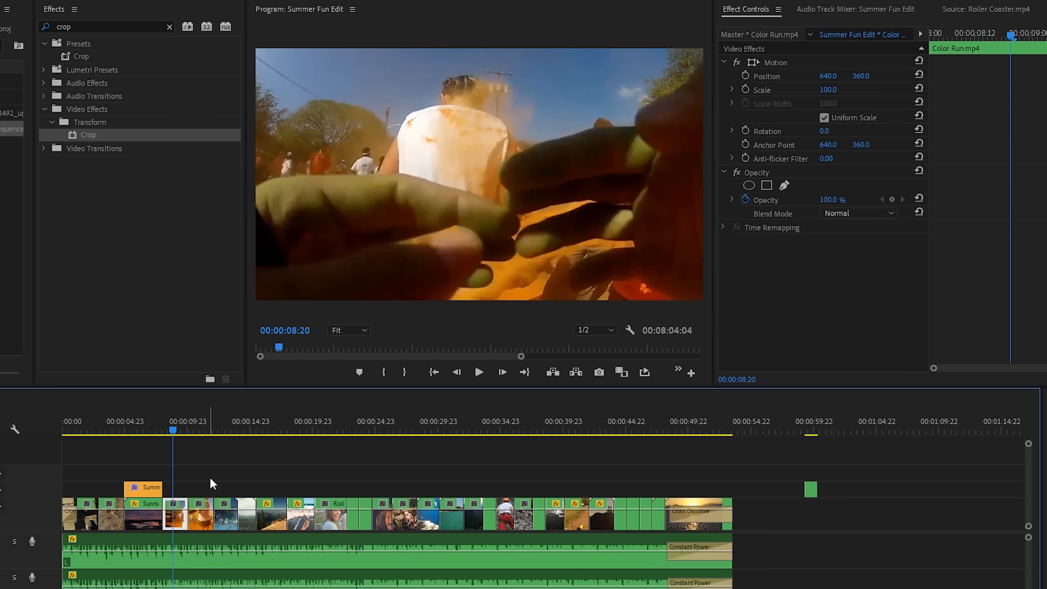
pyautogui.moveTo(195, 431); pyautogui.dragTo(265, 444)
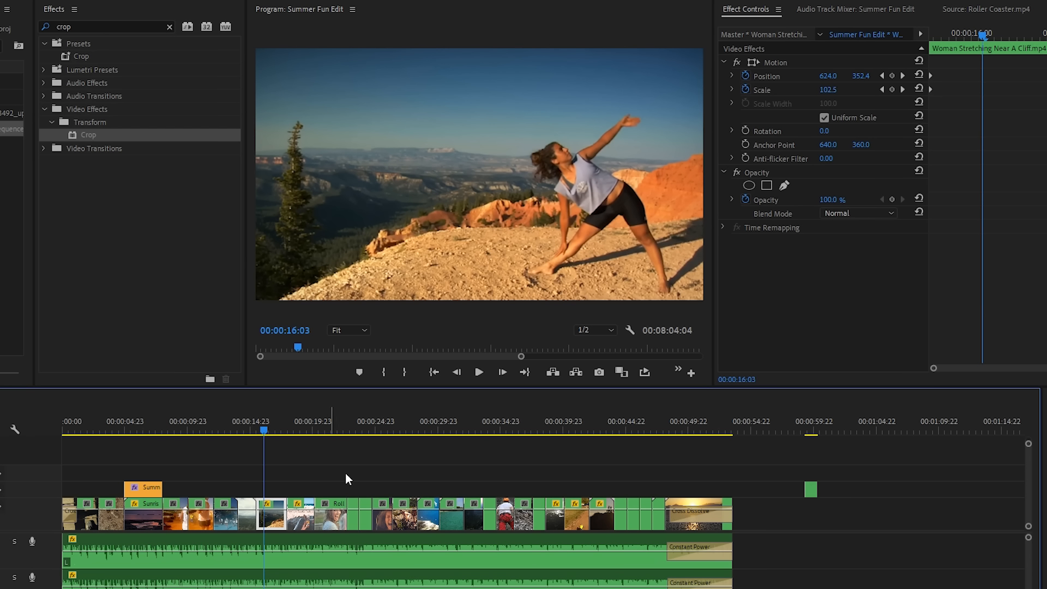
pyautogui.click(250, 431)
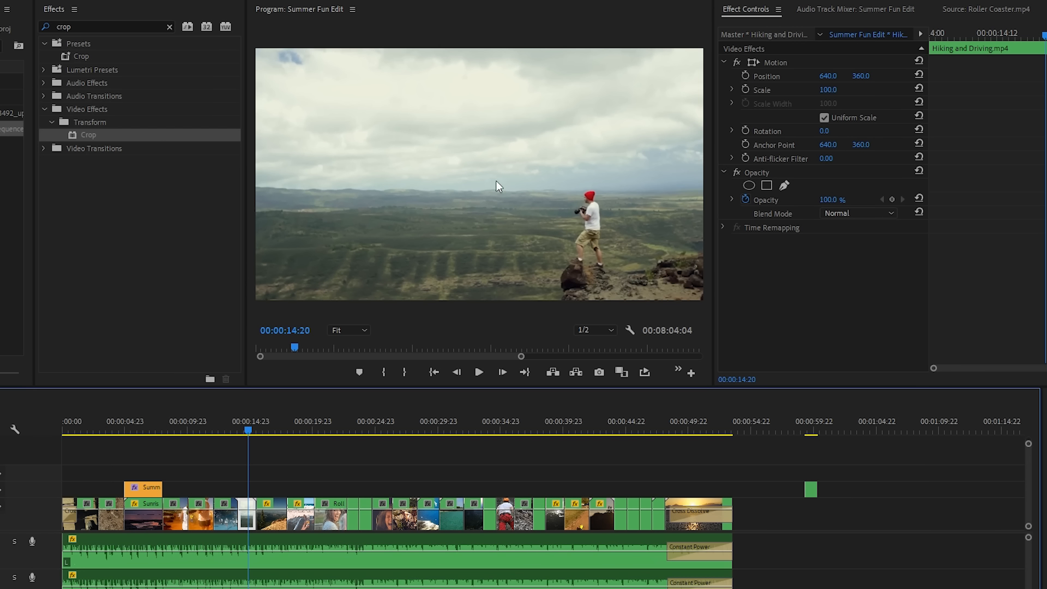
pyautogui.press('=')
pyautogui.press('=')
pyautogui.scroll(-3, 545, 458)
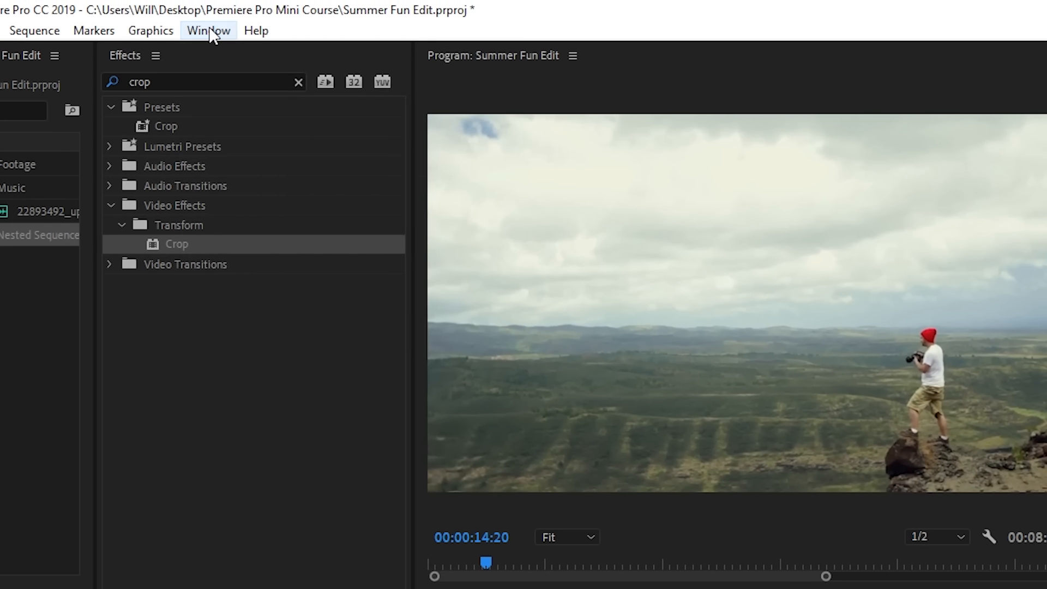
pyautogui.click(111, 0)
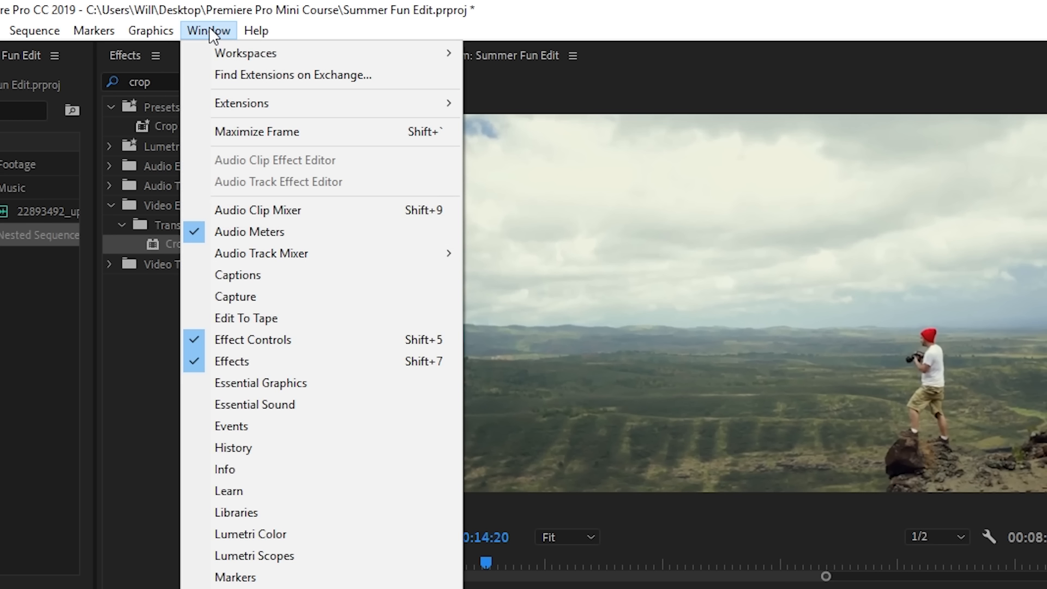
pyautogui.click(299, 534)
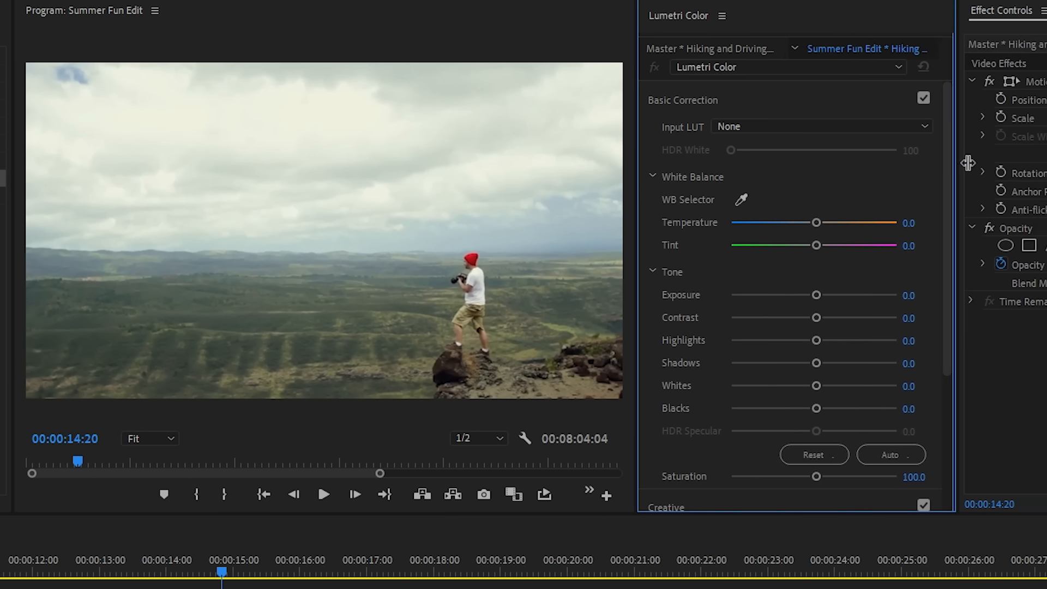
pyautogui.moveTo(968, 162); pyautogui.dragTo(994, 164)
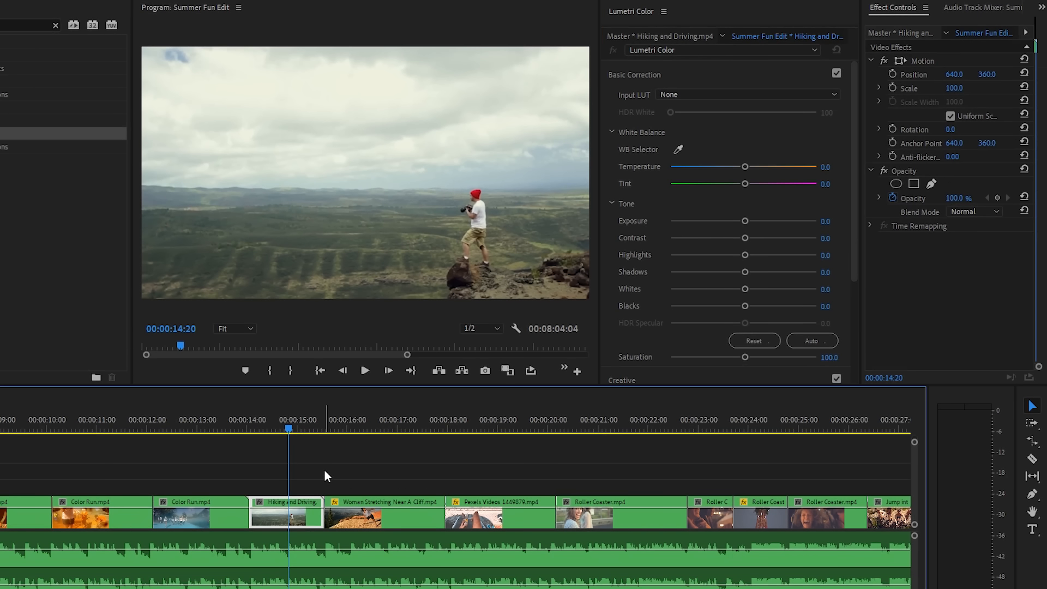
# Color-correct the Hiking and Driving.mp4 clip with temperature 23.2, exposure 0.1, highlights -23.2, shadows 8.0 and saturation 120.5.
pyautogui.click(324, 470)
pyautogui.click(304, 500)
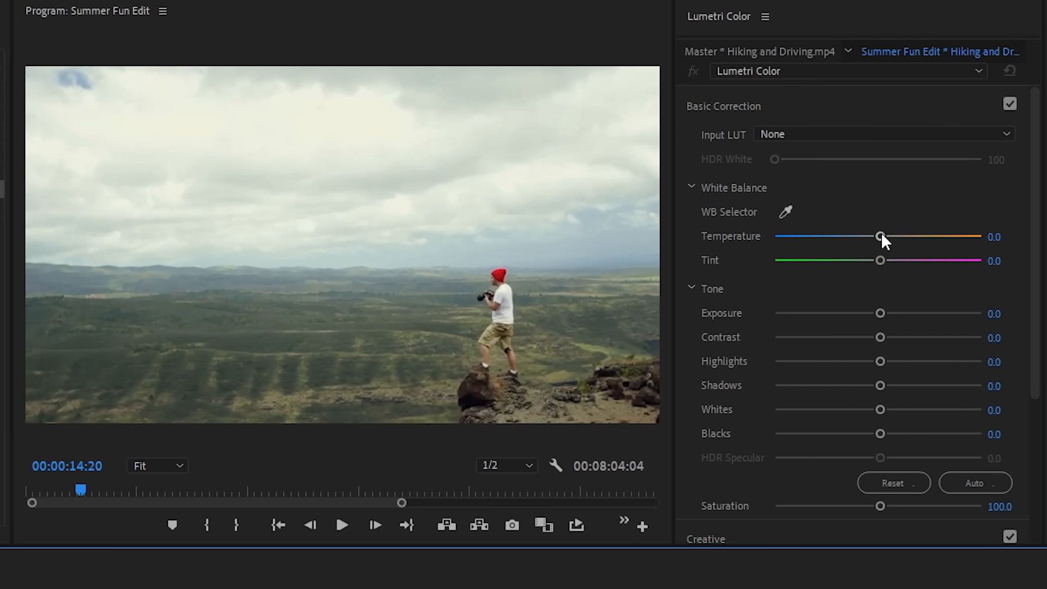
pyautogui.moveTo(880, 236); pyautogui.dragTo(881, 275)
pyautogui.scroll(-1, 943, 300)
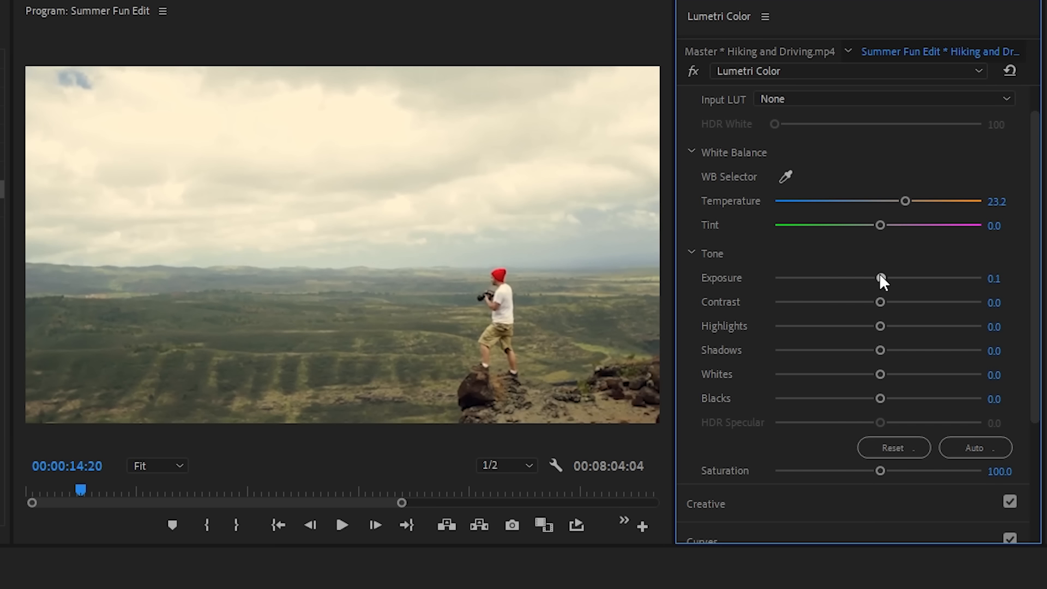
pyautogui.moveTo(880, 326); pyautogui.dragTo(885, 350)
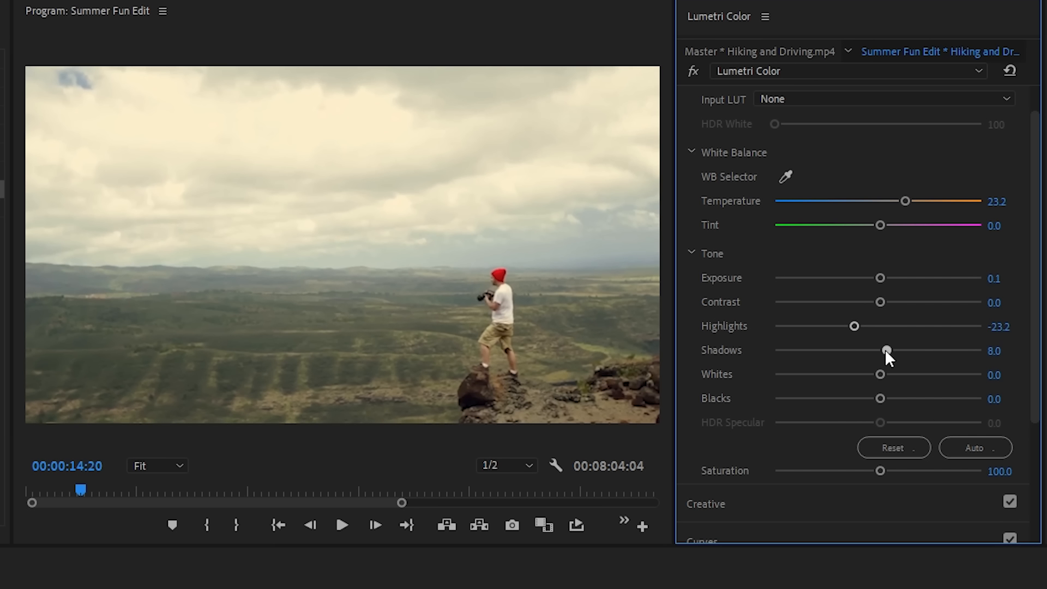
pyautogui.moveTo(879, 470); pyautogui.dragTo(902, 472)
# Look through the remaining Lumetri Color sections, including the Hue Saturation Curves, and return to Basic Correction.
pyautogui.scroll(-3, 827, 447)
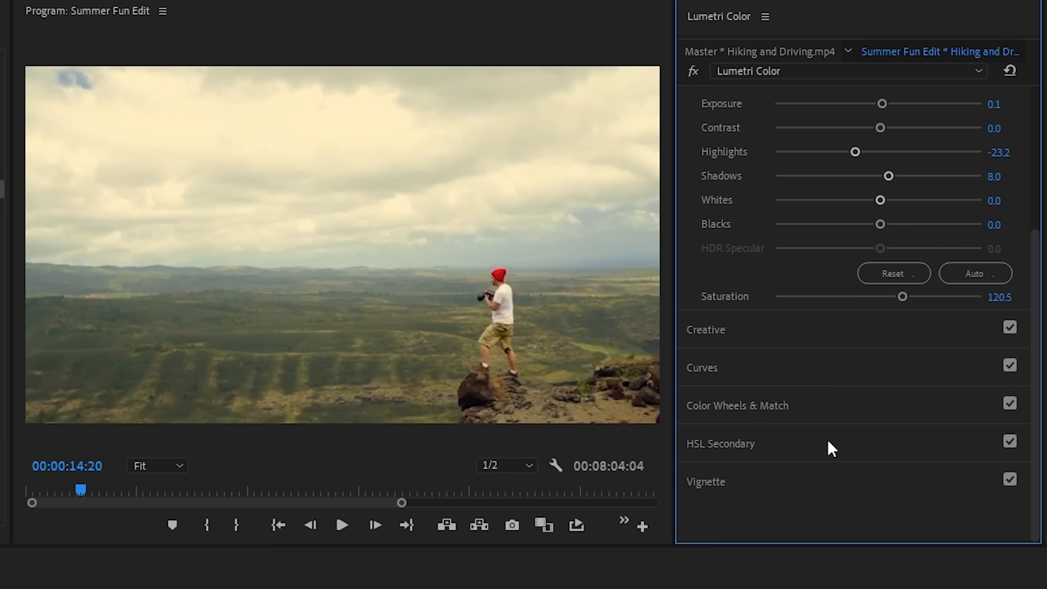
pyautogui.click(737, 384)
pyautogui.scroll(-5, 905, 408)
pyautogui.moveTo(1037, 240); pyautogui.dragTo(1040, 151)
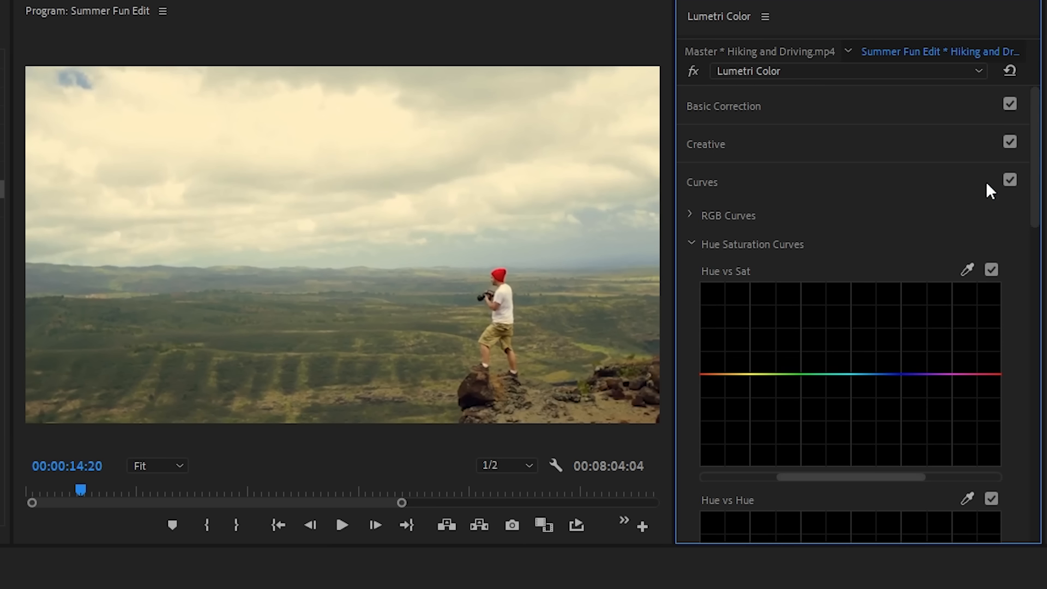
pyautogui.click(691, 243)
pyautogui.click(754, 100)
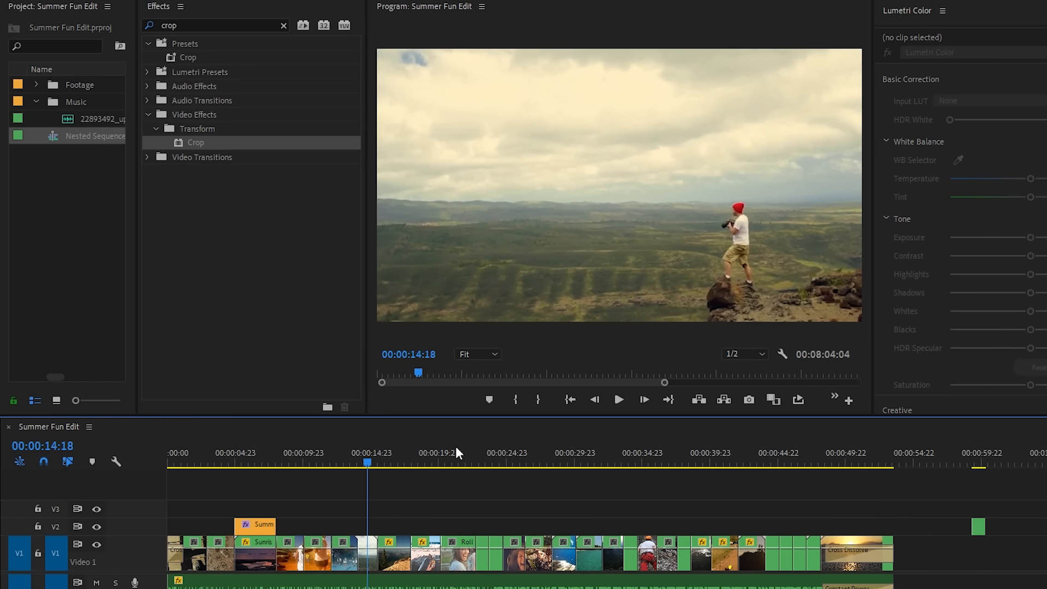
# Create an adjustment layer in the project at 1280 by 720, 23.976 fps, with square pixels.
pyautogui.rightClick(61, 200)
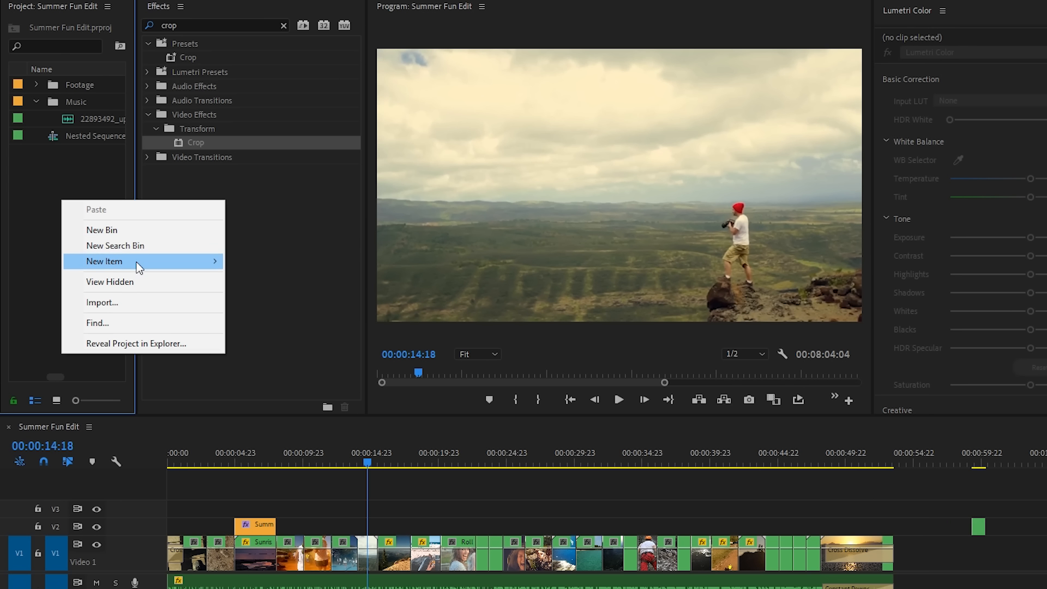
pyautogui.moveTo(138, 265)
pyautogui.click(328, 309)
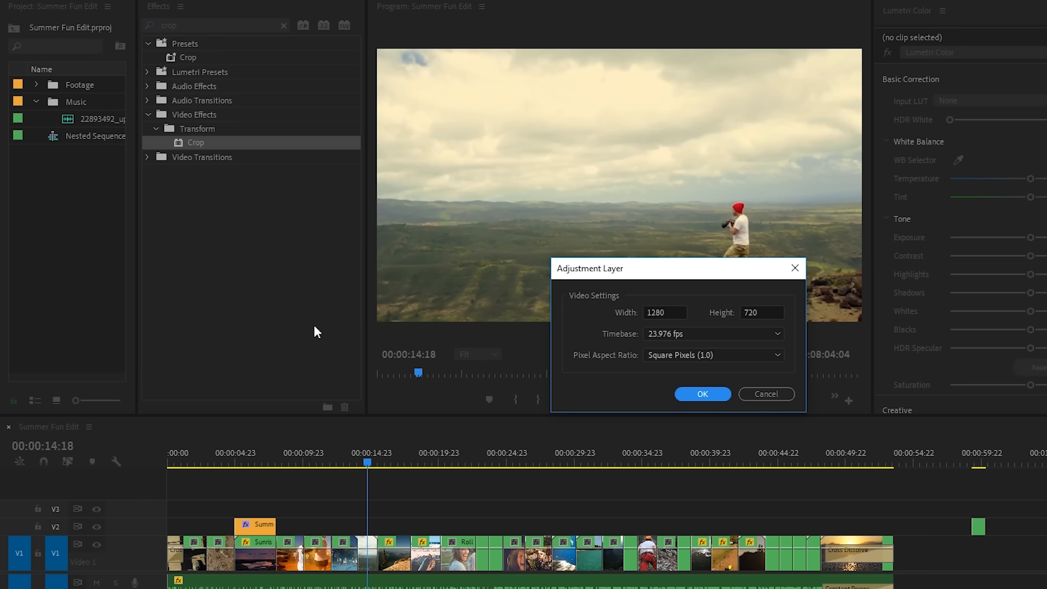
pyautogui.click(716, 393)
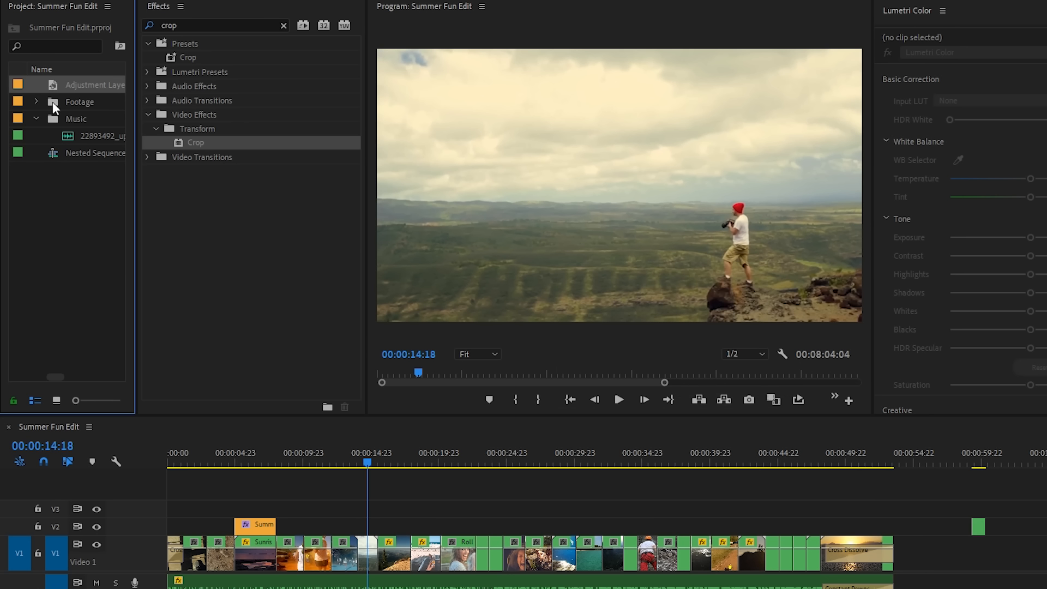
# Place the adjustment layer on video track V3 above the title and align its start with the beginning of the sequence.
pyautogui.moveTo(52, 85); pyautogui.dragTo(235, 511)
pyautogui.click(237, 462)
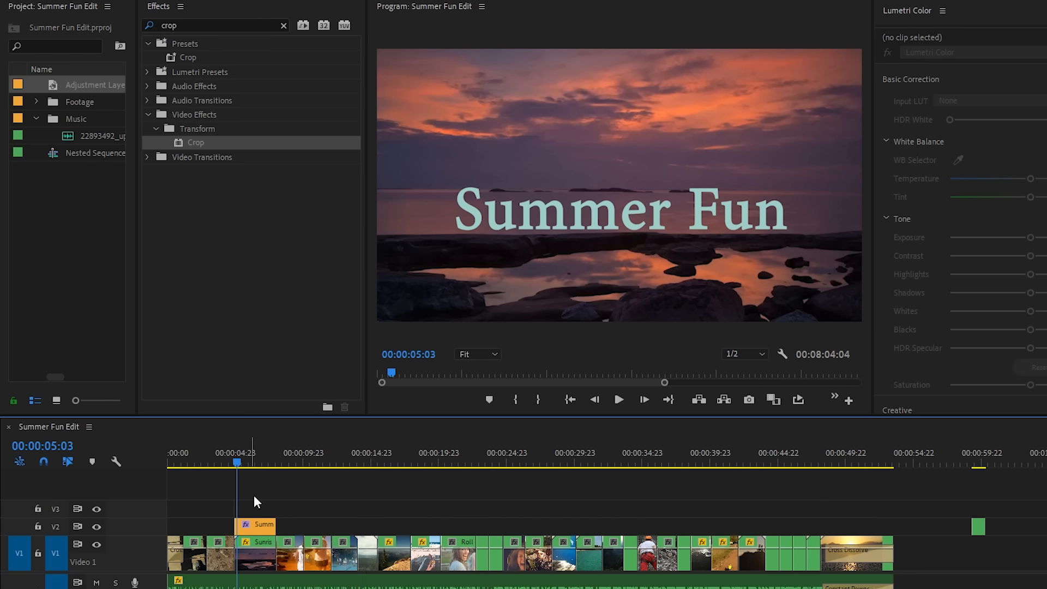
pyautogui.press('=')
pyautogui.press('=')
pyautogui.press('=')
pyautogui.moveTo(670, 506); pyautogui.dragTo(299, 513)
pyautogui.press('-')
pyautogui.press('-')
pyautogui.press('-')
pyautogui.moveTo(209, 508); pyautogui.dragTo(156, 511)
# Extend the adjustment layer to the end of the closing sunset clip and select it for grading.
pyautogui.click(278, 508)
pyautogui.moveTo(263, 507); pyautogui.dragTo(892, 508)
pyautogui.click(304, 511)
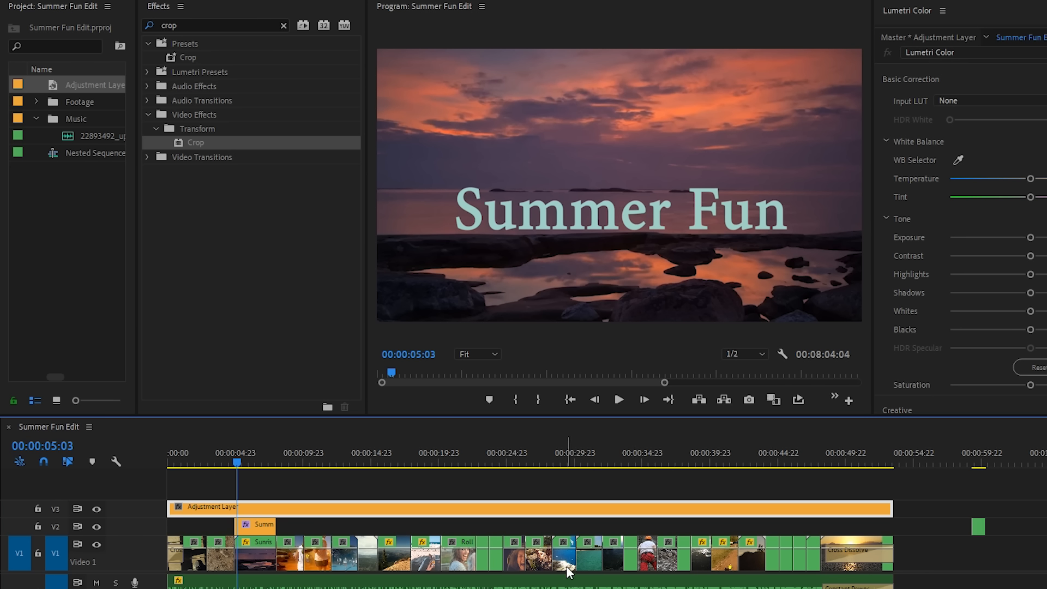
# Warm the adjustment layer to temperature 39.3 and set its exposure to 0.2 and contrast to 48.2, judging by the laughing woman shot.
pyautogui.click(445, 462)
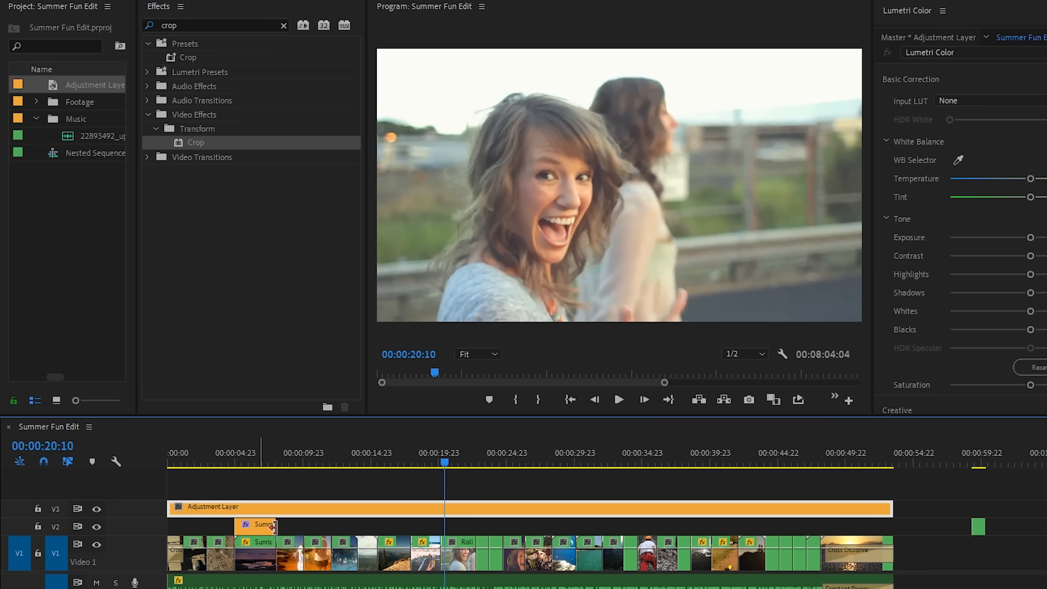
pyautogui.click(474, 507)
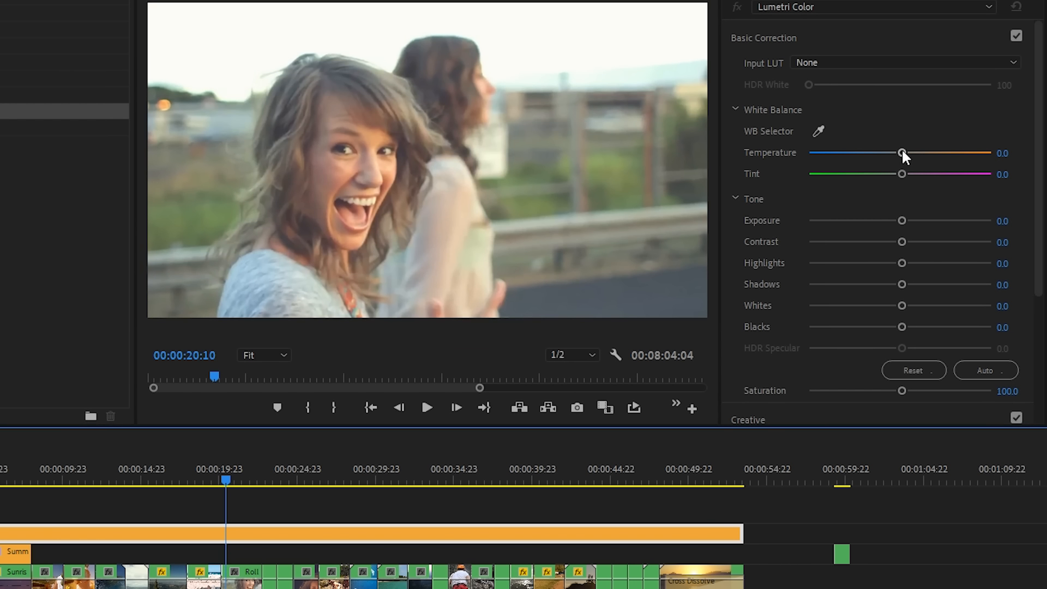
pyautogui.moveTo(902, 153); pyautogui.dragTo(936, 153)
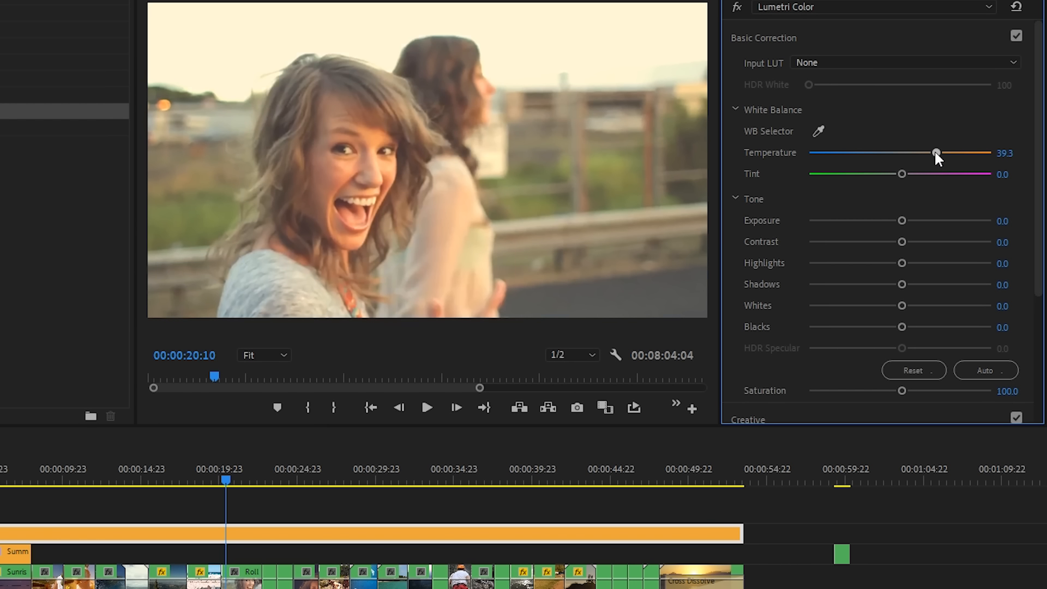
pyautogui.moveTo(901, 218); pyautogui.dragTo(917, 244)
pyautogui.moveTo(985, 242); pyautogui.dragTo(944, 242)
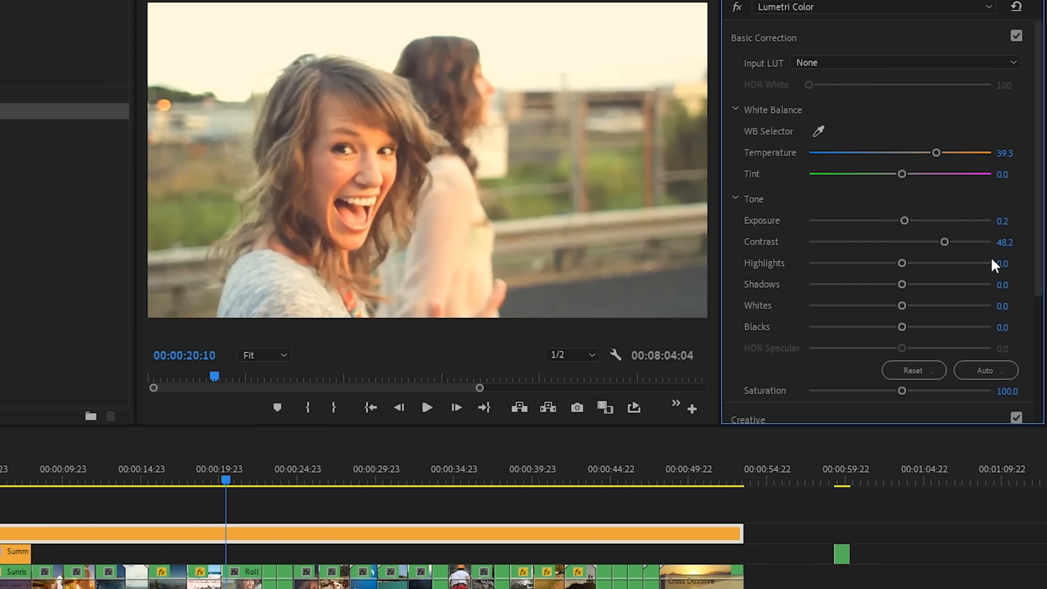
# Set the adjustment layer's saturation to 122.3, blacks to -25.0 and highlights to -13.4.
pyautogui.scroll(-1, 991, 261)
pyautogui.moveTo(937, 353); pyautogui.dragTo(919, 353)
pyautogui.moveTo(877, 290); pyautogui.dragTo(875, 290)
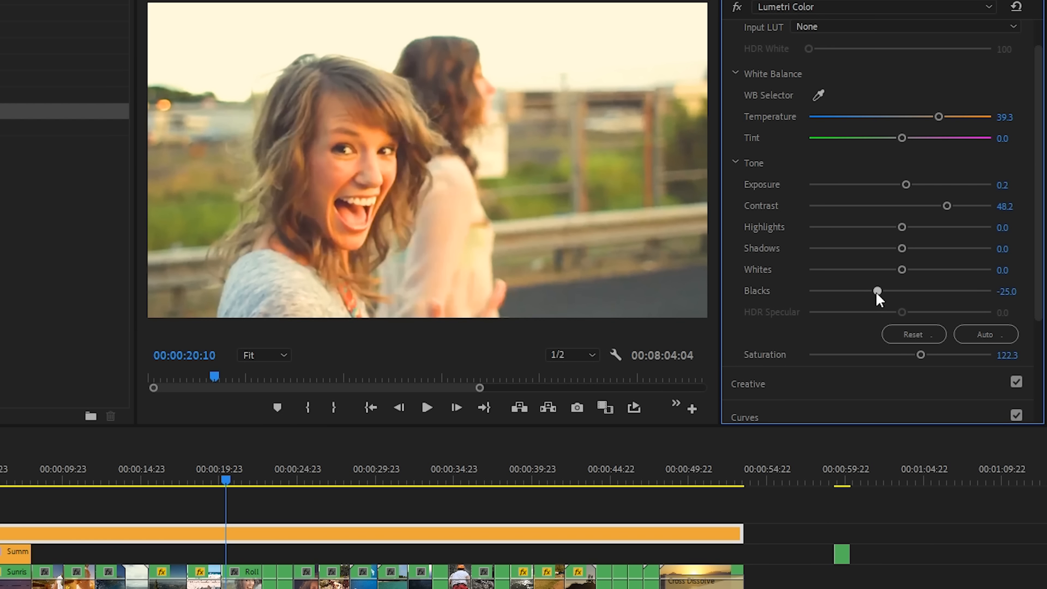
pyautogui.moveTo(901, 227); pyautogui.dragTo(887, 229)
# Check how the grade looks on clips across the sequence, including the climbing and color run shots.
pyautogui.click(229, 477)
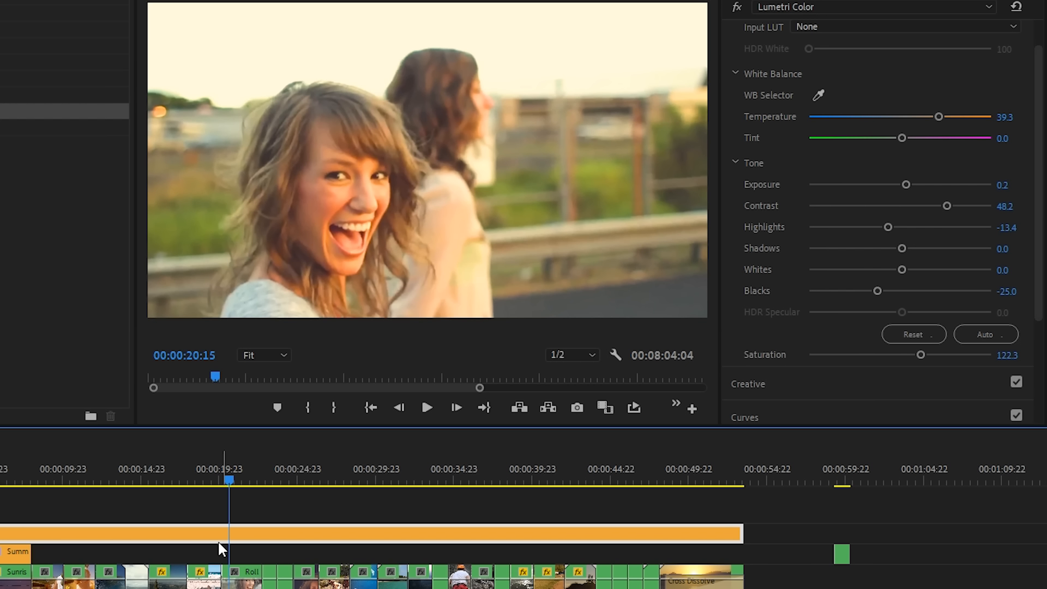
pyautogui.moveTo(229, 471); pyautogui.dragTo(502, 467)
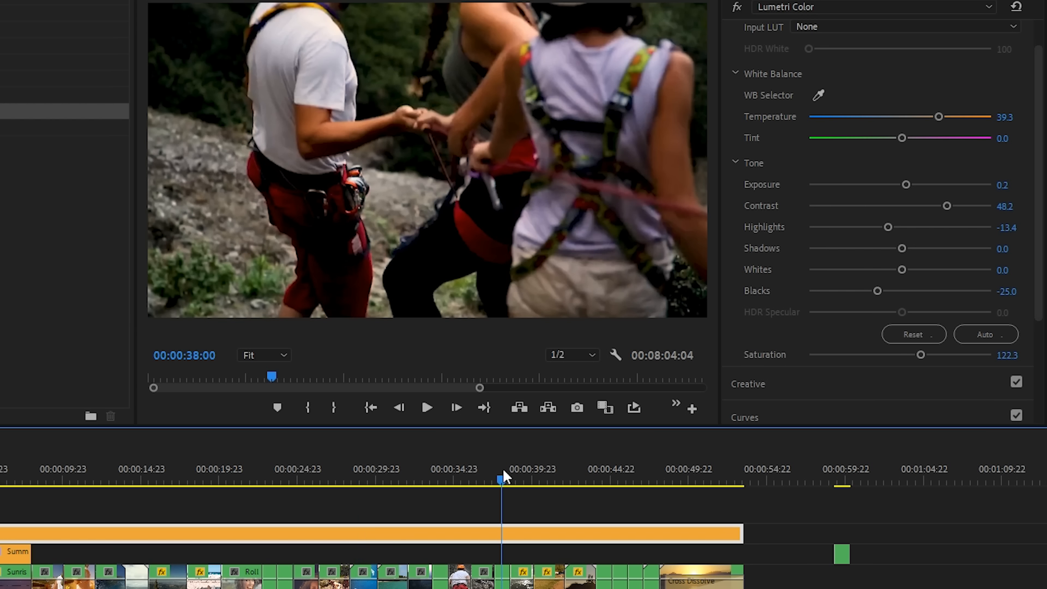
pyautogui.click(591, 474)
pyautogui.click(77, 474)
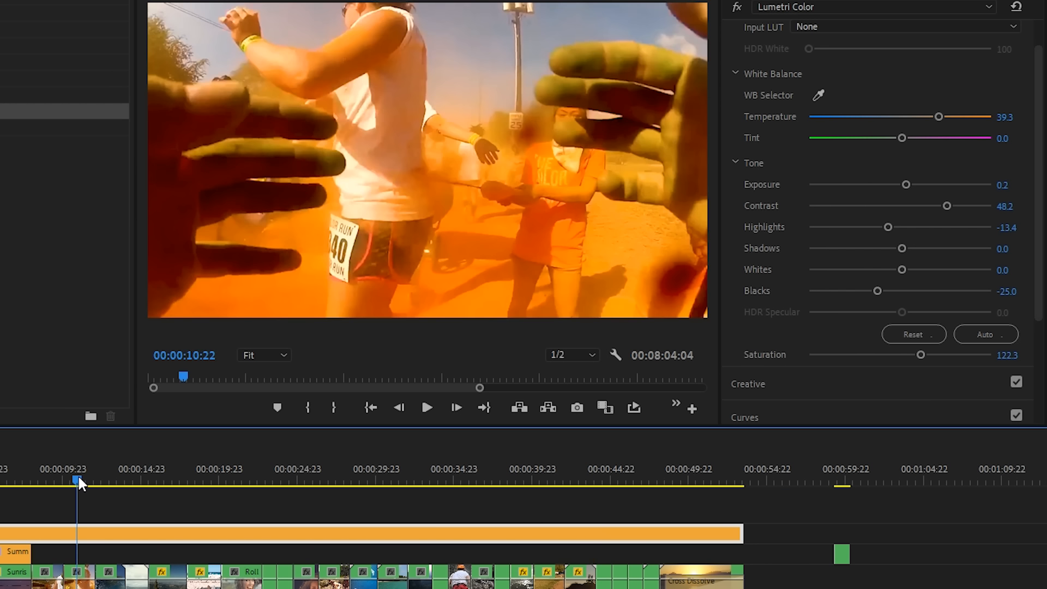
pyautogui.click(467, 473)
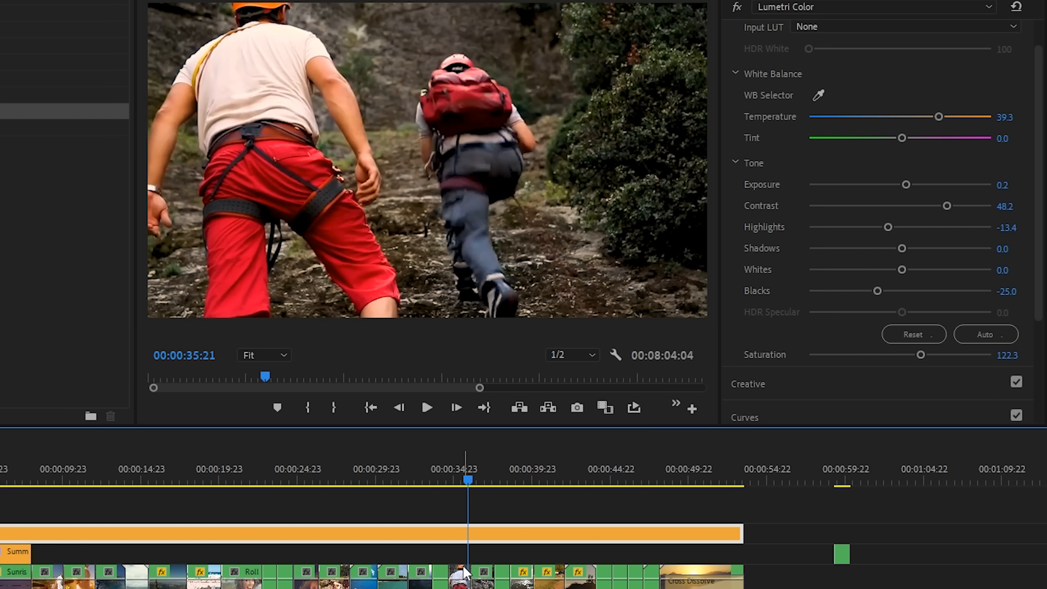
pyautogui.click(759, 573)
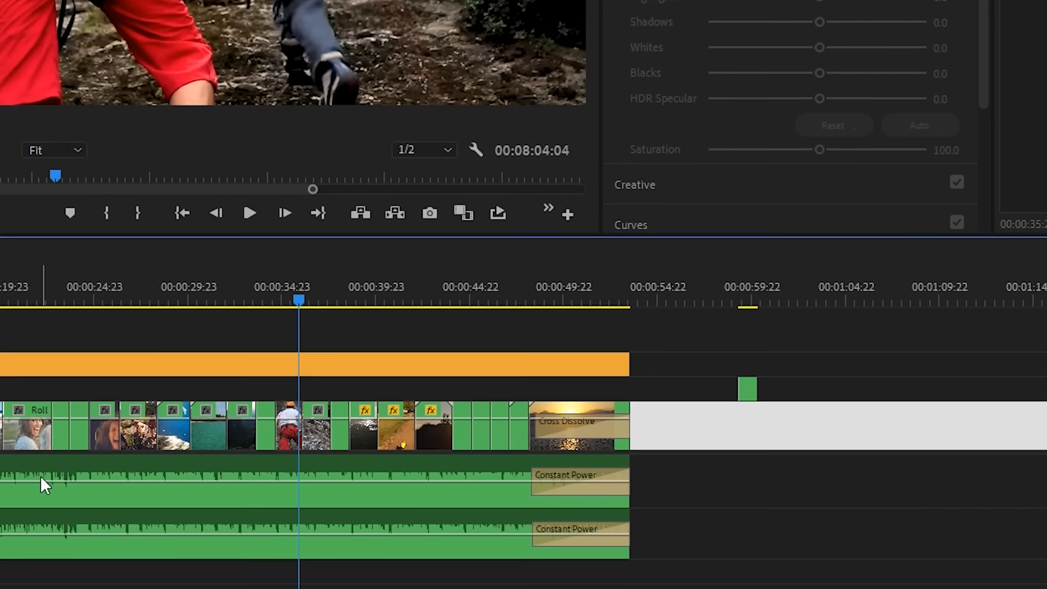
pyautogui.rightClick(343, 539)
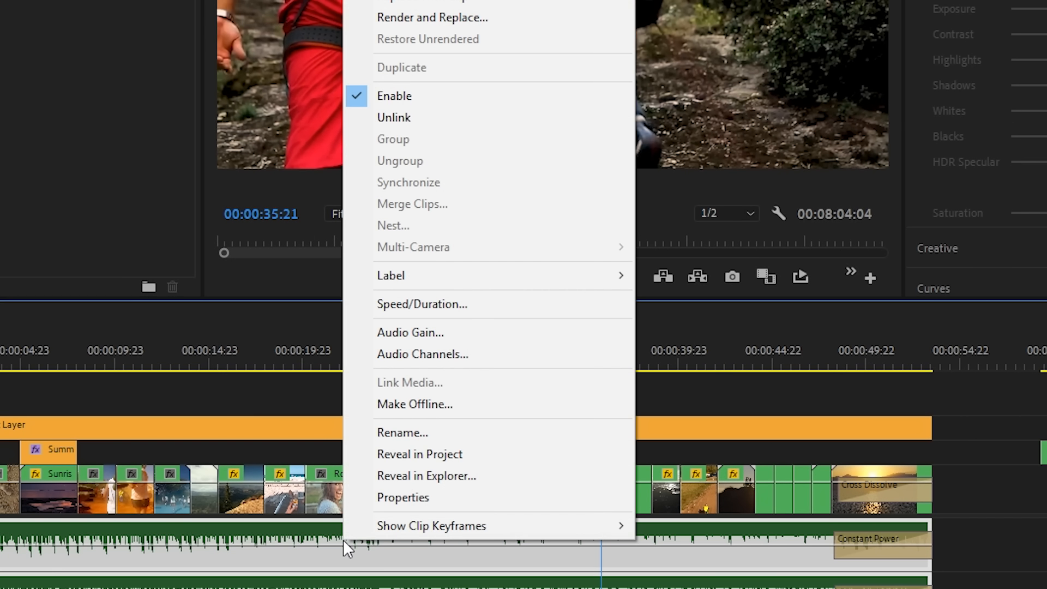
pyautogui.click(431, 332)
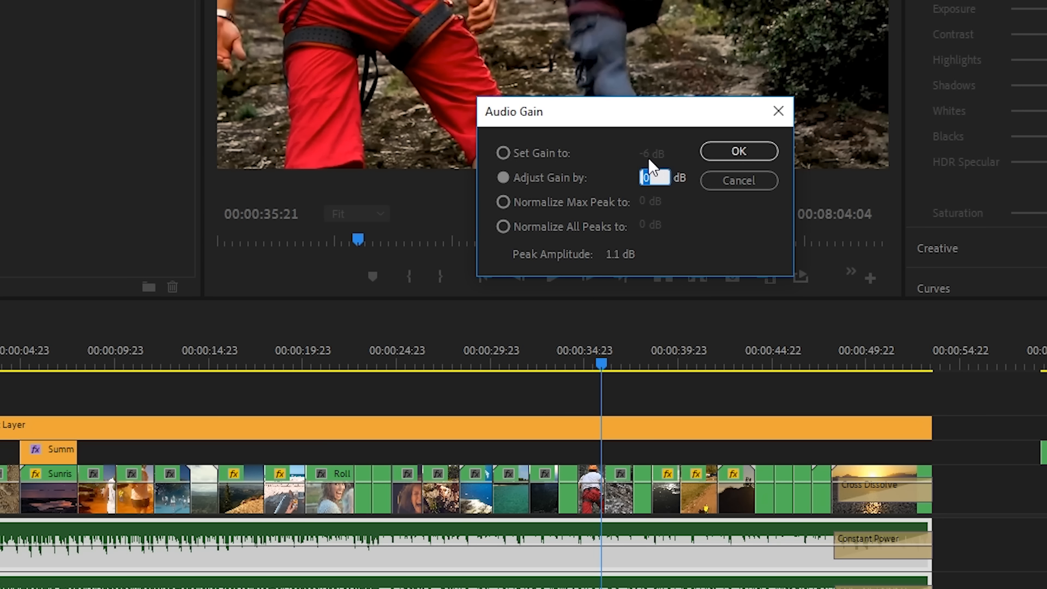
pyautogui.click(735, 181)
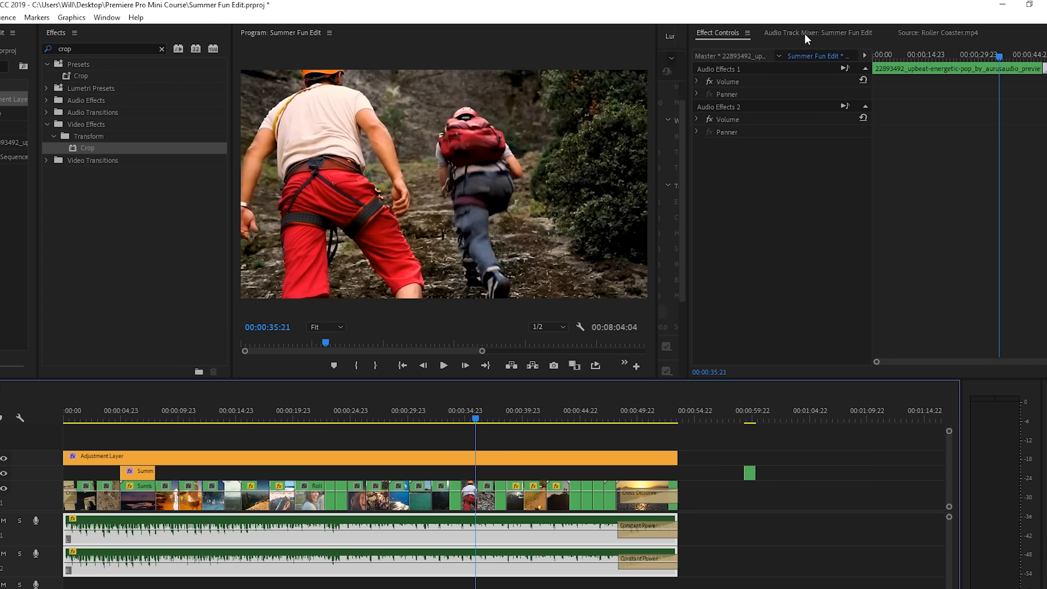
# Show the Audio Track Mixer for the sequence and lower the Master volume to -2.0 dB.
pyautogui.click(803, 34)
pyautogui.click(107, 18)
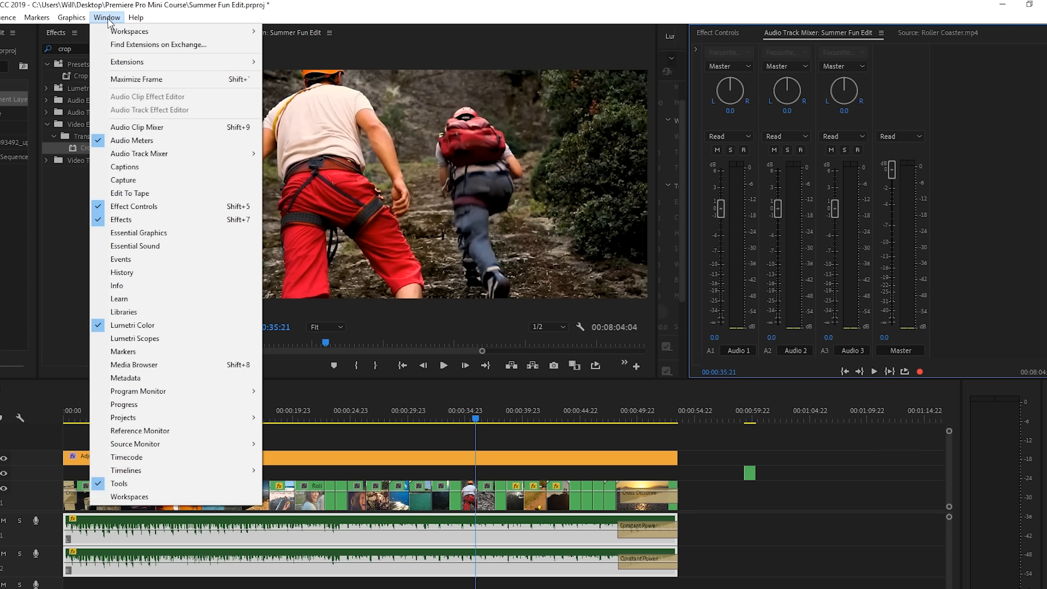
pyautogui.moveTo(180, 153)
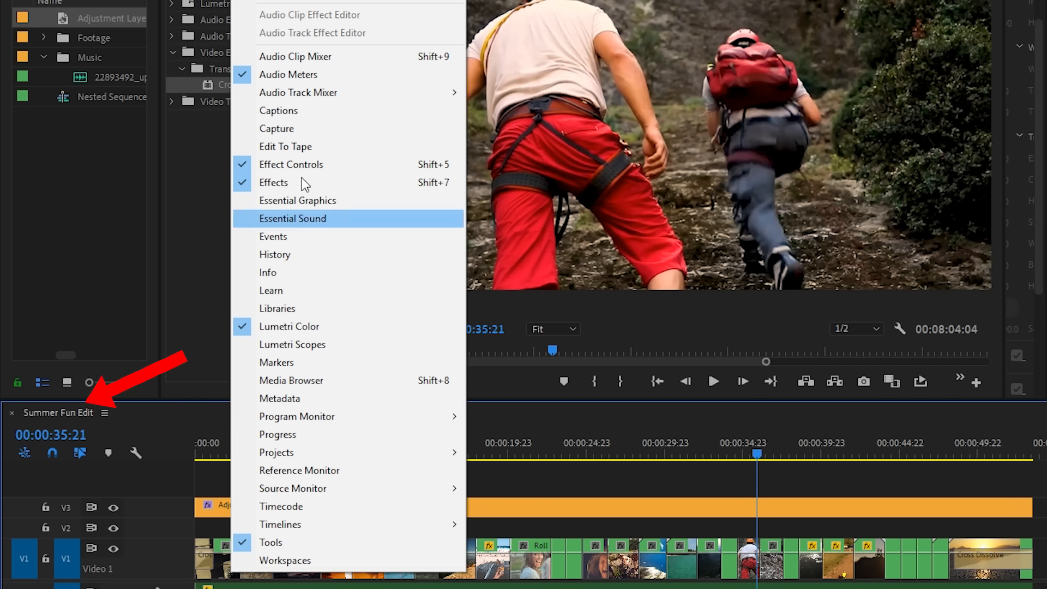
pyautogui.click(1039, 499)
pyautogui.click(687, 14)
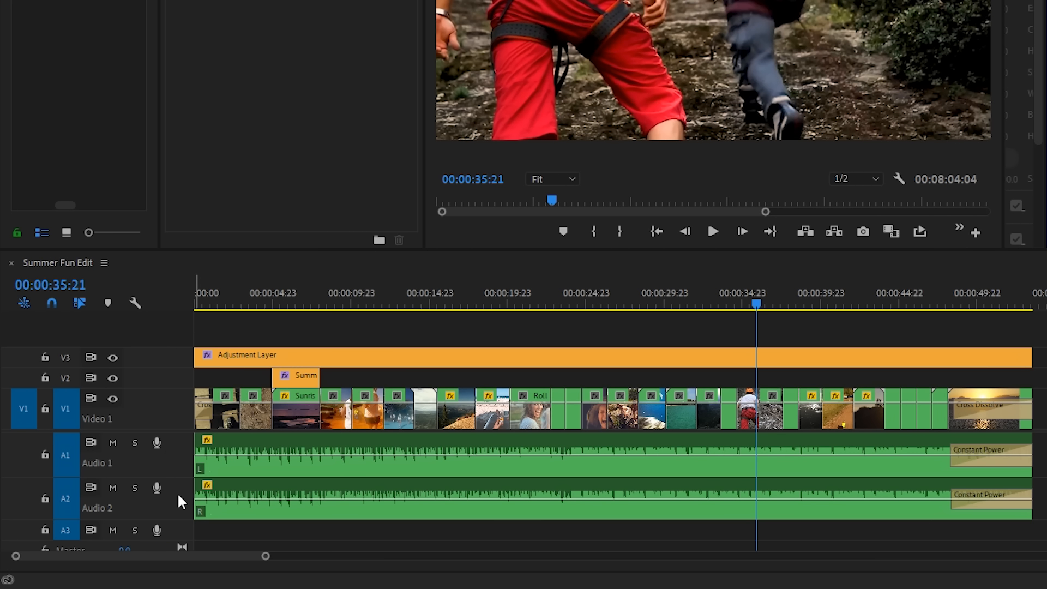
pyautogui.scroll(-2, 181, 532)
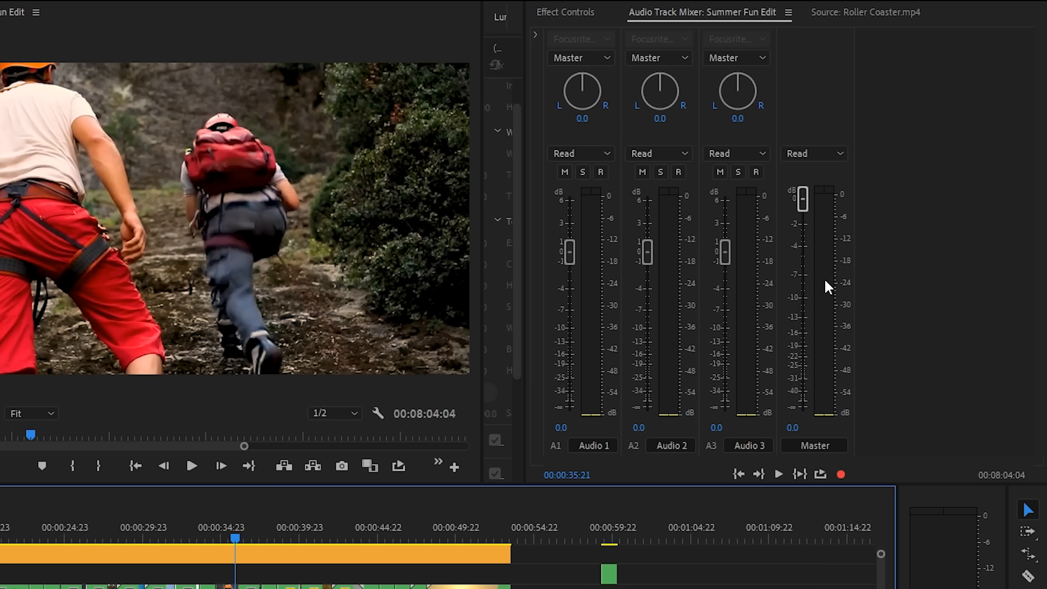
pyautogui.moveTo(800, 194); pyautogui.dragTo(805, 219)
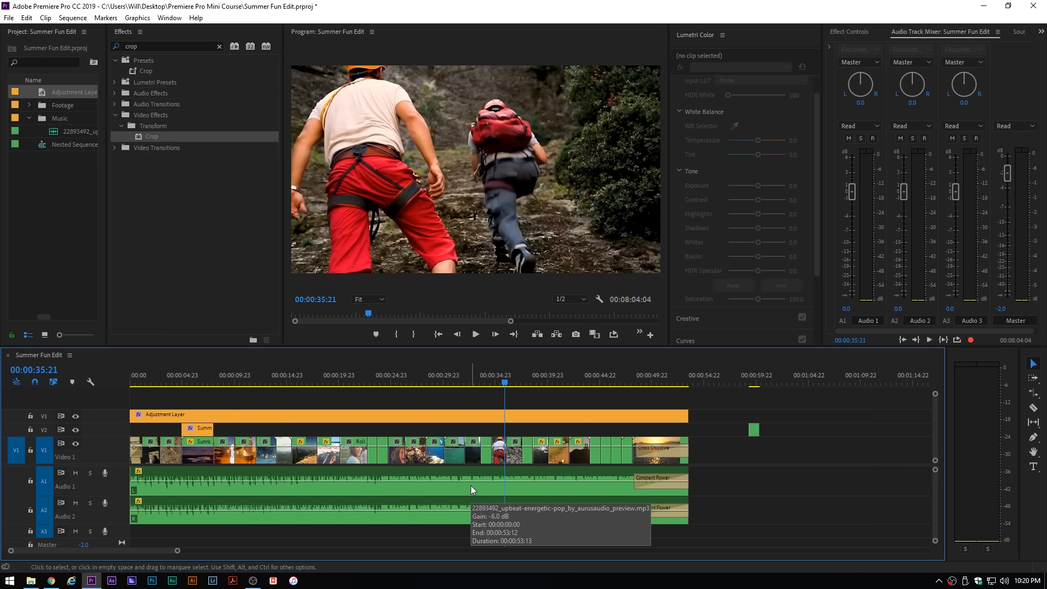
# Mark the export range with an In point at the sequence start and an Out point at the end of the closing clip, 00:00:53:13.
pyautogui.click(176, 383)
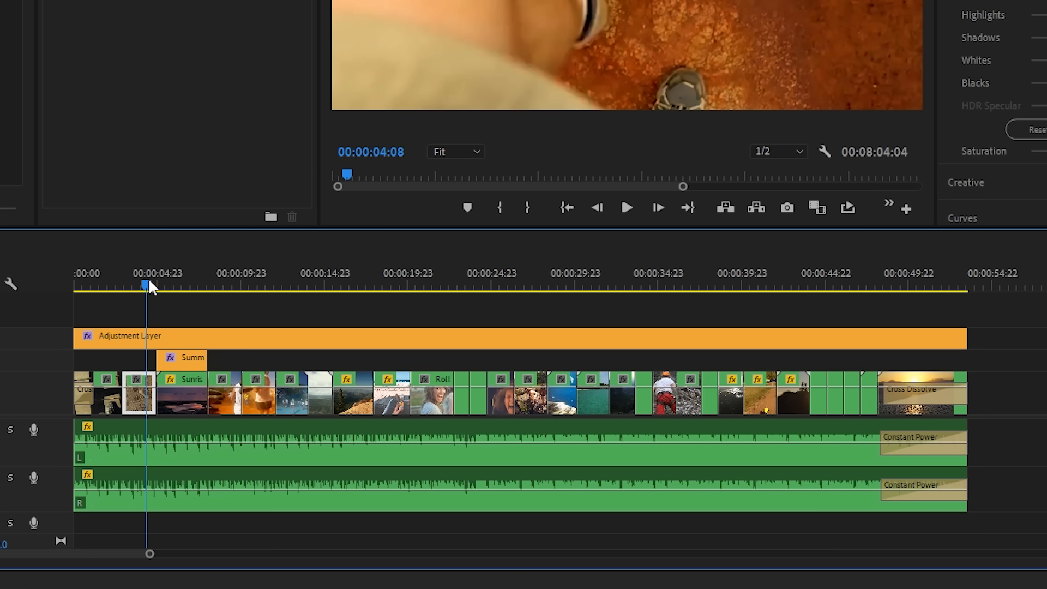
pyautogui.moveTo(156, 309); pyautogui.dragTo(89, 310)
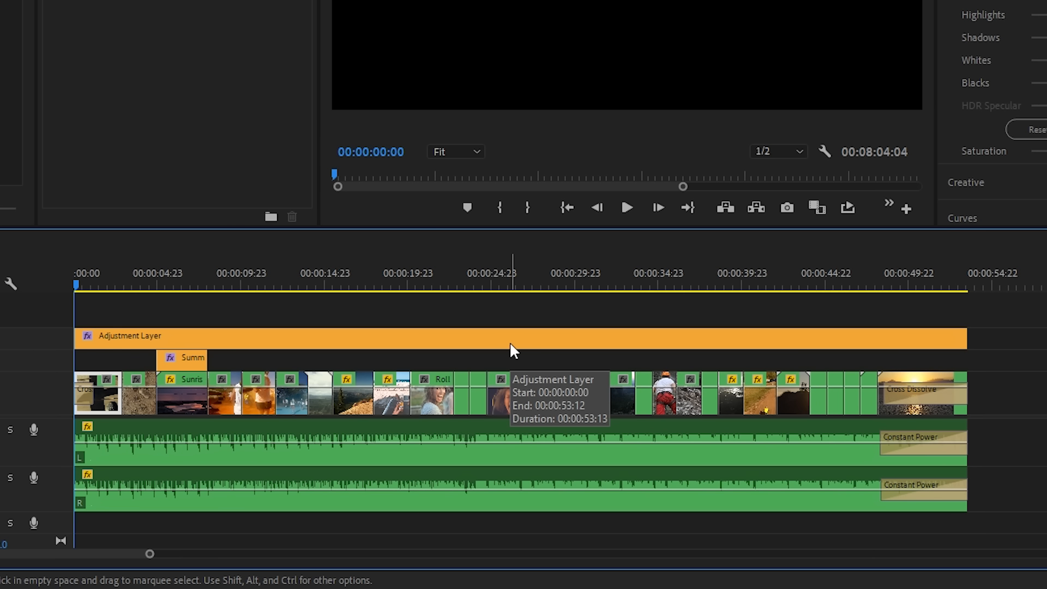
pyautogui.press('i')
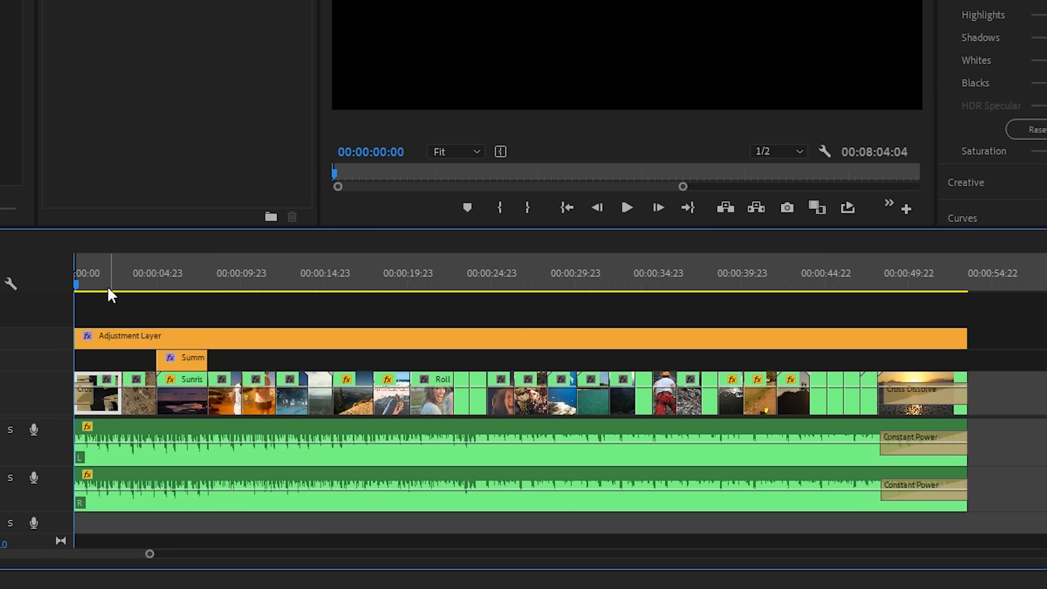
pyautogui.click(981, 277)
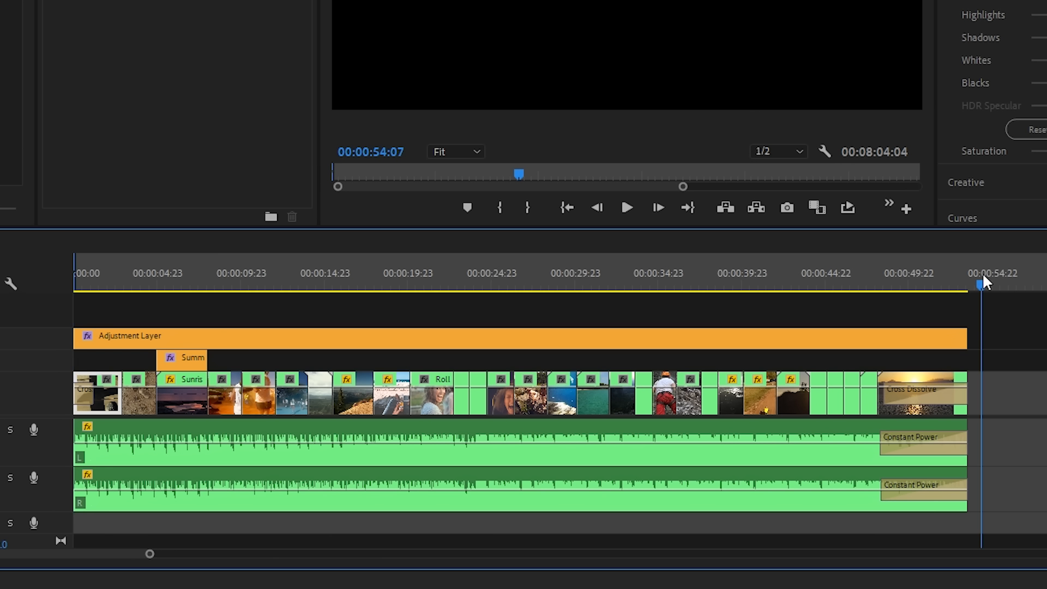
pyautogui.click(988, 284)
pyautogui.press('Up')
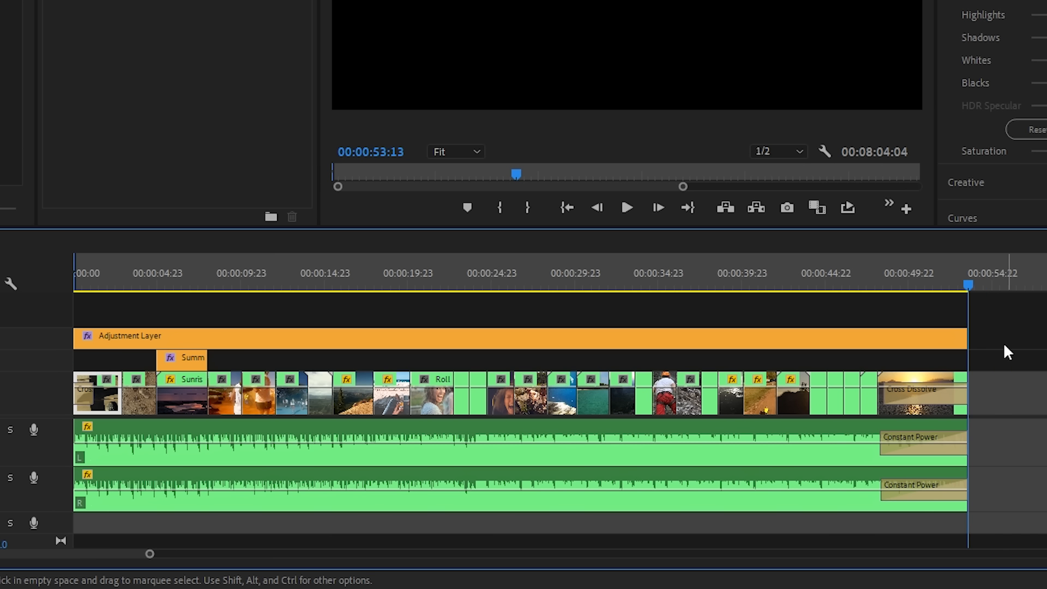
pyautogui.press('o')
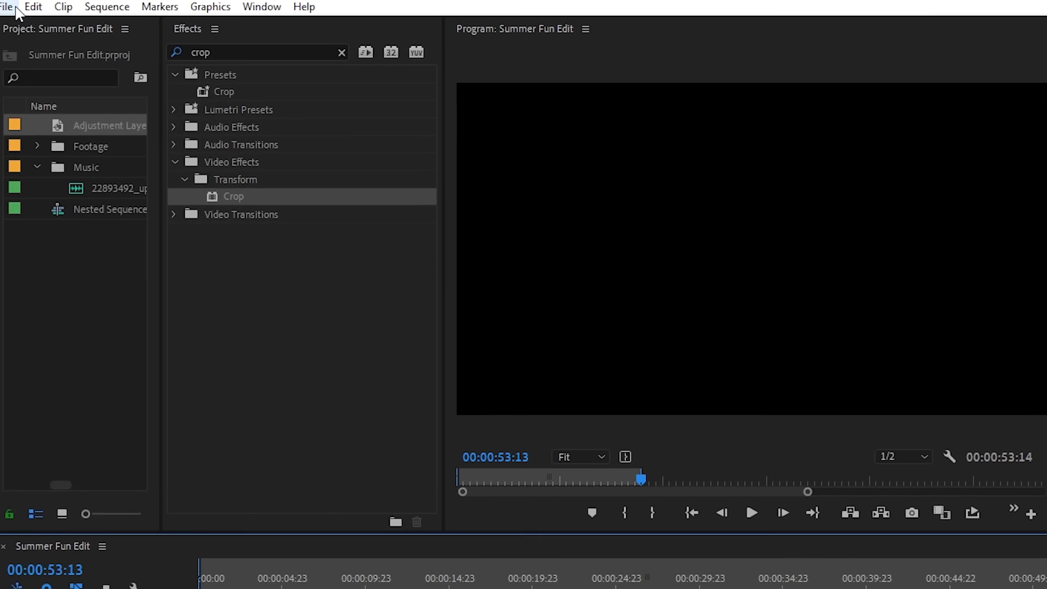
# Export the marked range as Summer Fun Edit.mp4 in the Premiere Pro Mini Course folder, using H.264 and Match Source - High bitrate.
pyautogui.click(9, 7)
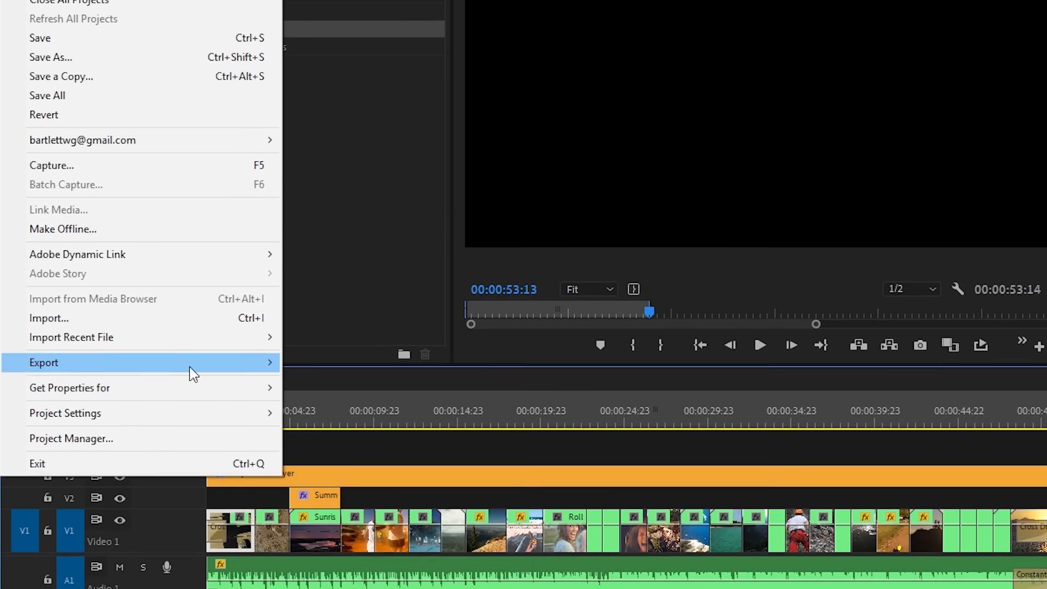
pyautogui.moveTo(192, 551)
pyautogui.click(361, 556)
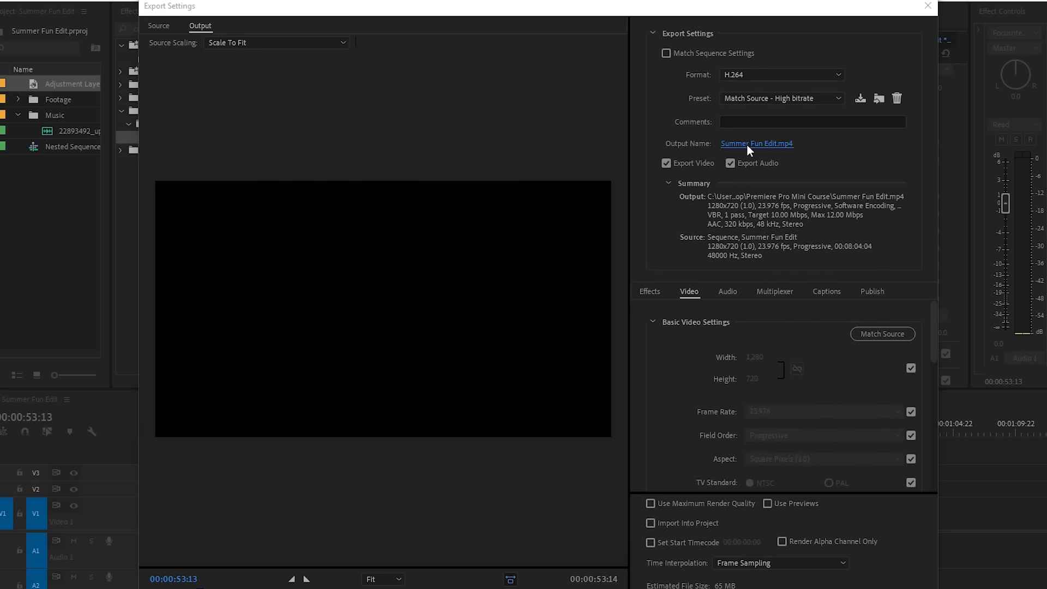
pyautogui.click(746, 144)
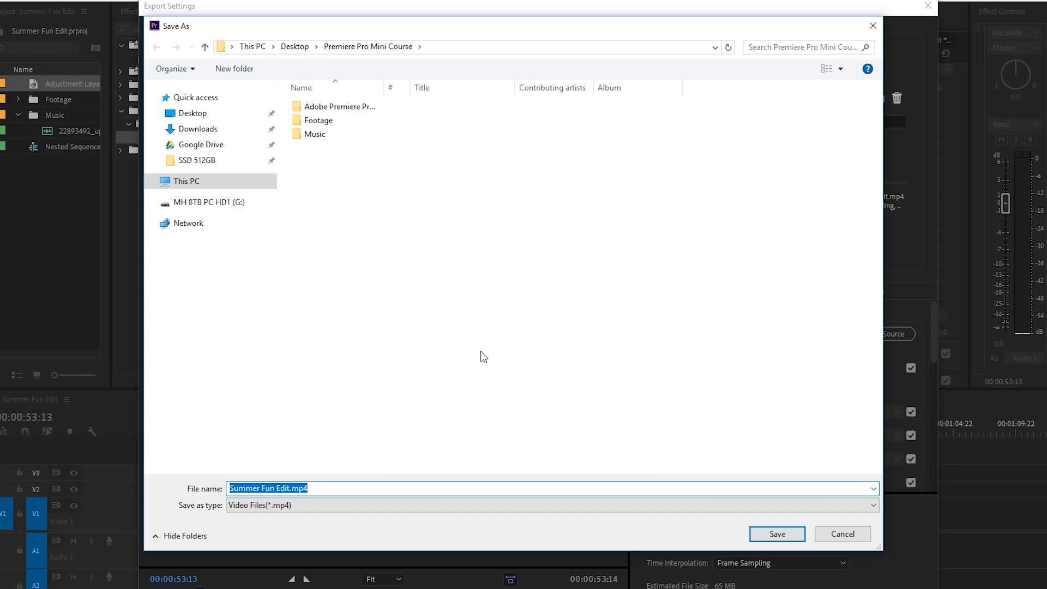
pyautogui.click(778, 533)
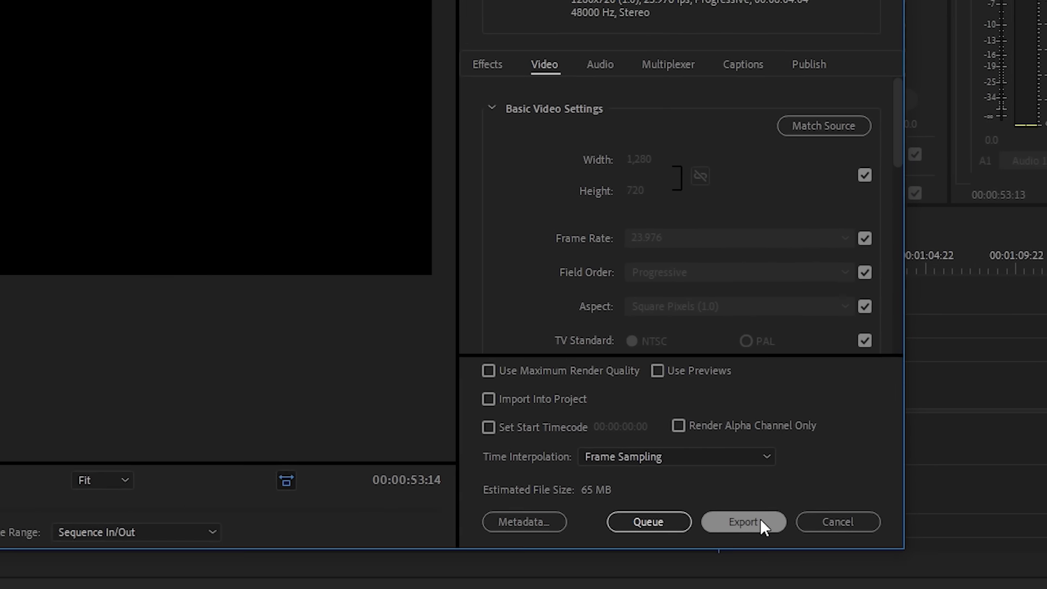
pyautogui.click(740, 512)
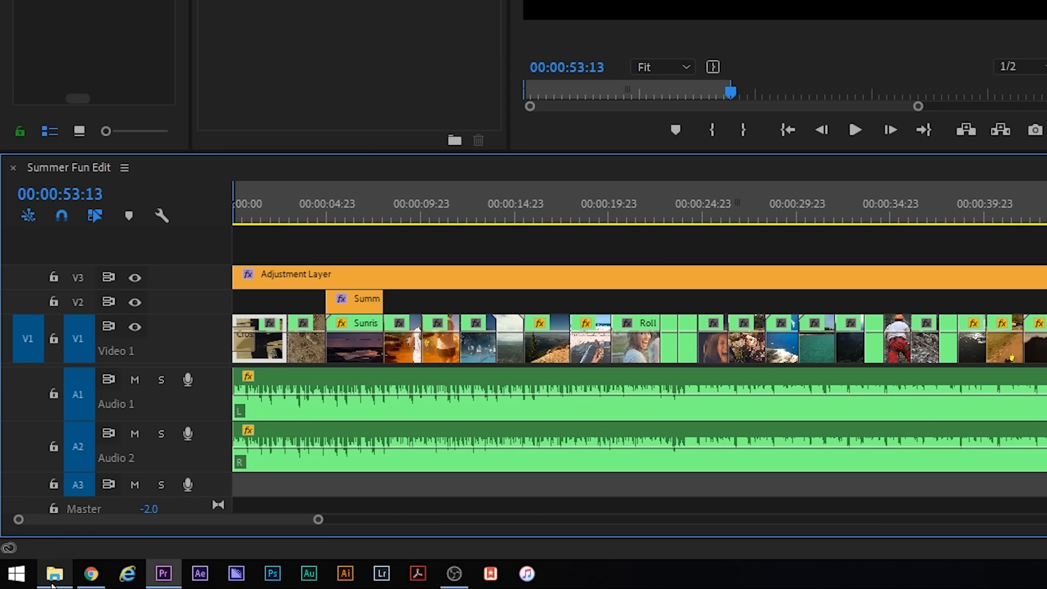
# Switch to File Explorer and play the exported Summer Fun Edit.mp4 in VLC media player, moving its window fully into view.
pyautogui.click(50, 570)
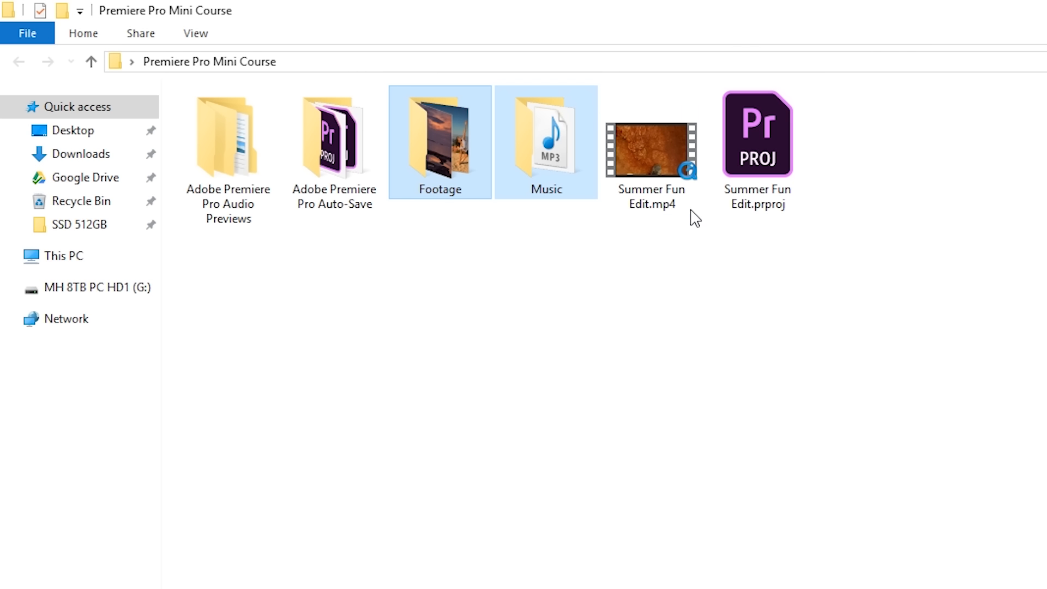
pyautogui.click(673, 146)
pyautogui.rightClick(664, 162)
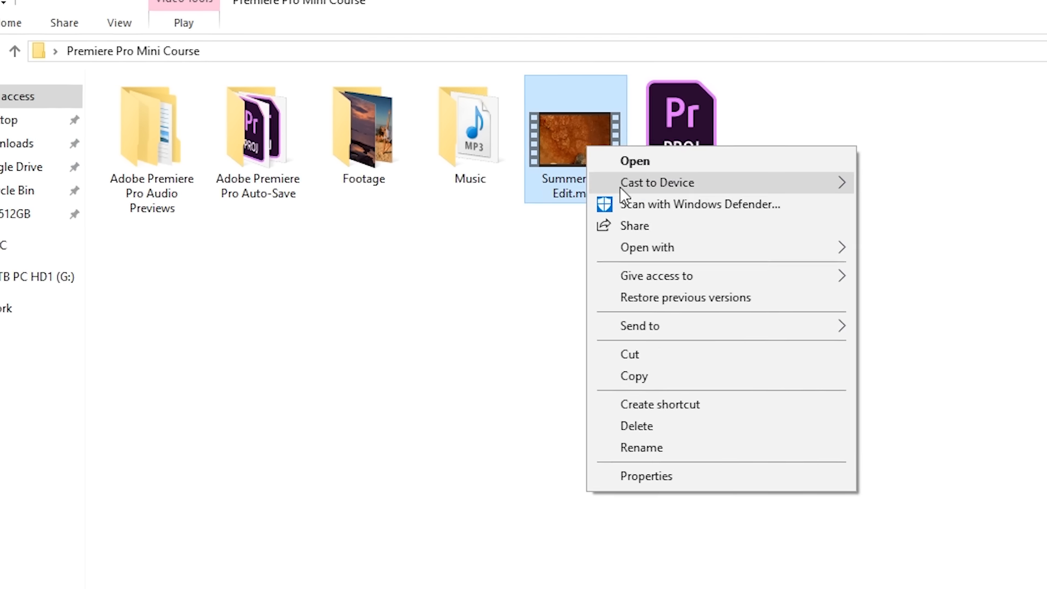
pyautogui.moveTo(872, 267)
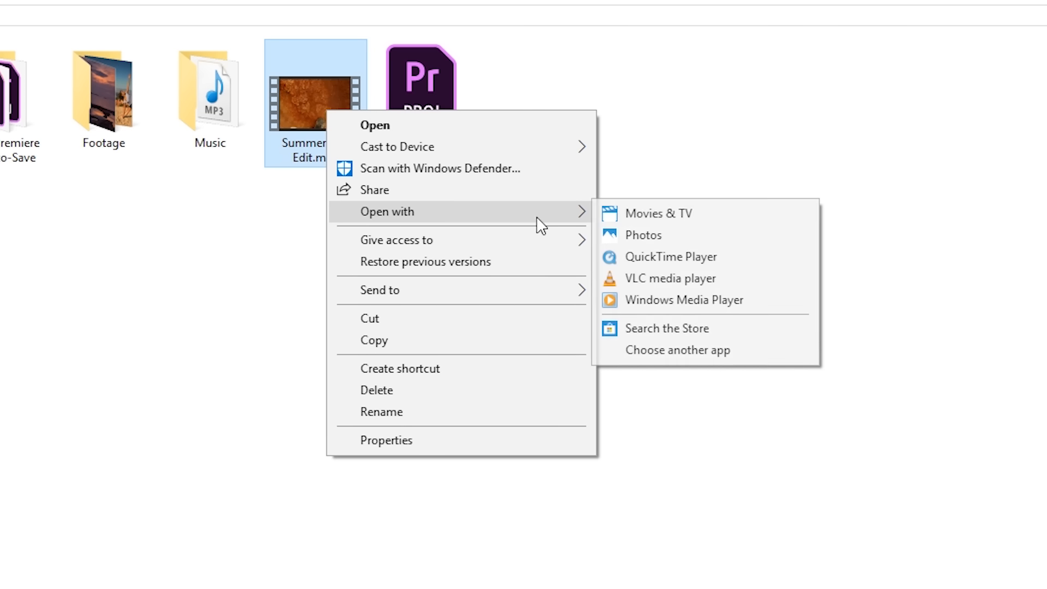
pyautogui.click(688, 289)
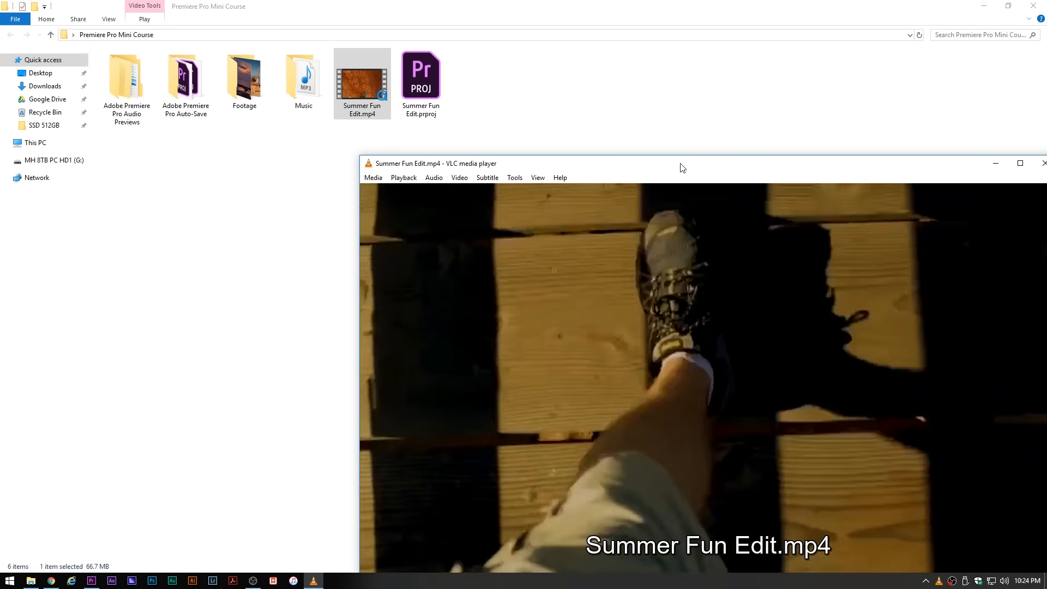
pyautogui.moveTo(692, 171); pyautogui.dragTo(467, 68)
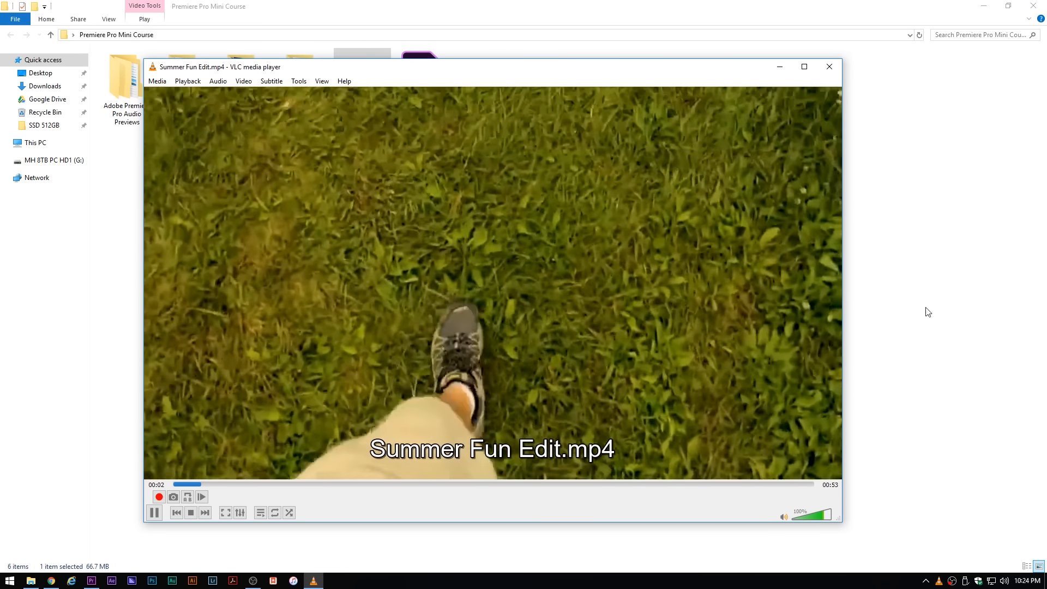